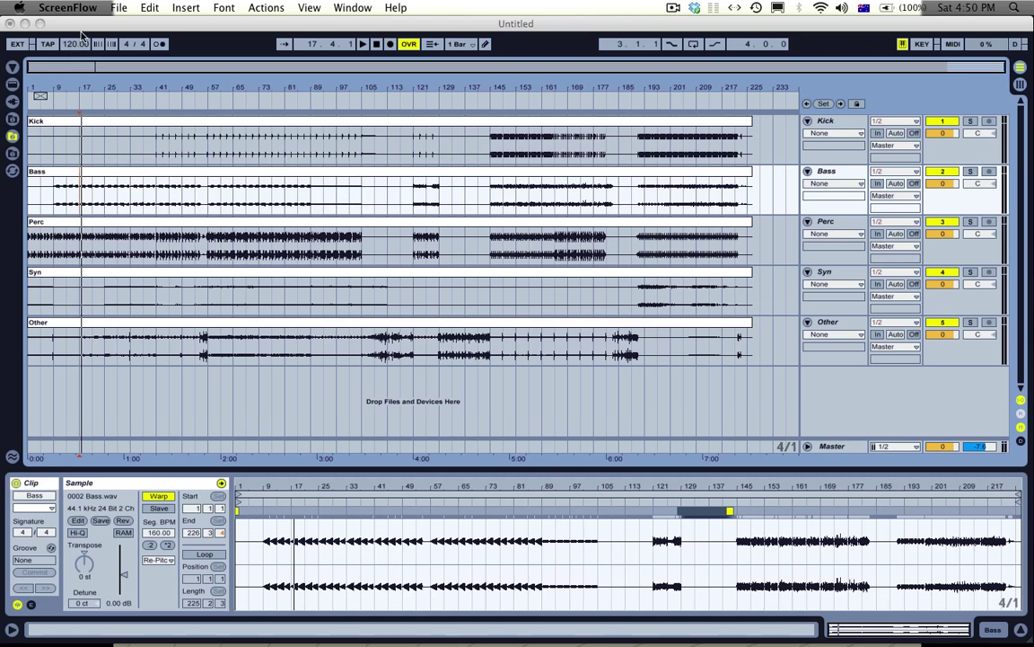
- Look over the Kick, Bass, Perc, Syn and Other waveforms across the whole arrangement
left_click(81, 24)
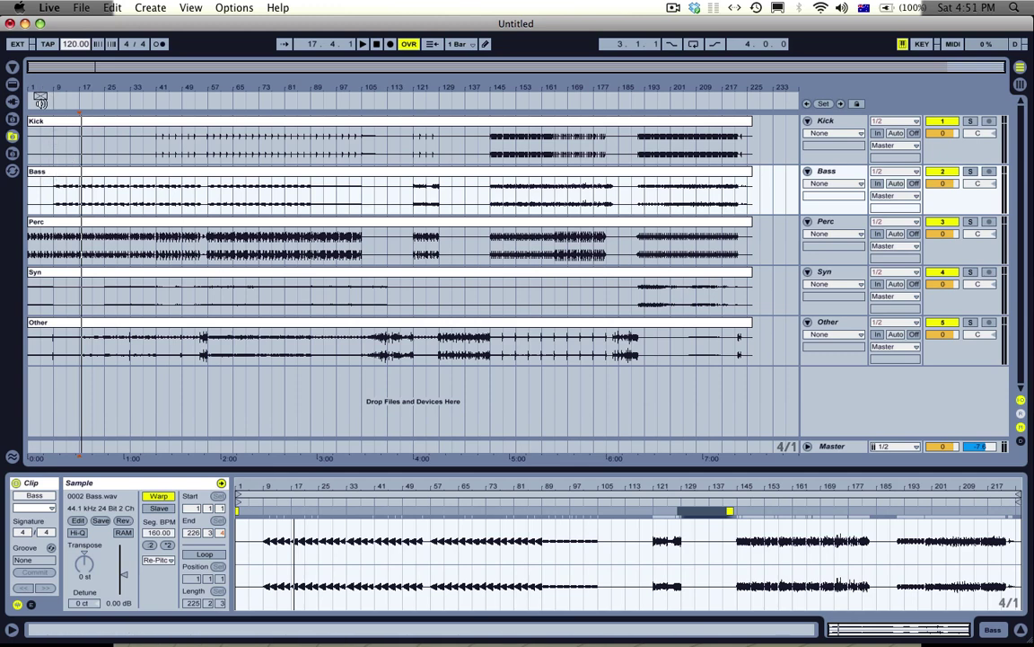
left_click_drag(41, 91, 41, 106)
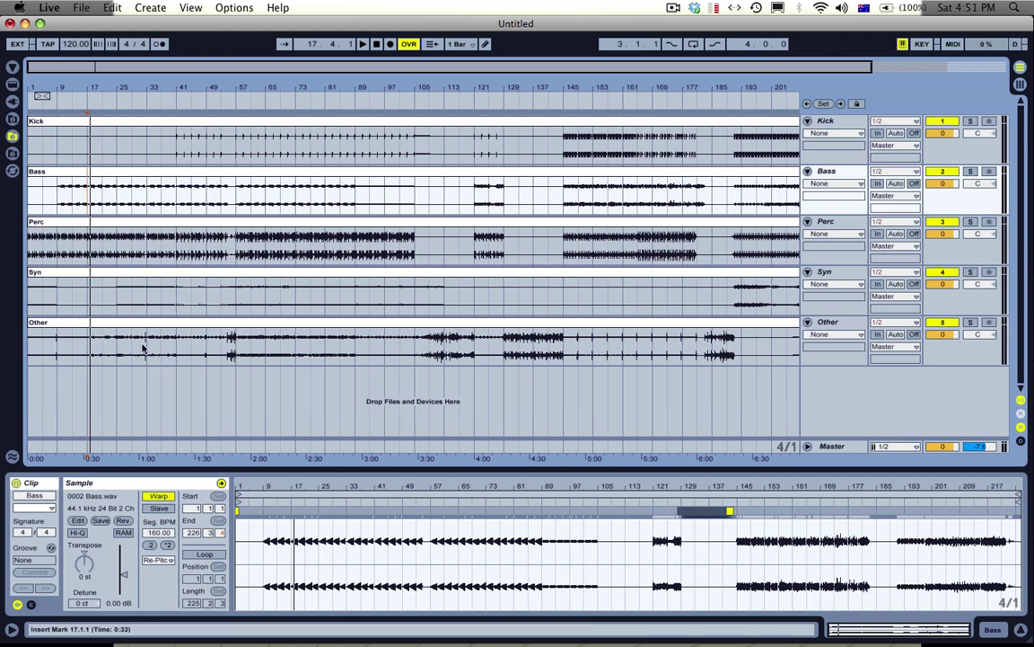
left_click(42, 236)
left_click_drag(42, 238, 236, 242)
left_click(279, 244)
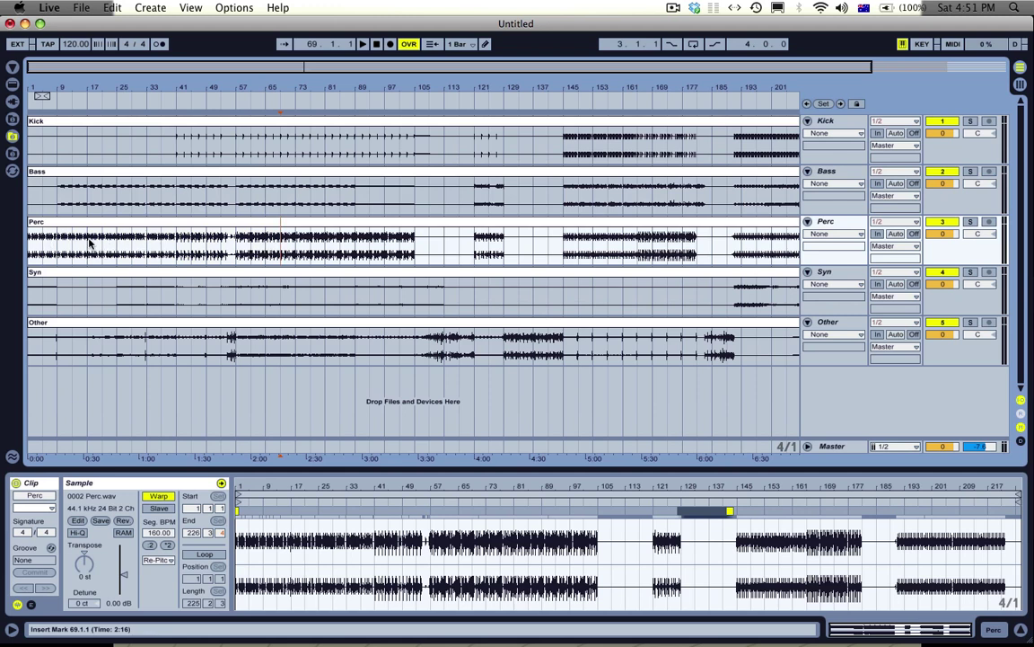
left_click_drag(171, 145, 201, 142)
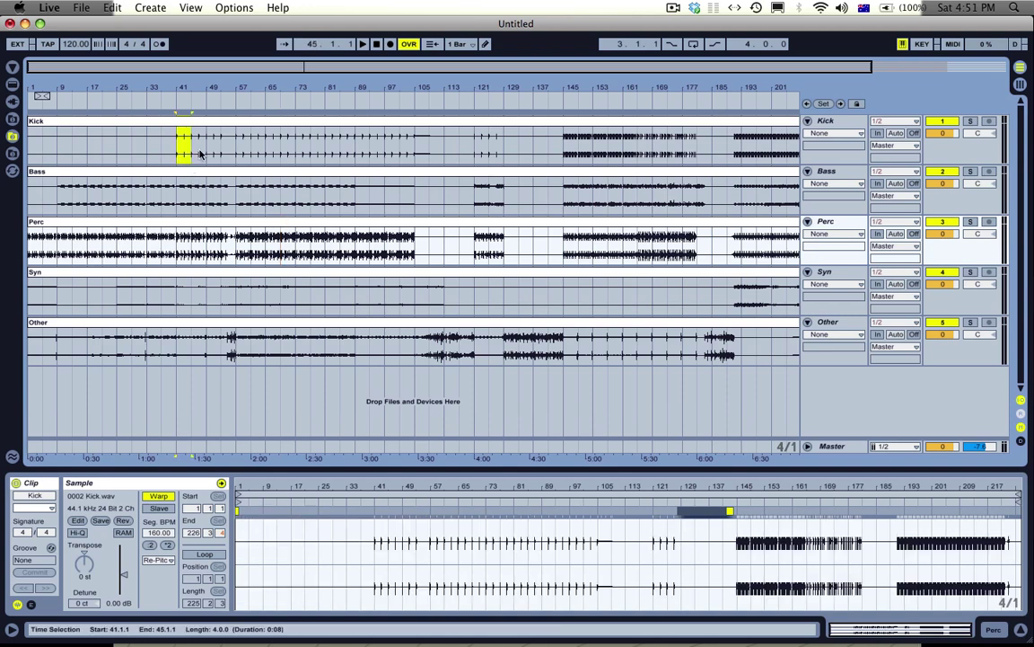
left_click_drag(43, 193, 403, 187)
left_click_drag(88, 296, 325, 287)
left_click_drag(81, 347, 401, 346)
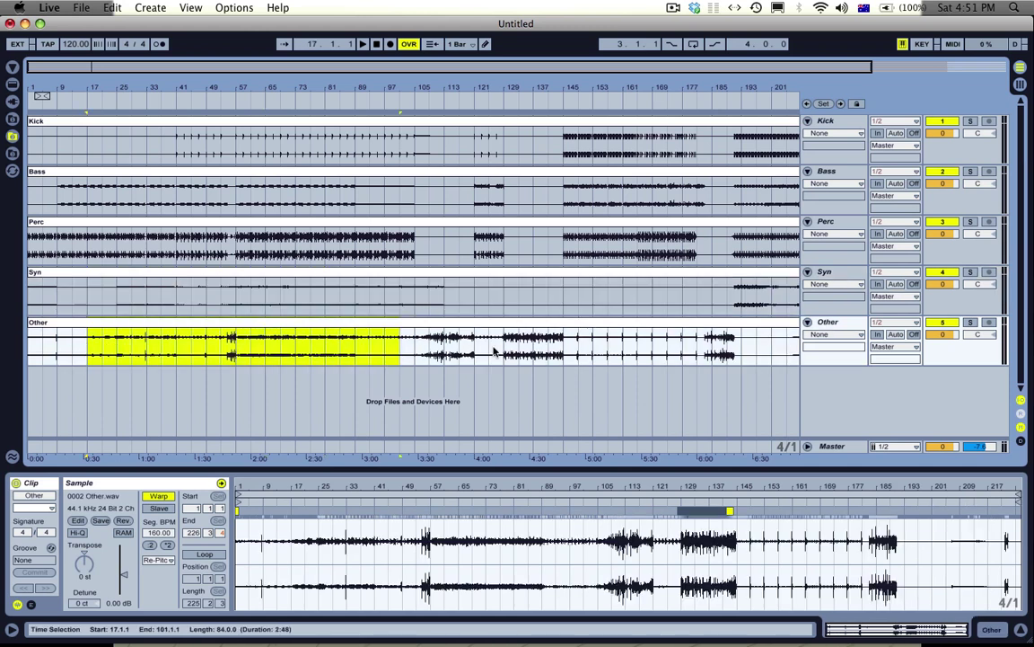
left_click(434, 349)
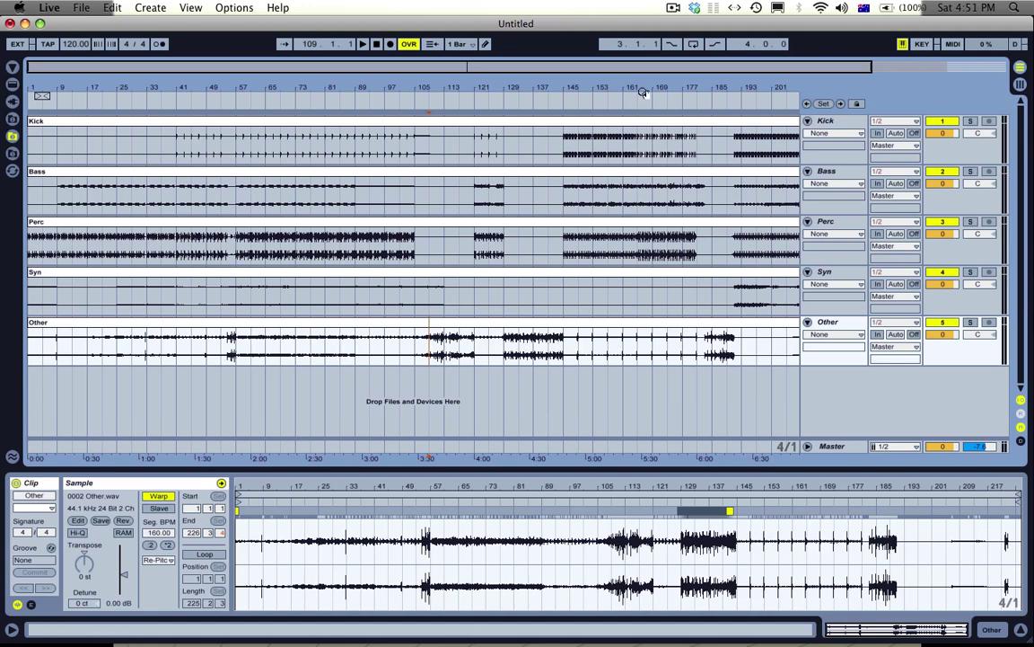
left_click_drag(643, 91, 643, 70)
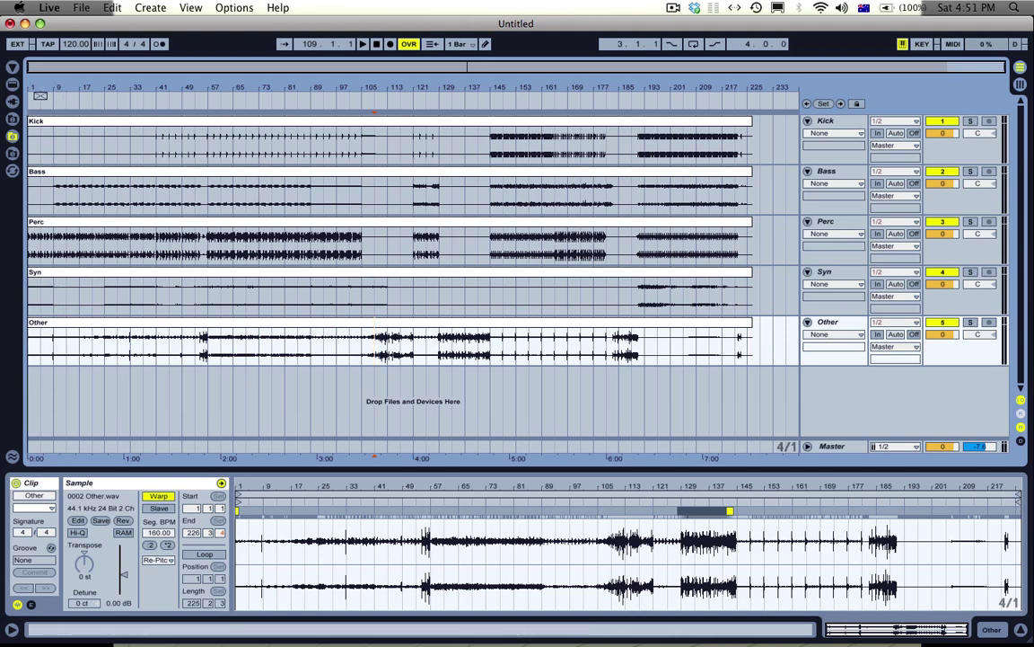
left_click_drag(54, 88, 52, 184)
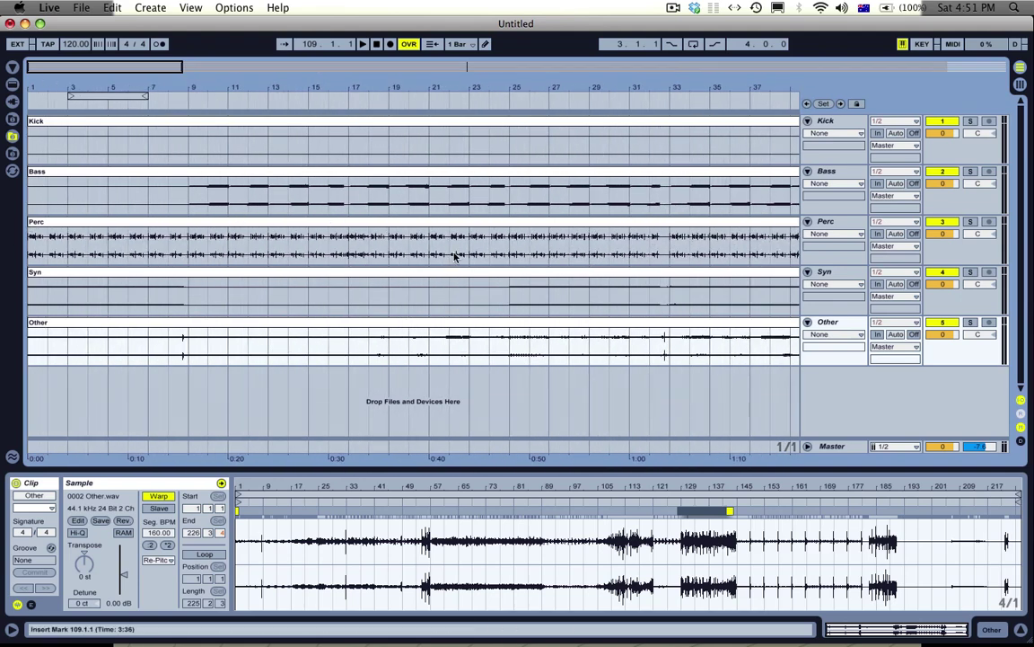
left_click_drag(454, 81, 454, 43)
- Set the project tempo to 160 BPM
left_click_drag(50, 81, 106, 120)
left_click(85, 175)
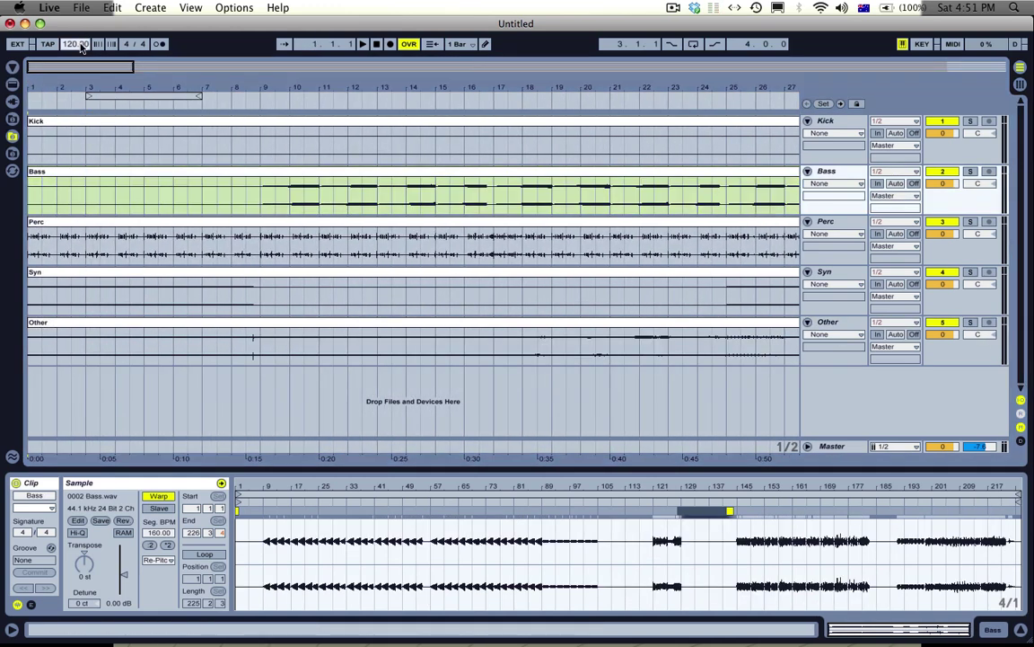
key("Return")
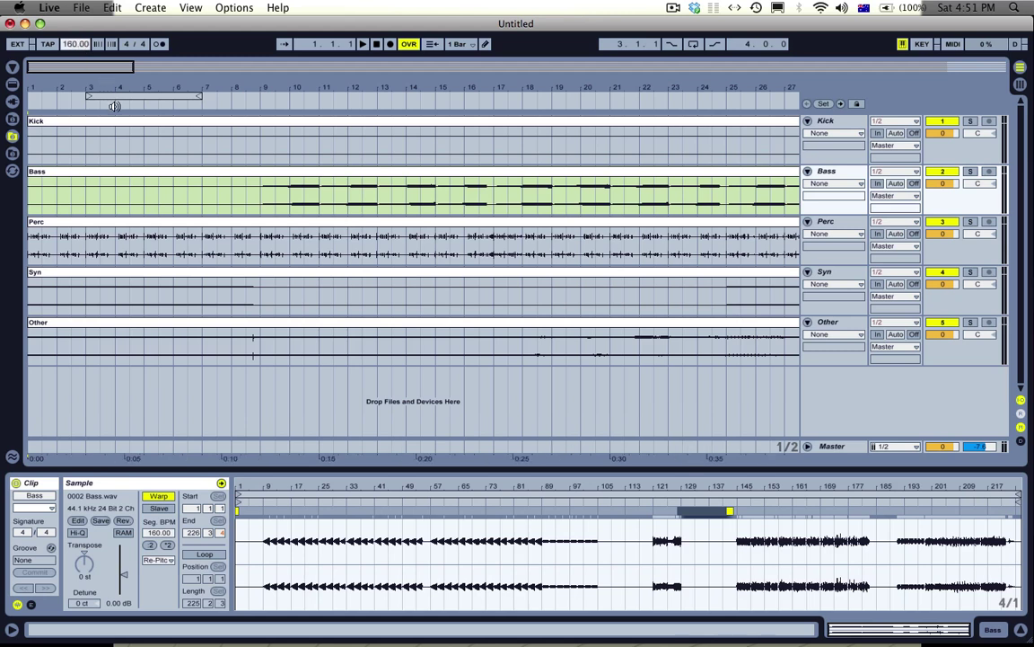
- Solo the Perc track and play its opening bars from the start of the arrangement
left_click(113, 126)
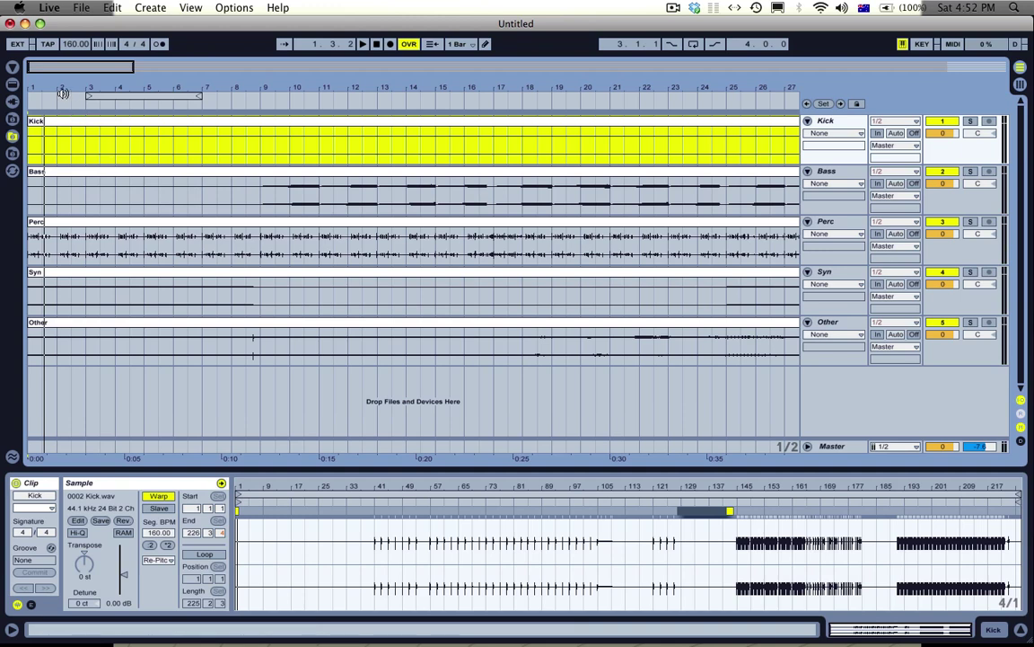
left_click_drag(35, 83, 38, 106)
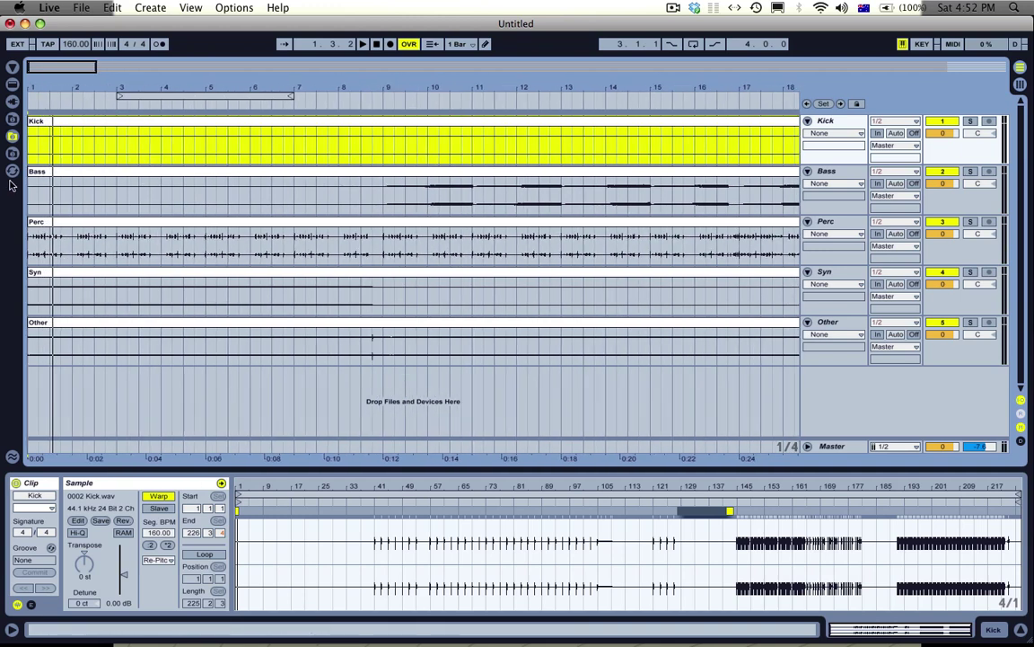
left_click(73, 226)
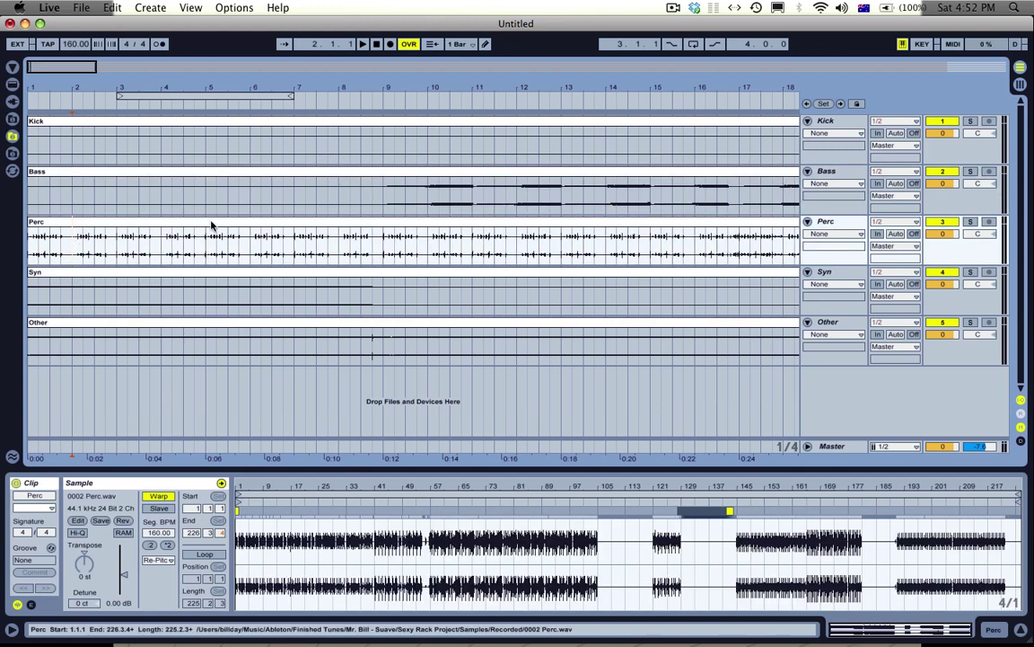
left_click(431, 223)
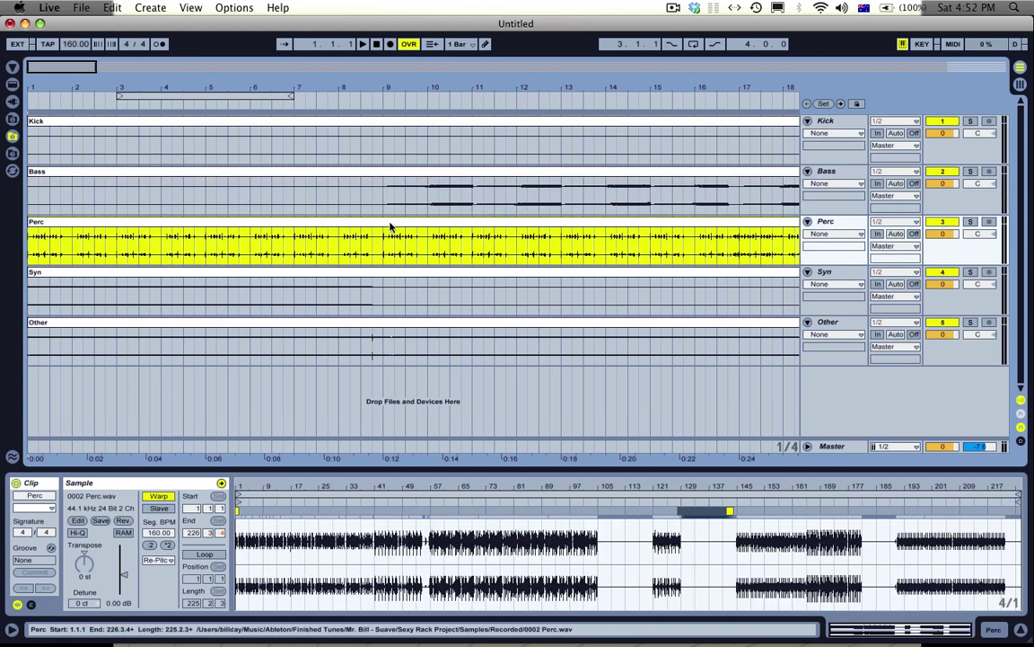
left_click(971, 224)
left_click(969, 222)
left_click(477, 228)
key("space")
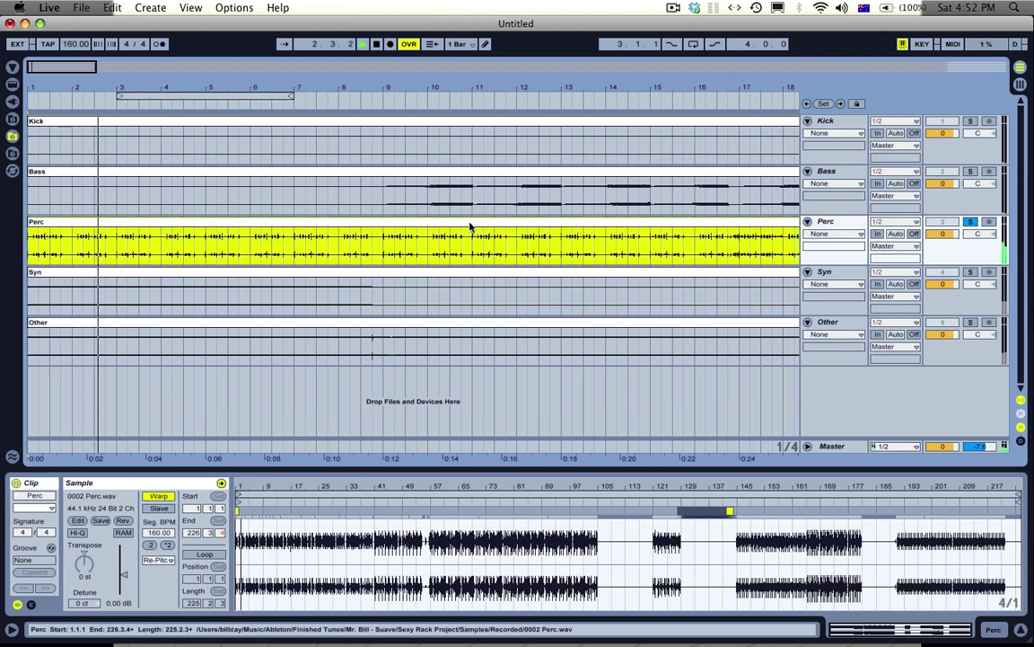
left_click(309, 258)
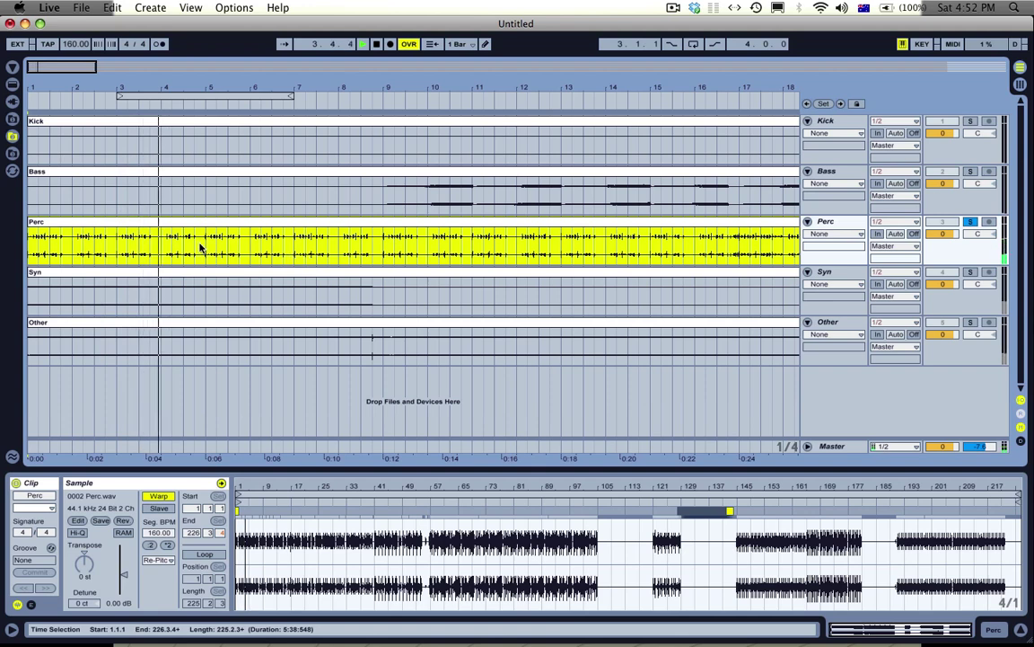
key("space")
- Examine the Perc clip's opening four bars and its section before bar 57, and audition it briefly from bar 57
left_click_drag(205, 249, 32, 252)
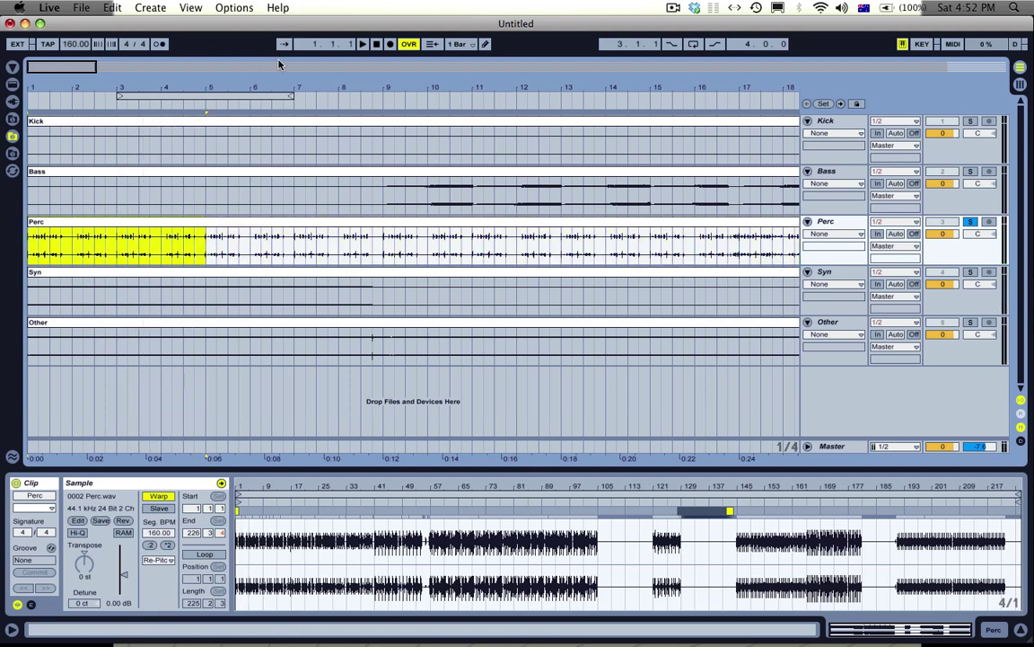
left_click_drag(252, 70, 253, 9)
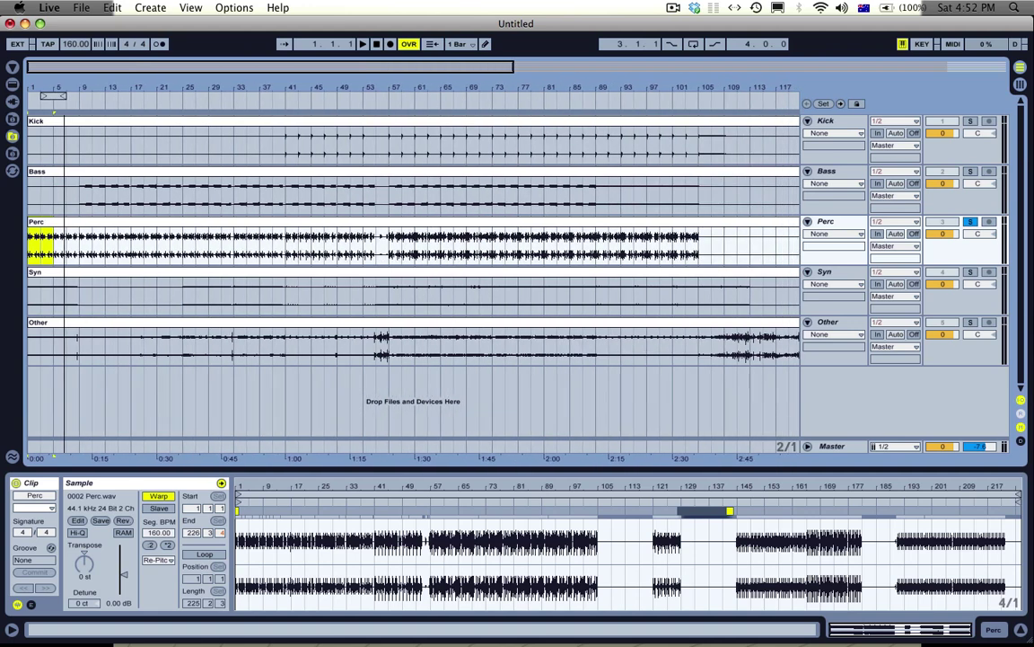
left_click(388, 250, "shift")
mouse_move(57, 252)
left_mouse_down()
mouse_move(33, 244)
mouse_move(49, 239)
left_mouse_up()
left_click_drag(247, 243, 388, 243)
left_click_drag(464, 92, 392, 45)
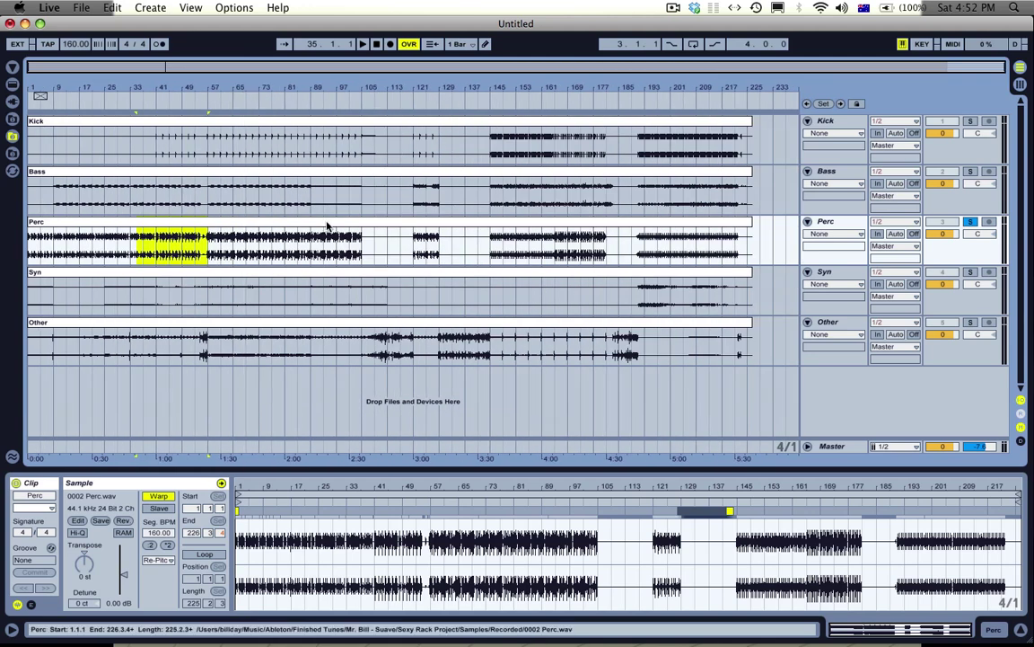
left_click(210, 253)
key("space")
key("space")
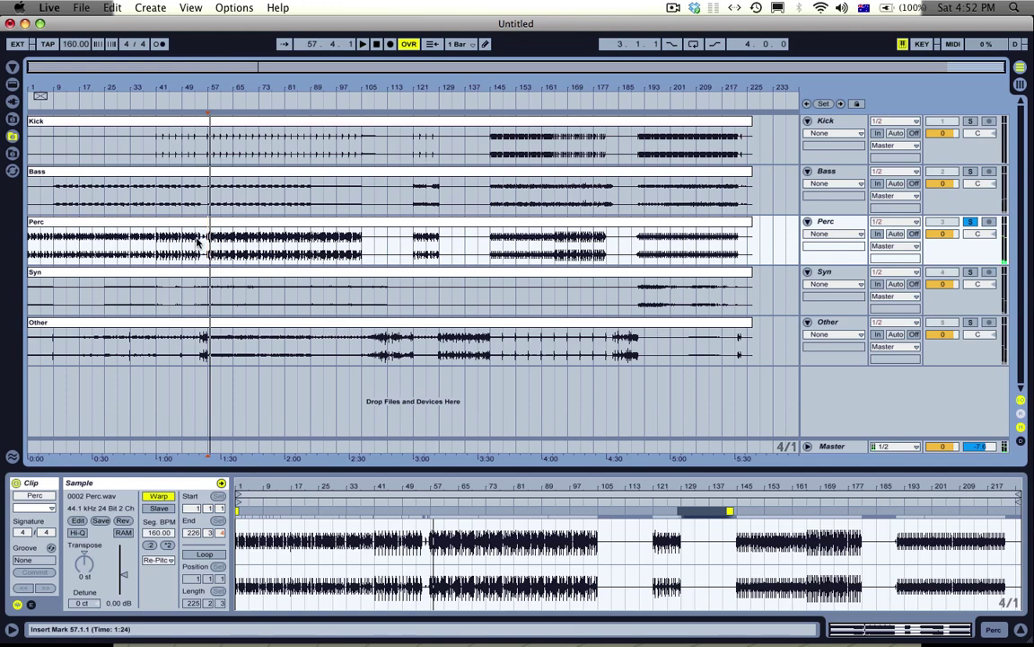
- Loop the first four bars of the Perc clip and audition the loop
left_click_drag(36, 87, 35, 224)
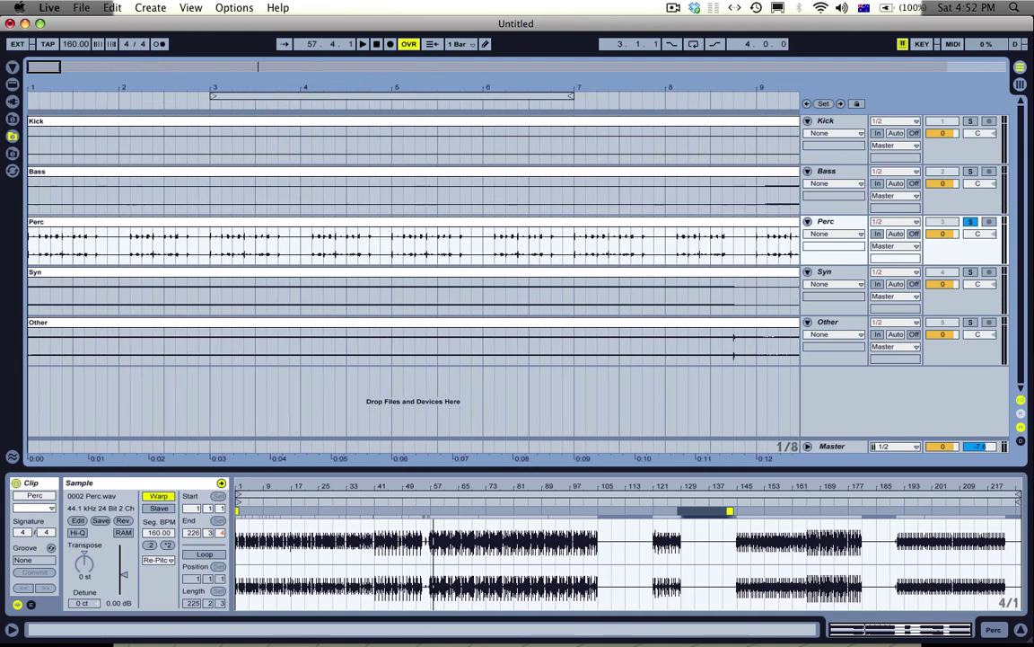
left_click(127, 233)
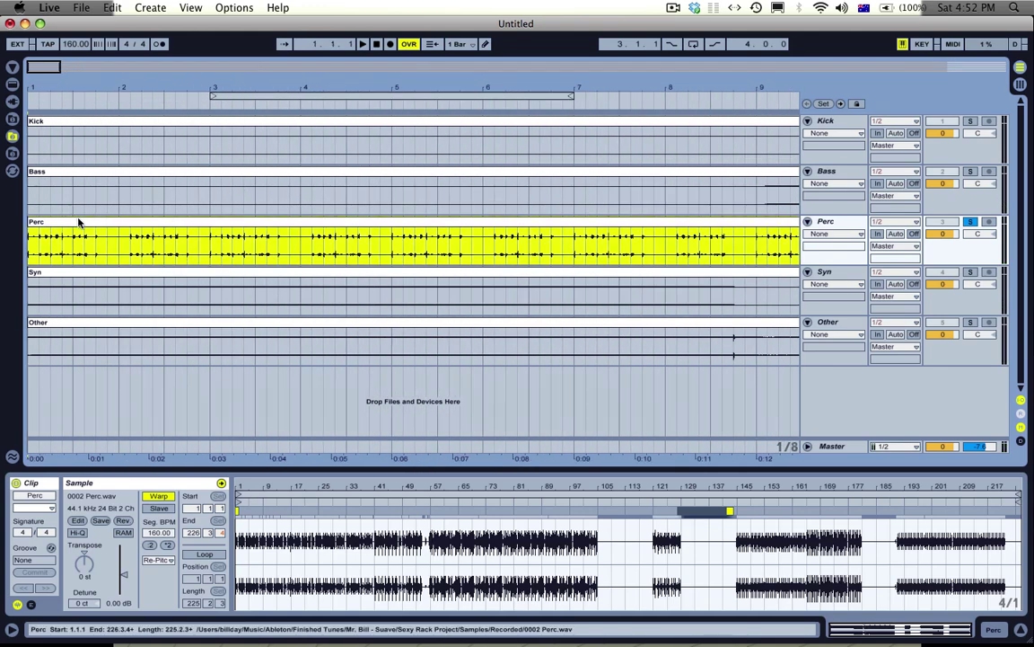
left_click_drag(393, 244, 2, 225)
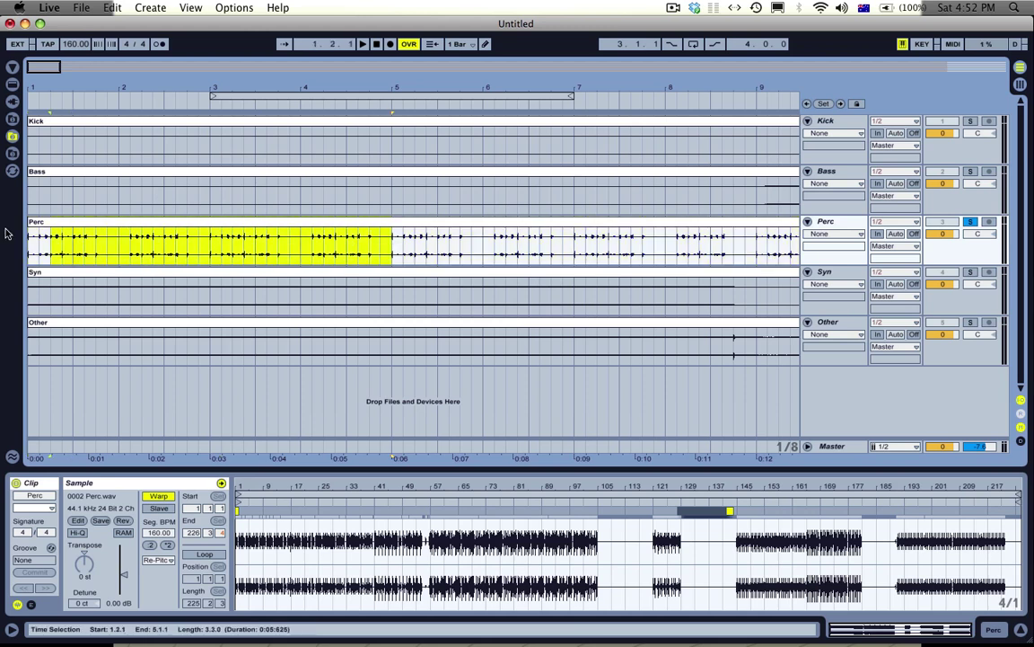
key("super+l")
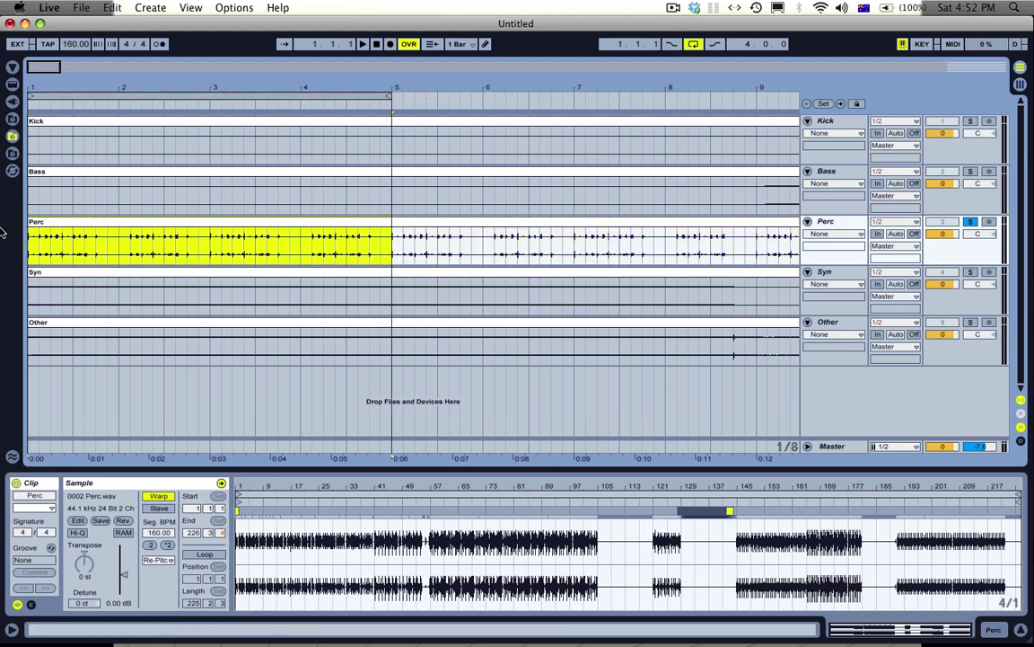
key("space")
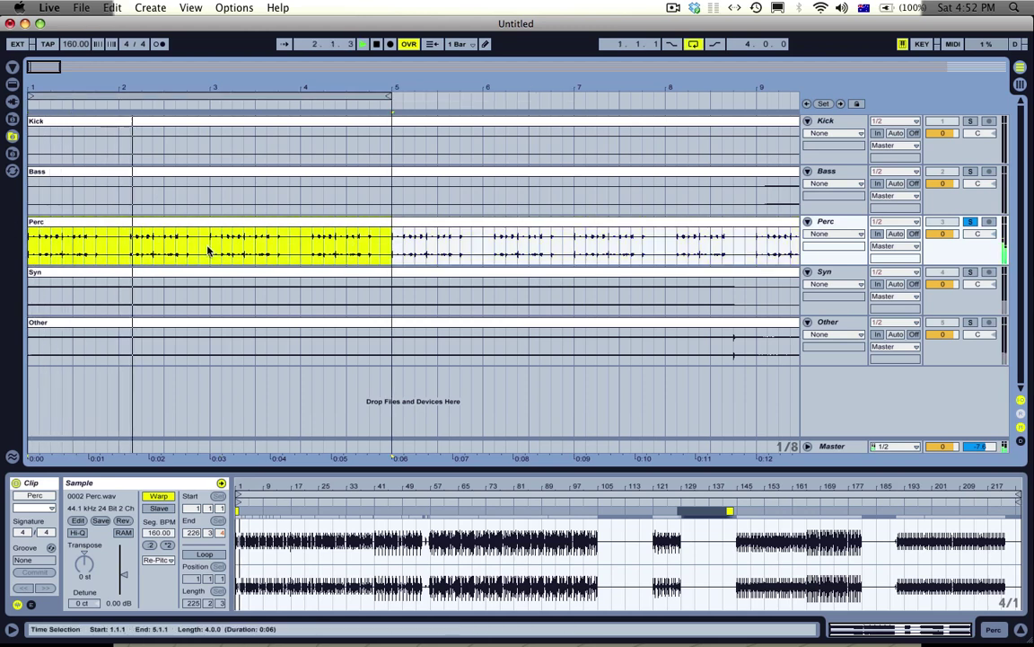
key("space")
- Loop the first two bars of the Perc clip and split the clip at bar 3
left_click_drag(210, 251, 30, 249)
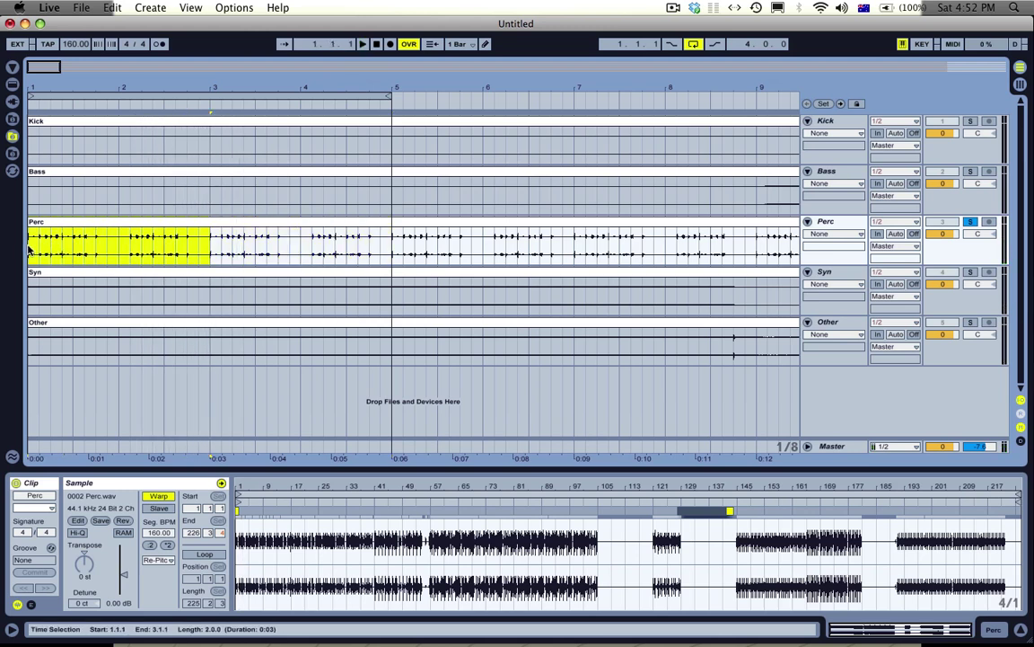
key("super+l")
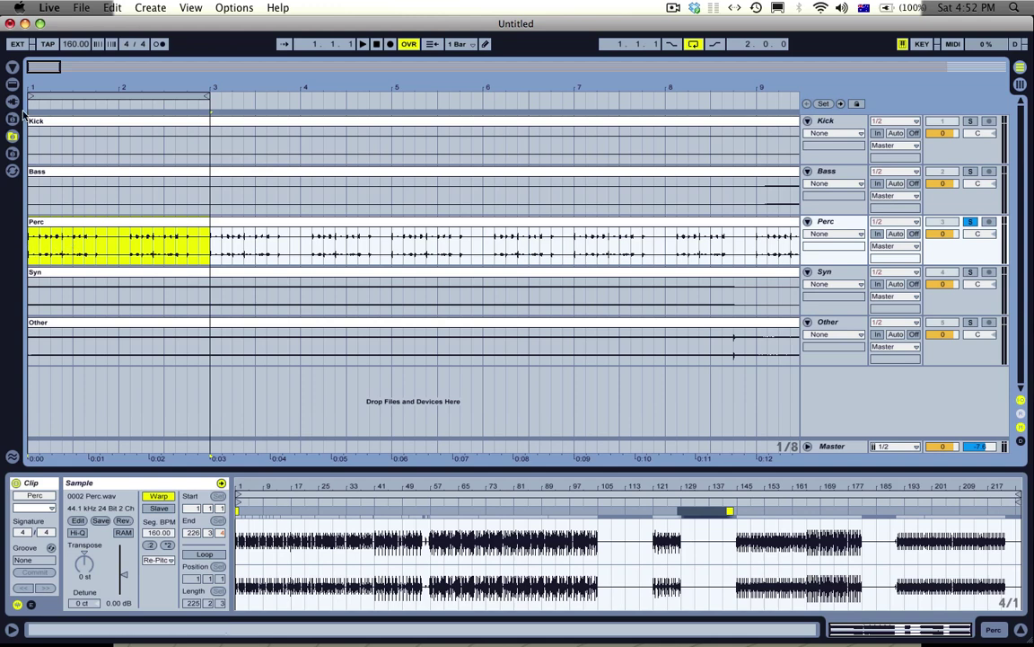
left_click_drag(42, 91, 78, 104)
left_click(87, 257)
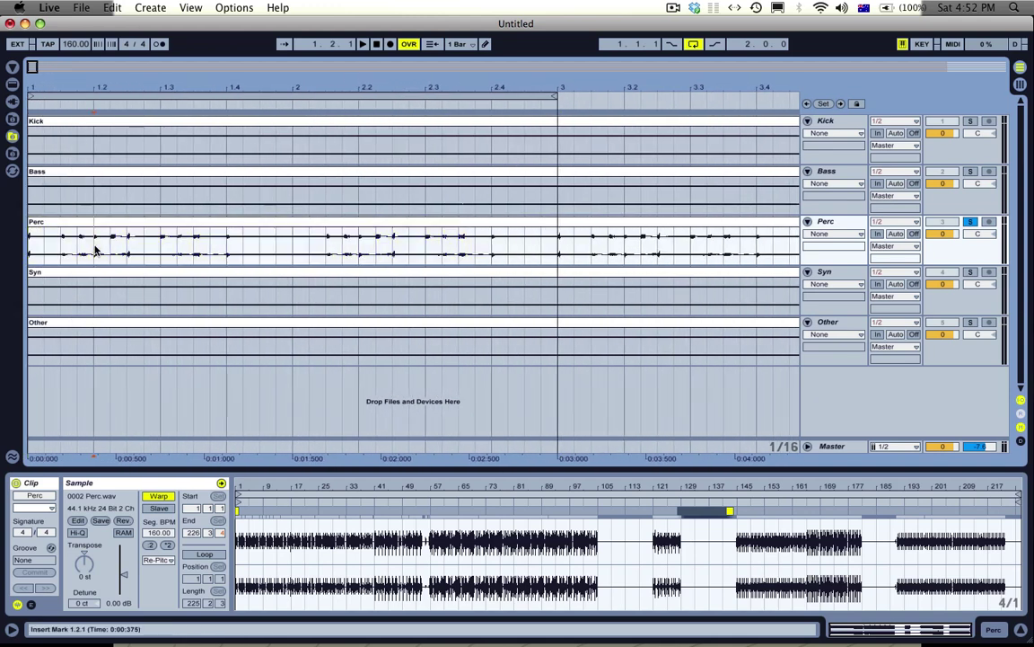
left_click(556, 256)
key("super+e")
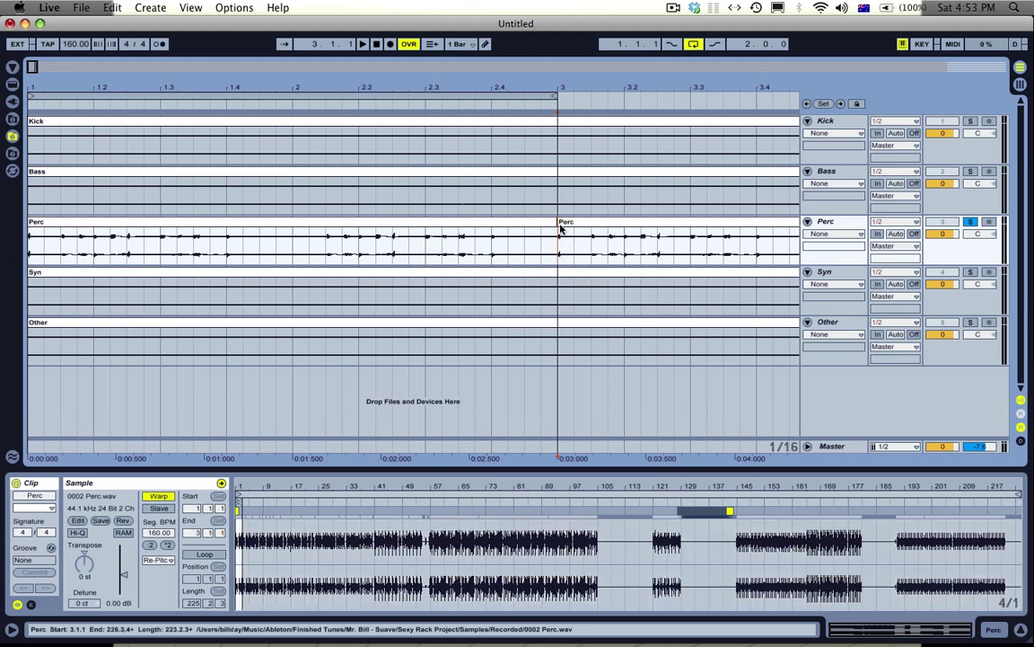
- Select the separated two-bar Perc clip and play it from bar 1
left_click(503, 229)
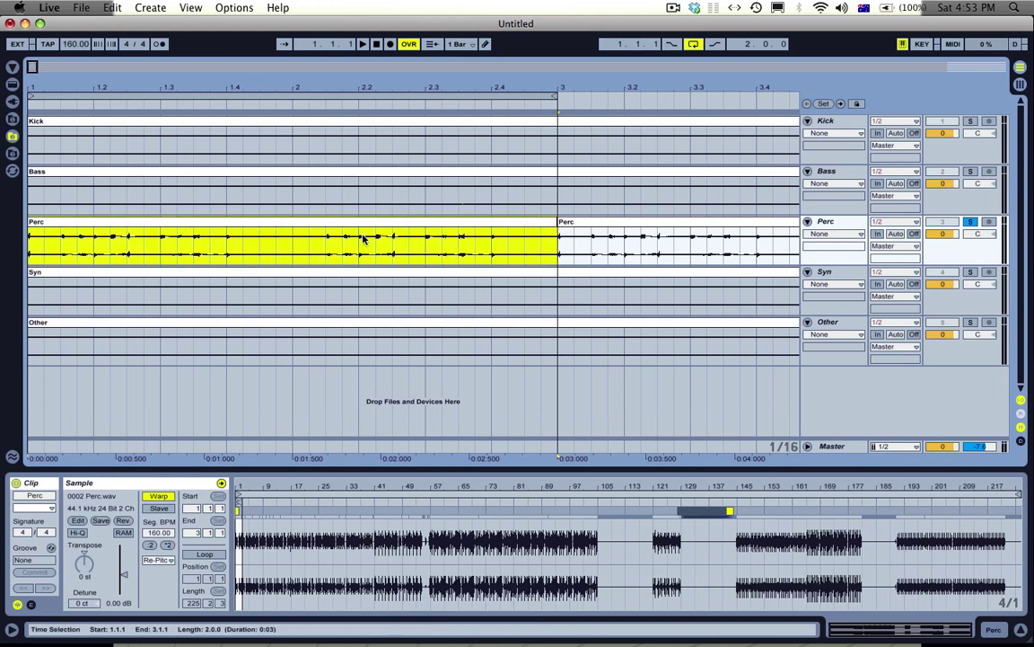
mouse_move(97, 90)
left_mouse_down()
mouse_move(97, 126)
mouse_move(100, 91)
left_mouse_up()
key("space")
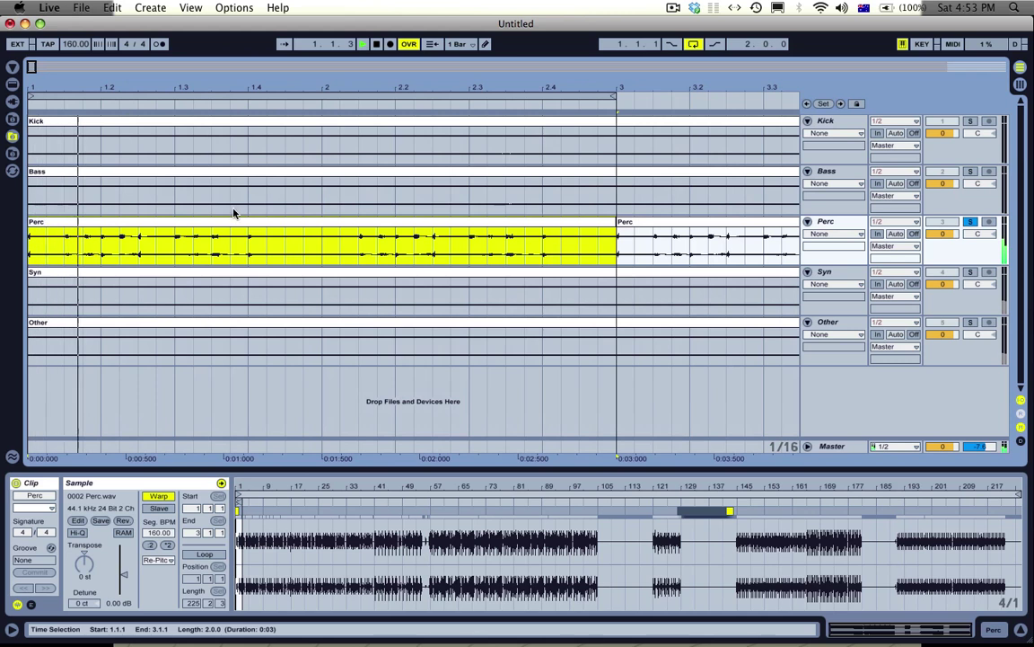
- Split the two-bar Perc clip into four half-bar clips at 1.3, 2.1 and 2.3, and select the last one
left_click(176, 250)
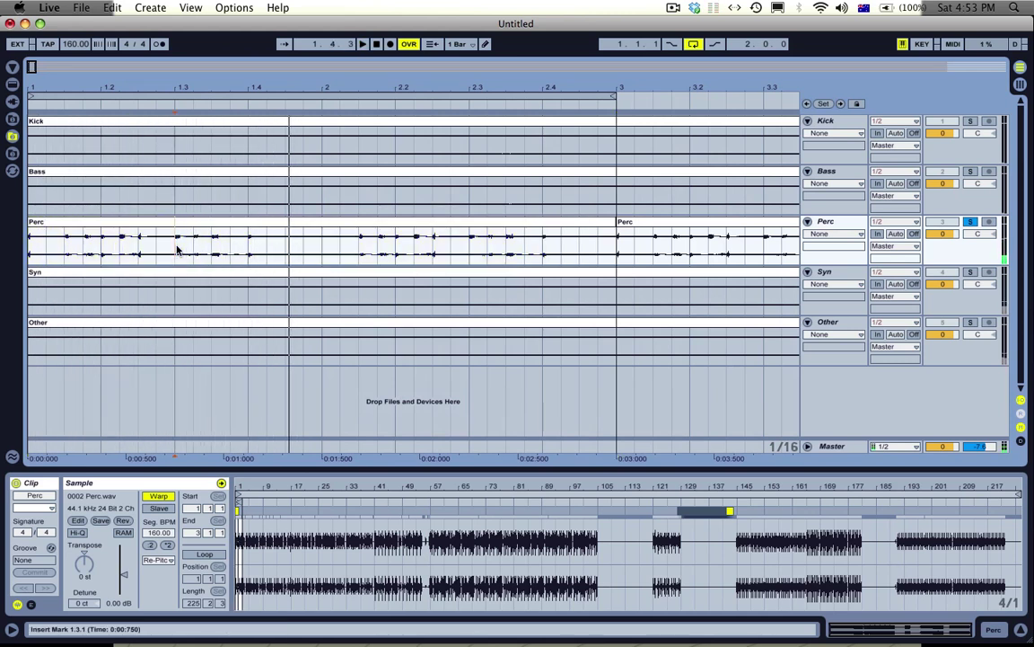
key("super+e")
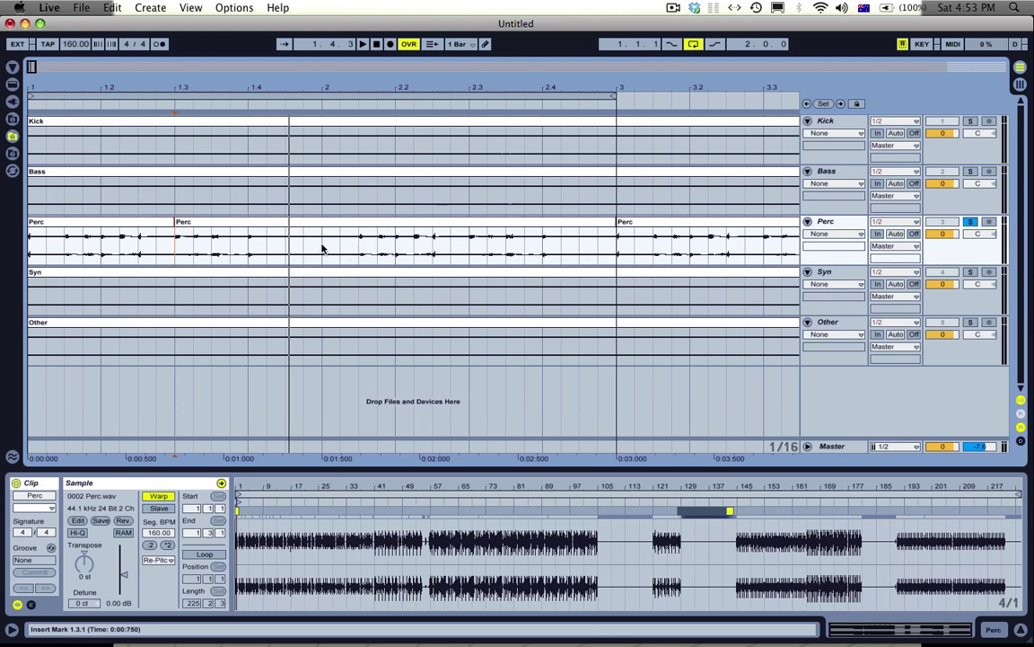
left_click(323, 248)
key("super+e")
left_click(470, 243)
key("super+e")
left_click(489, 224)
left_click(201, 224)
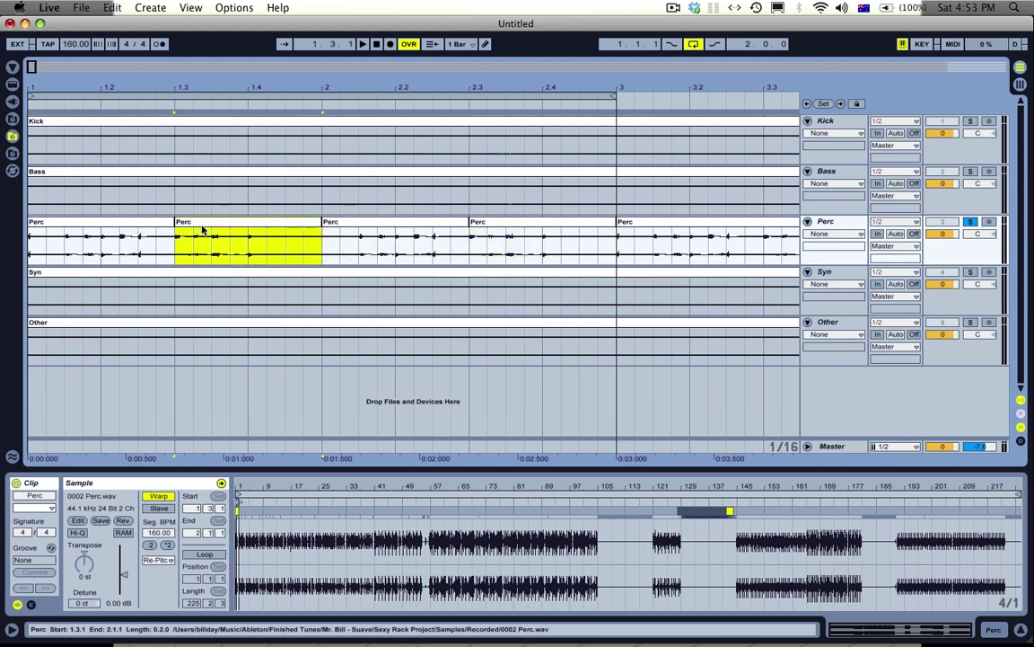
left_click(372, 221)
left_click(541, 237)
left_click(485, 220)
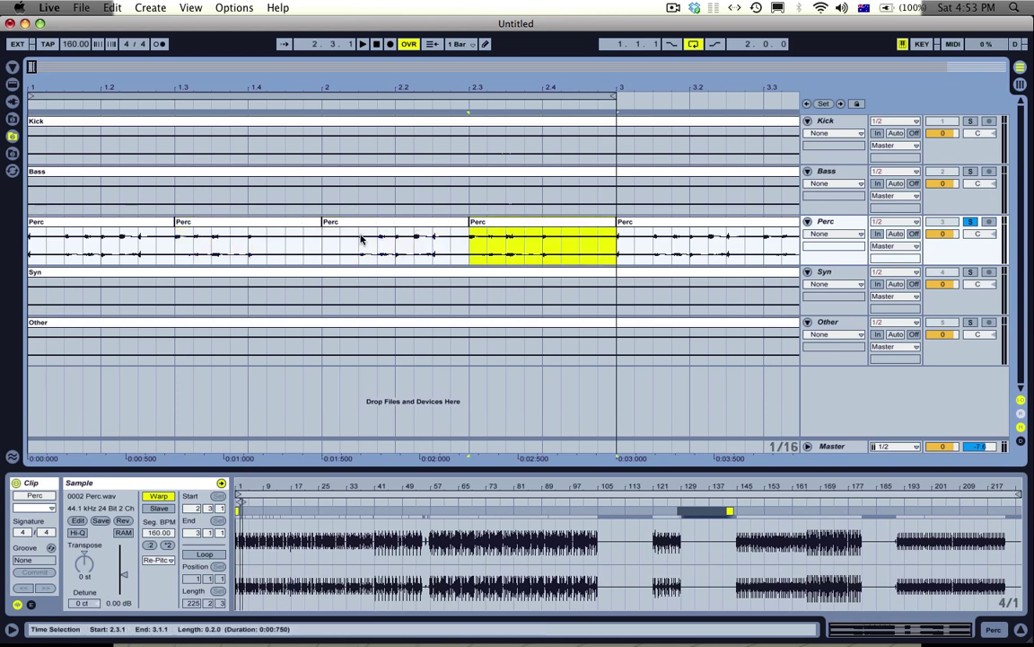
- Consolidate each of the four half-bar Perc clips between bars 1 and 3 into its own sample
left_click(148, 229)
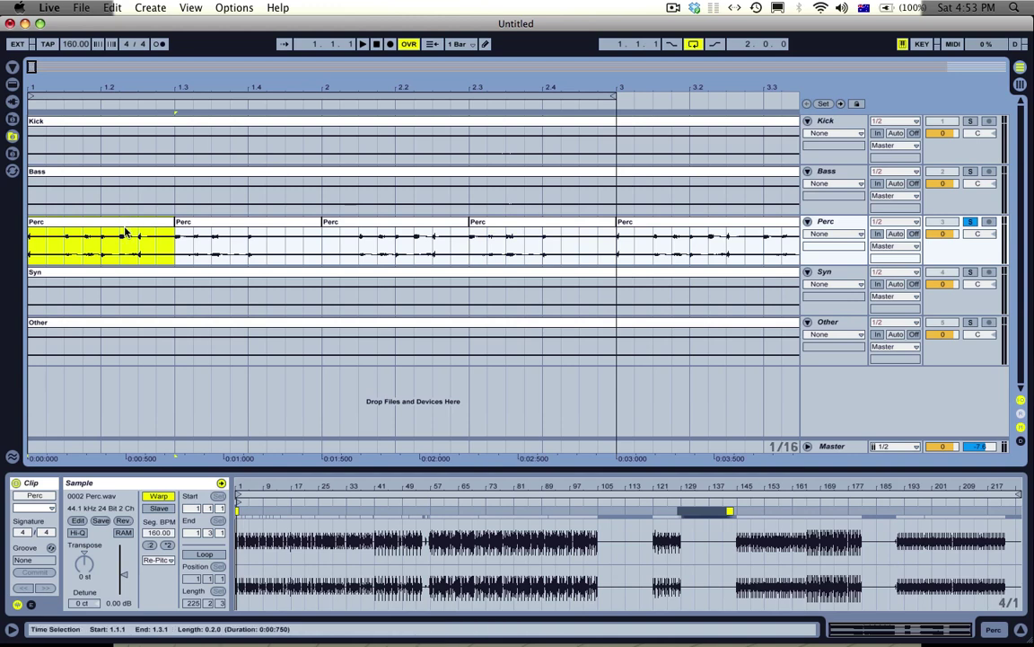
key("super+j")
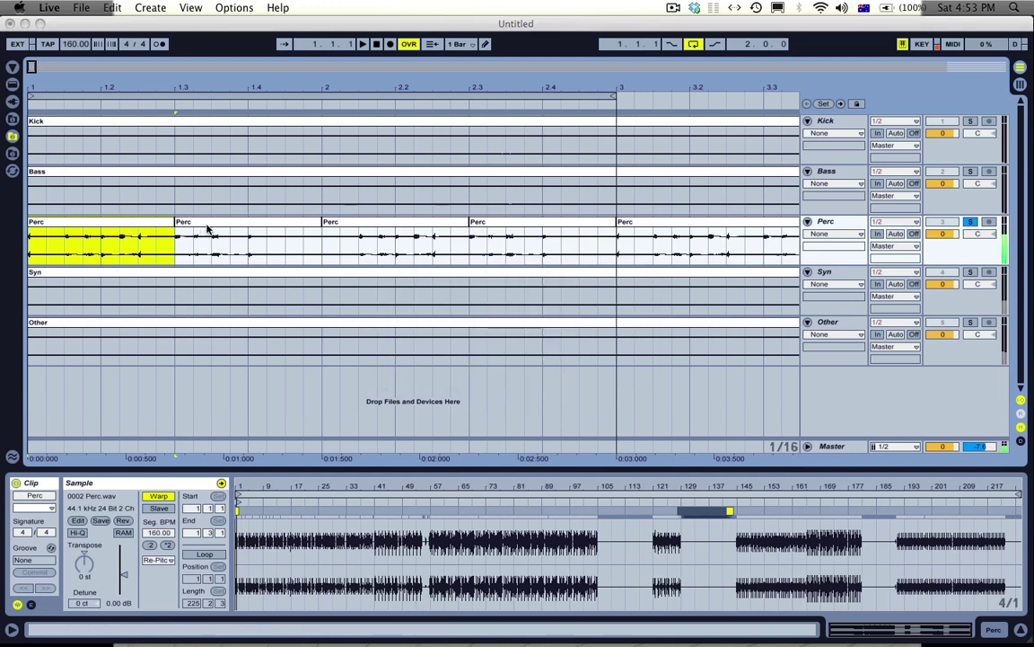
left_click(207, 228)
key("super+j")
left_click(354, 225)
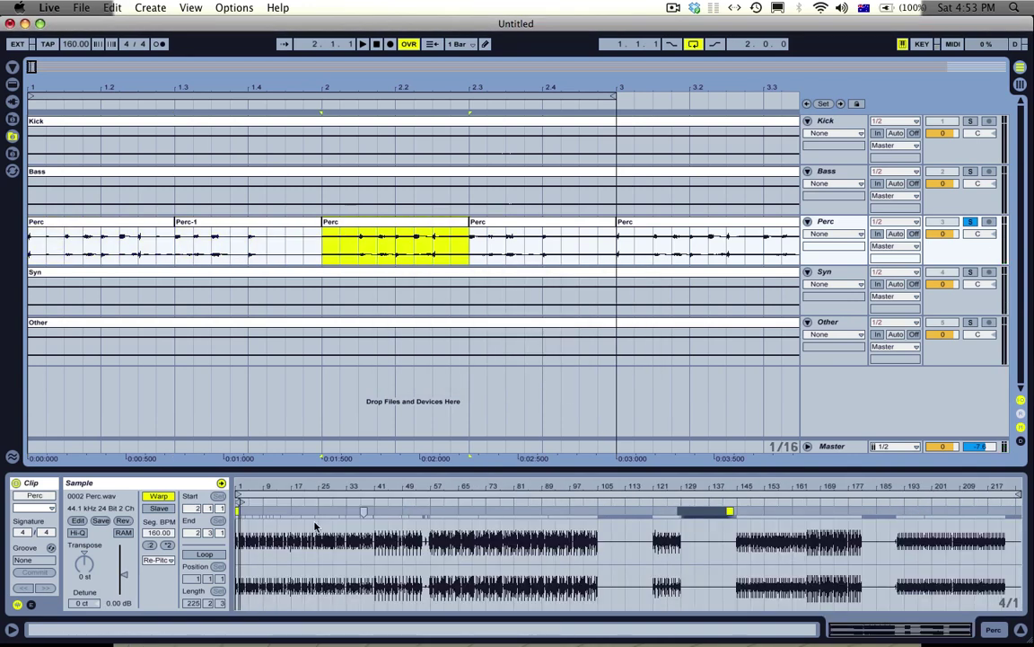
left_click_drag(237, 485, 269, 495)
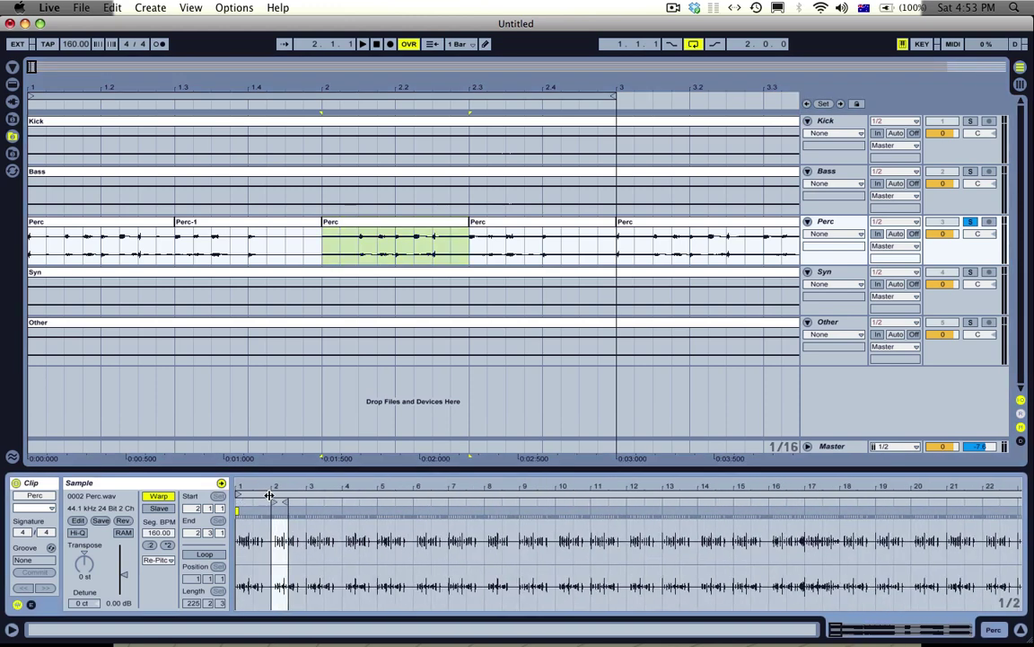
left_click(326, 226)
key("super+j")
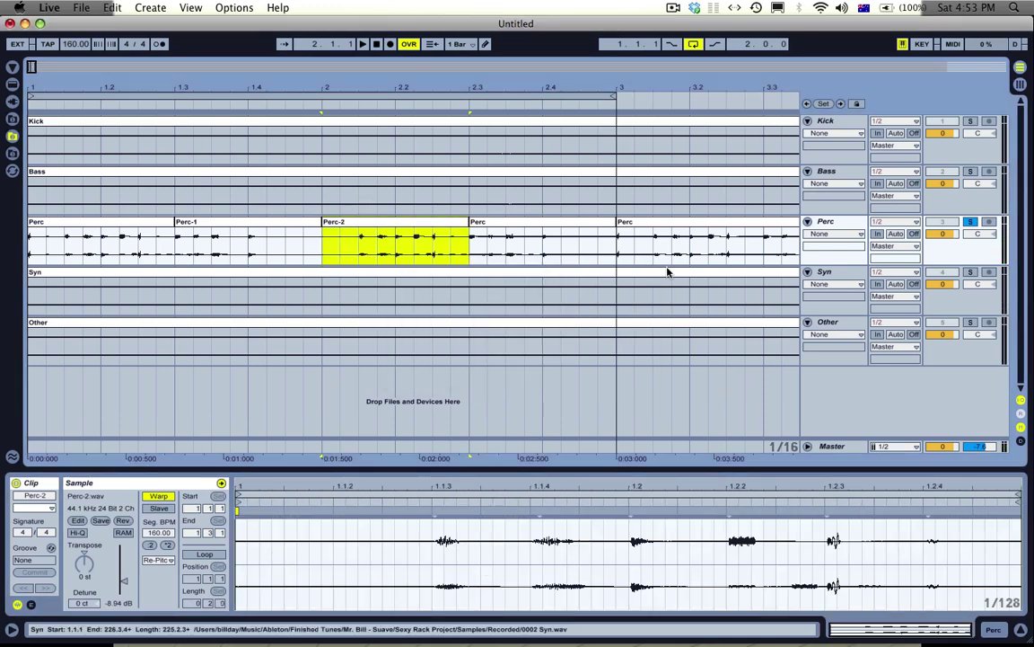
left_click(564, 232)
key("super+j")
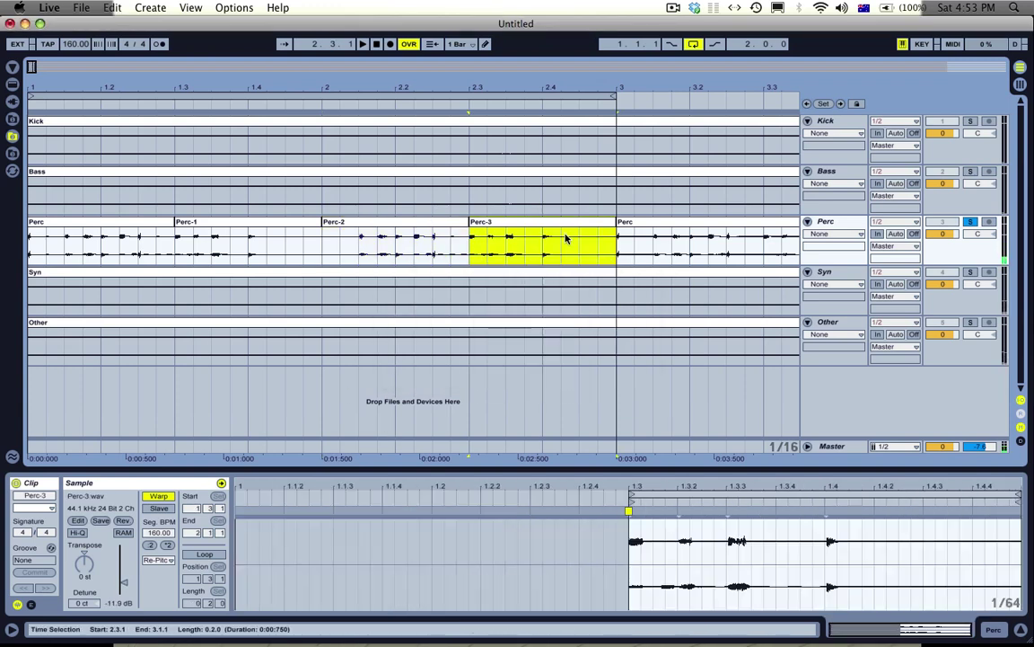
- Turn on looping for all four consolidated half-bar Perc clips together and select the first one
left_click(142, 228, "shift")
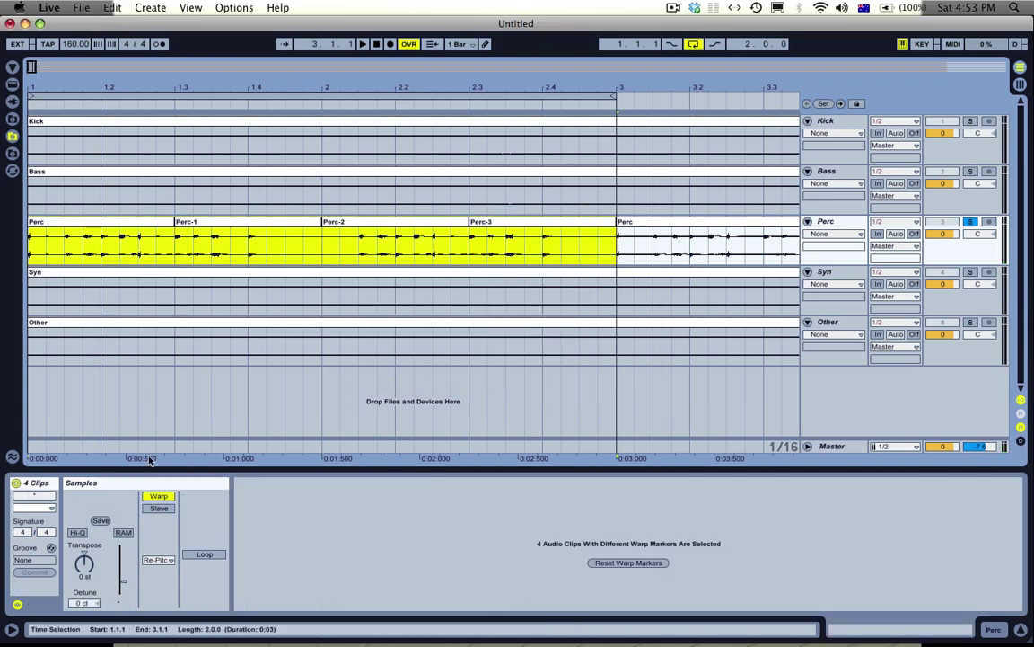
left_click(203, 553)
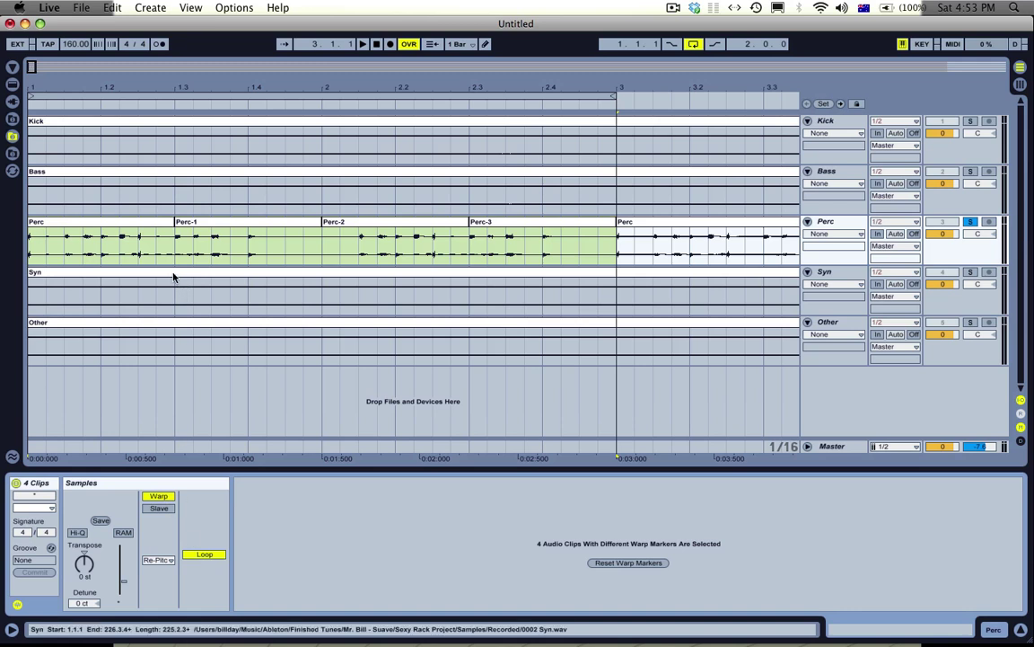
left_click(136, 223)
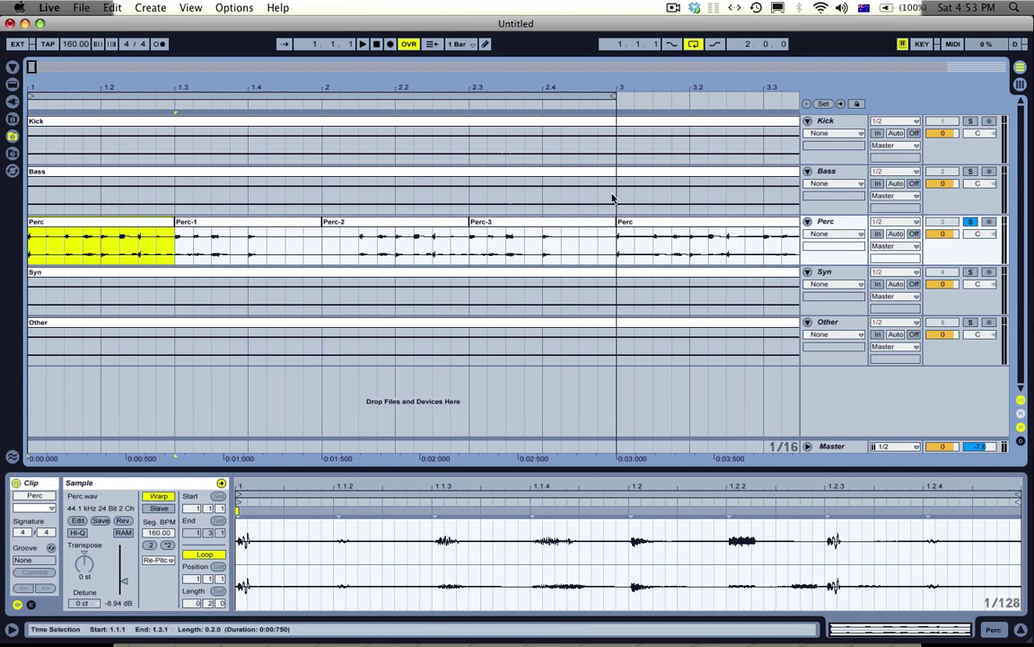
left_click_drag(616, 84, 85, 83)
right_click(109, 106)
left_click(220, 113)
left_click(201, 137)
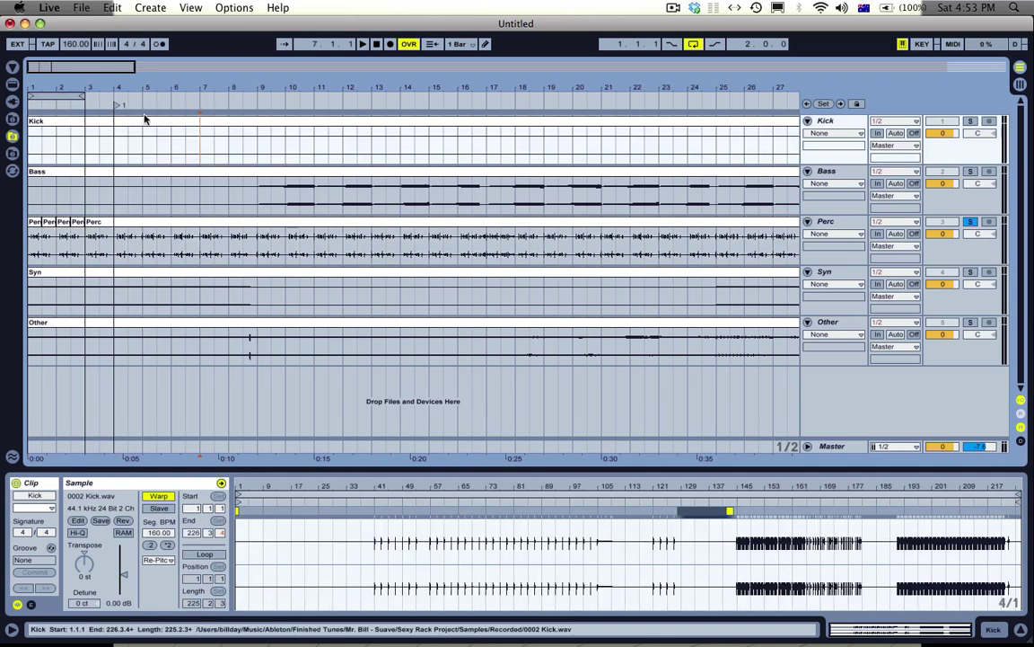
key("super+z")
- Delete the silent parts of the Kick before bar 41, the Bass before bar 9 and the Syn between bars 9 and 25
left_click_drag(76, 88, 44, 88)
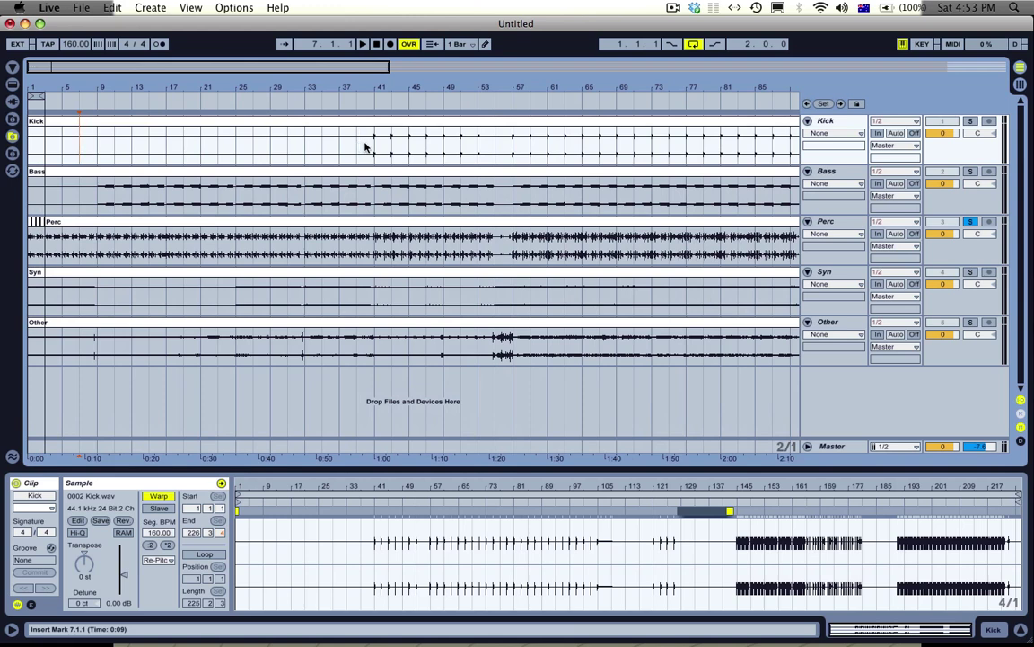
left_click_drag(370, 146, 151, 142)
left_click_drag(23, 109, 20, 111)
key("Delete")
left_click_drag(96, 197, 3, 198)
key("Delete")
left_click_drag(236, 298, 98, 296)
key("Delete")
- Delete the silent Bass and Perc between bars 105 and 121, and the silent Kick, Bass and Perc between bars 129 and 145
left_click_drag(584, 88, 233, 27)
left_click_drag(407, 190, 369, 243)
key("Delete")
left_click_drag(444, 250, 489, 135)
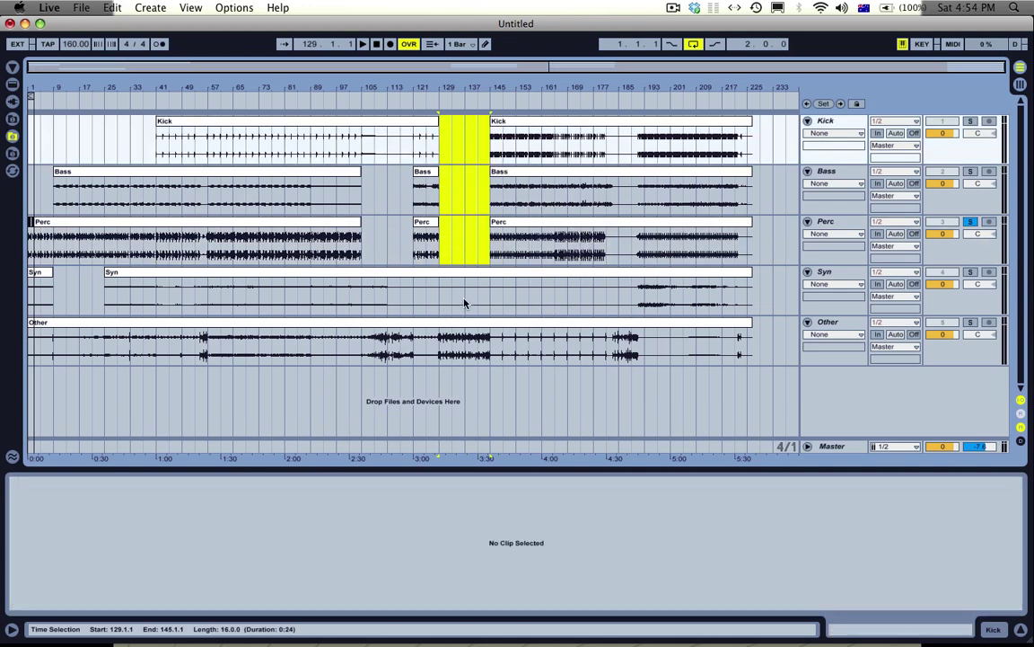
- Delete the silent parts of the Syn between bars 113 and 185 and of the Other clip between bars 193 and 205
left_click_drag(621, 301, 390, 294)
key("Delete")
left_click_drag(679, 346, 646, 346)
key("Delete")
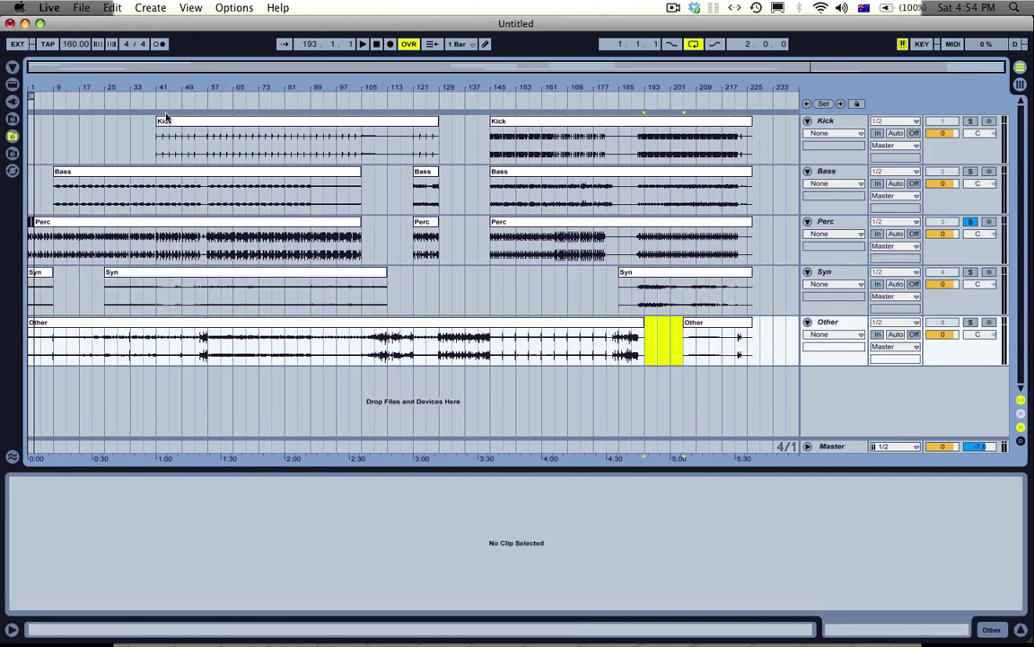
left_click_drag(39, 92, 39, 180)
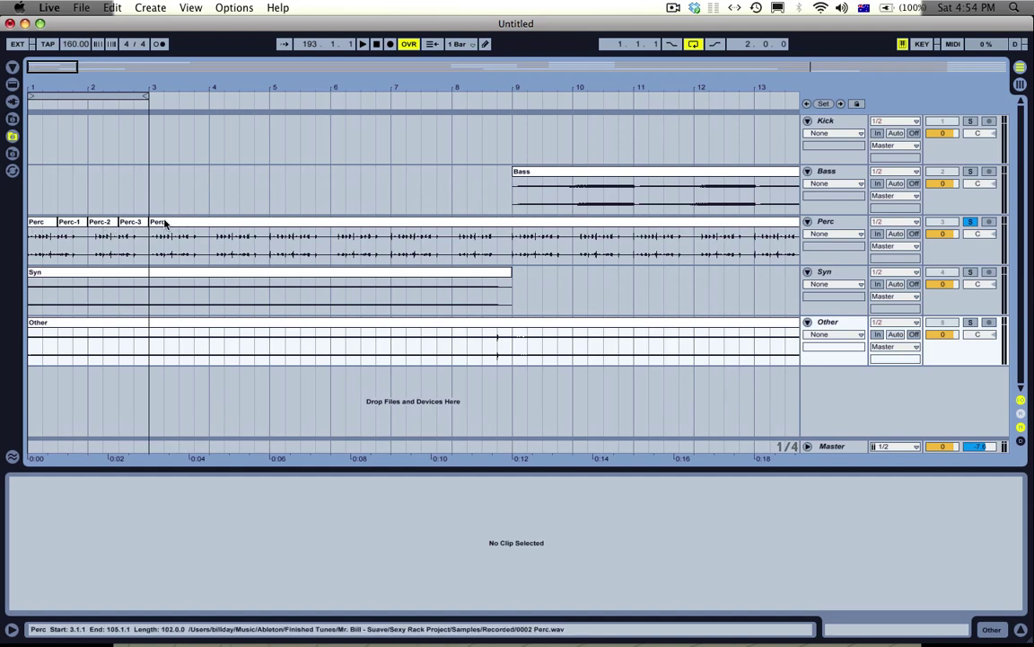
left_click_drag(159, 224, 344, 236)
key("super+z")
- Audition the Perc clip at bar 41 and delete the Perc section between bars 3 and 41
left_click_drag(347, 93, 120, 118)
left_click(204, 250)
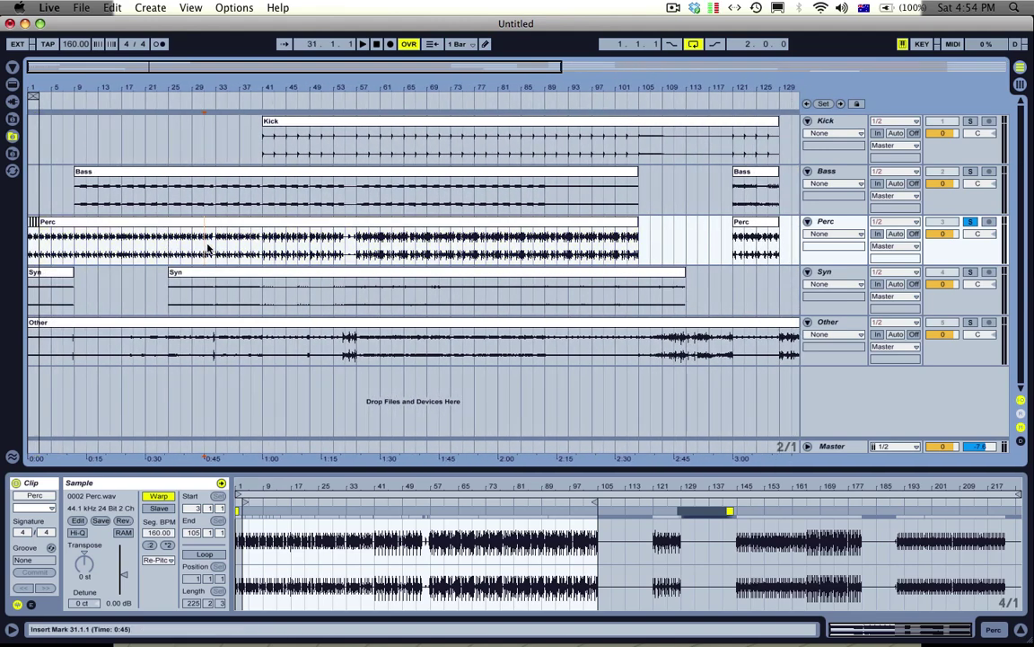
left_click(264, 246)
key("space")
left_click_drag(263, 247, 42, 249)
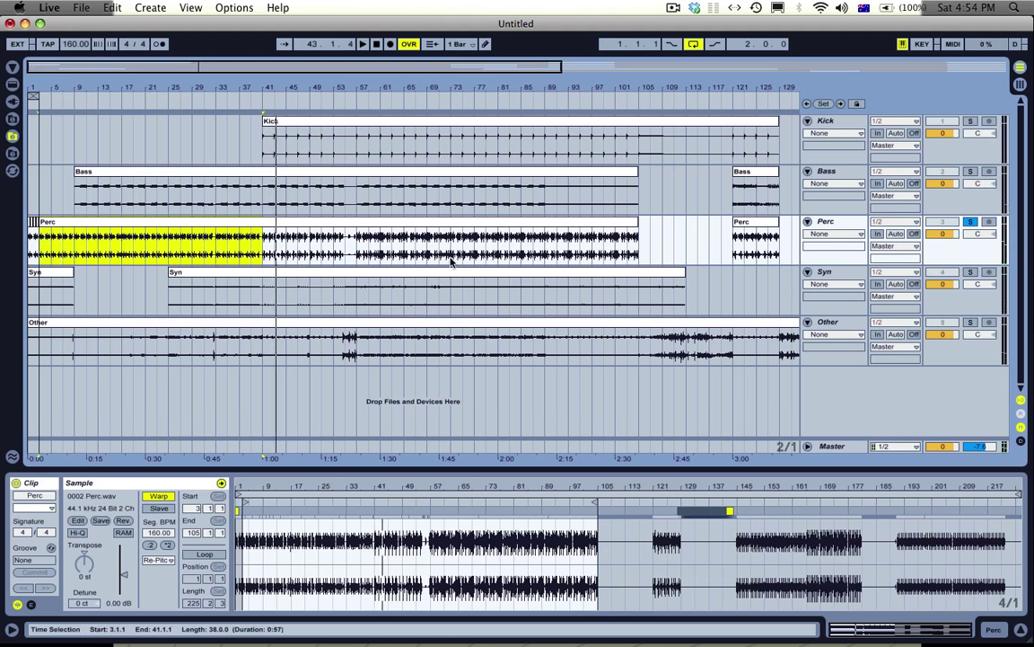
key("Delete")
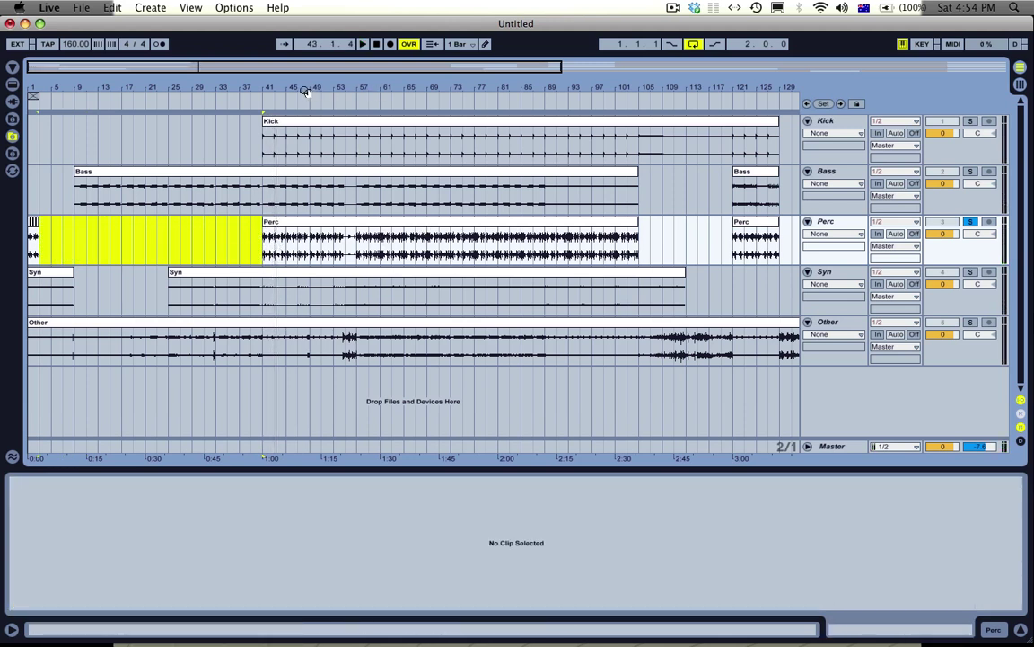
- Play the start of the Perc clip at bar 41 and split the clip at 41.3
left_click_drag(282, 87, 292, 225)
left_click(202, 256)
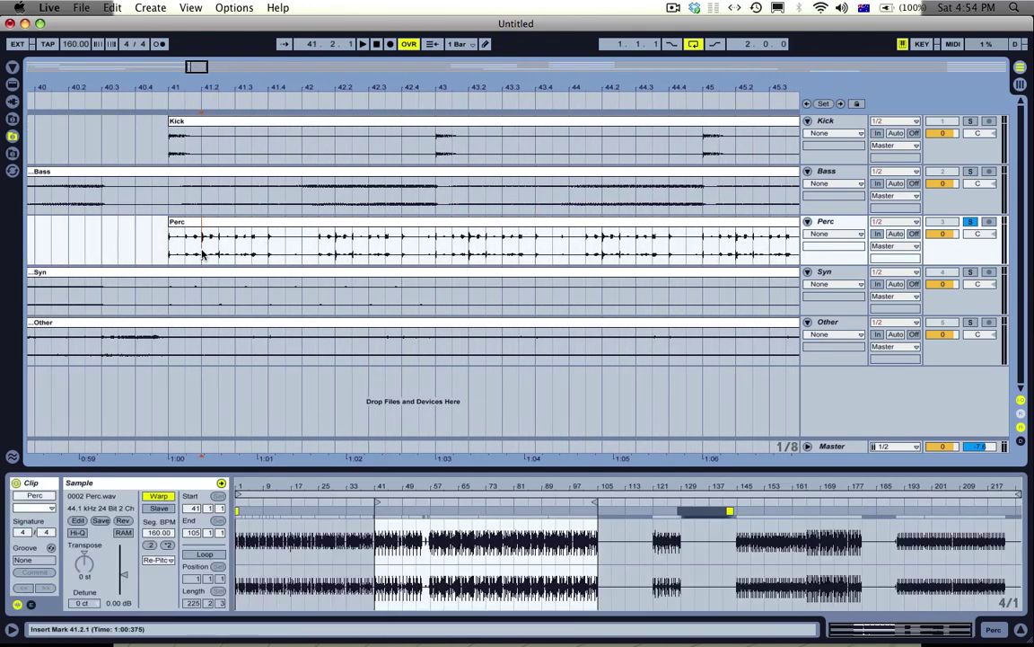
key("space")
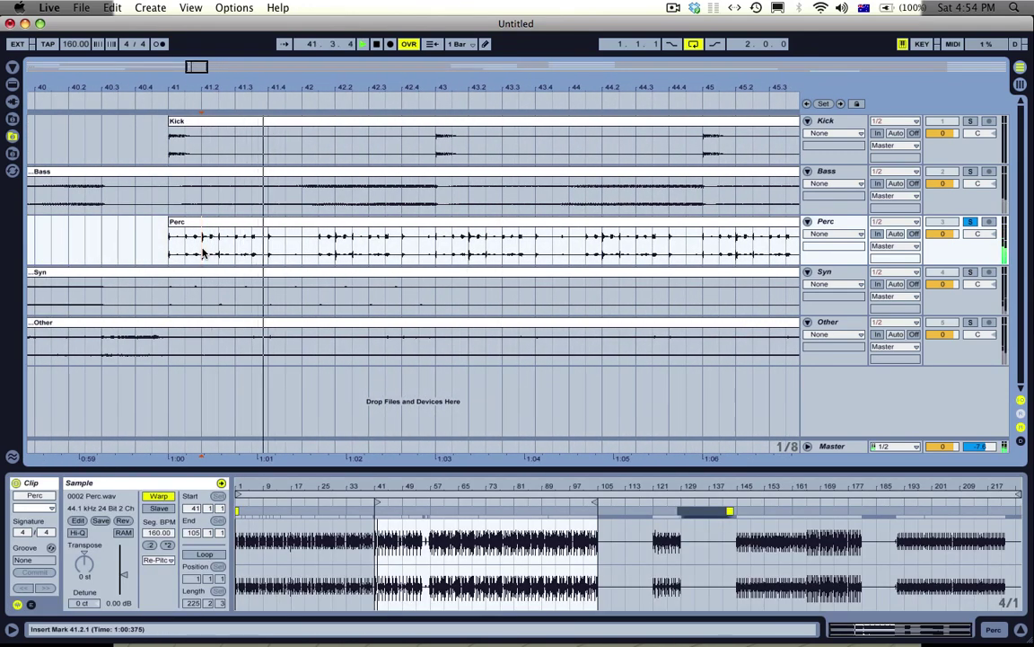
key("space")
left_click(159, 243)
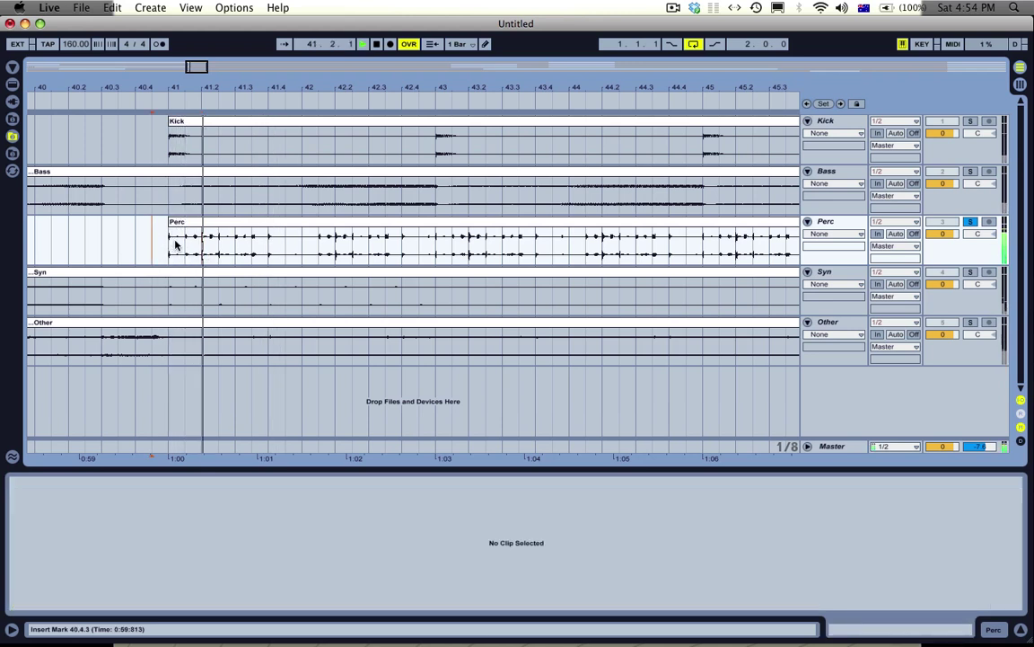
left_click(233, 244)
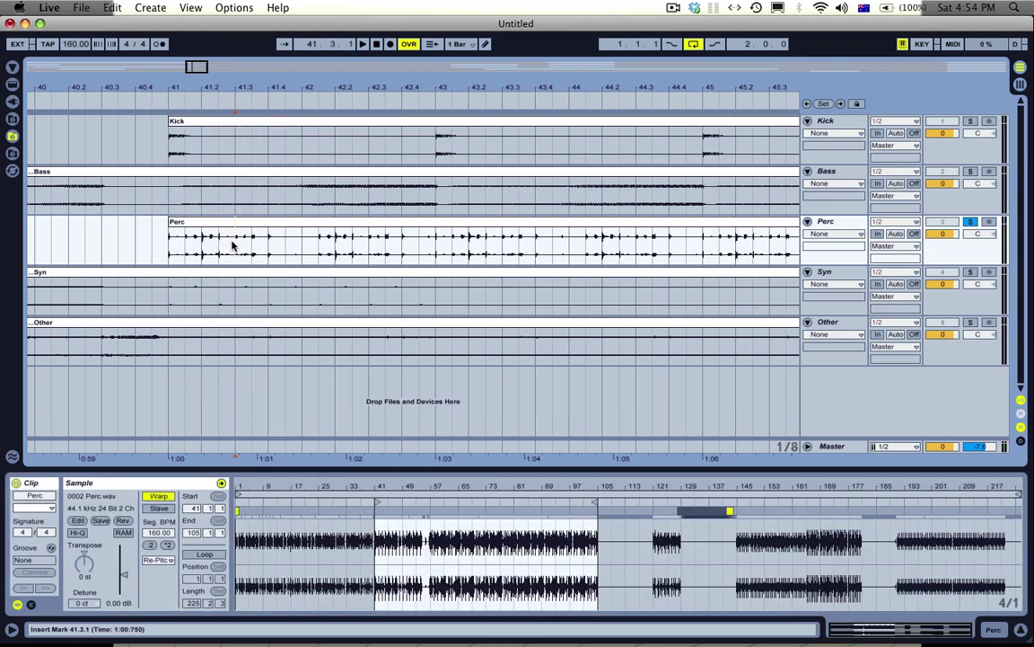
key("super+e")
- Cut the separated half-bar Perc clip at bar 41 and paste it at bar 3 on the Perc track
left_click(213, 222)
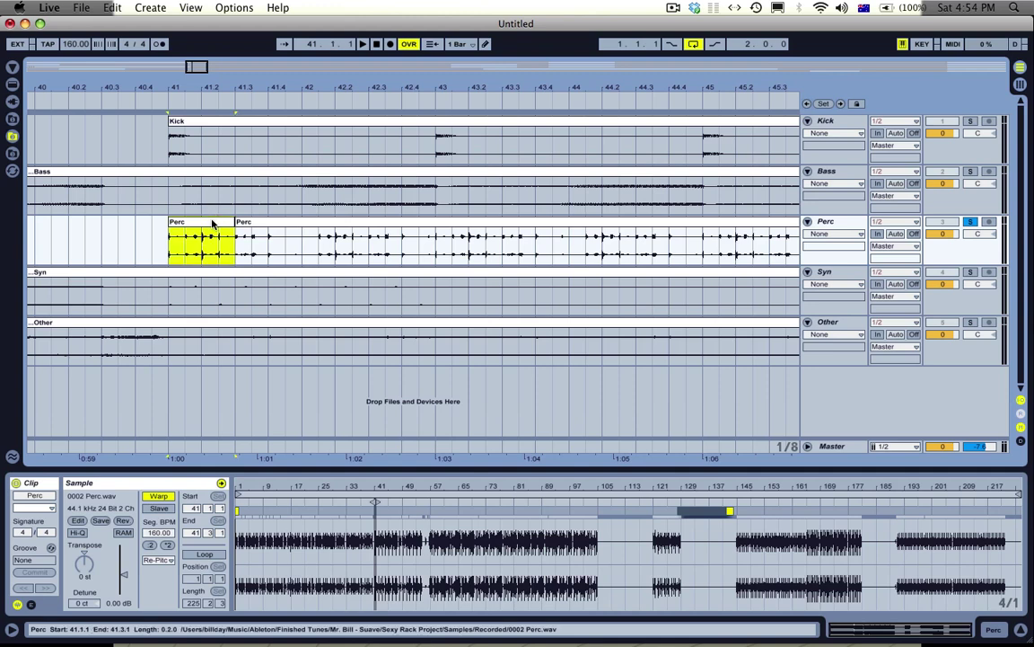
key("Delete")
left_click_drag(190, 83, 726, 85)
left_click_drag(78, 81, 744, 82)
left_click(94, 253)
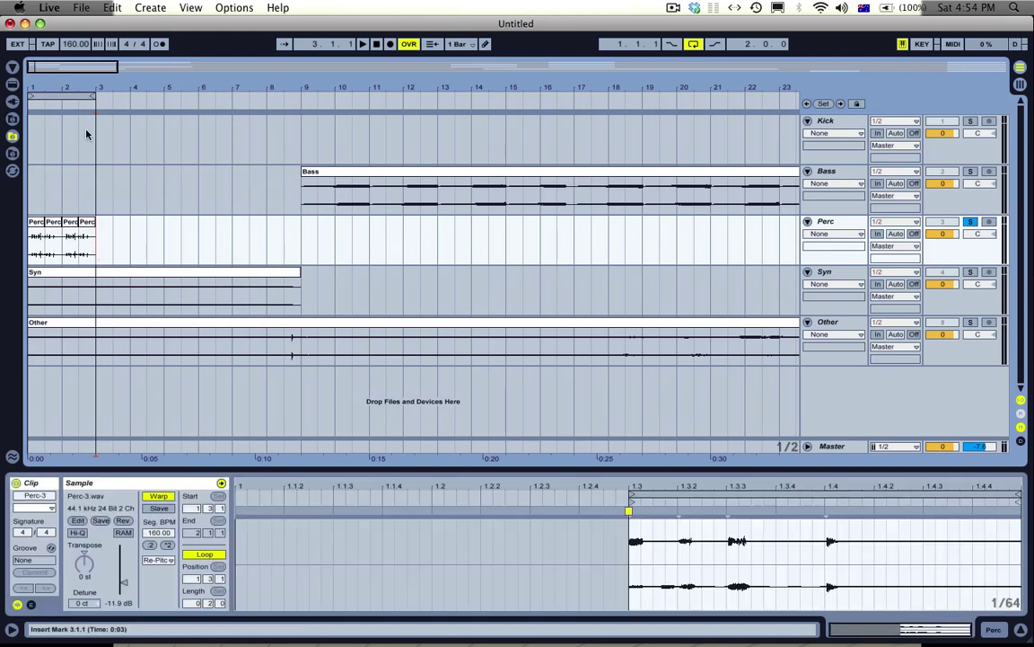
key("super+v")
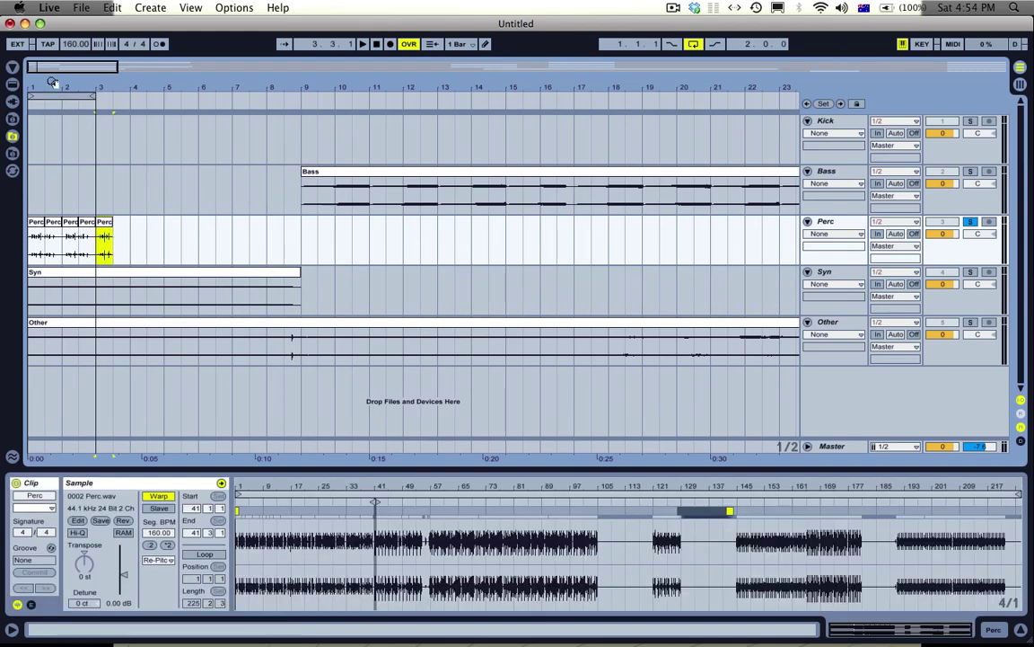
- Compare the half-bar Perc clip at bar 3 with Perc-1 by ear, and consolidate it with looping turned on
left_click_drag(51, 84, 211, 97)
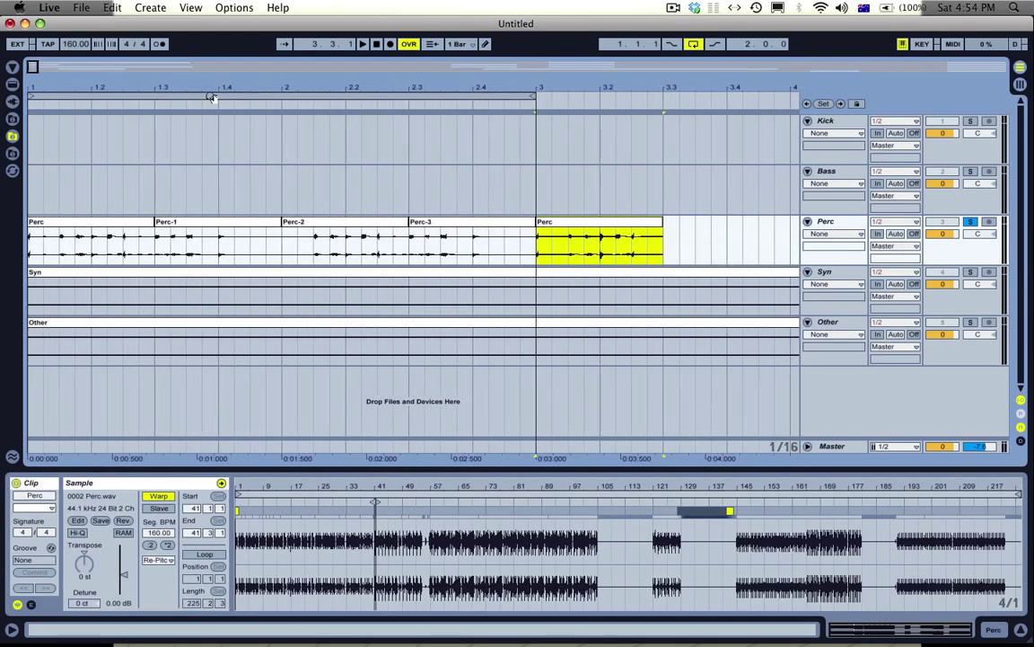
left_click(585, 244)
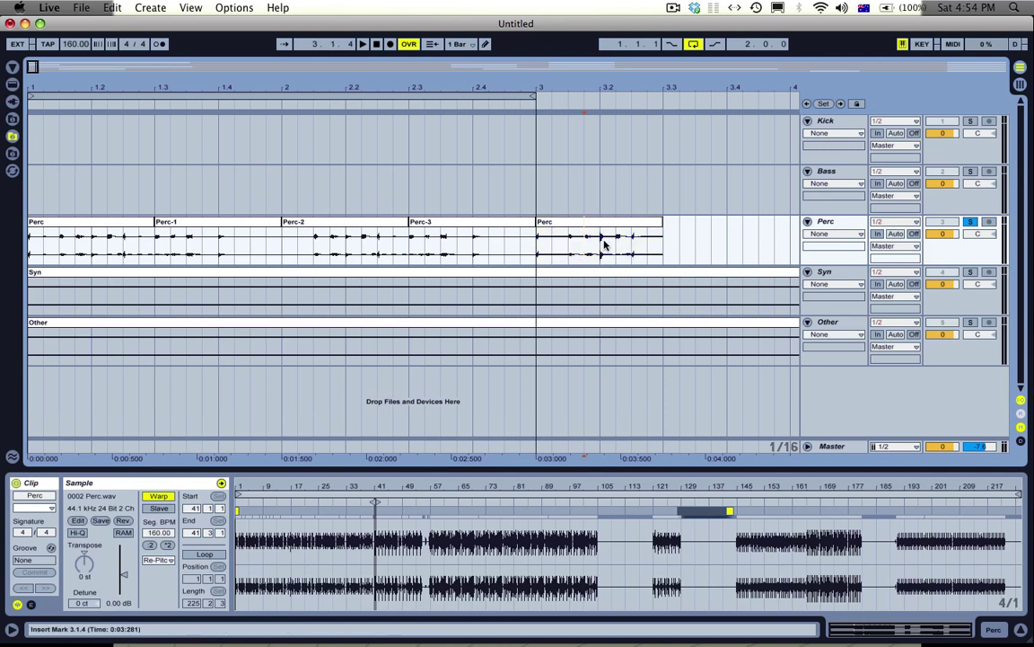
left_click(231, 224)
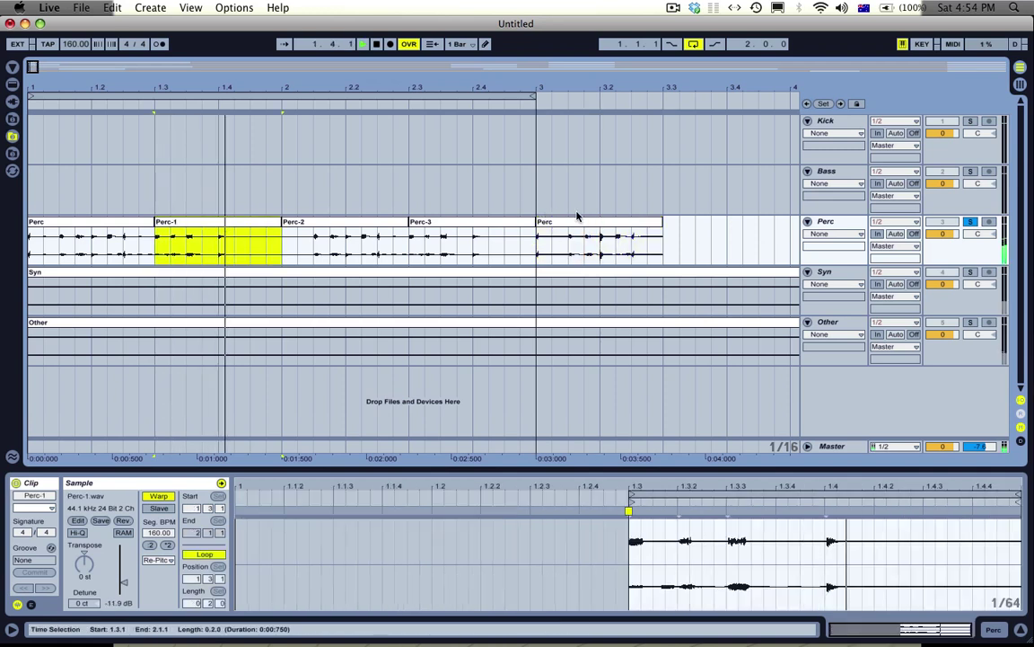
left_click(600, 230)
key("space")
key("space")
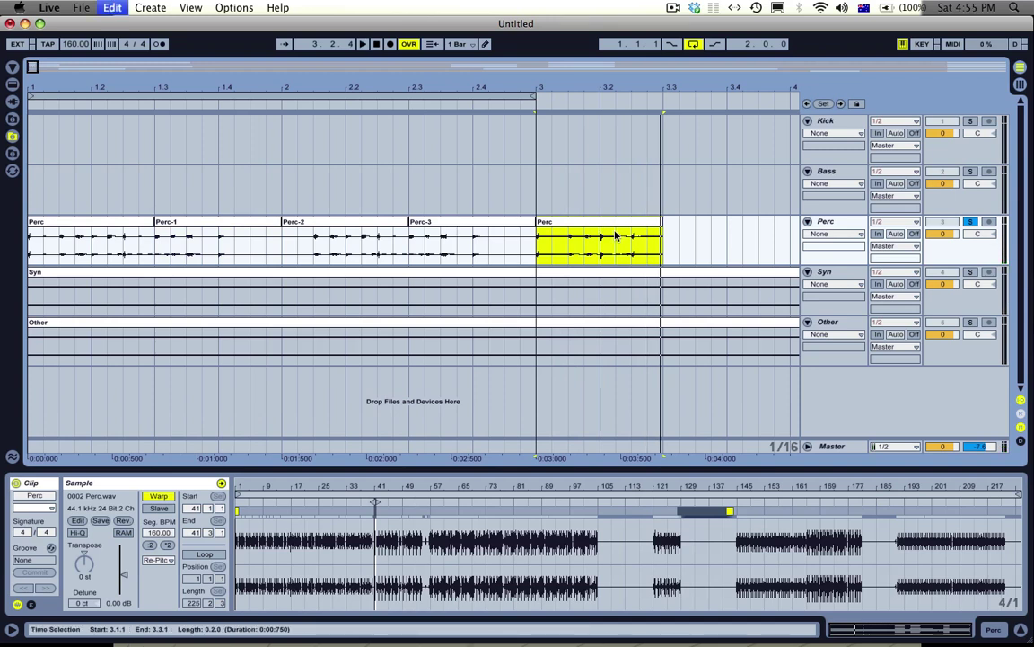
key("super+j")
left_click(202, 553)
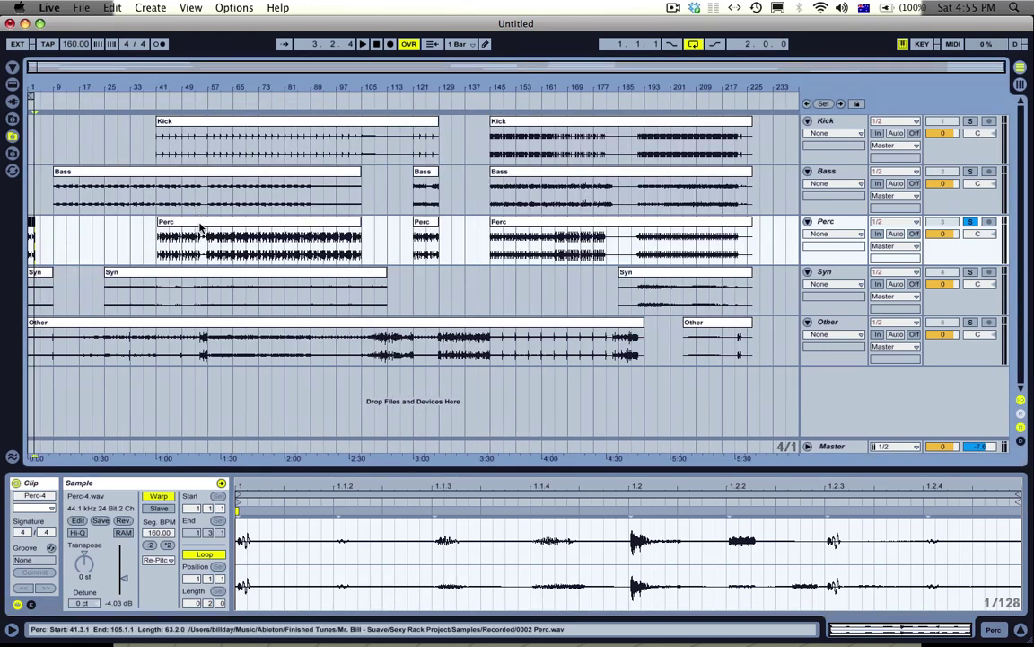
- Audition the Perc clip from bar 55 and delete its part before bar 57
left_click(206, 234)
left_click_drag(206, 234, 128, 238)
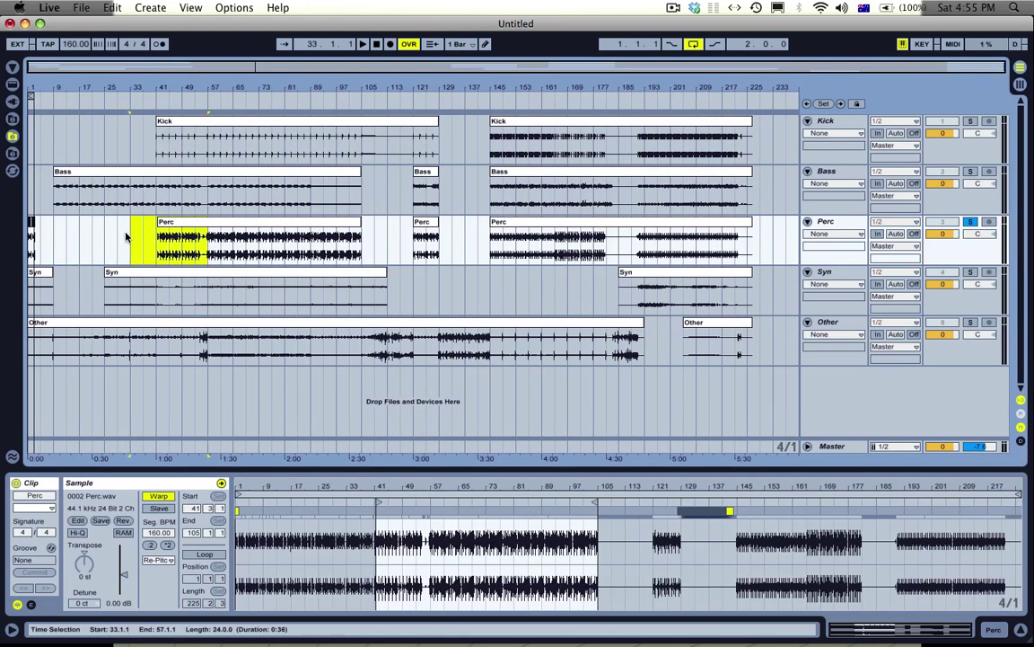
left_click_drag(185, 88, 276, 176)
left_click(392, 243)
key("space")
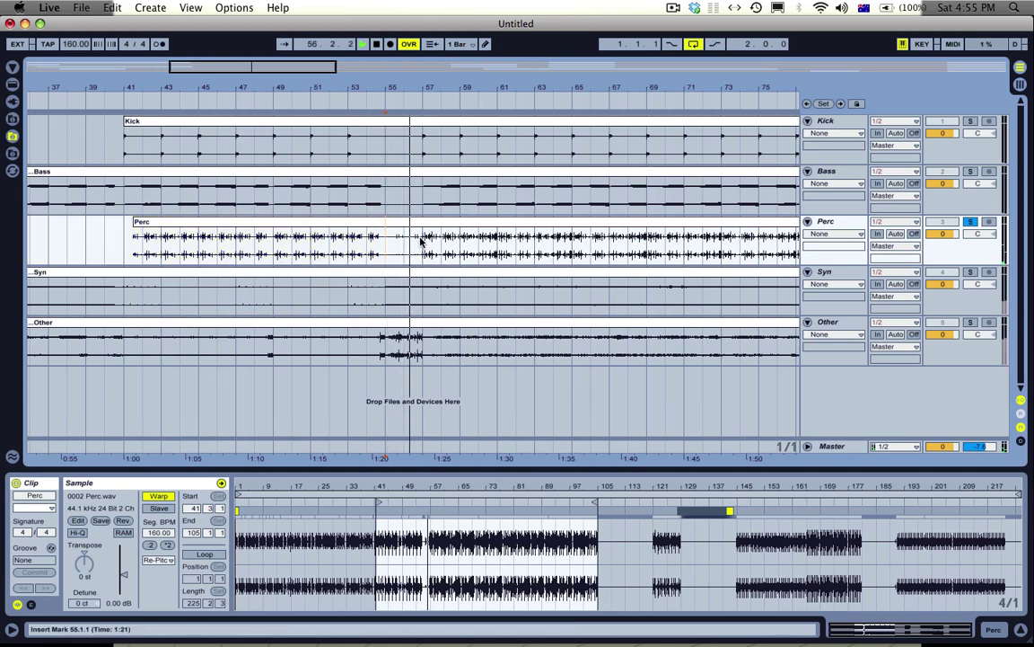
key("space")
left_click_drag(422, 241, 97, 261)
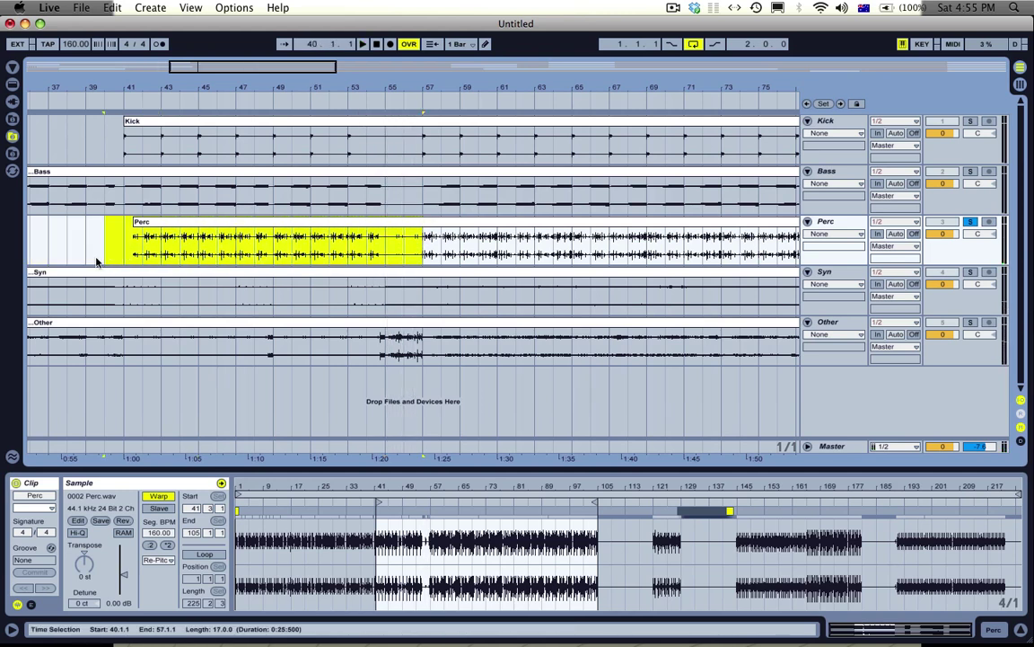
key("Delete")
- Play the Perc clip from bar 57 and listen for new half-bar patterns
left_click(431, 238)
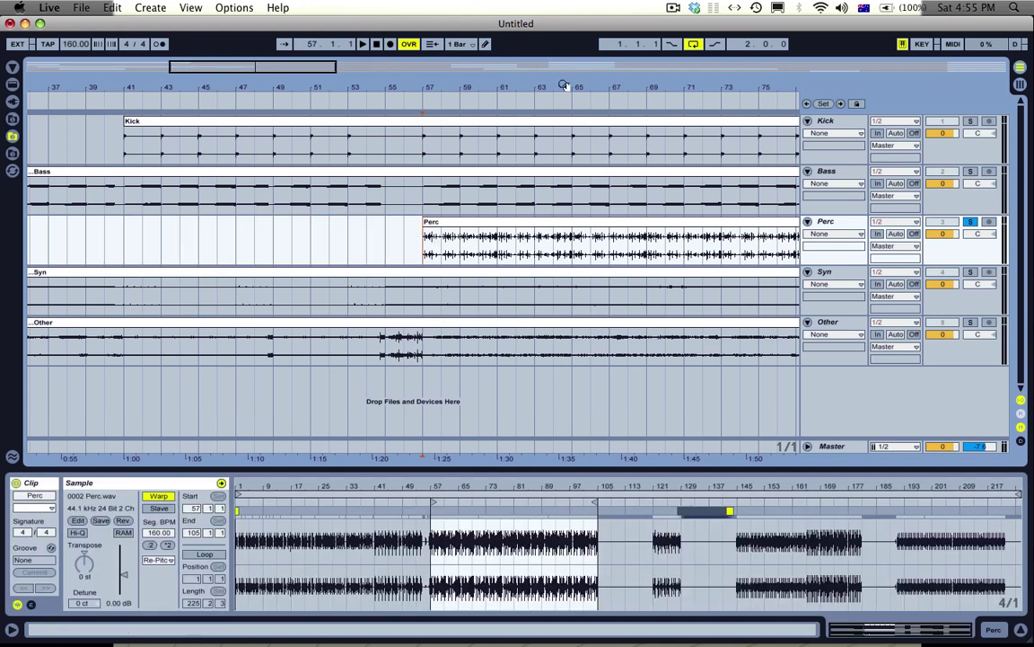
left_click_drag(561, 86, 289, 85)
key("space")
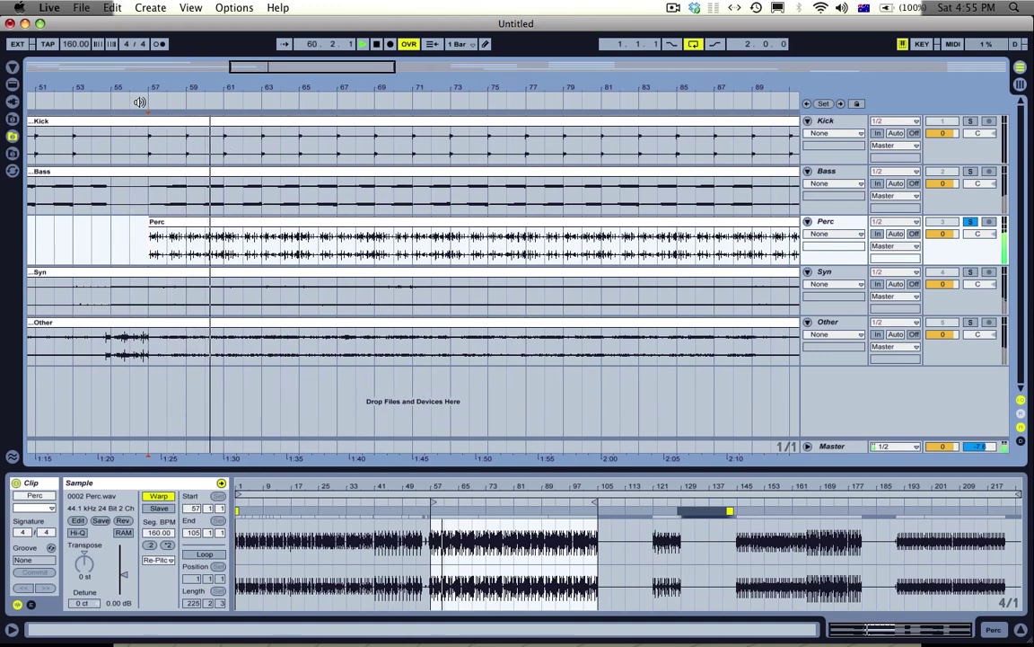
key("plus")
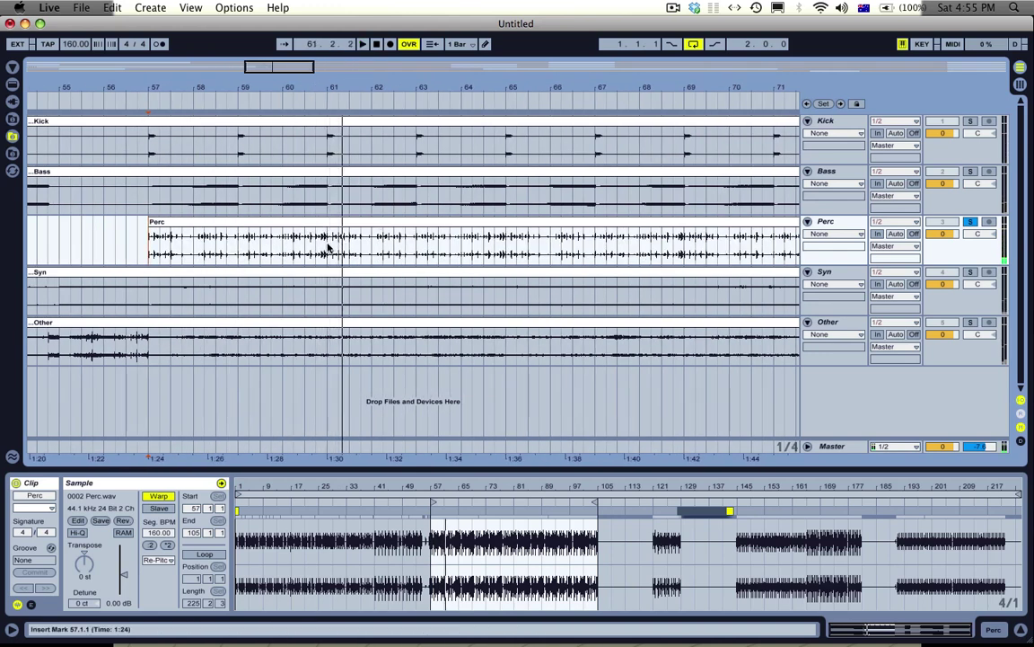
- Split the Perc clip so that bars 57 to 61 form a separate clip
key("space")
left_click_drag(328, 241, 134, 240)
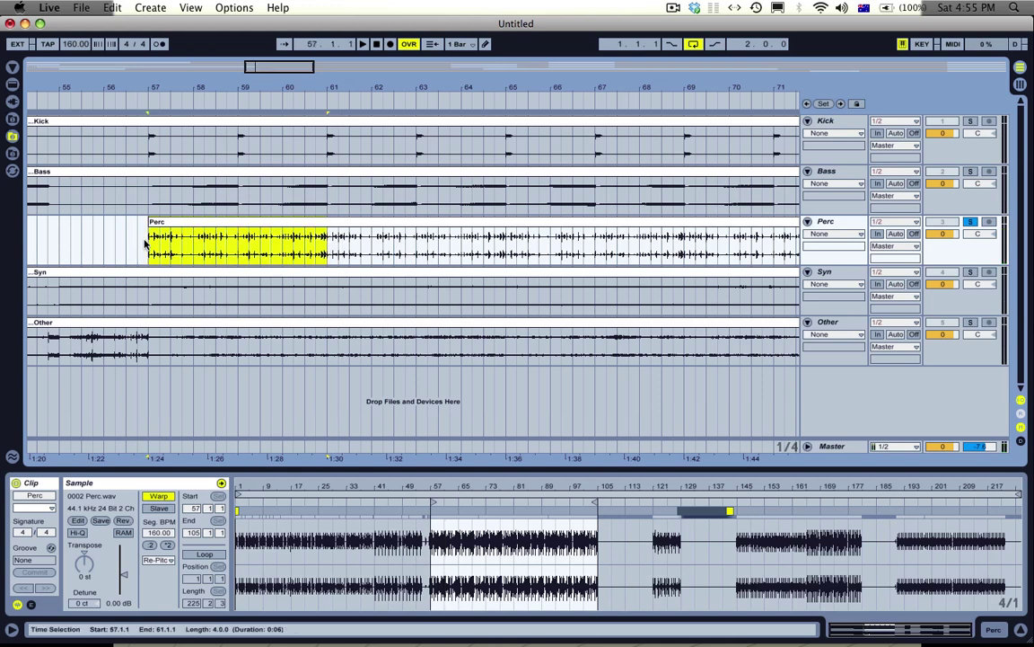
key("super+e")
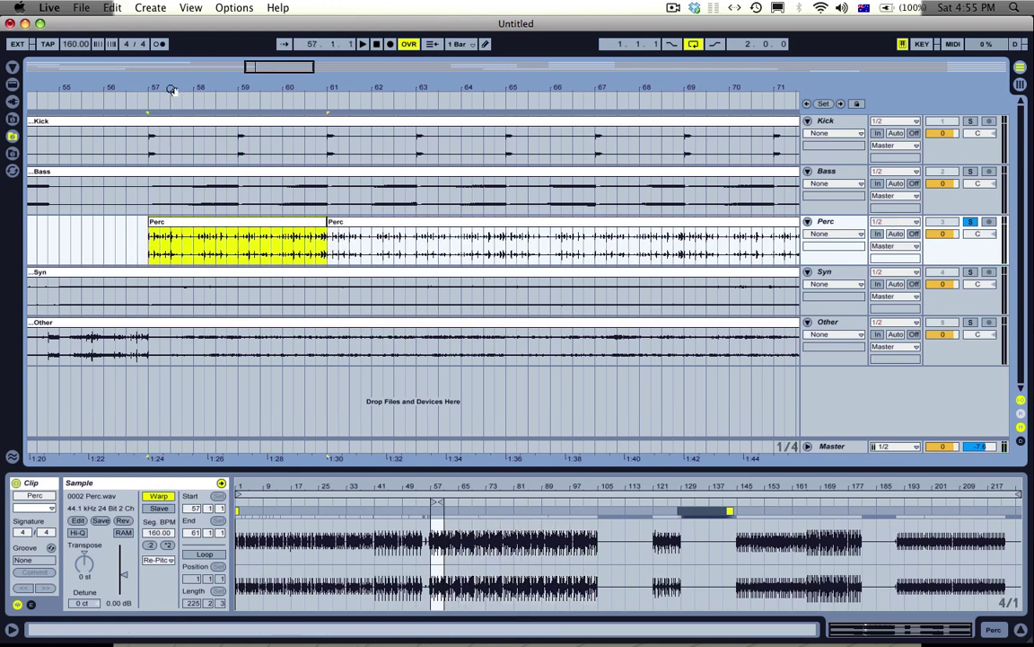
- Audition the Perc clip from bar 57 to find where its half-bar patterns begin and end
left_click_drag(170, 90, 169, 140)
left_click(173, 253)
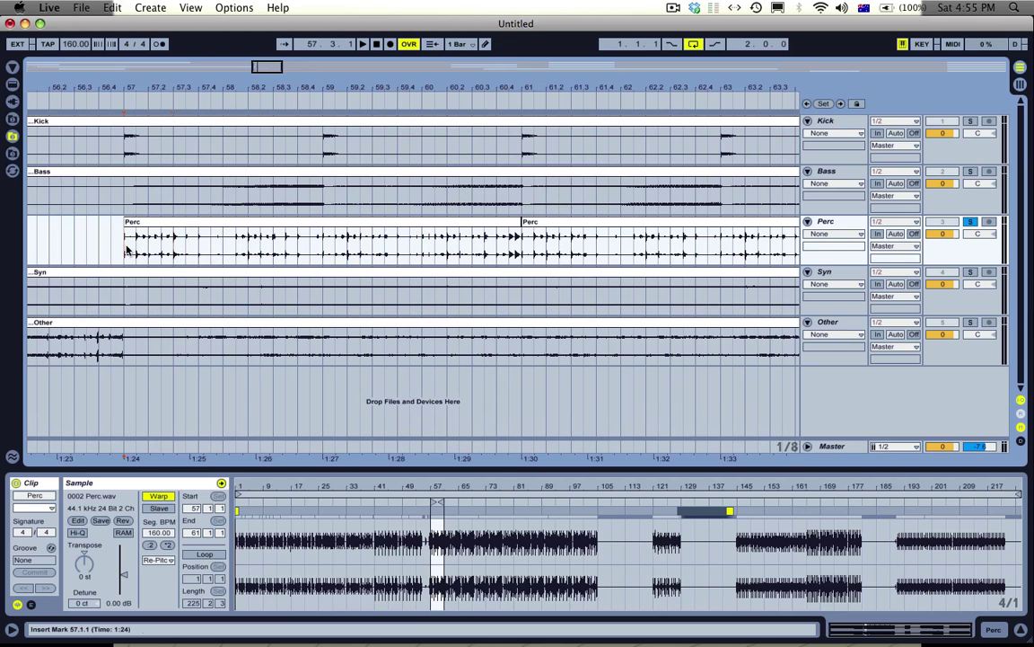
key("space")
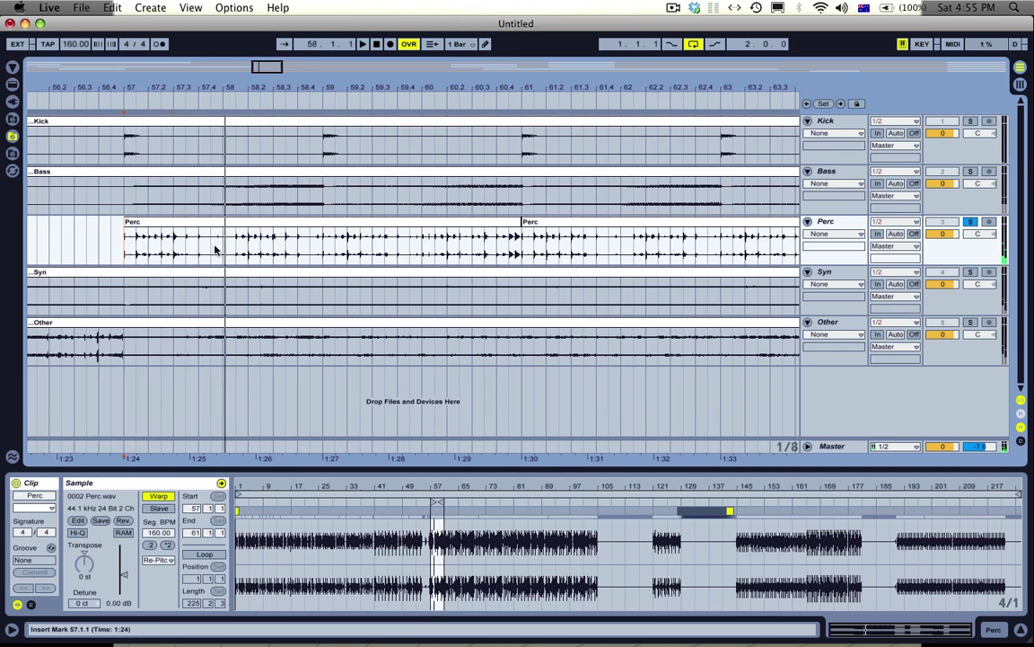
key("space")
left_click(206, 248)
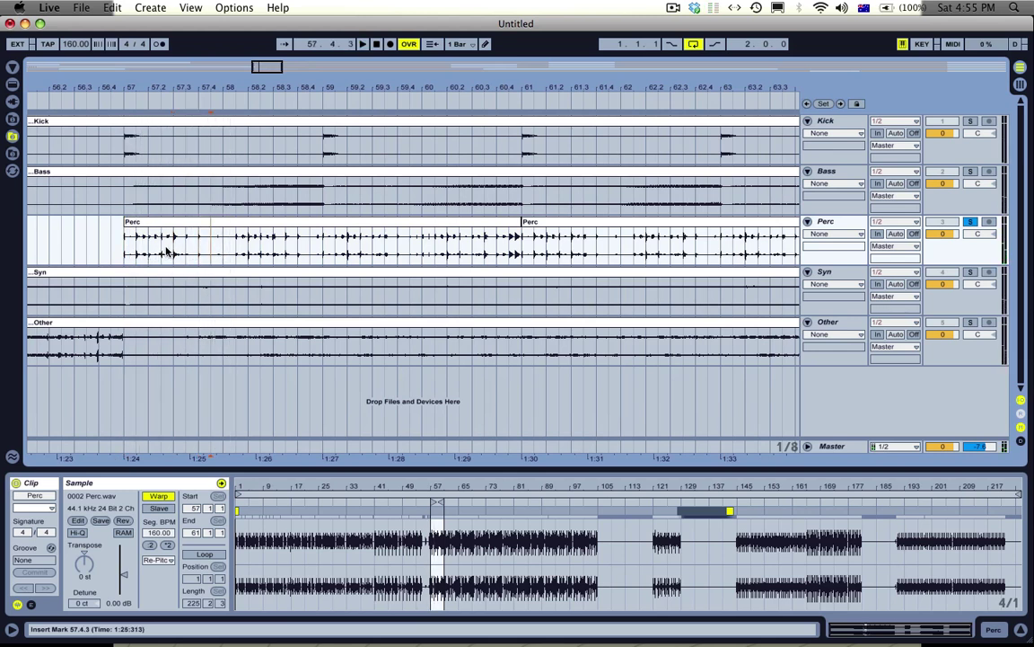
key("space")
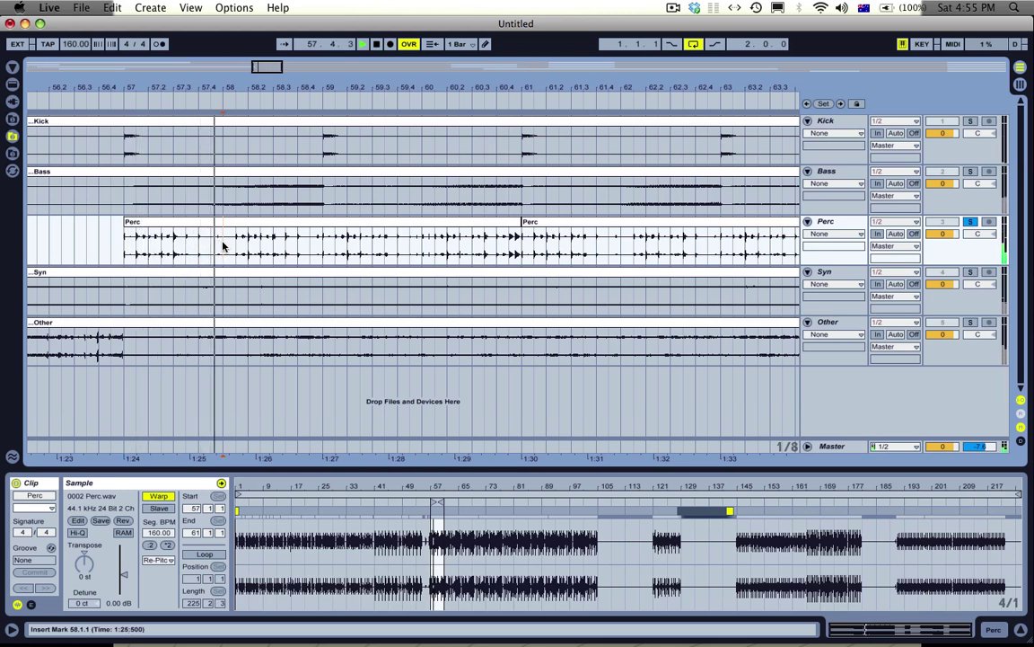
left_click(222, 244)
key("space")
- Split the Perc clip between bars 57 and 59 into four half-bar clips
left_click_drag(222, 244, 163, 244)
key("super+e")
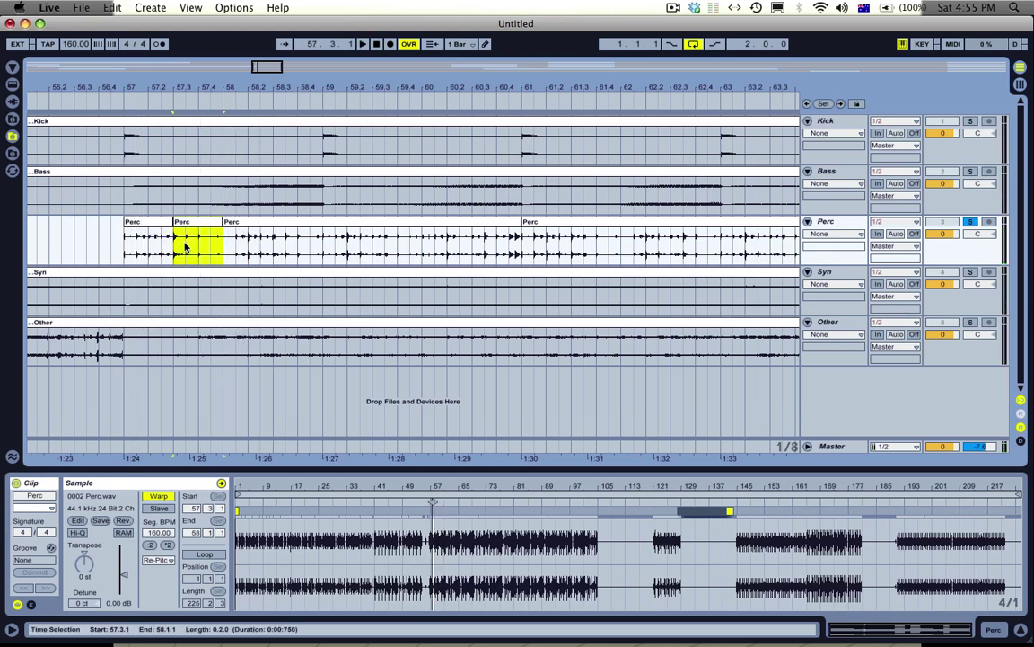
left_click_drag(224, 249, 319, 250)
key("super+e")
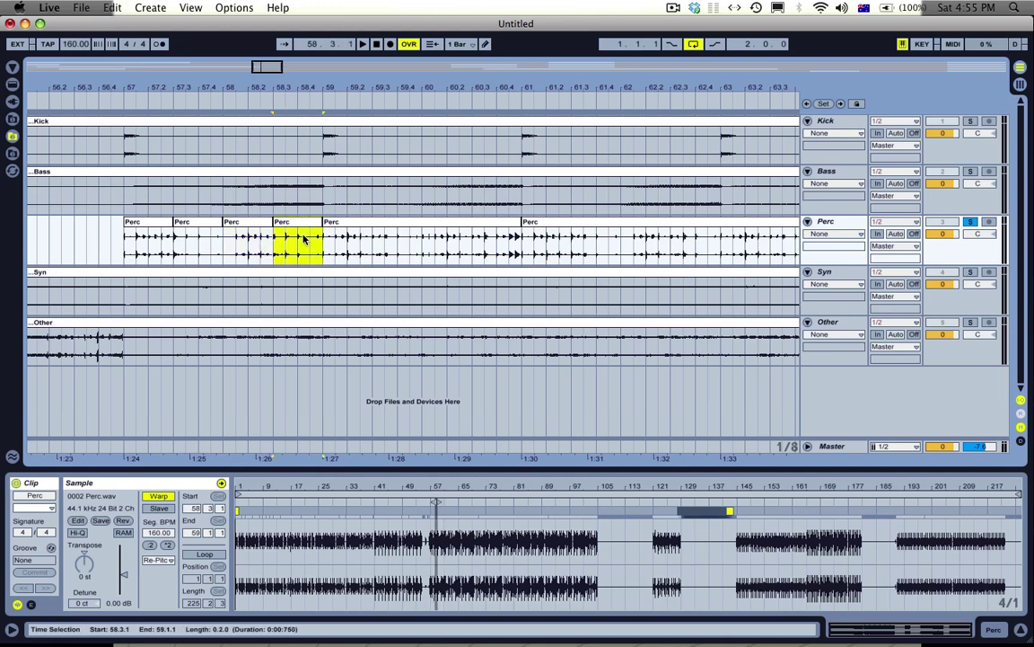
- Consolidate each of the four half-bar Perc clips between bars 57 and 59 and turn on looping for all of them
key("super+j")
left_click(250, 224)
key("super+j")
left_click(196, 223)
key("super+j")
left_click(157, 224)
key("super+j")
left_click(289, 223, "shift")
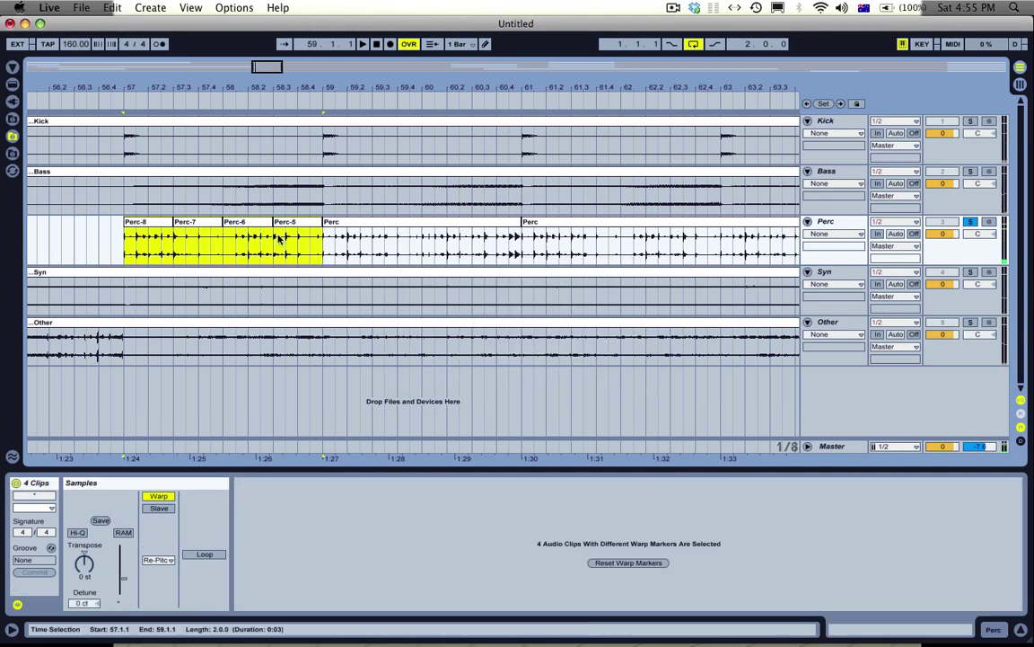
left_click(184, 555)
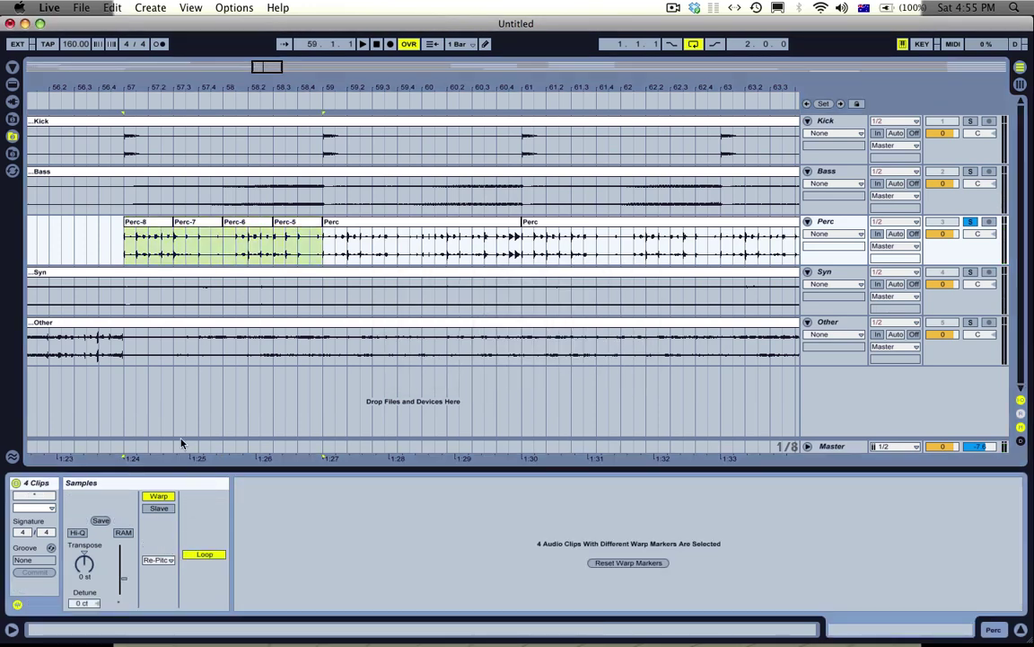
- Cut the four looped Perc clips from bars 57 to 59 and paste them directly after Perc-4 at 3.3.1
left_click(140, 243)
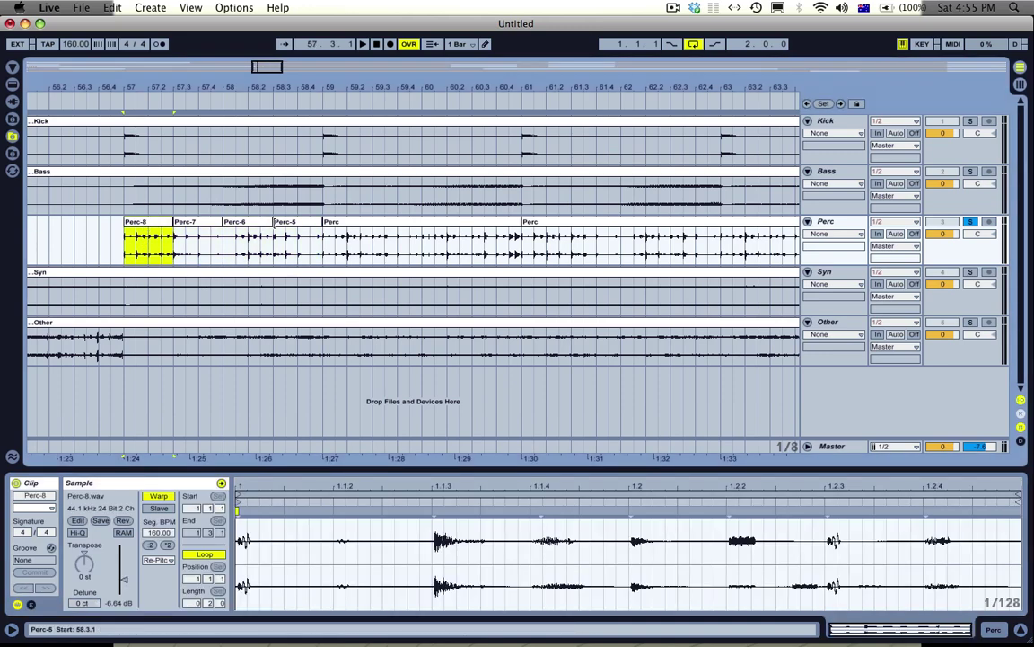
left_click(298, 224, "shift")
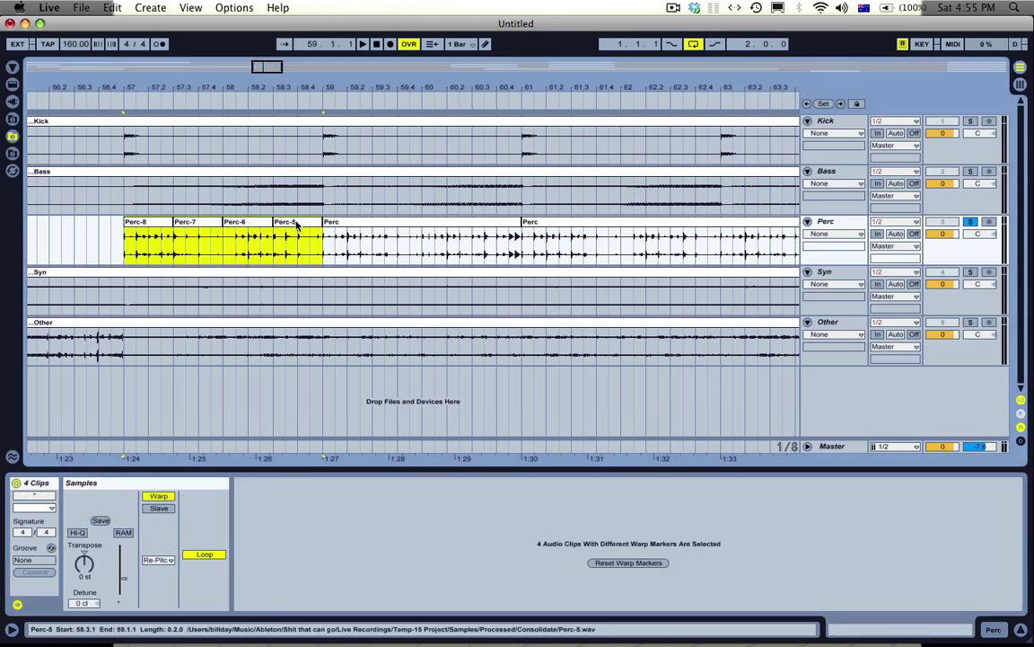
key("Delete")
left_click_drag(71, 87, 71, 35)
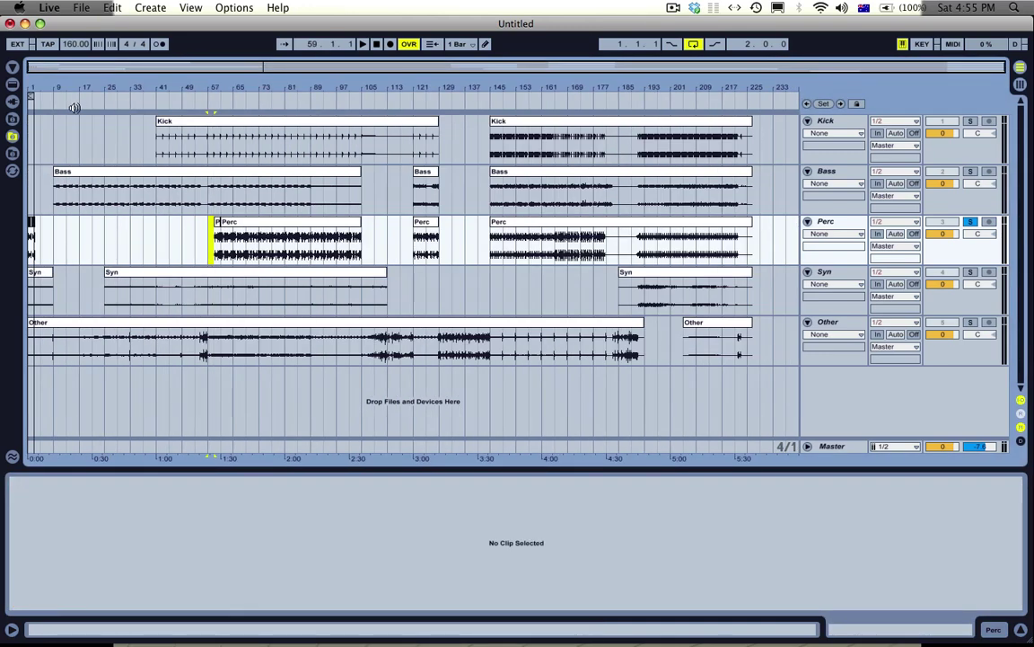
left_click_drag(36, 87, 68, 133)
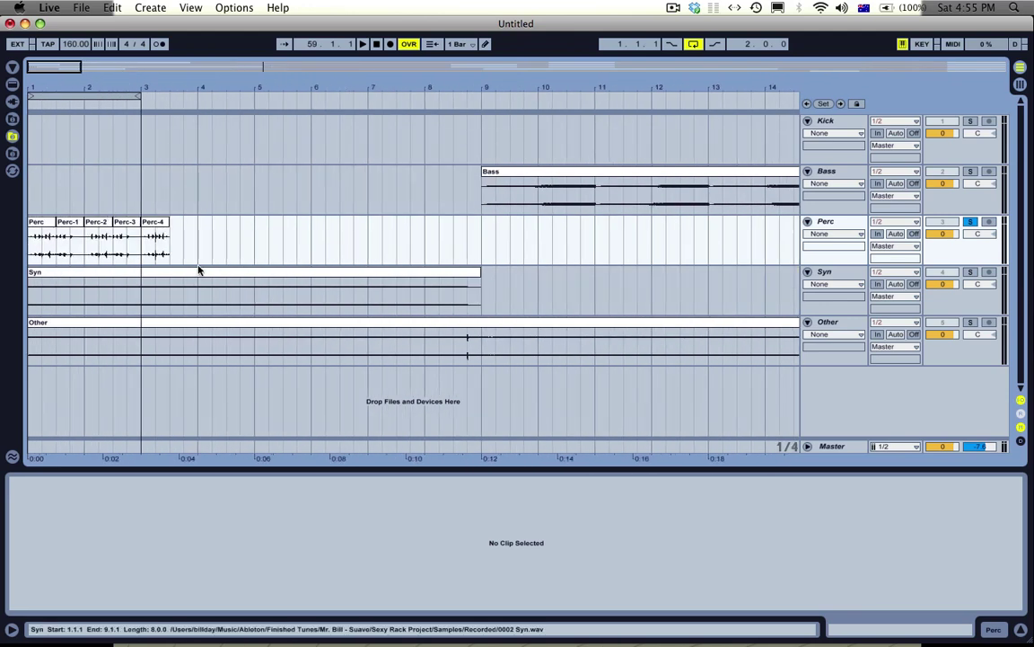
left_click(173, 242)
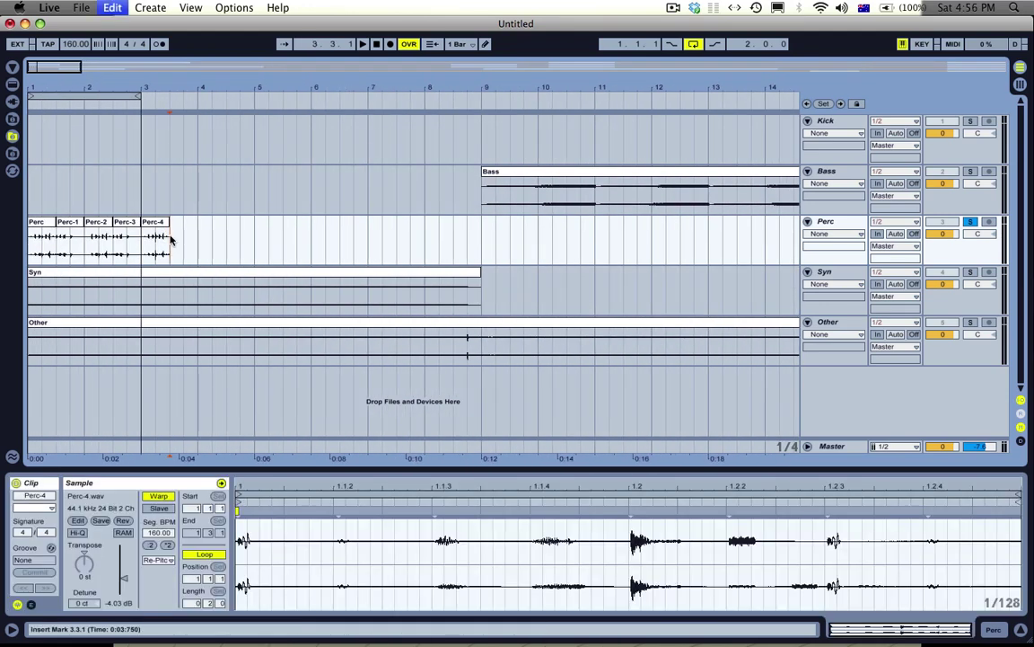
key("super+v")
- Audition the Perc track from bar 60 and delete the two-bar Perc clip at bar 59
left_click_drag(286, 86, 297, 146)
left_click(285, 236)
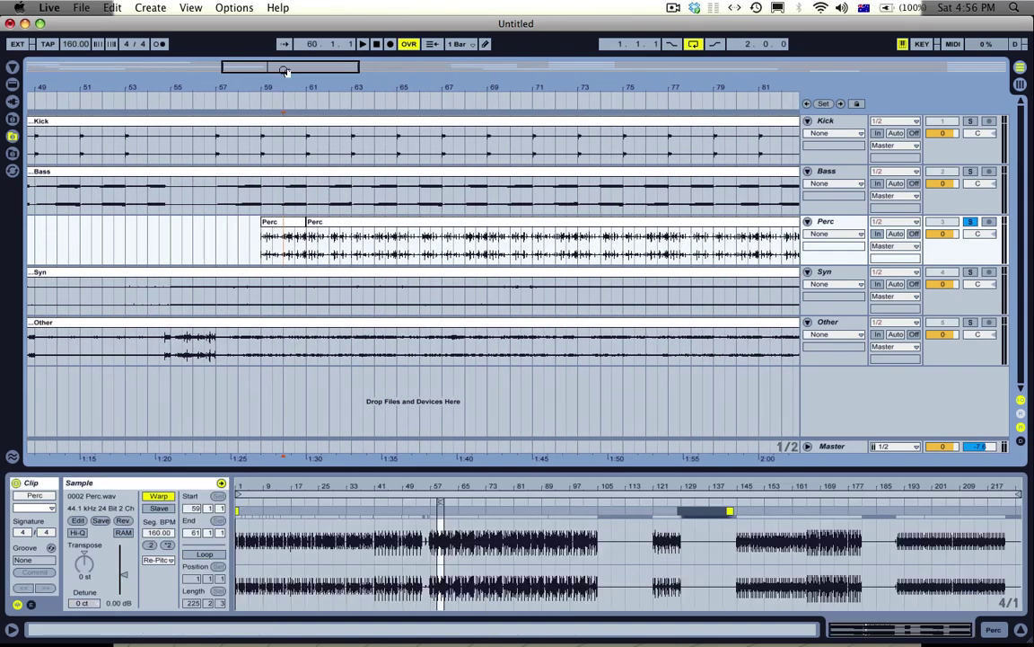
left_click_drag(282, 67, 284, 78)
key("space")
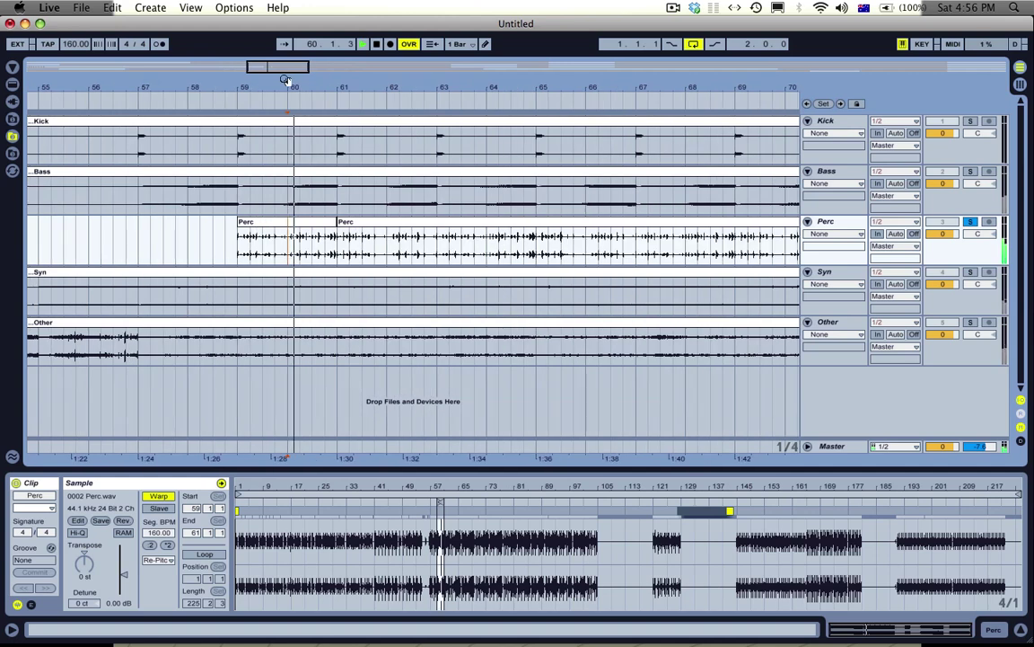
left_click(329, 222)
key("Delete")
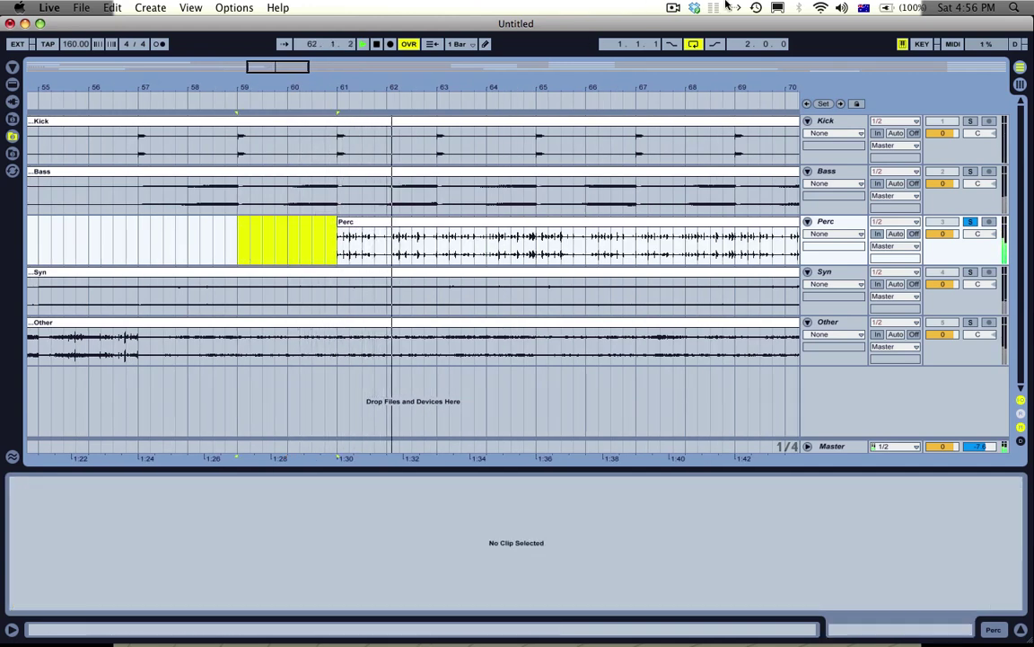
- Lower the system output volume a little and continue auditioning the Perc clip around bar 69
left_click(842, 7)
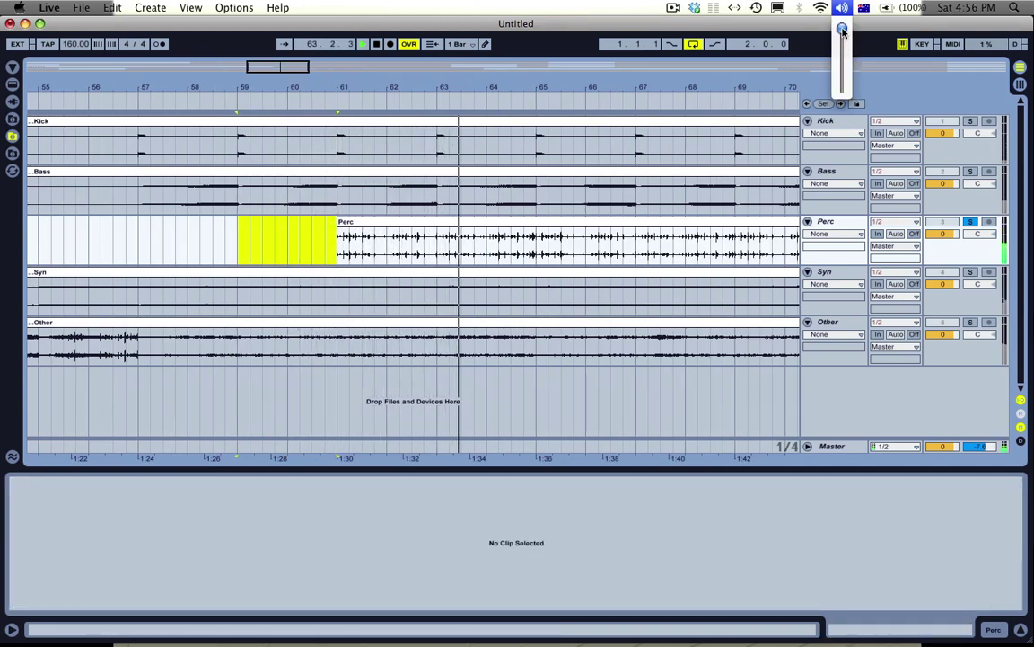
left_click(842, 41)
left_click_drag(686, 87, 476, 77)
left_click(505, 237)
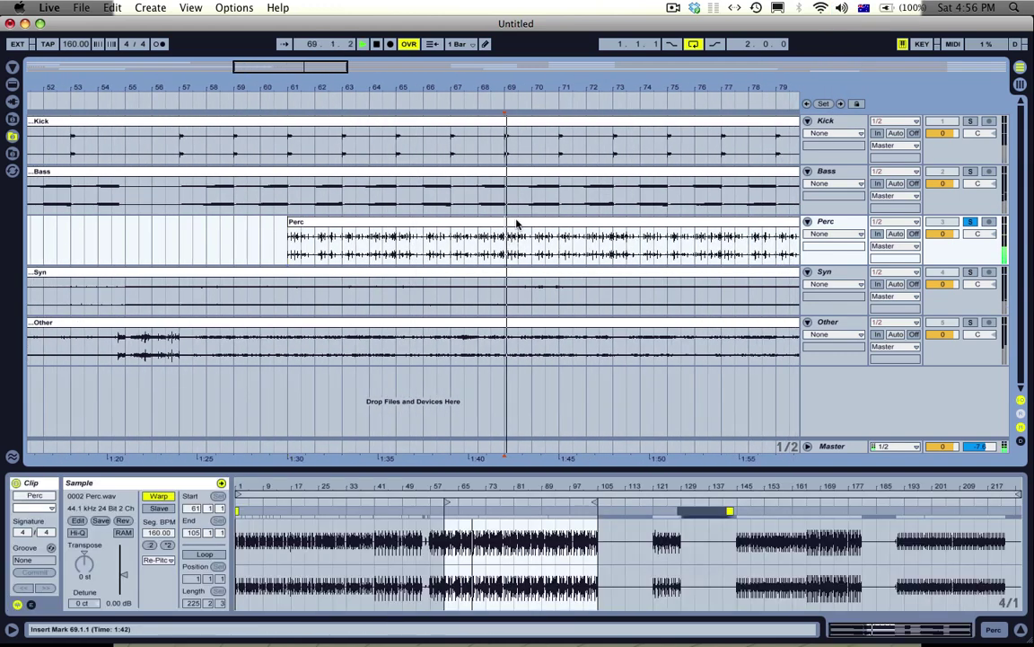
- Delete the Perc clip that runs from bar 61 to bar 105
left_click_drag(552, 88, 606, 284)
left_click(555, 221)
key("Delete")
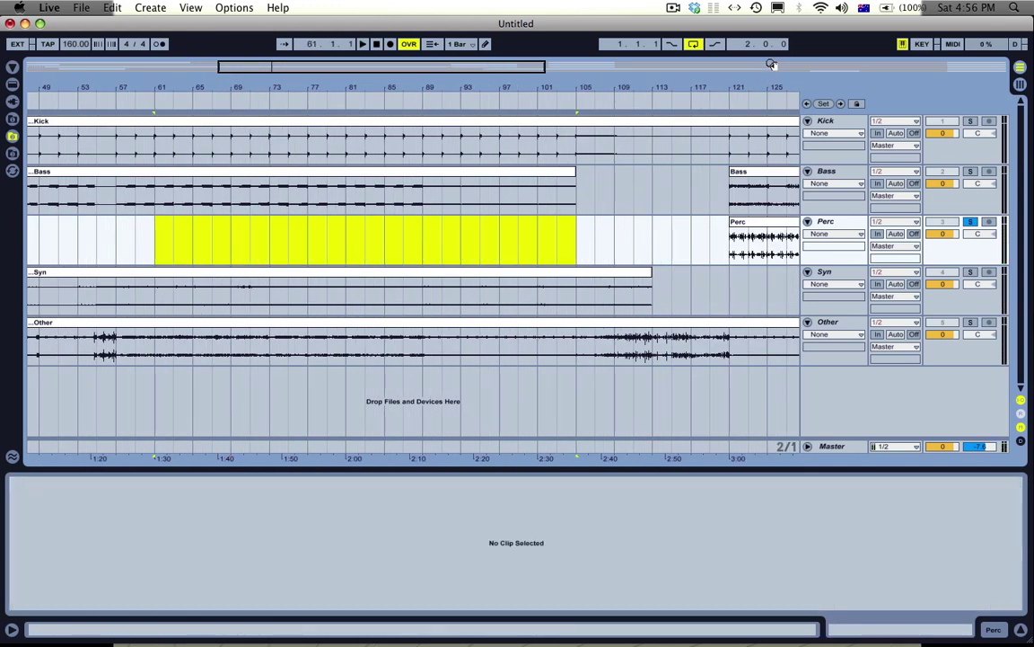
- Audition the Perc clip at bar 121 and delete its part from bar 123 to bar 129
left_click_drag(772, 81, 292, 80)
left_click(268, 225)
key("space")
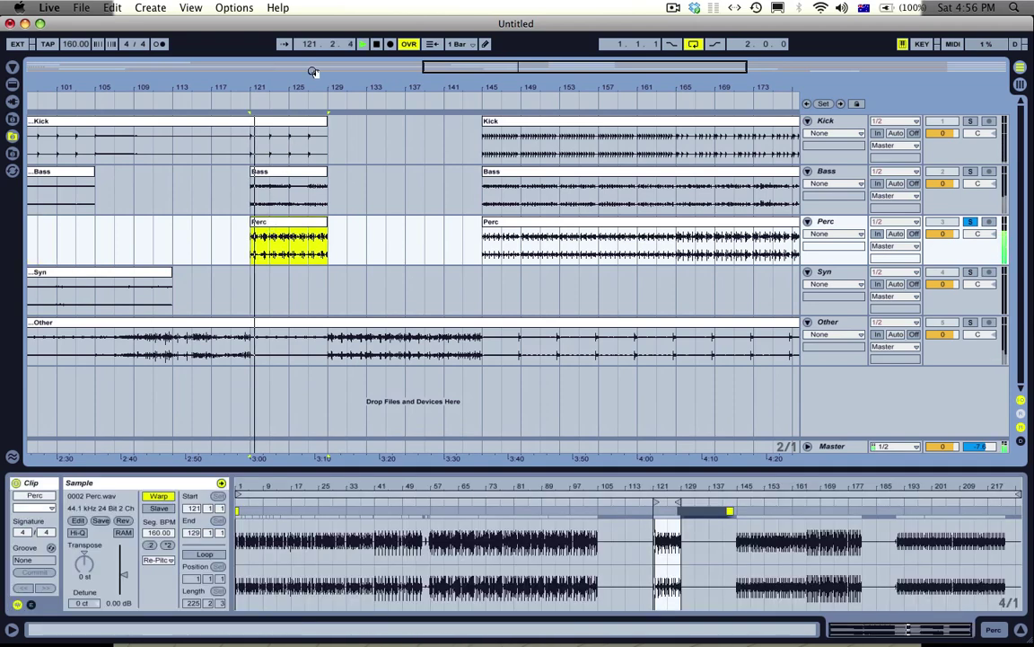
key("z")
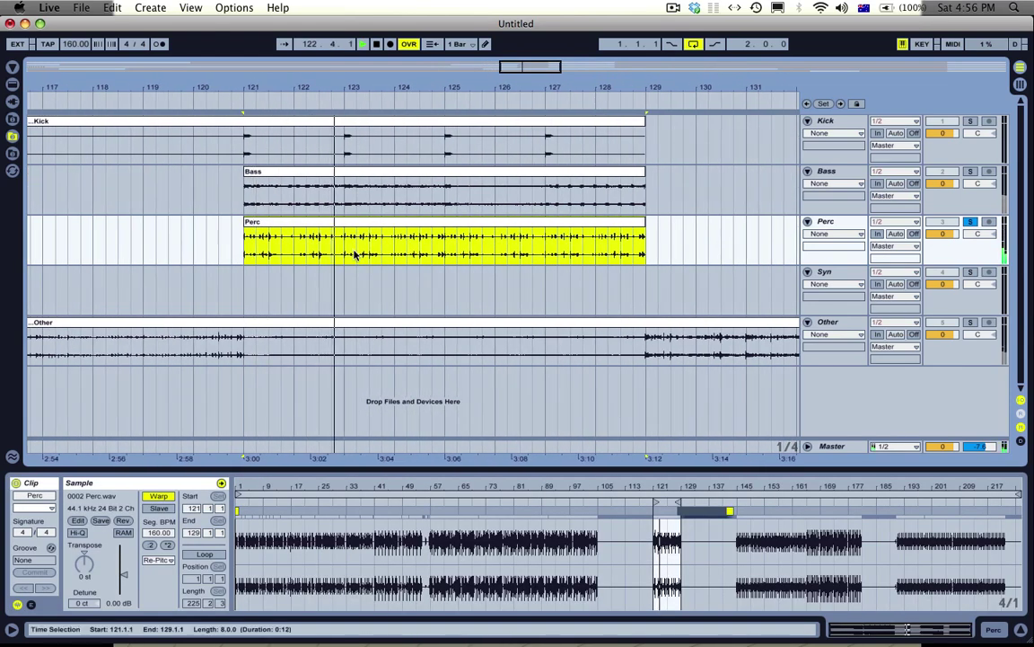
left_click_drag(346, 252, 653, 247)
key("Delete")
key("space")
- Split the Perc clip at 121.3 and at bar 122, and delete the part from bar 122 to bar 123
left_click(295, 241)
left_click_drag(295, 241, 271, 243)
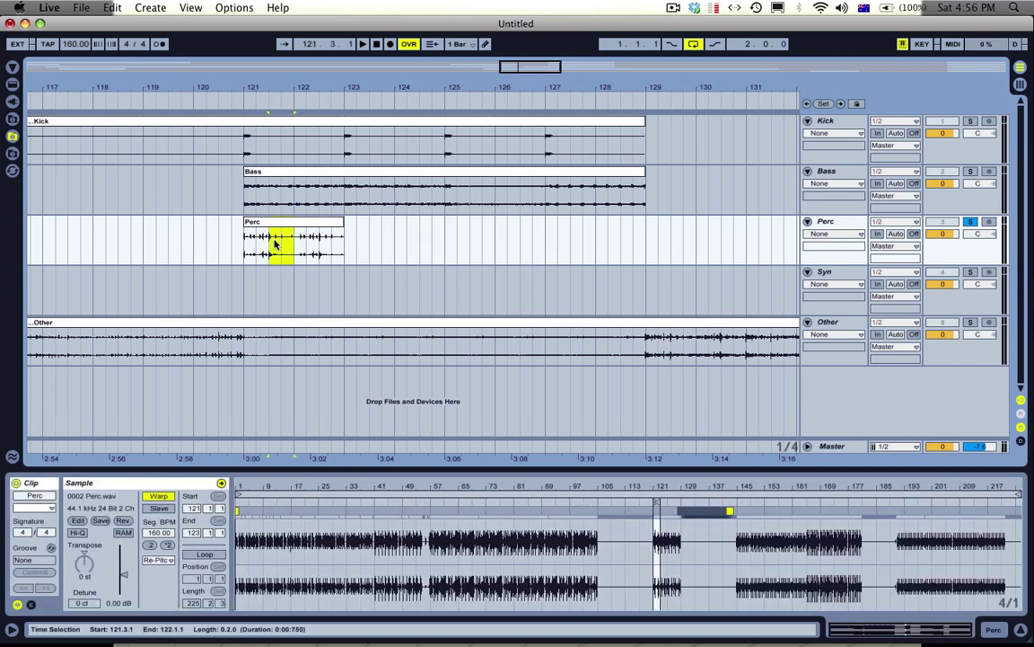
key("super+e")
left_click(316, 225)
key("Delete")
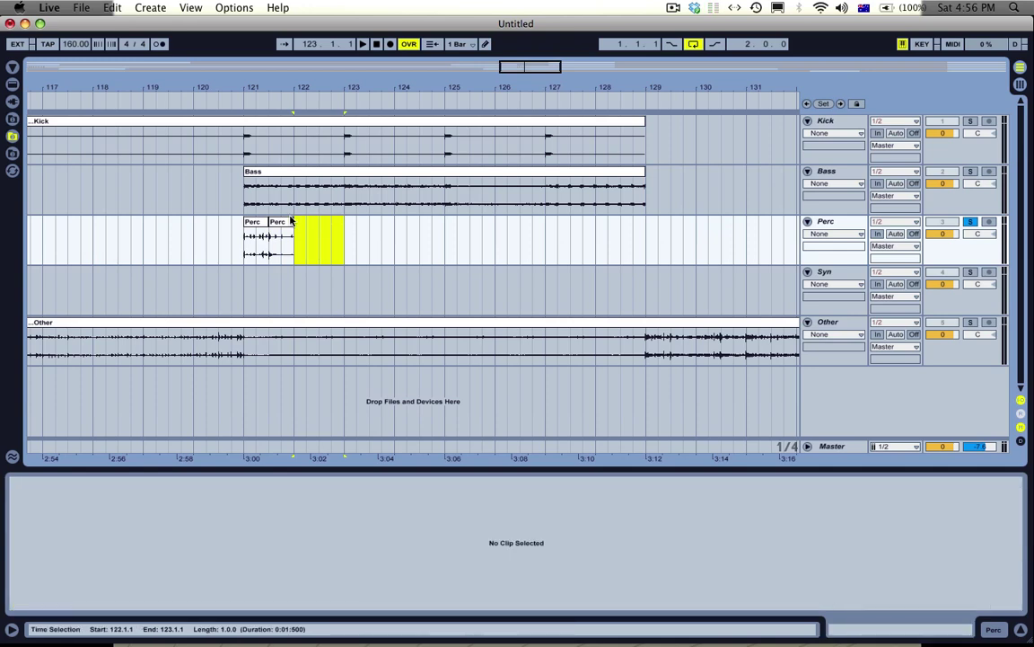
- Consolidate the half-bar Perc clip at 121.3
left_click(278, 230)
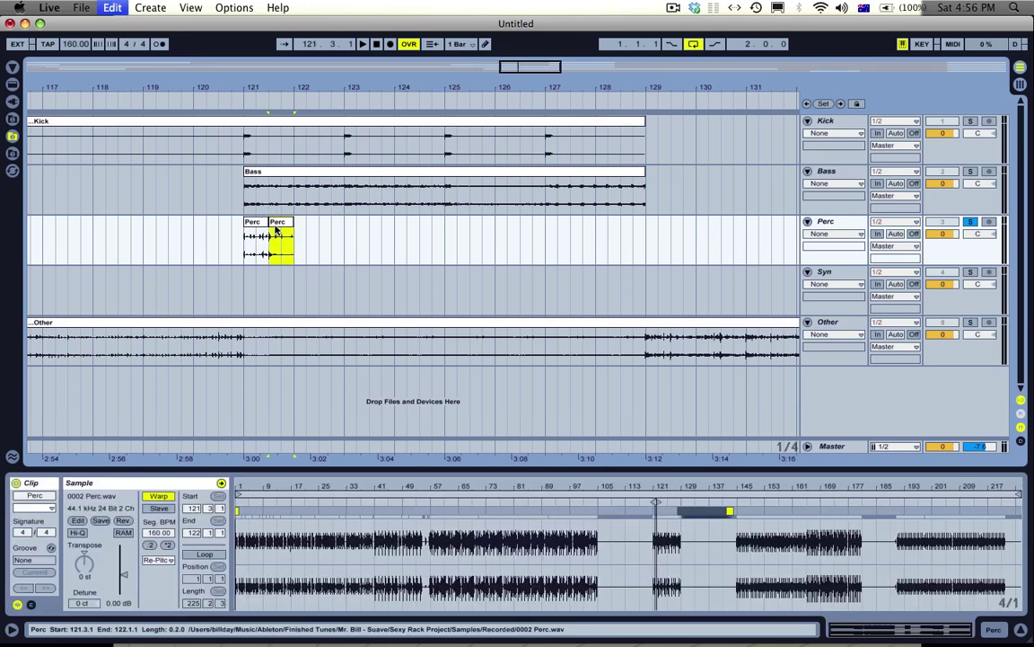
key("super+j")
left_click_drag(268, 222, 256, 222)
key("super+j")
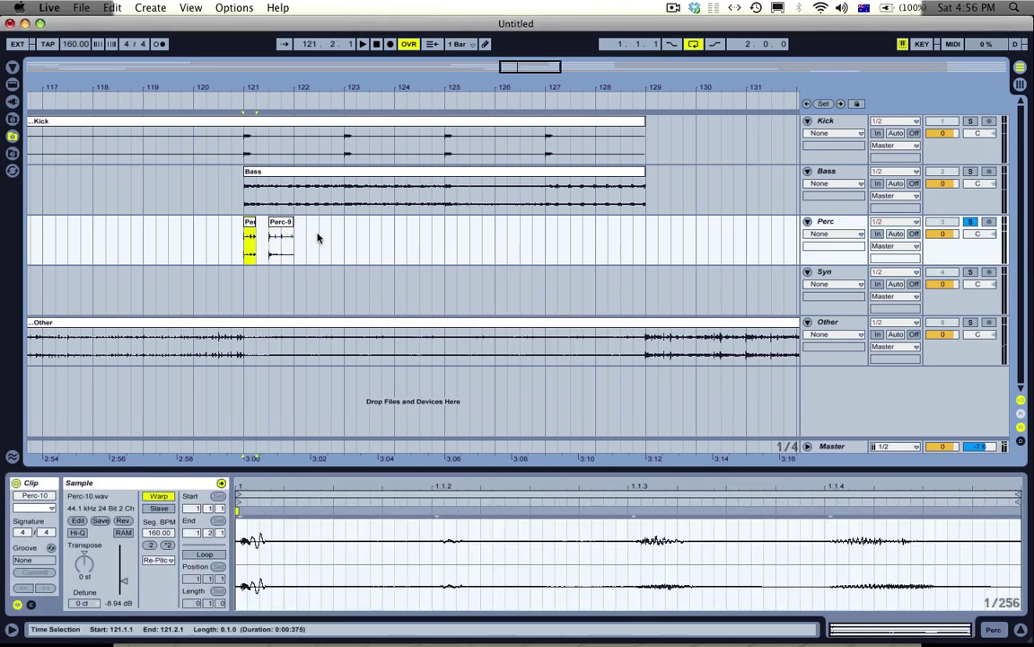
key("super+z")
- Consolidate the half-bar Perc clip at the start of bar 121 and turn on looping for both clips in that bar
key("super+j")
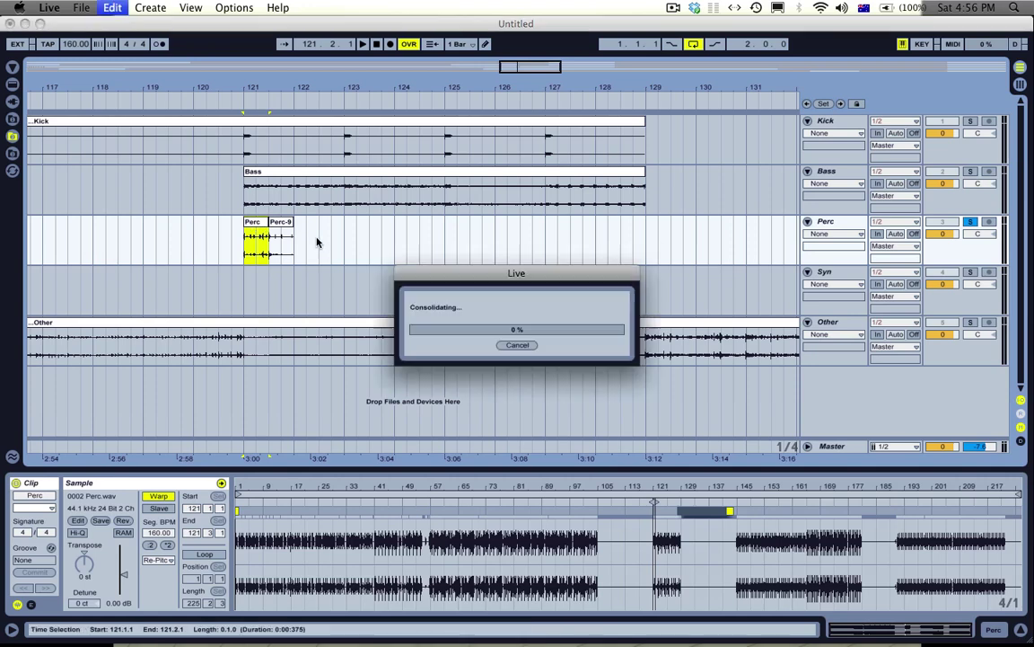
left_click_drag(316, 239, 222, 579)
left_click(205, 553)
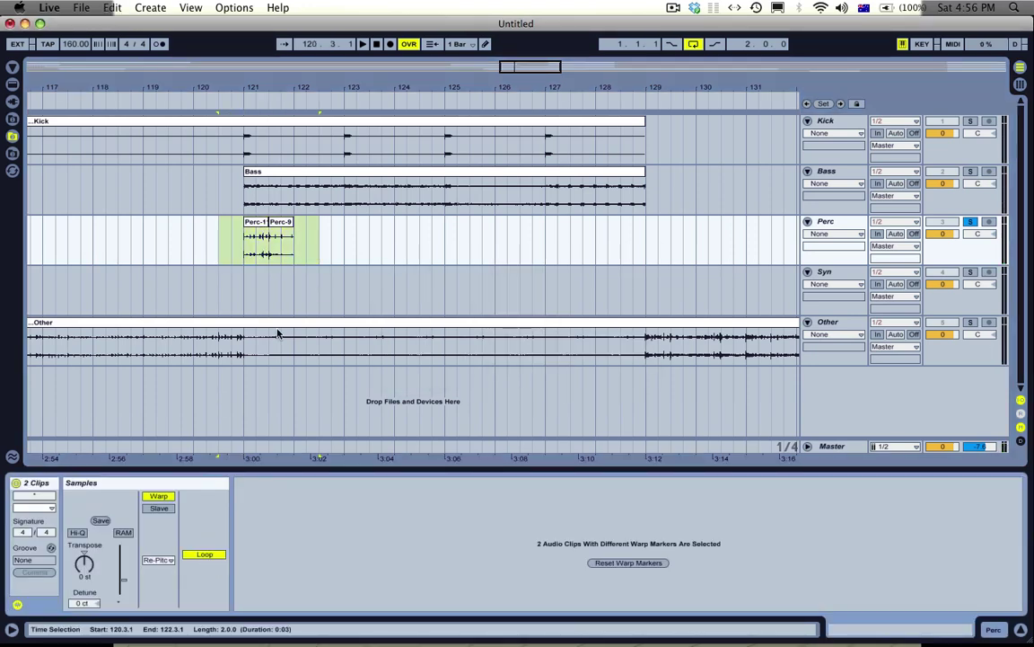
- Cut both looped half-bar Perc clips from bar 121 and paste them after the last collected Perc clip at 5.3
left_click(261, 223)
left_click(276, 224, "shift")
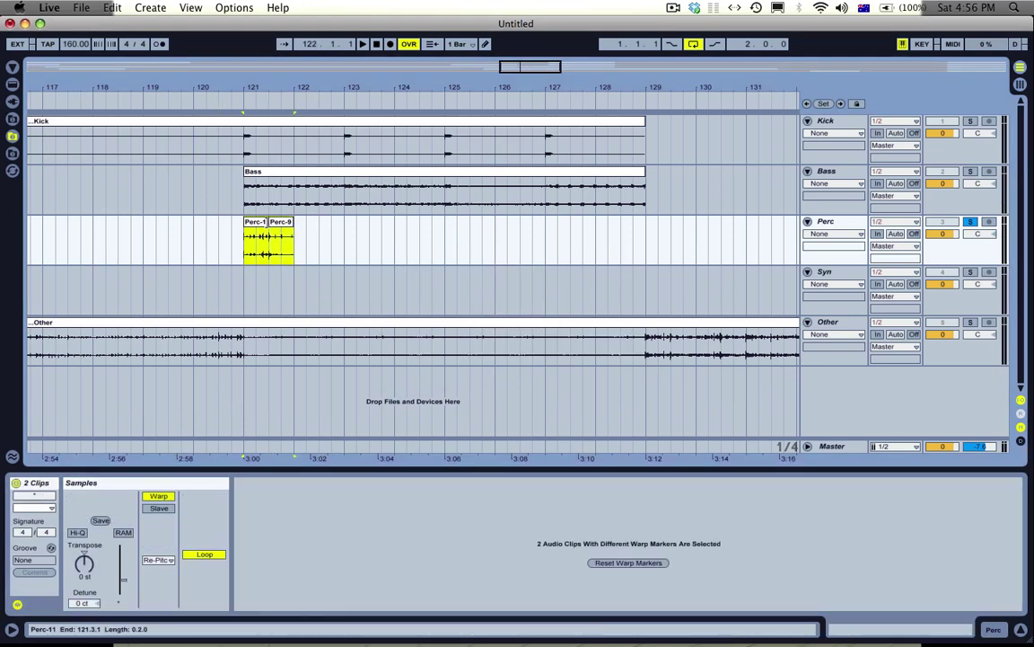
key("Delete")
left_click_drag(301, 90, 357, 96)
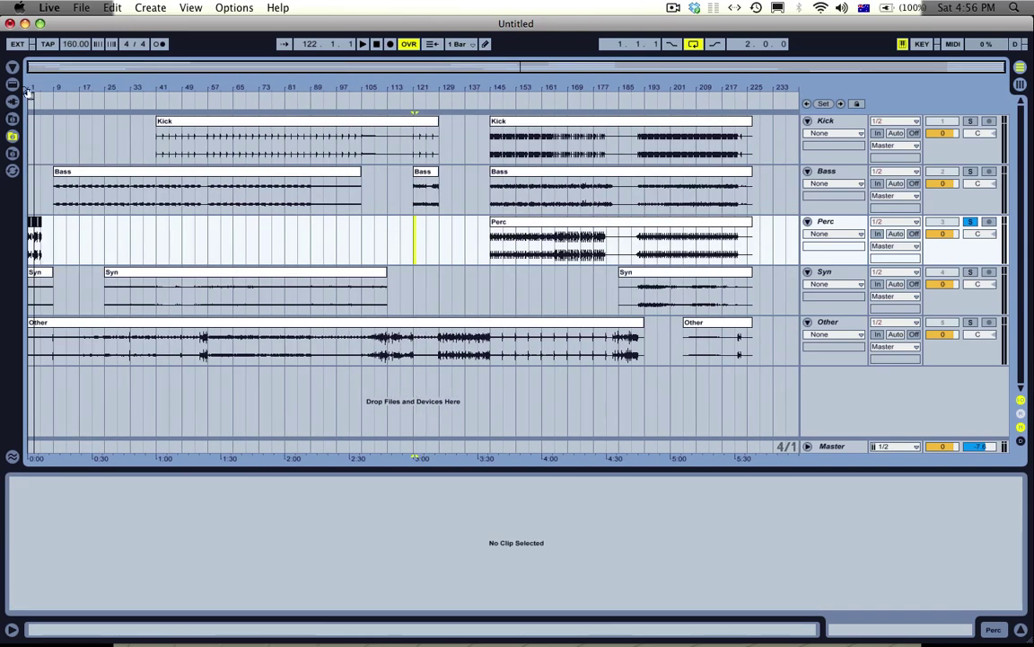
left_click_drag(42, 90, 54, 211)
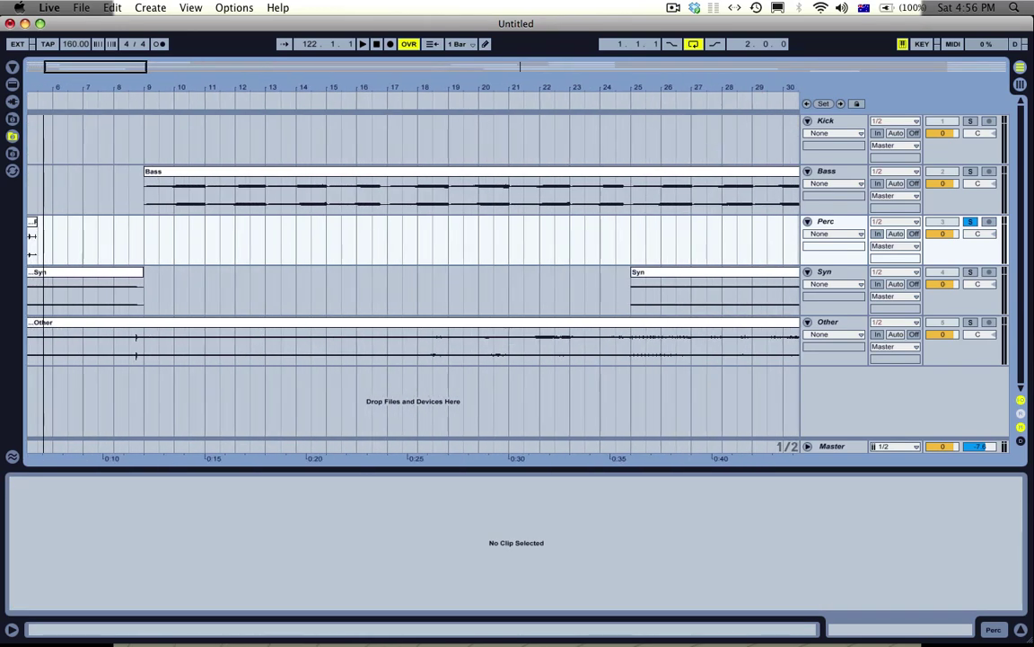
left_click(36, 240)
key("super+v")
- Select the time range from bar 1 to bar 145 across the Kick, Bass, Perc, Syn and Other tracks
left_click_drag(144, 83, 144, 17)
left_click(545, 223)
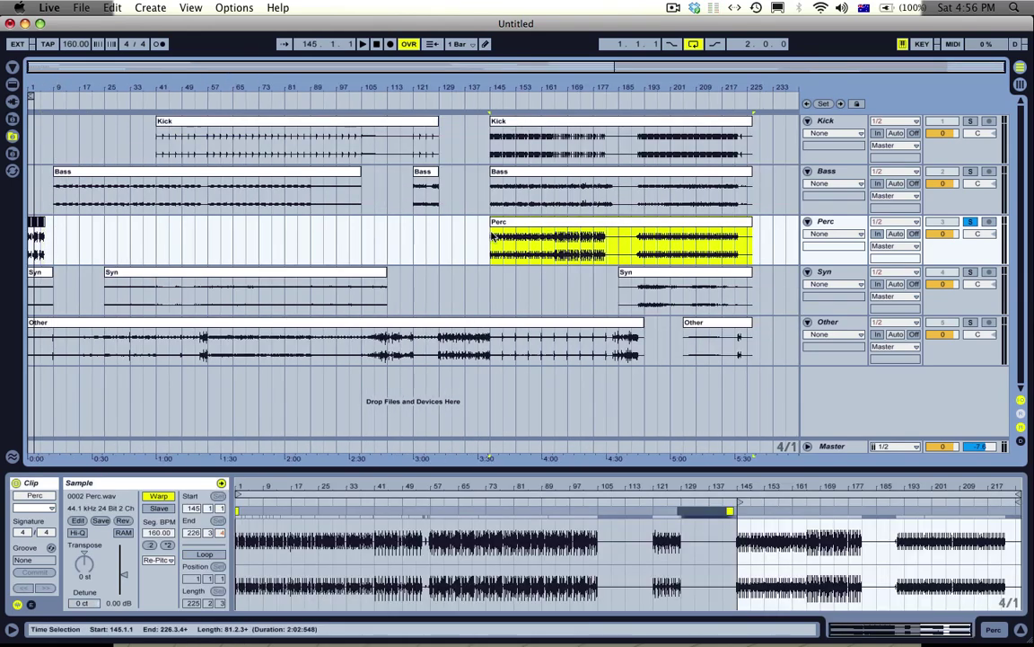
left_click(473, 135)
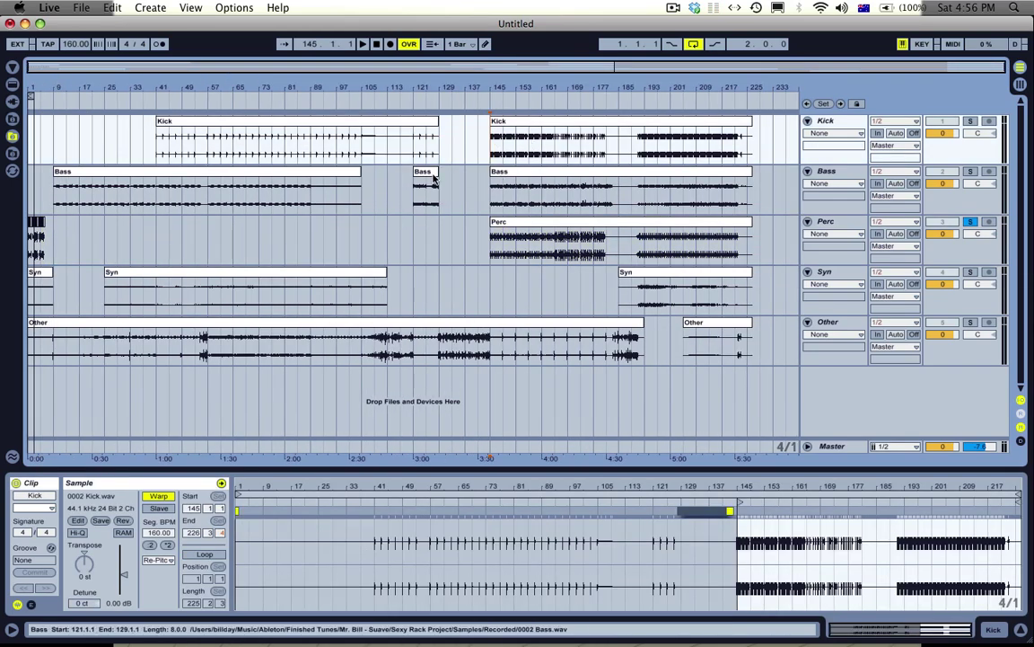
left_click_drag(488, 147, 23, 334)
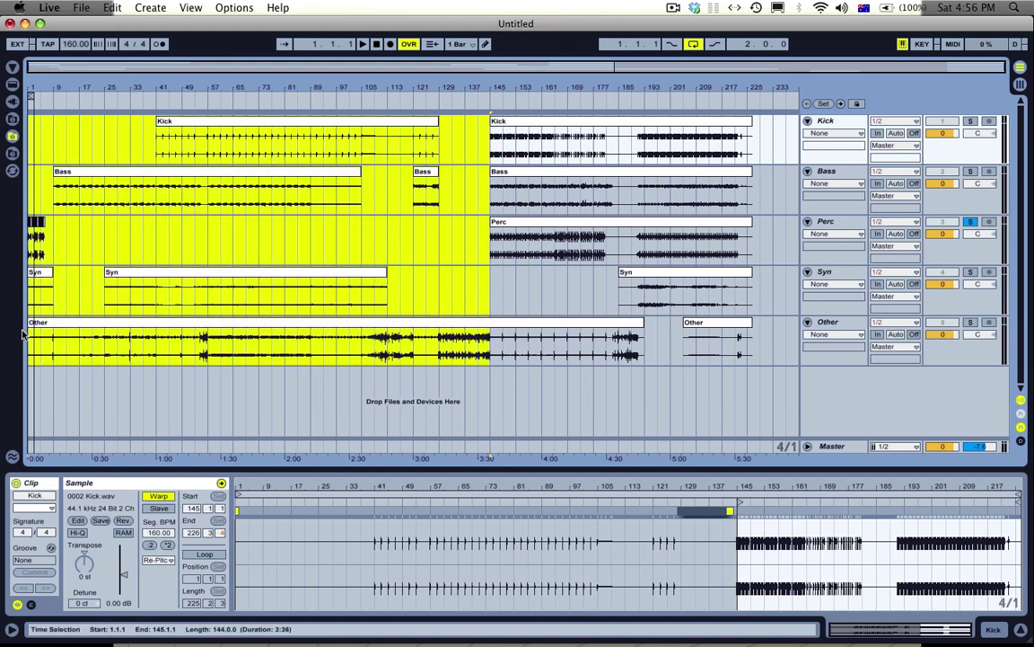
- Turn off the Perc solo and play all tracks from the start of the Kick clip at bar 145
left_click(543, 124)
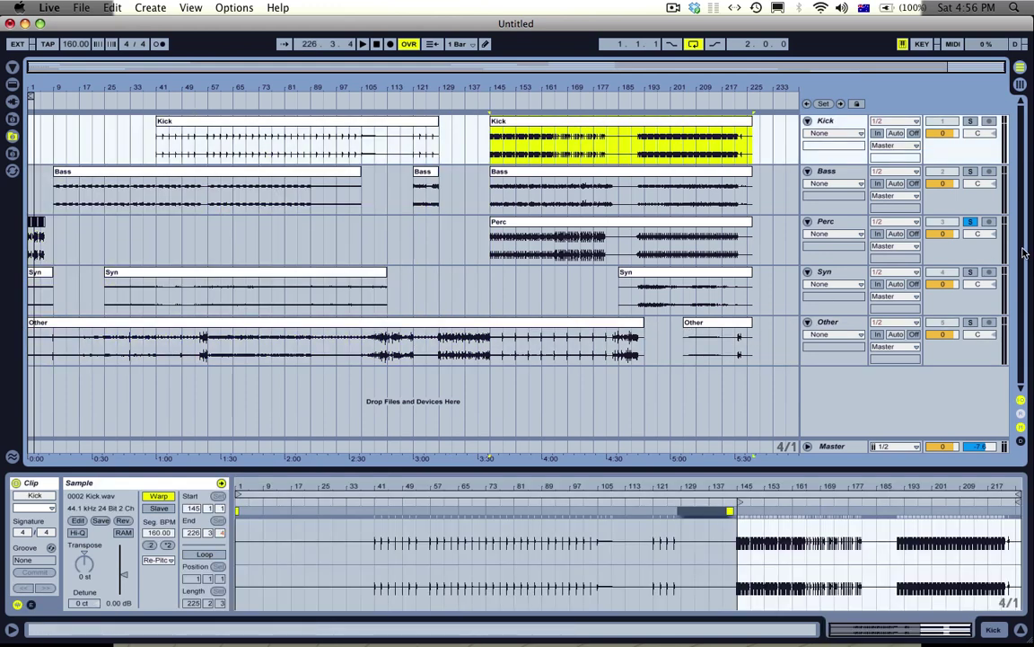
key("space")
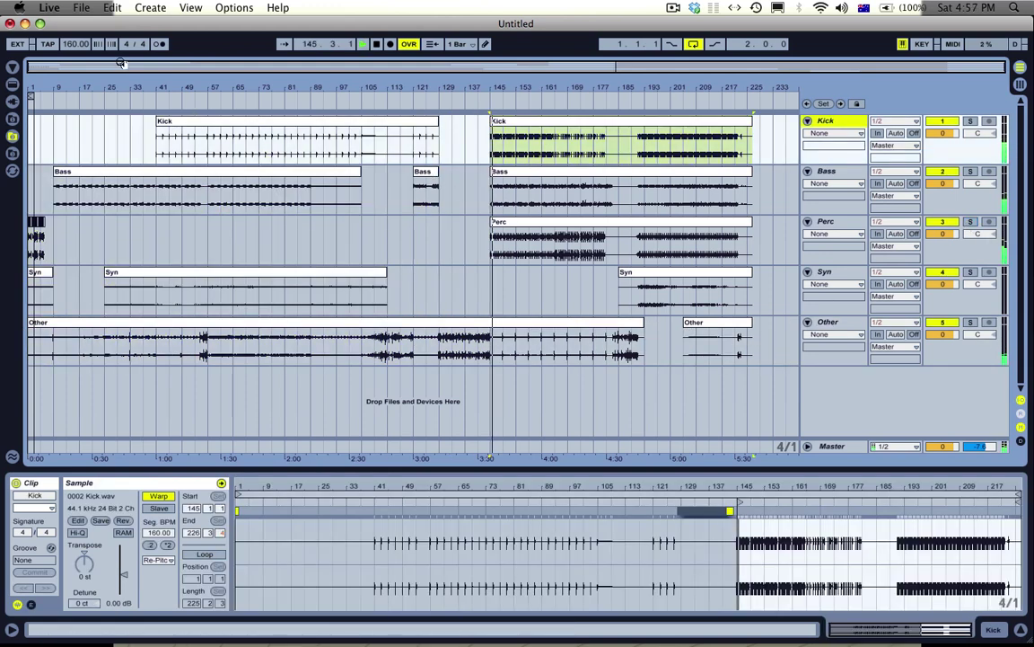
key("space")
- Try playing the song from bar 145 at 130 BPM and return the tempo to 160 BPM
left_click_drag(71, 46, 74, 71)
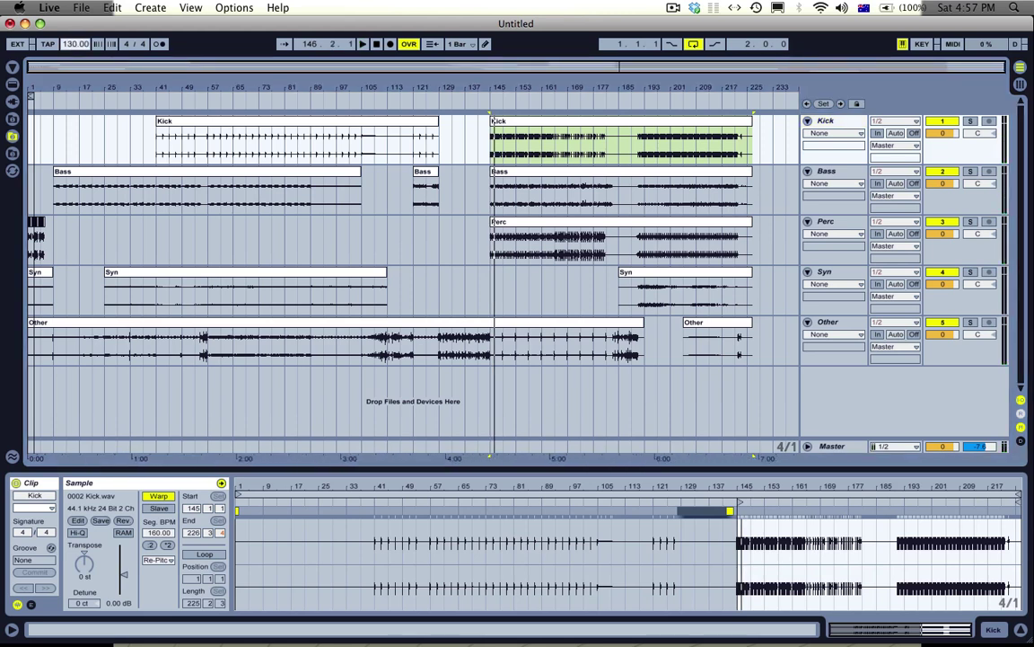
key("space")
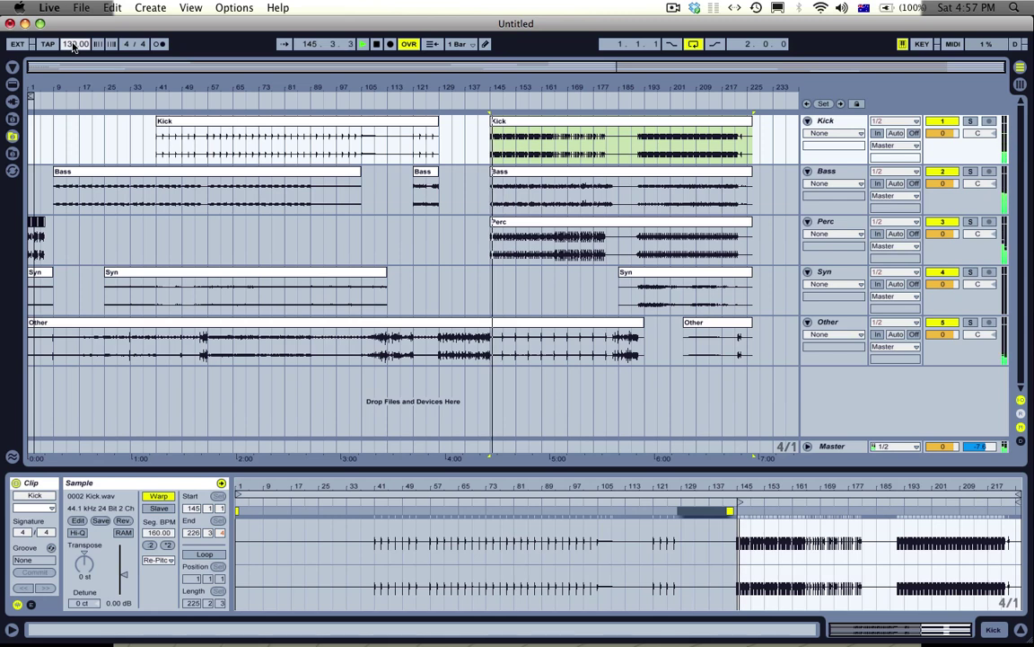
key("space")
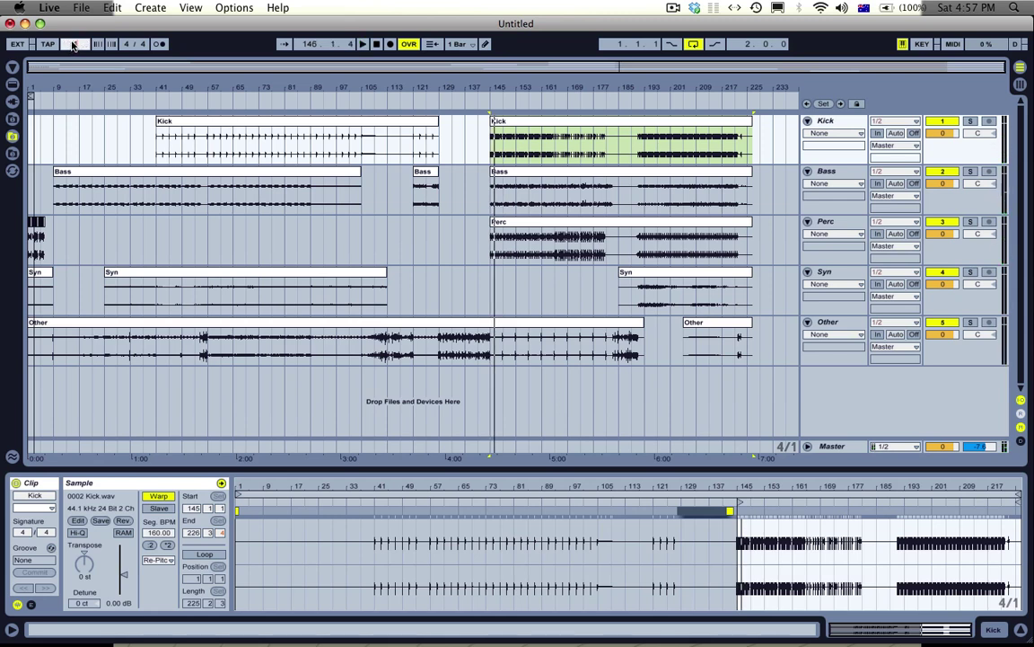
key("Return")
left_click_drag(453, 135, 29, 236)
left_click_drag(144, 88, 208, 148)
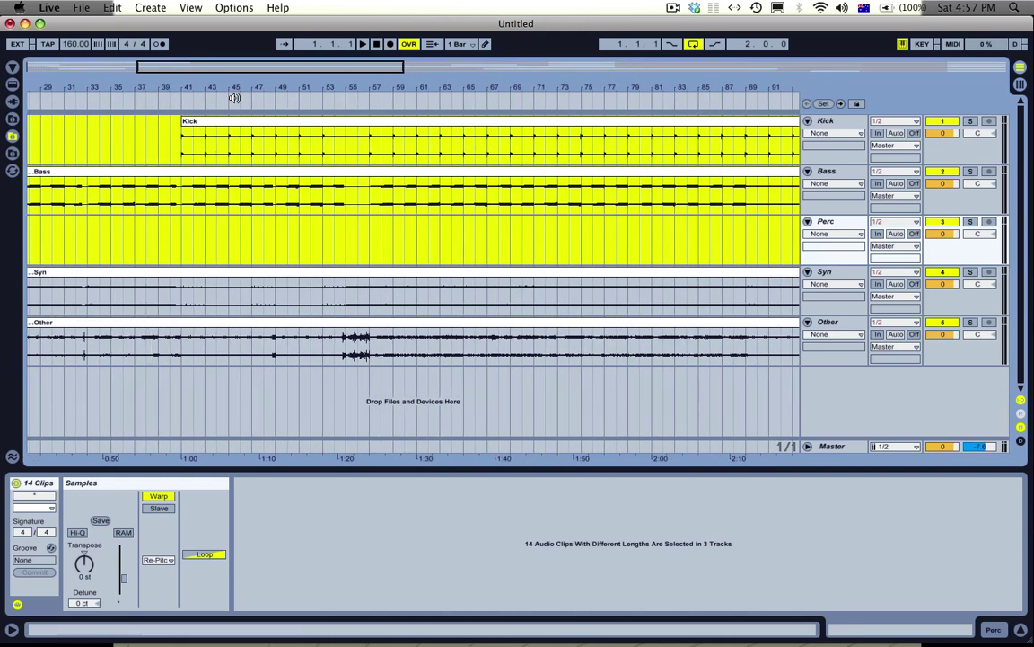
left_click_drag(216, 82, 216, 65)
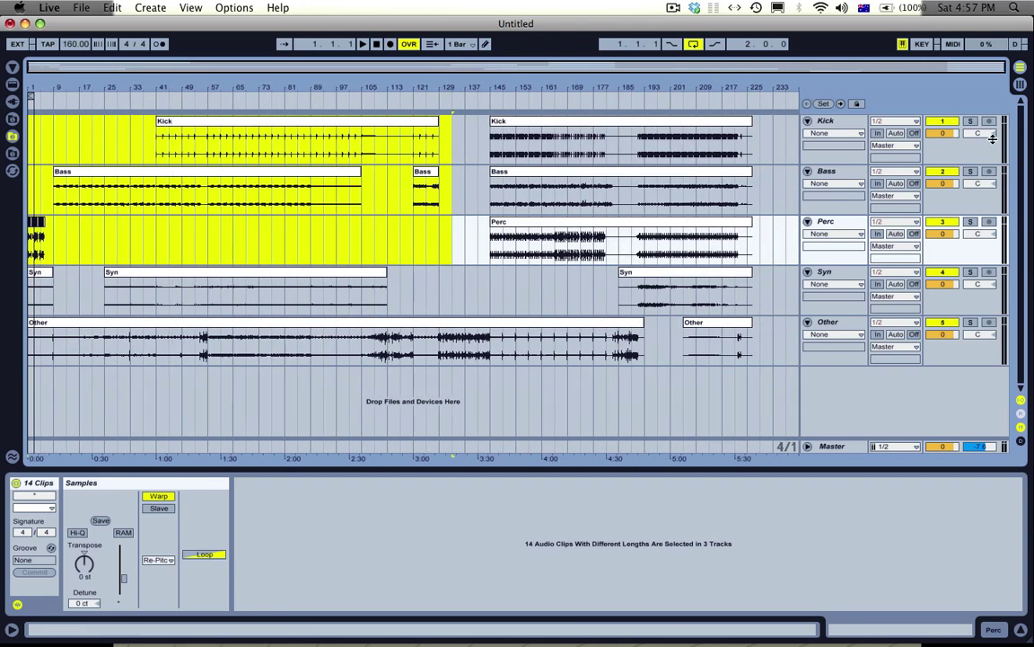
- Solo the Kick track and split out the first two bars of its clip, from bar 41 to bar 43
left_click(972, 123)
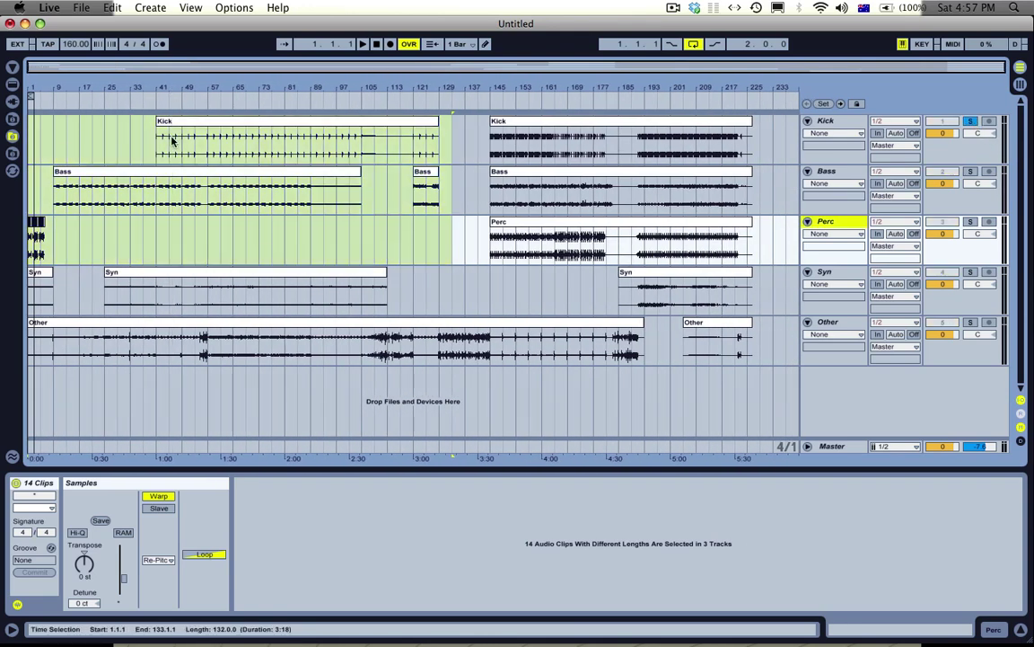
left_click_drag(158, 87, 141, 153)
left_click(139, 149)
left_click(137, 150)
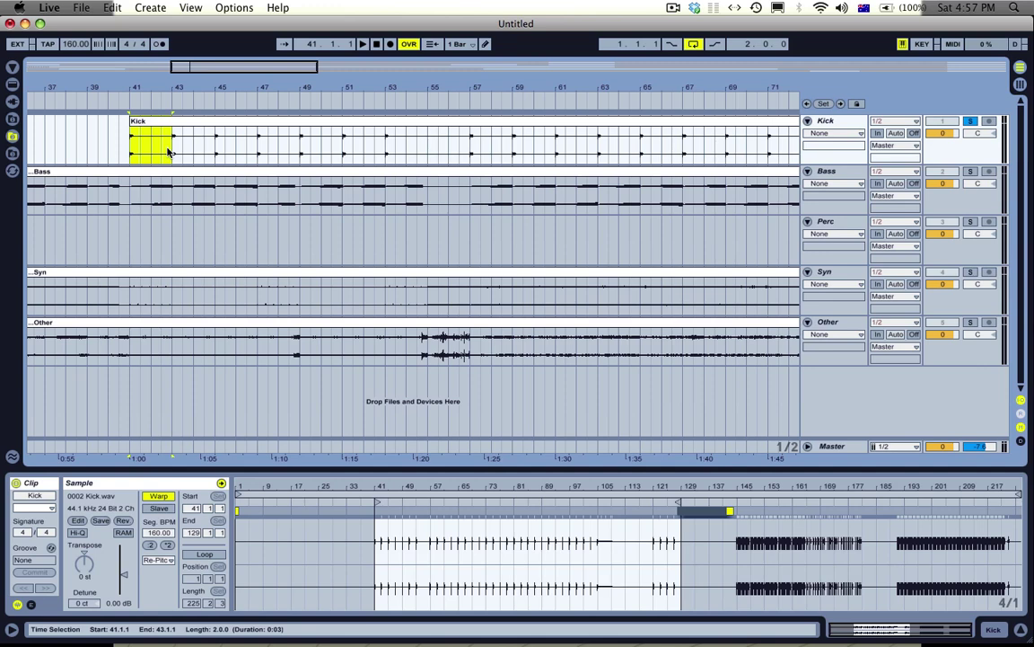
key("super+e")
- Consolidate the split-out two-bar Kick clip and move it to bar 1
left_click_drag(144, 119, 109, 130)
key("super+j")
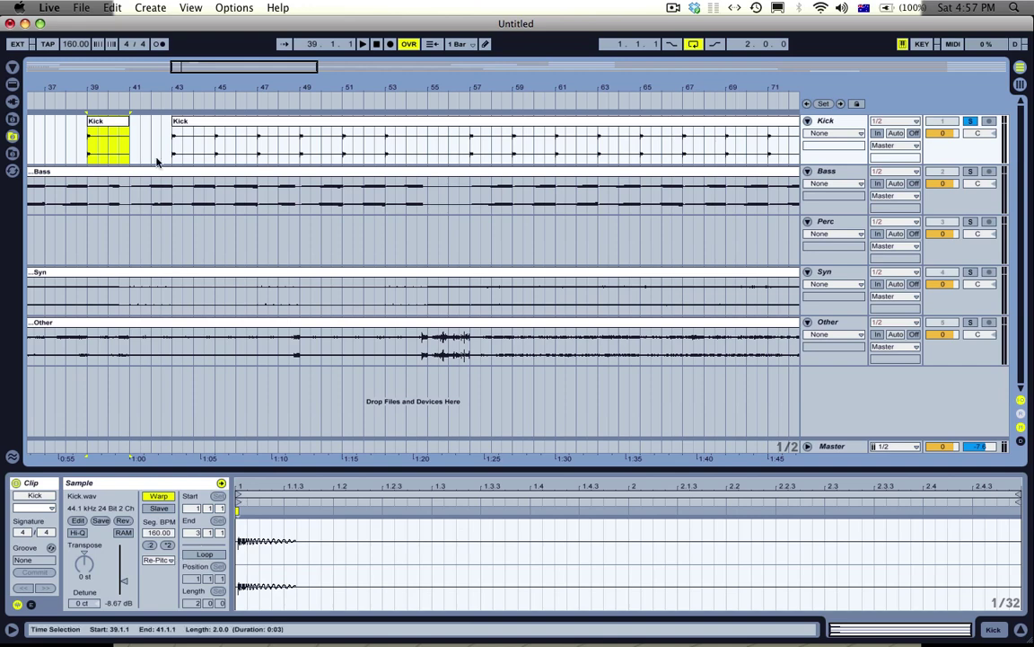
left_click_drag(120, 85, 120, 27)
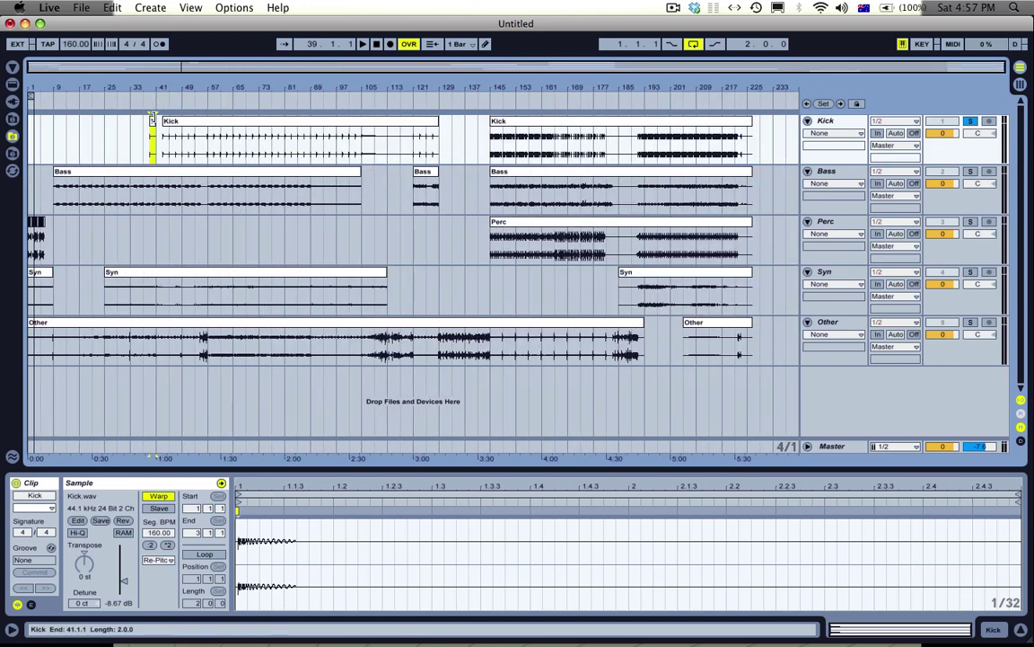
left_click_drag(153, 127, 28, 131)
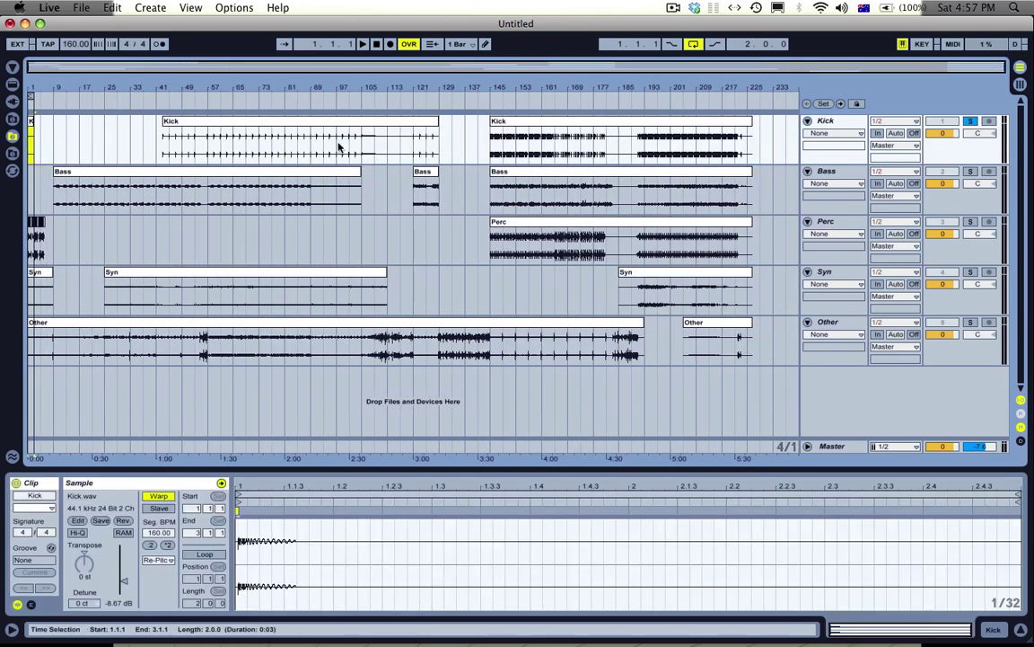
- Audition the Kick section after bar 105, split out bars 105 to 113 and consolidate them into one clip
left_click(358, 145)
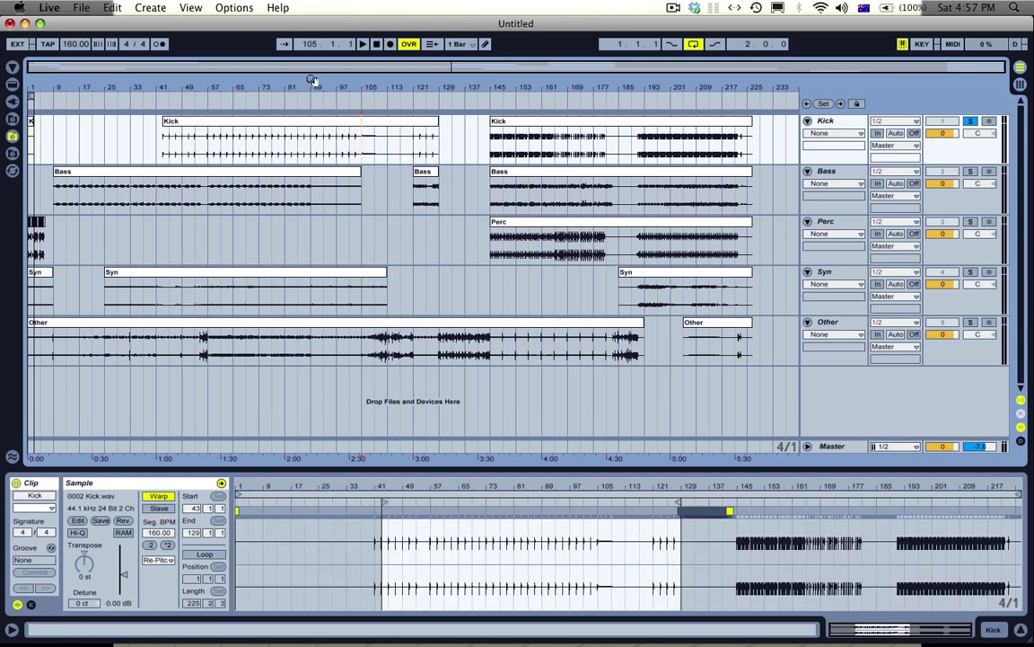
left_click_drag(316, 87, 120, 131)
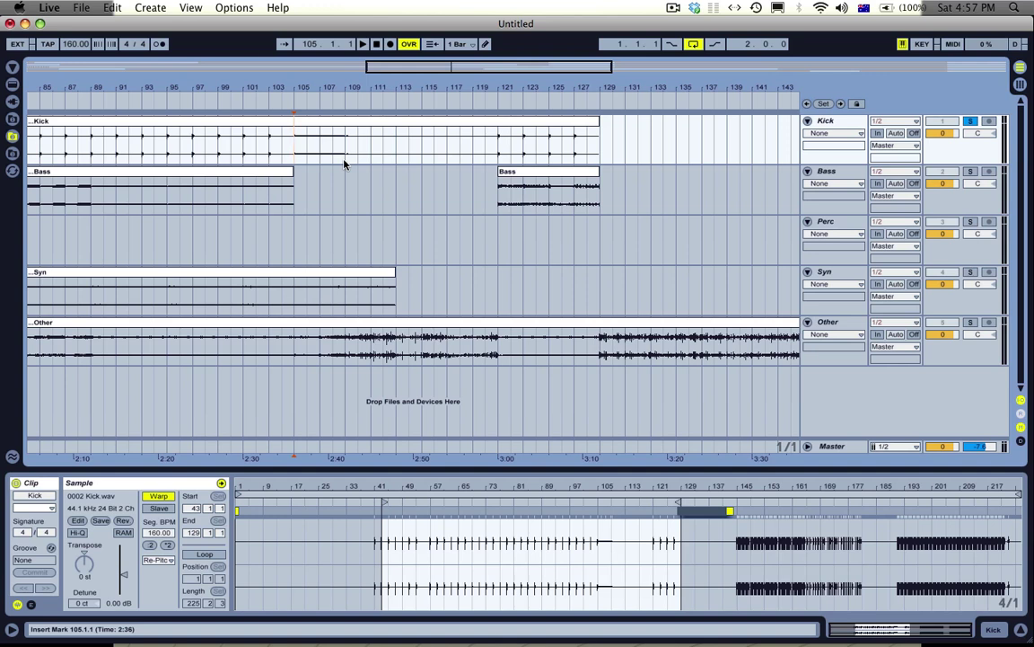
key("space")
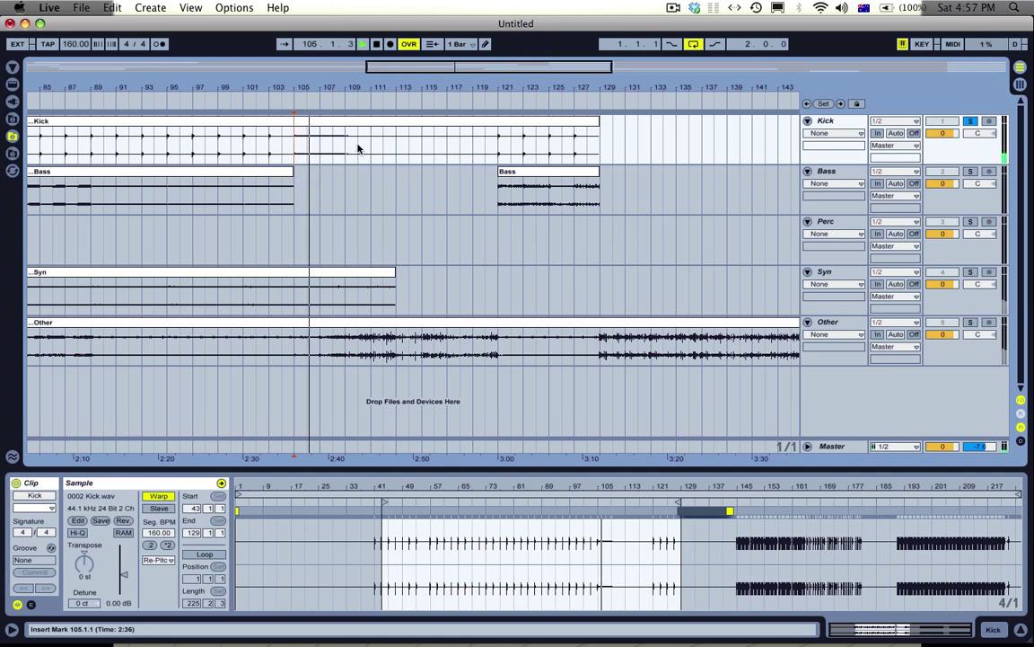
left_click(360, 148)
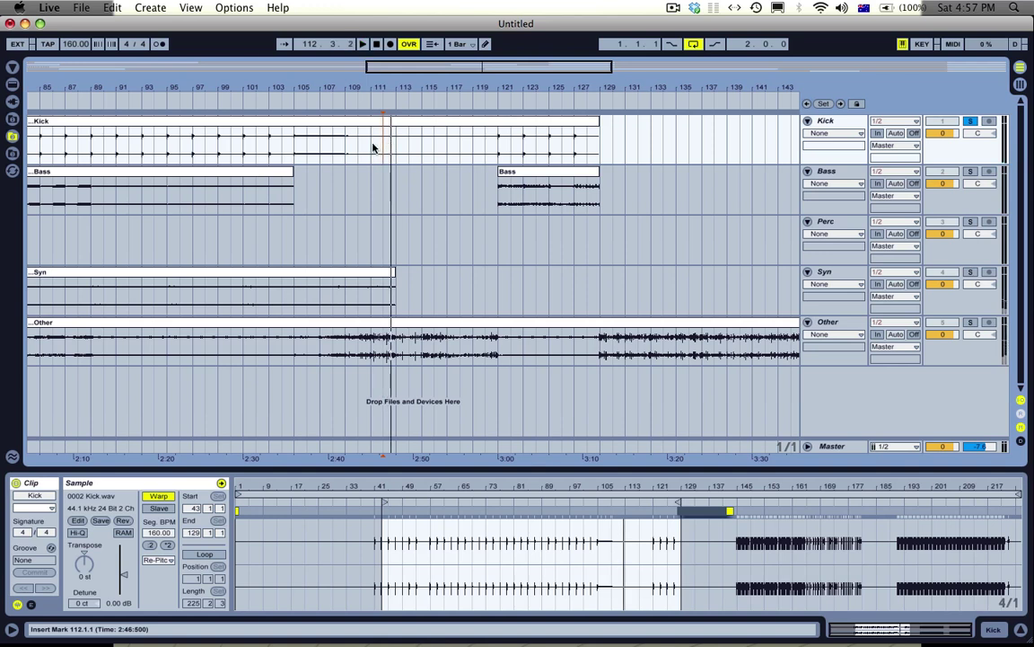
left_click(372, 148)
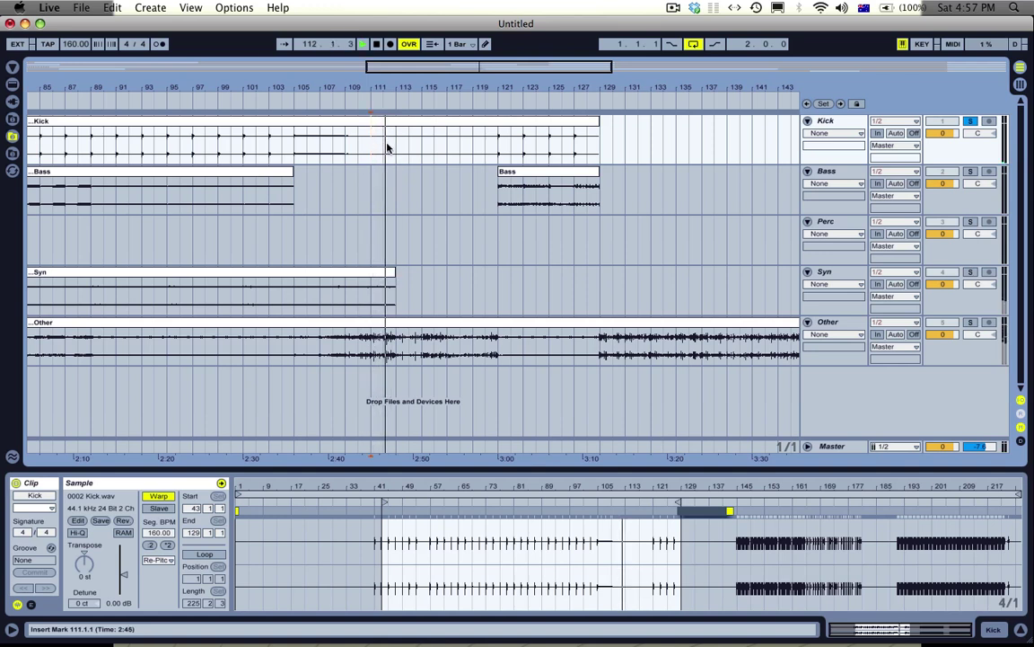
key("space")
left_click_drag(396, 146, 314, 153)
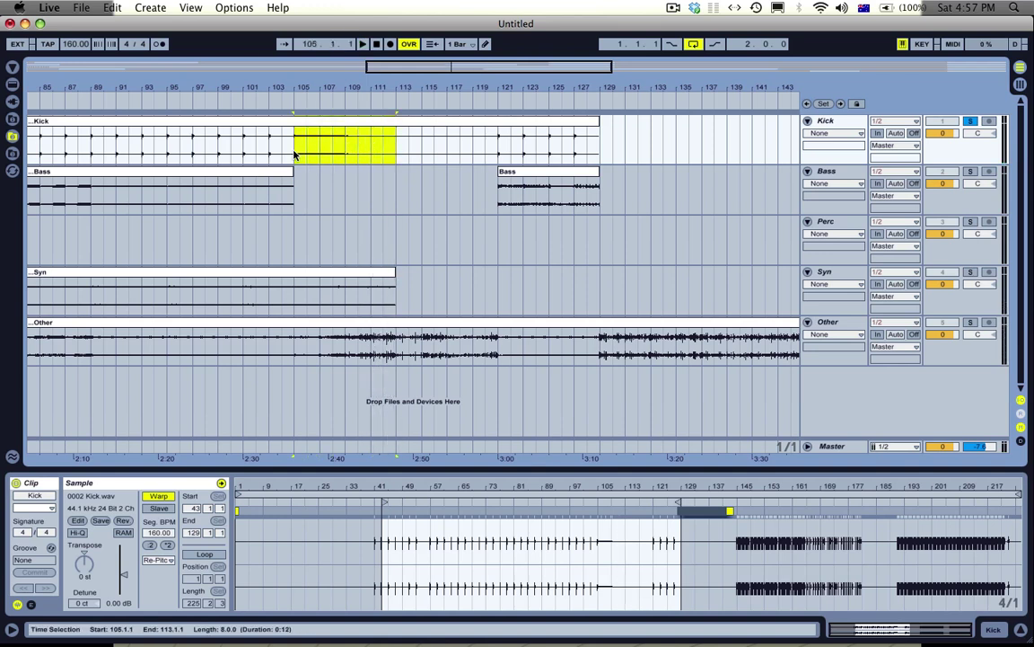
key("super+e")
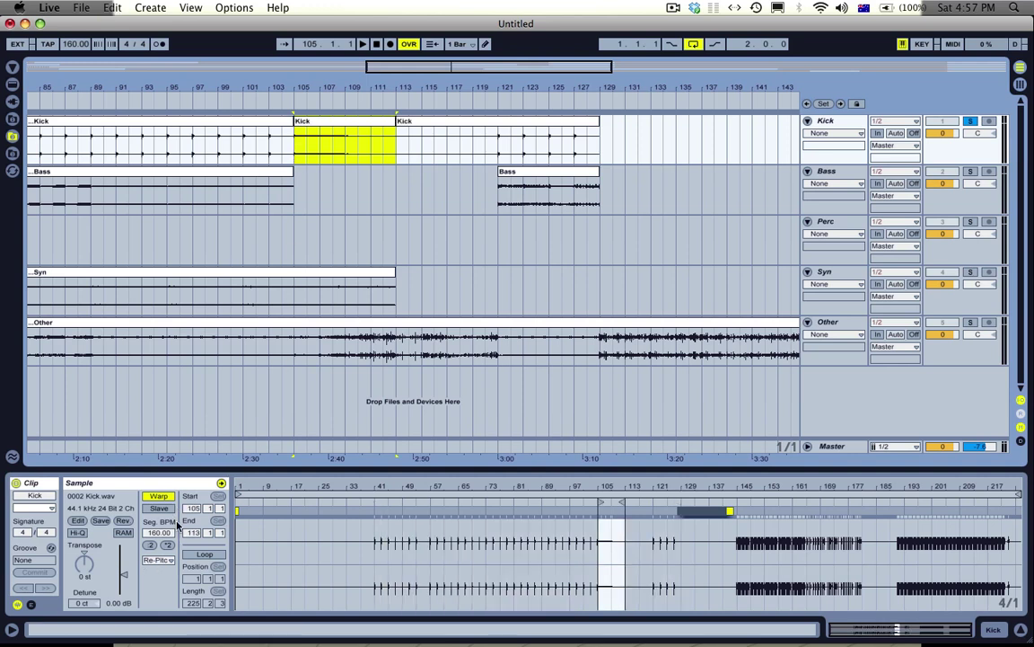
key("super+j")
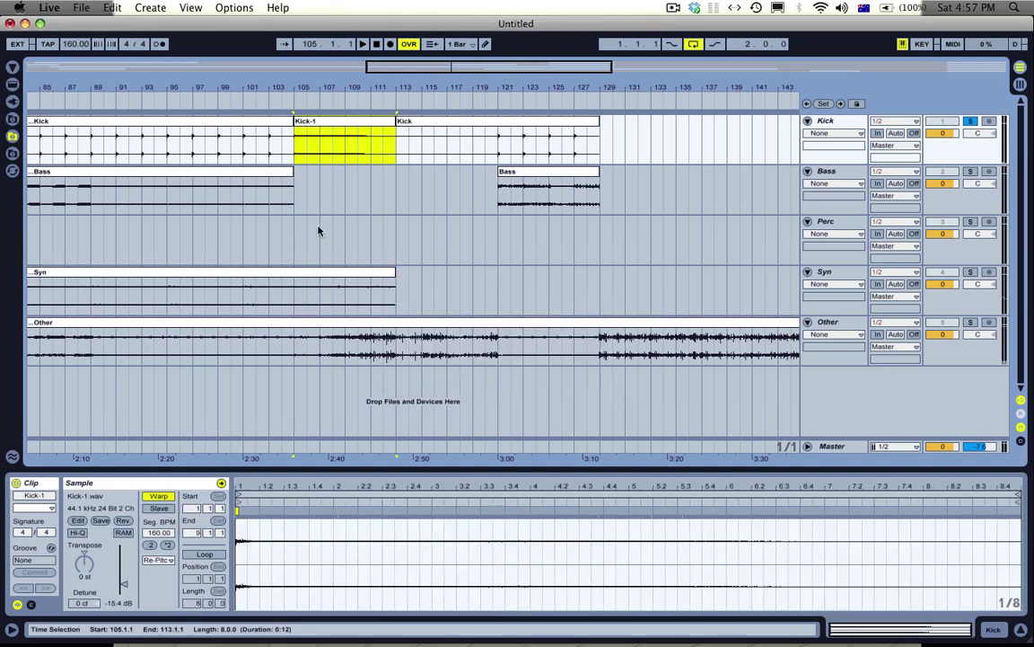
- Move the consolidated eight-bar Kick clip to bar 3 and delete the leftover Kick clips before bar 145
key("Delete")
key("space")
left_click_drag(295, 90, 319, 79)
left_click(34, 143)
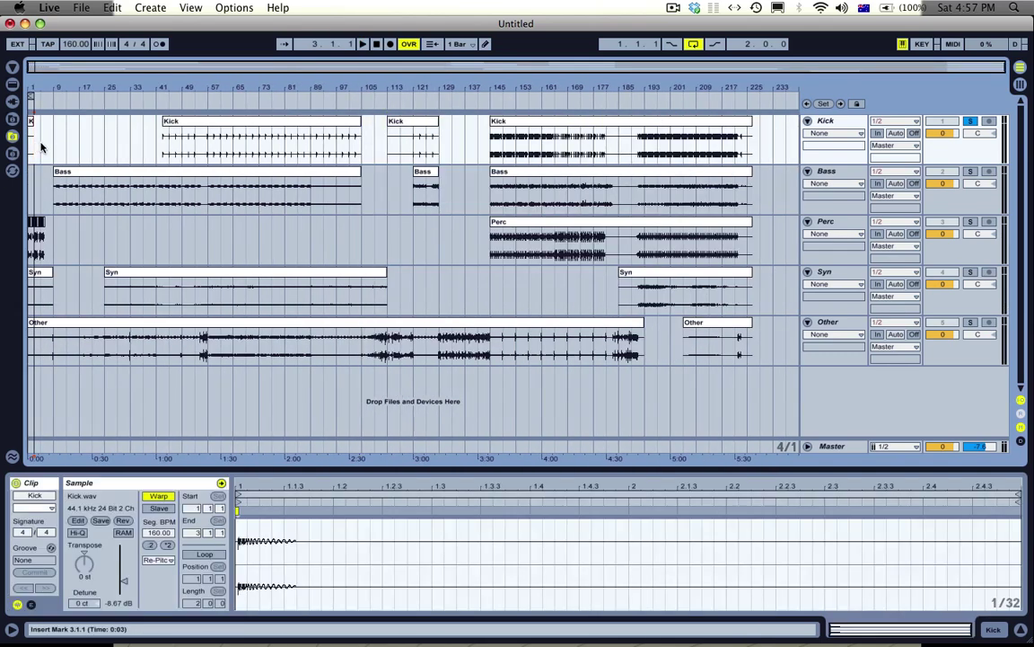
left_click_drag(144, 135, 469, 144)
key("Delete")
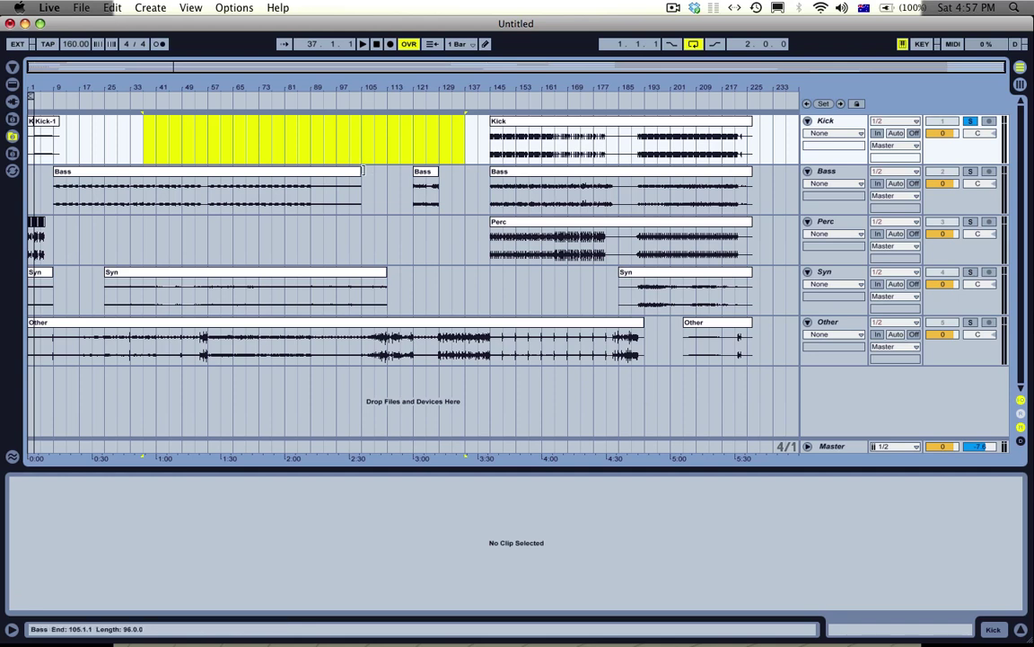
- Solo the Bass track and audition its first clip, which starts at bar 9
left_click(186, 171)
left_click(970, 176)
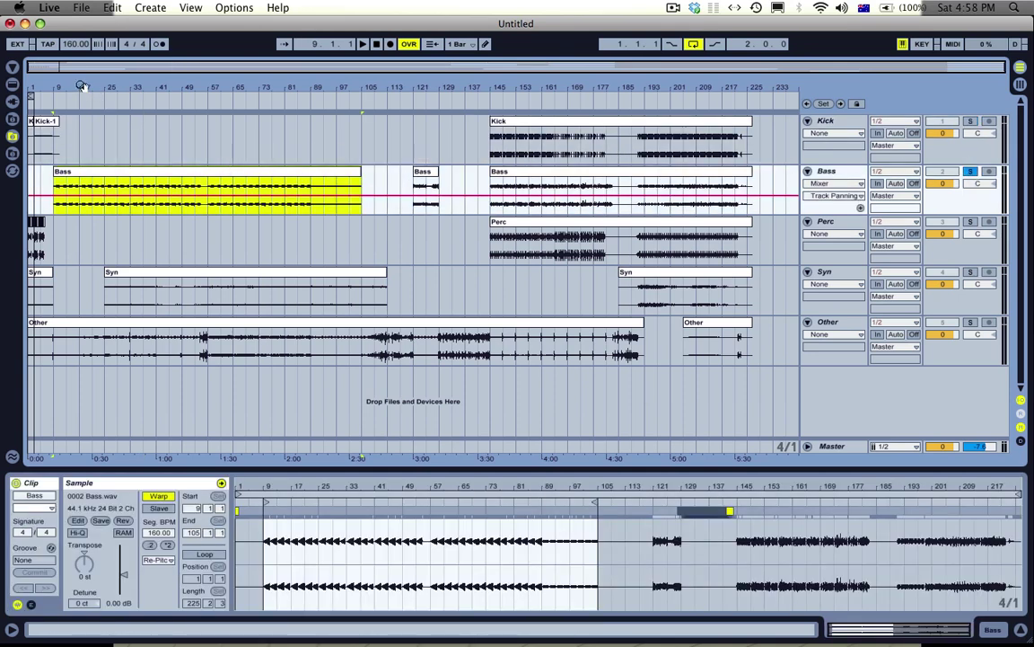
left_click_drag(80, 85, 291, 84)
key("space")
left_click(259, 206)
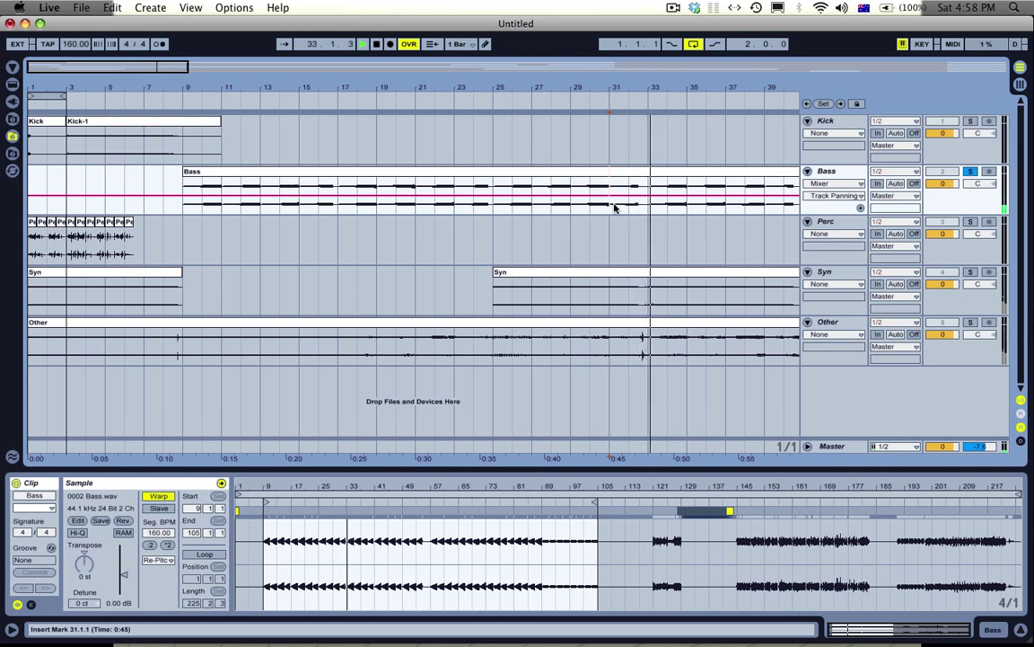
- Split out bars 9 to 13 of the Bass clip, consolidate them with looping on, and move the clip to bar 1
left_click_drag(255, 207, 197, 208)
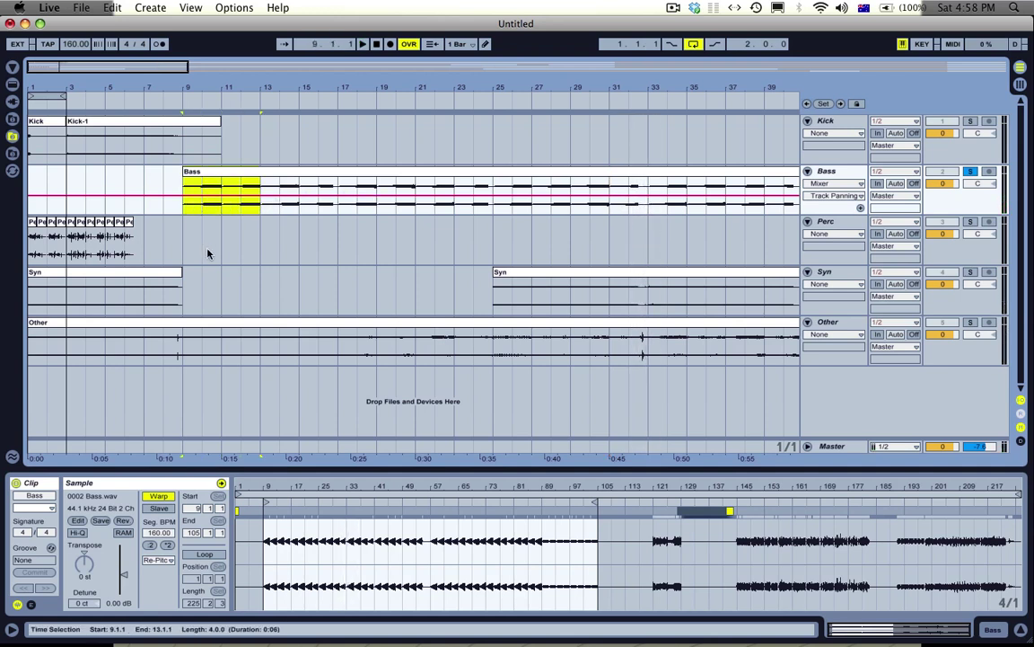
key("super+e")
key("super+j")
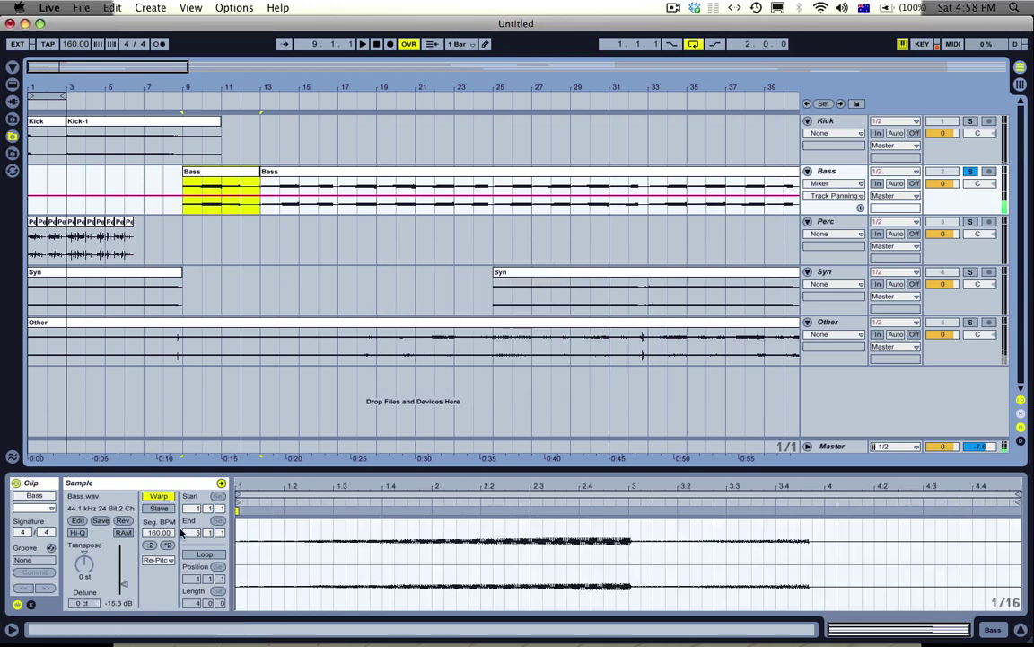
left_click_drag(217, 170, 56, 173)
- Delete the Bass audio from bar 13 to bar 89
left_click_drag(363, 88, 74, 88)
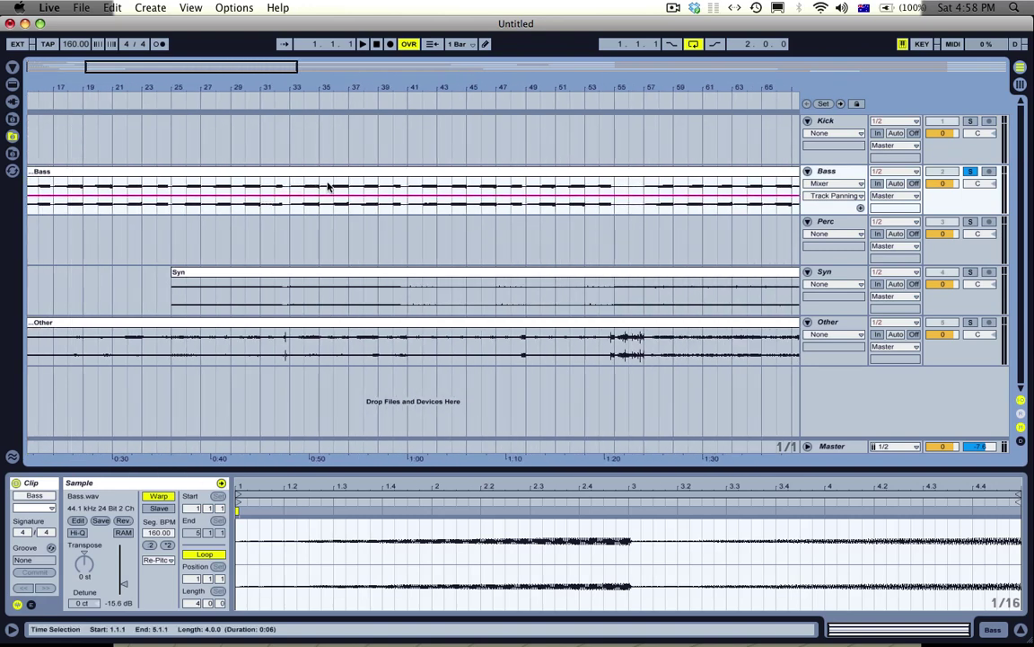
left_click_drag(290, 189, 258, 186)
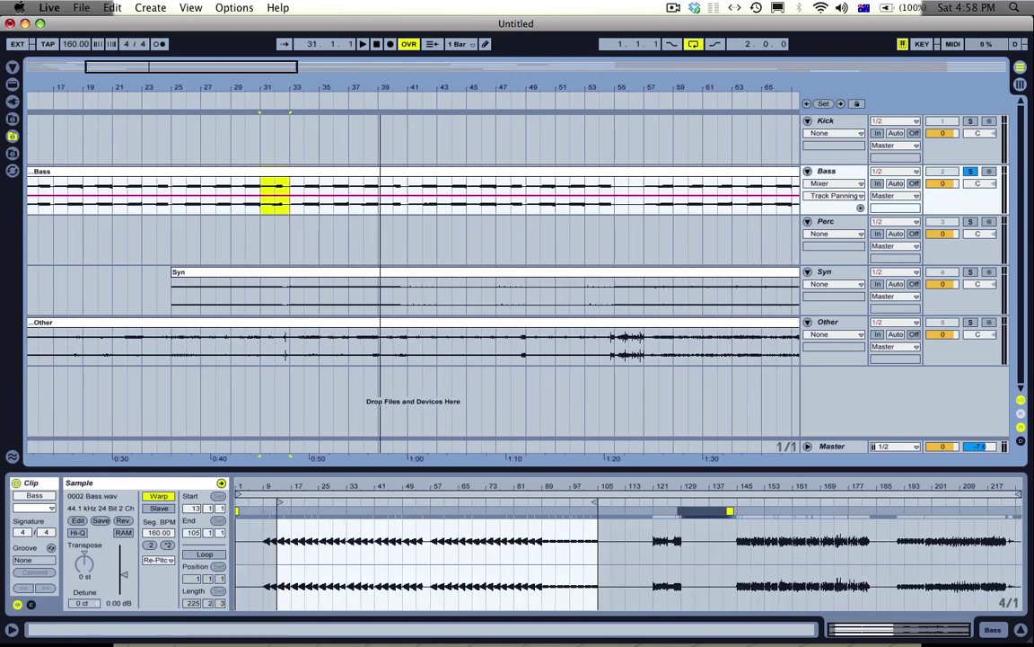
left_click_drag(262, 88, 262, 41)
left_click_drag(367, 184, 88, 191)
key("Delete")
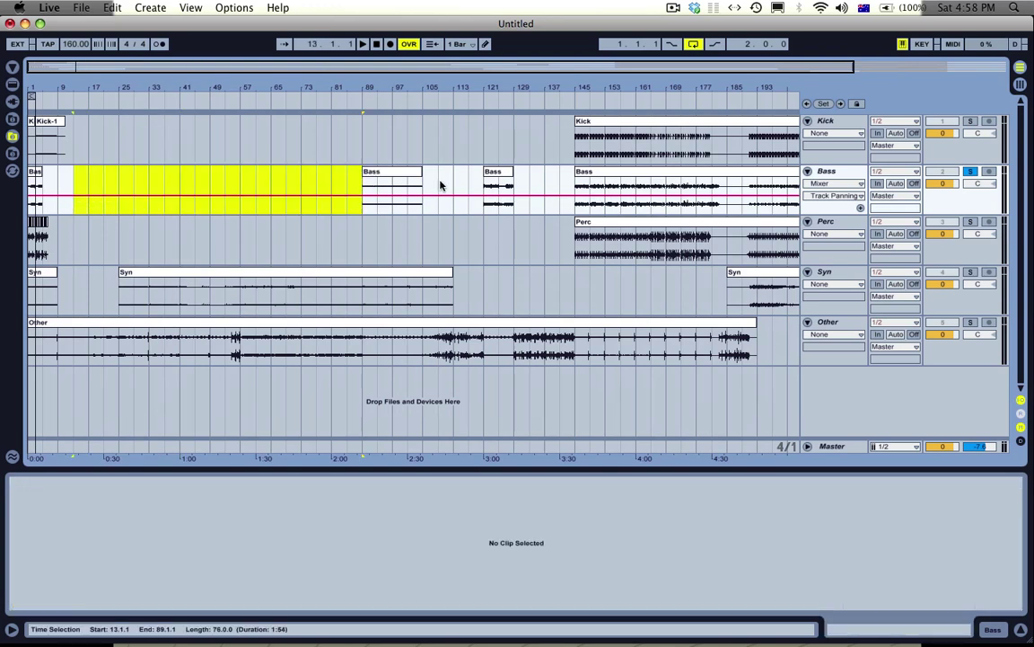
- Audition the remaining Bass clip that starts at bar 89 and split it at bar 97
left_click(402, 172)
left_click_drag(384, 81, 385, 127)
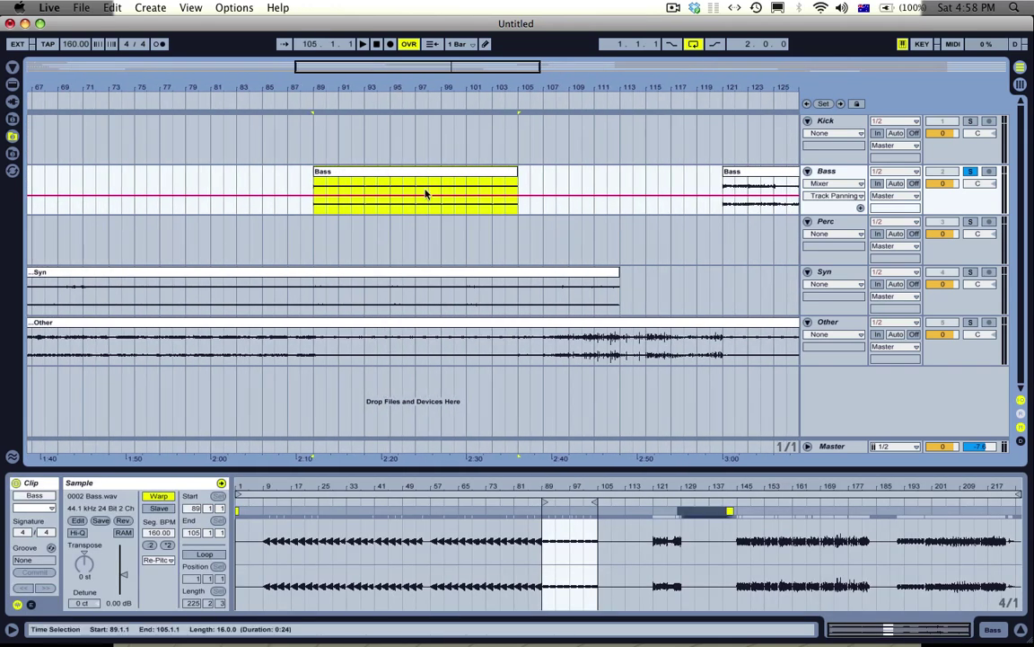
left_click(369, 206)
key("space")
key("space")
left_click(395, 206)
key("space")
key("space")
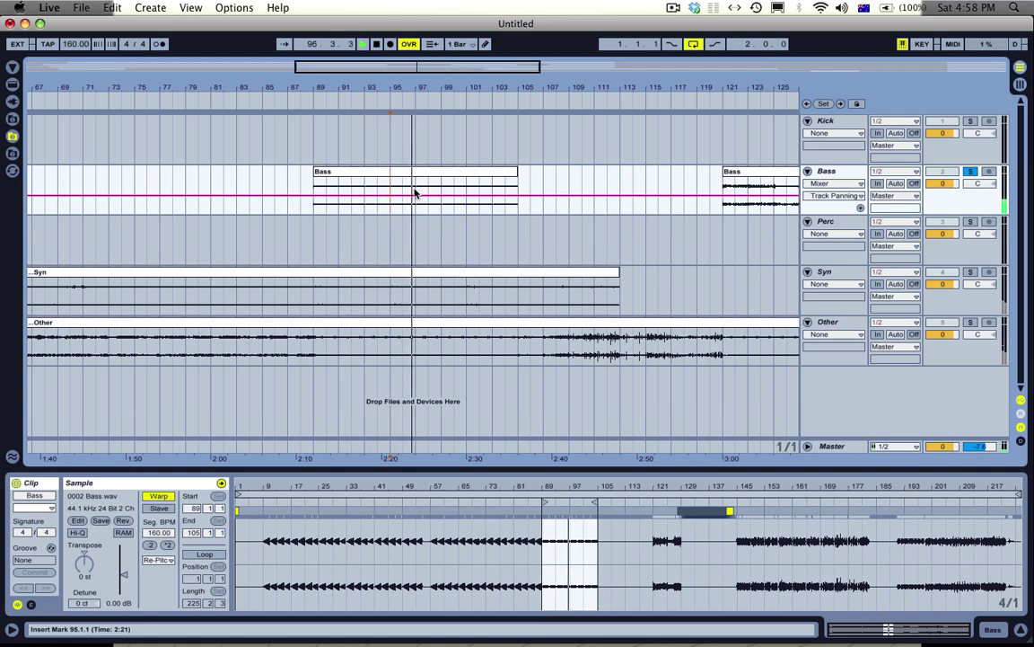
left_click(414, 191)
key("space")
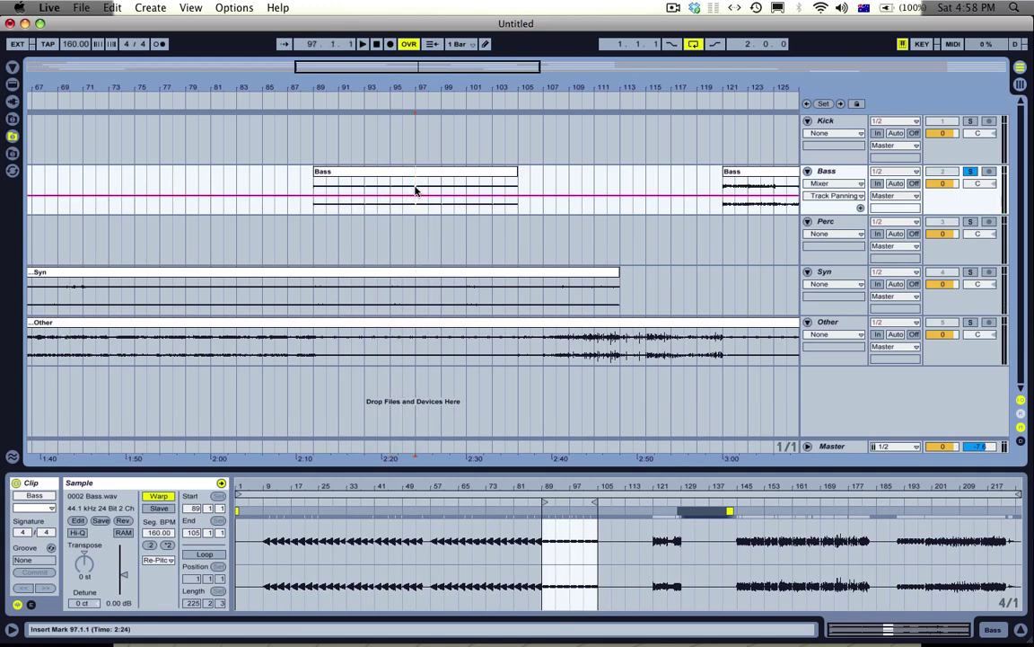
key("super+e")
- Consolidate bars 89 to 97 of the Bass track, move that clip to bar 7, and delete the leftover Bass clip at bar 97
left_click(398, 176)
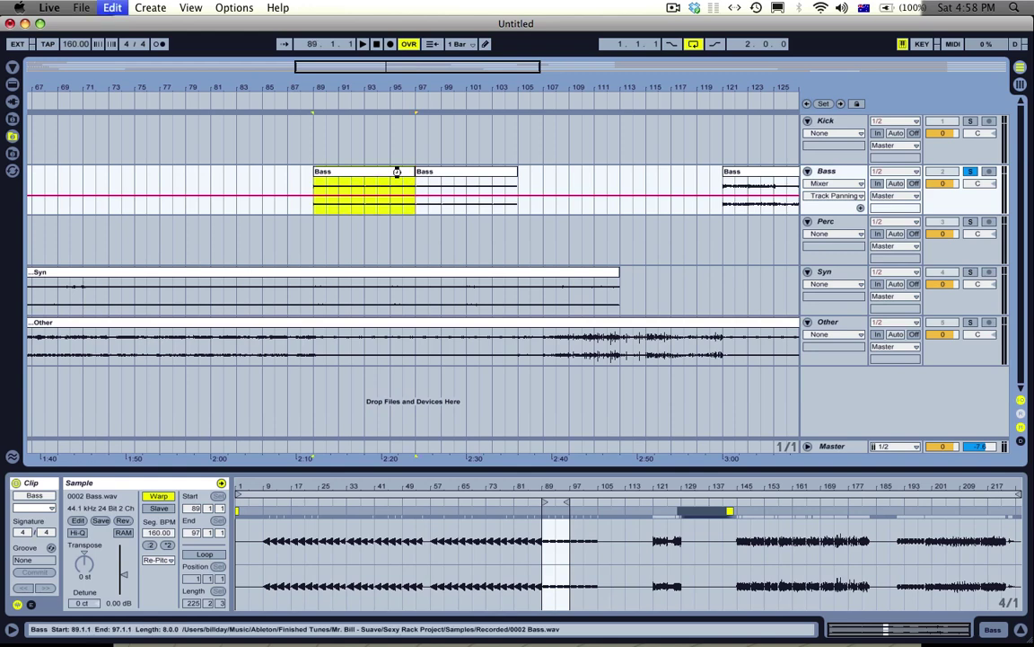
key("super+j")
key("Delete")
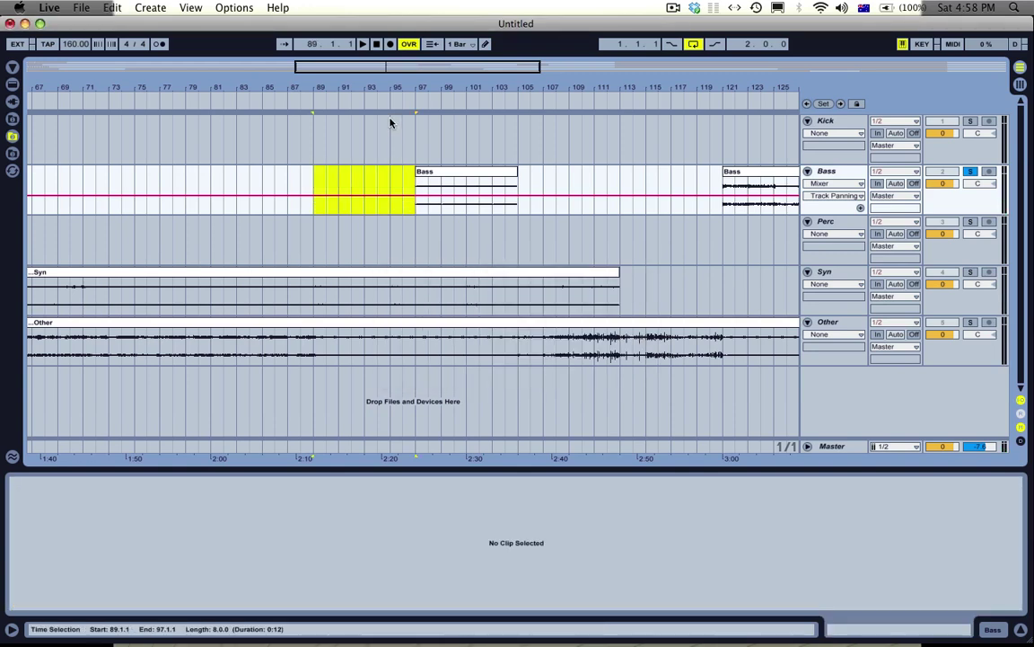
left_click_drag(287, 87, 360, 45)
left_click(59, 182)
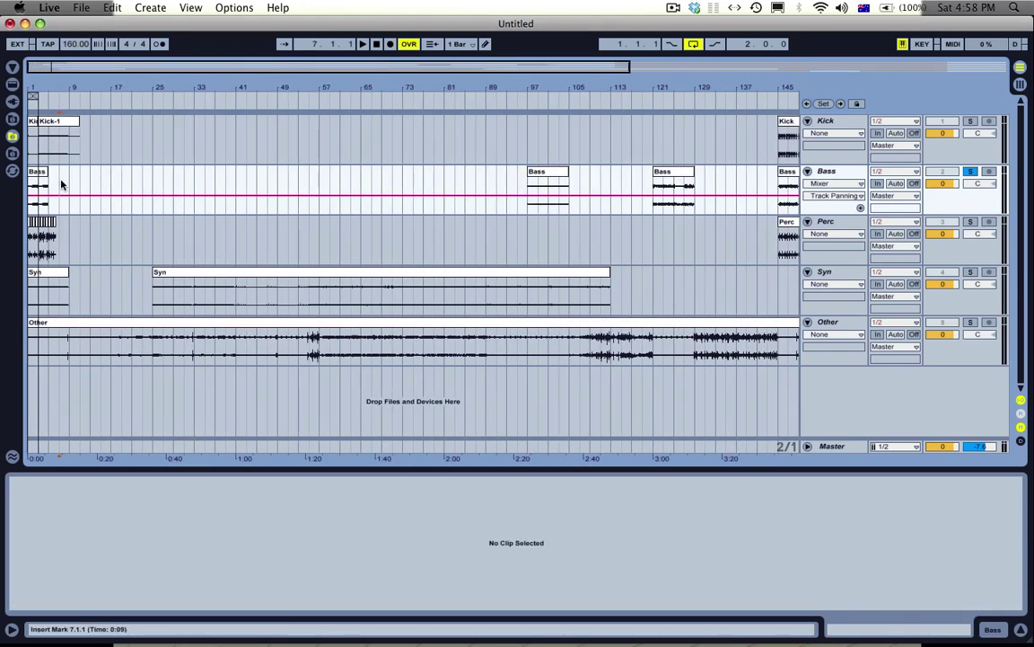
key("super+v")
left_click(557, 173)
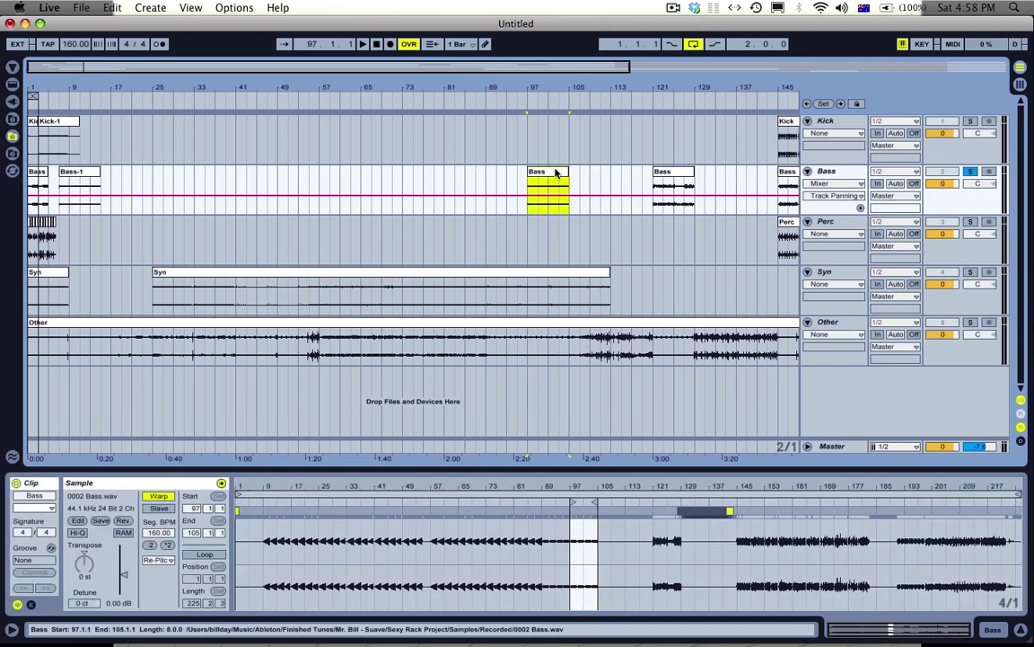
key("Delete")
- Audition the Bass clip that starts at bar 121 and move it to bar 17
left_click(686, 180)
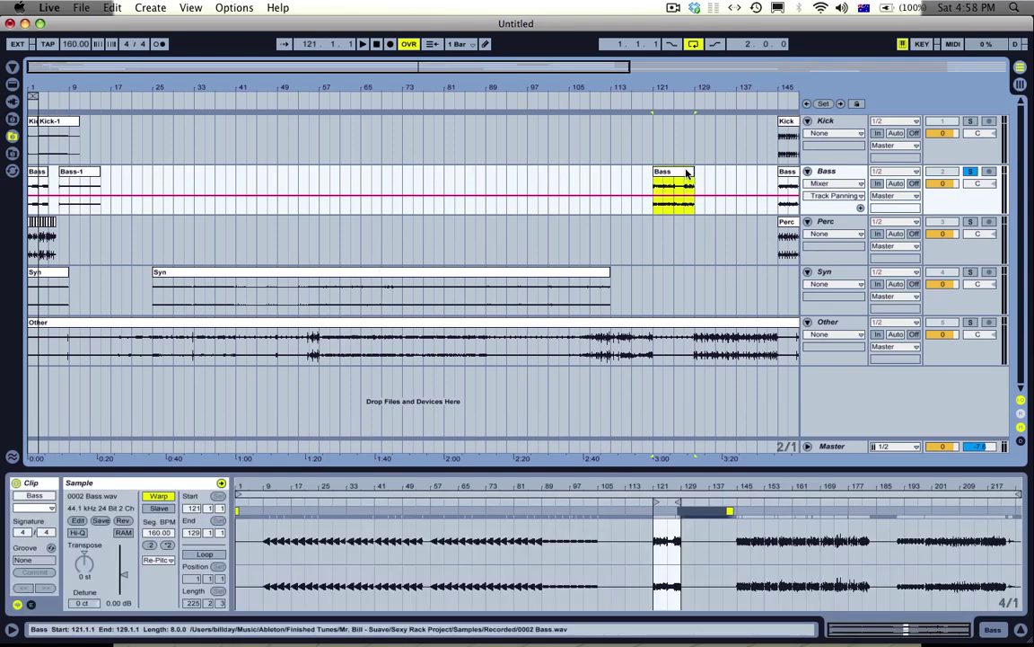
key("space")
left_click_drag(709, 90, 653, 155)
key("space")
key("Delete")
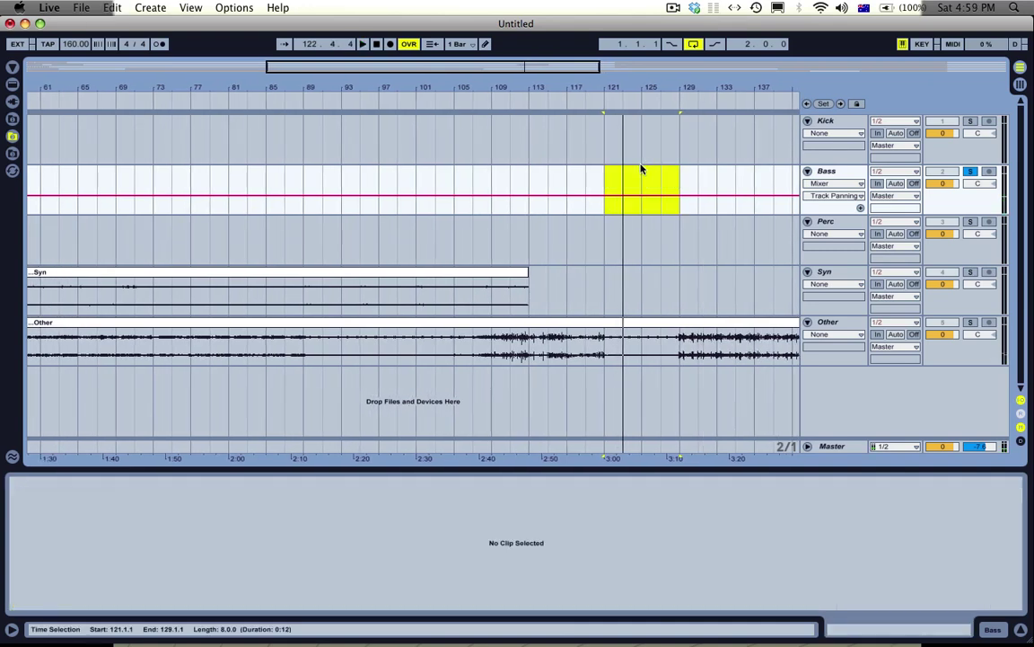
scroll(128, 195, "left", 10)
left_click(75, 195)
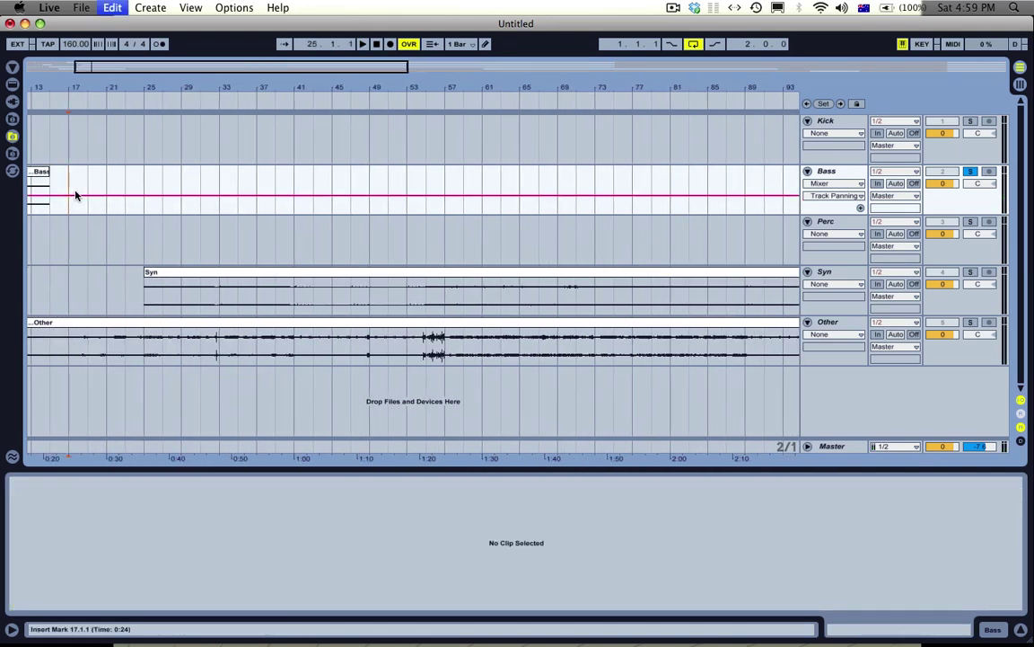
key("super+v")
- Solo the Syn track and audition its clip that starts at bar 25
left_click(182, 272)
left_click(970, 272)
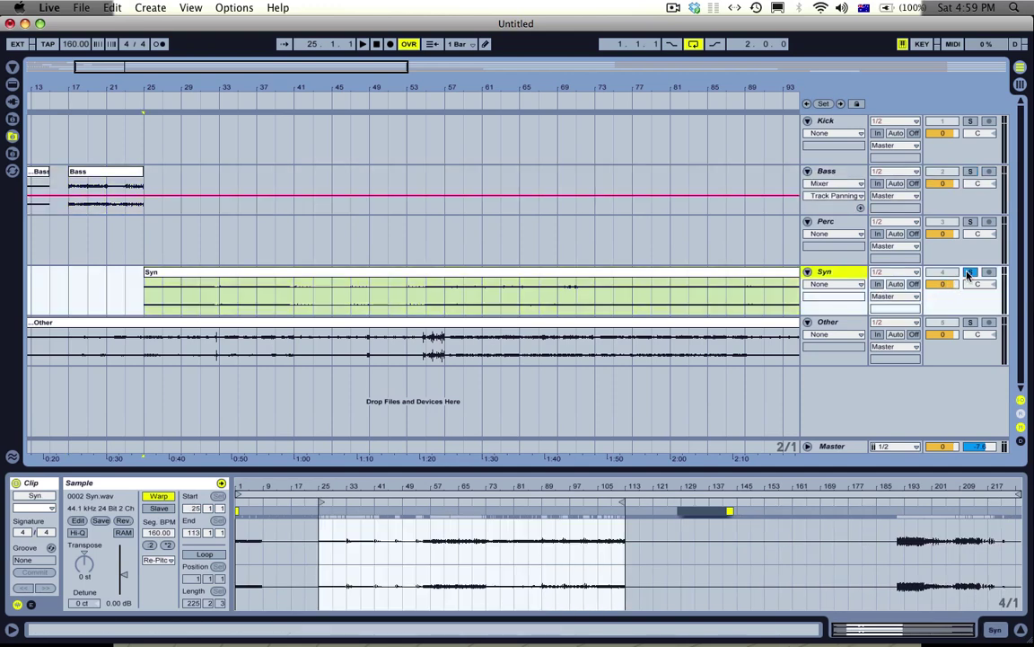
left_click_drag(166, 84, 226, 126)
left_click(311, 300)
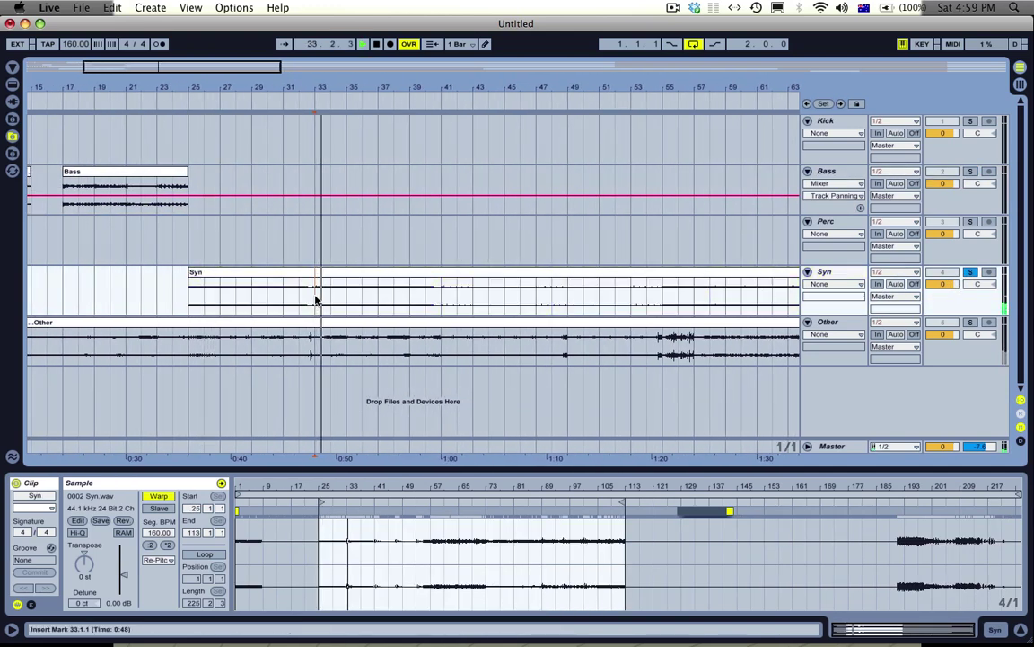
- Split out bars 25 to 41 of the Syn clip, consolidate them with looping on, and move the clip to bar 14
left_click_drag(441, 288, 199, 285)
key("space")
key("super+e")
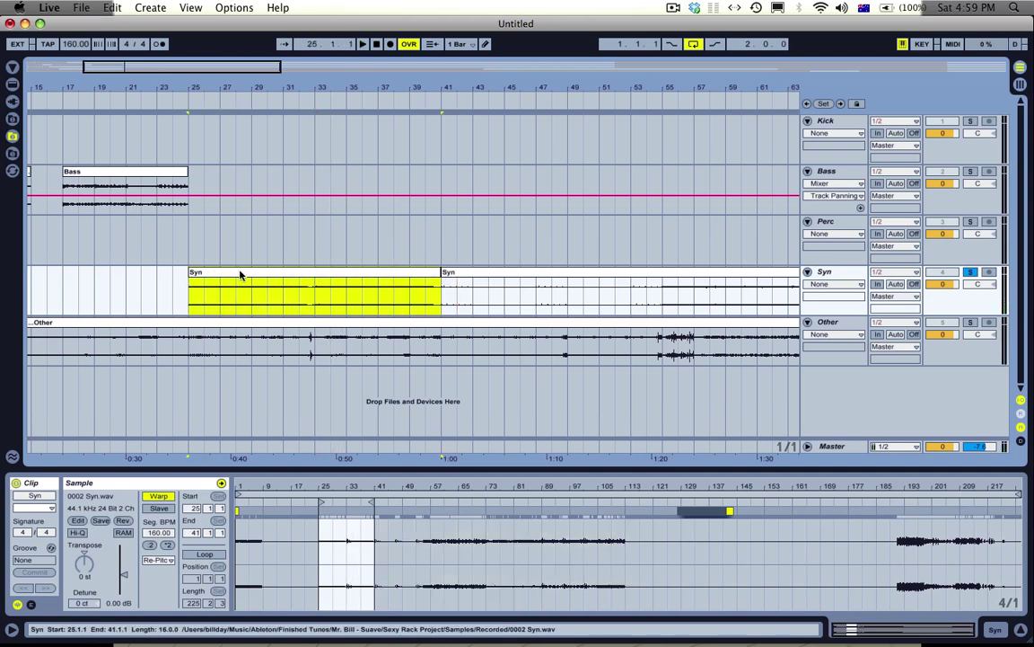
key("super+j")
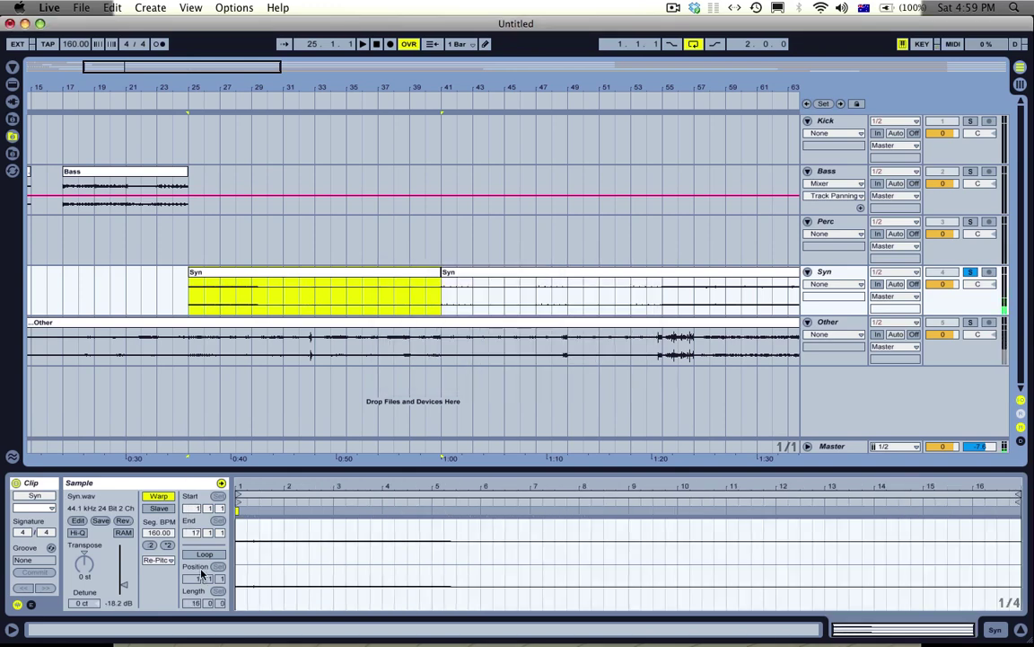
left_click_drag(281, 296, 123, 298)
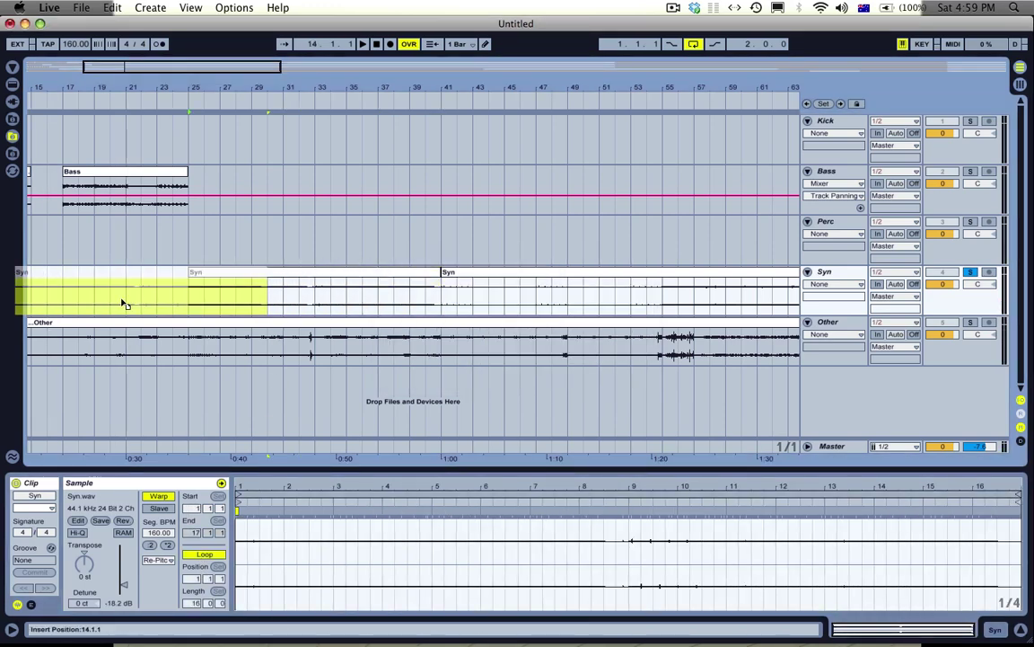
- Audition the Syn clip that starts at bar 41, then consolidate its bars 53 to 55 and move that clip to bar 31
key("space")
left_click_drag(618, 90, 618, 56)
left_click(508, 301)
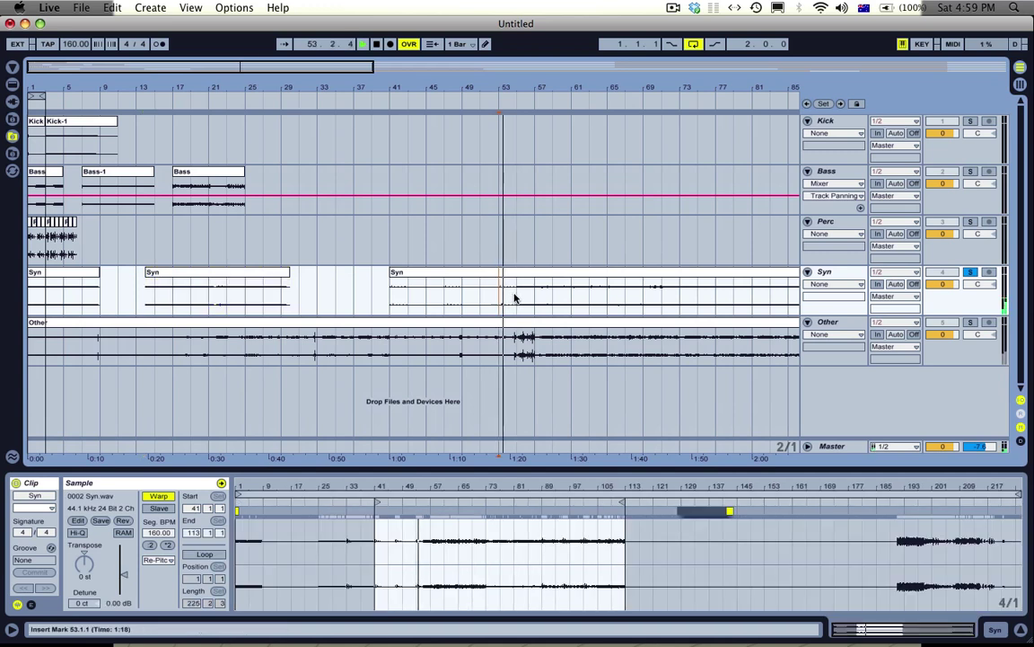
left_click_drag(515, 298, 505, 300)
key("Delete")
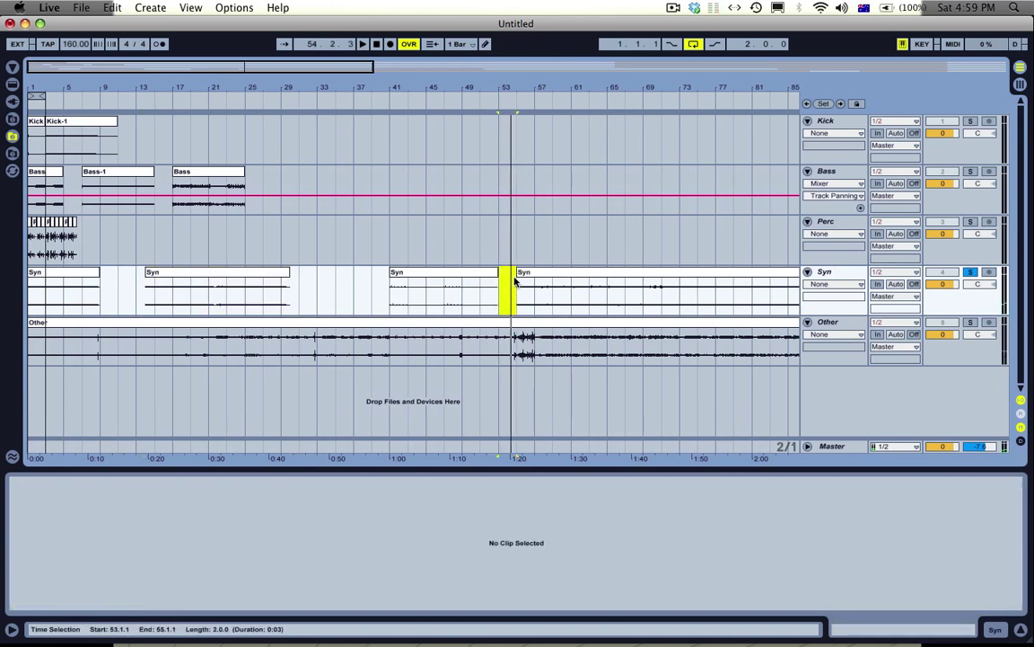
left_click(304, 296)
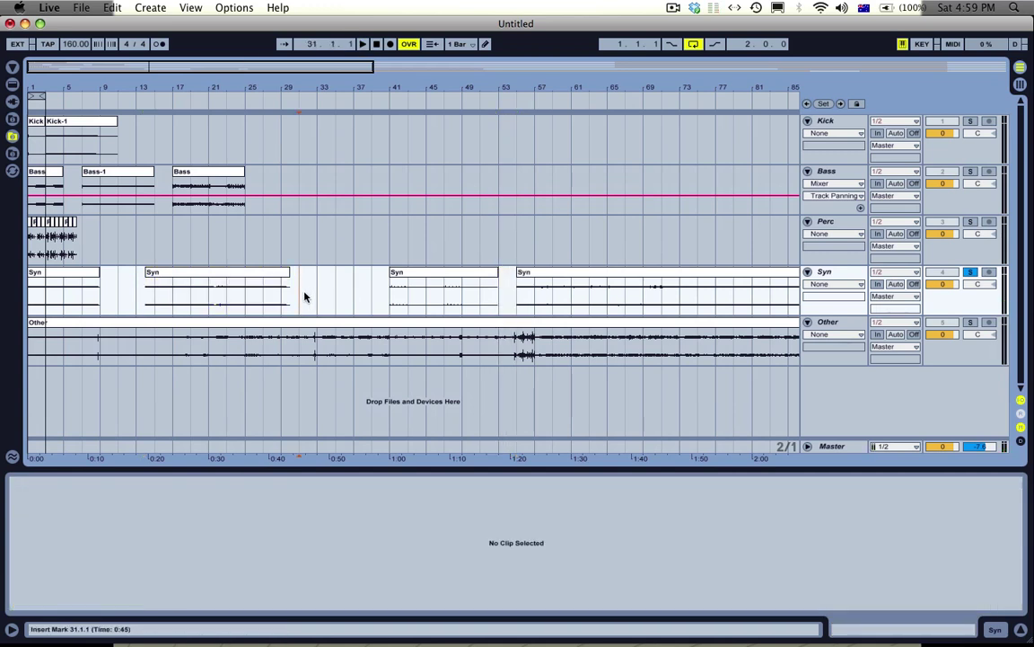
key("super+v")
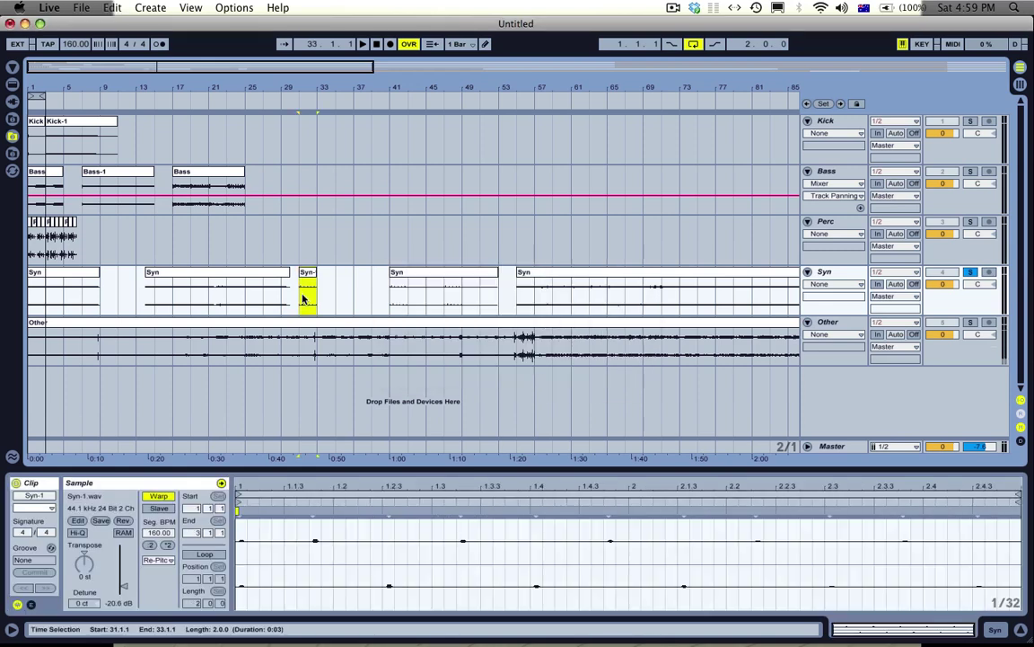
- Audition the Syn audio from bar 61 and delete the Syn clip between bars 41 and 53
left_click(573, 290)
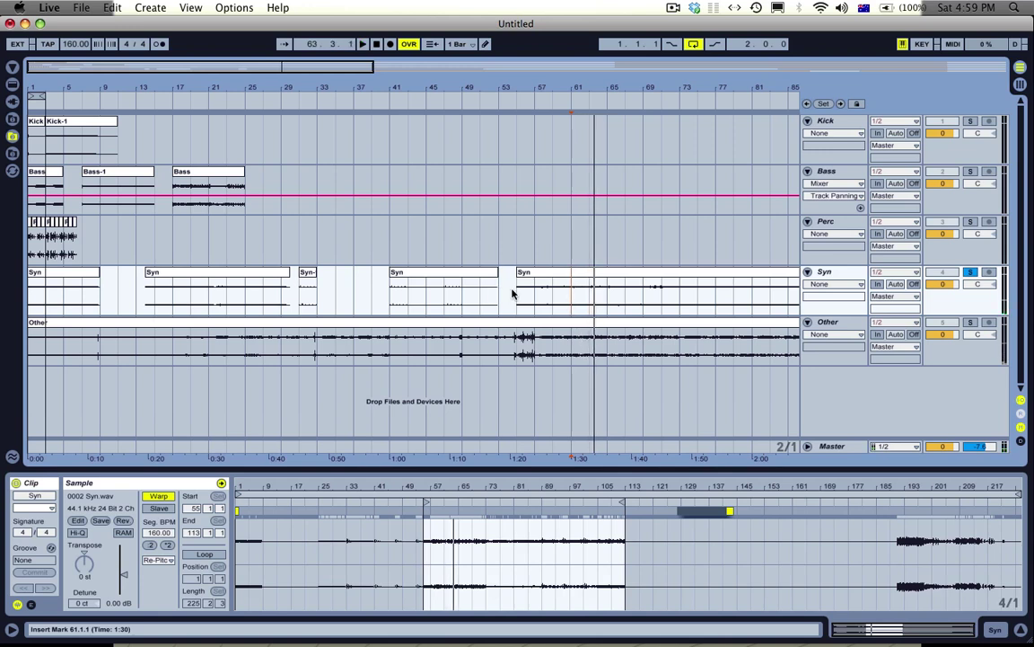
left_click(299, 303, "shift")
key("space")
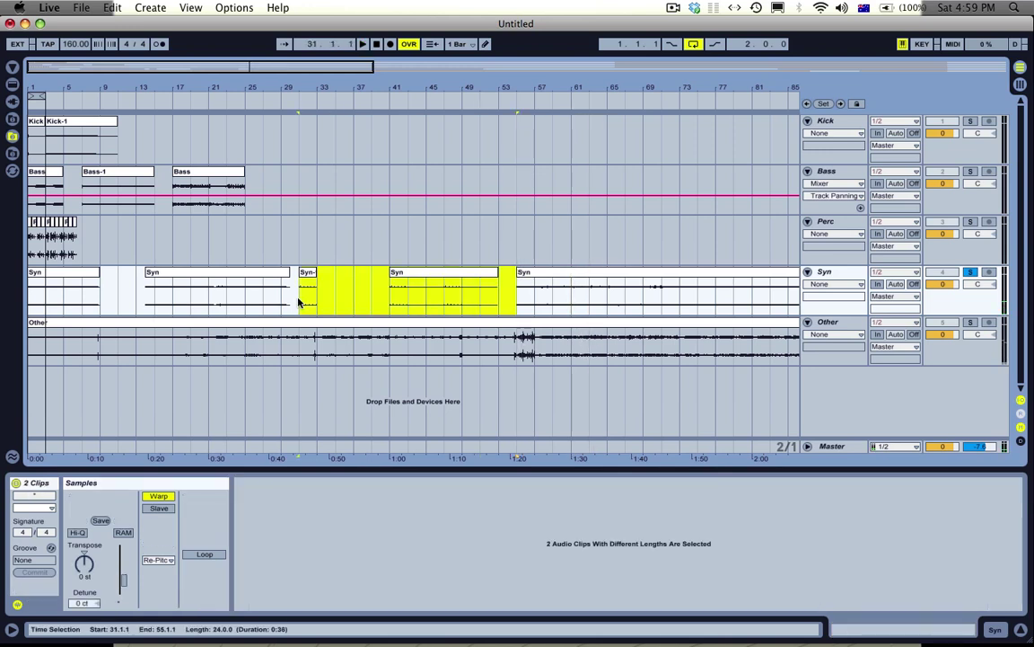
left_click(439, 269)
- Audition the Syn clip that starts at bar 55 and delete its audio from bar 55 to bar 57
left_click(600, 273)
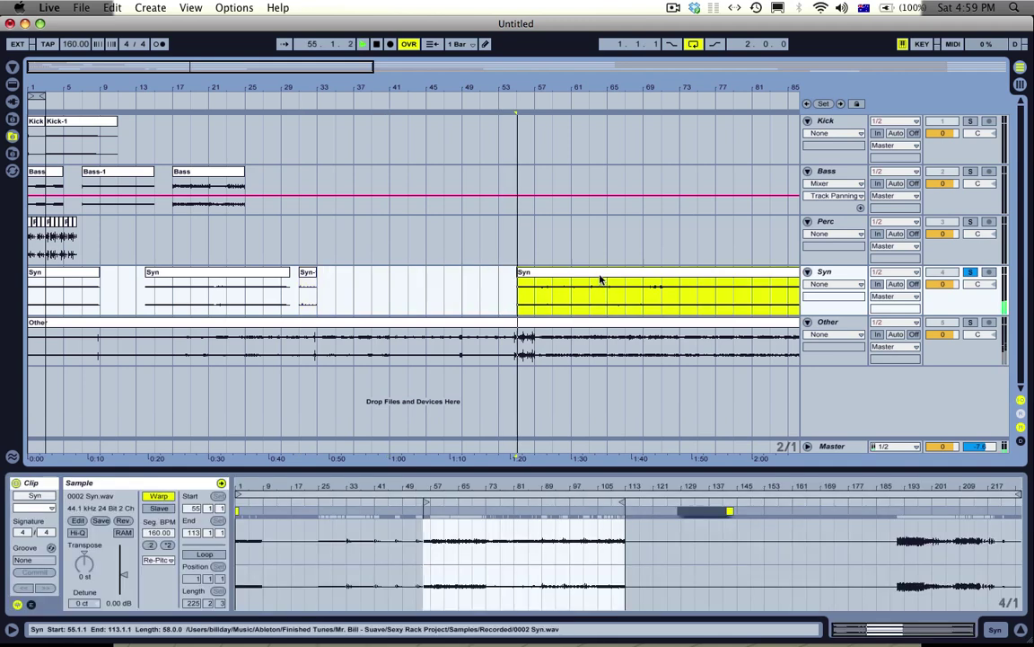
mouse_move(518, 274)
left_mouse_down()
mouse_move(498, 274)
mouse_move(528, 273)
mouse_move(512, 275)
left_mouse_up()
key("space")
left_click_drag(597, 89, 420, 89)
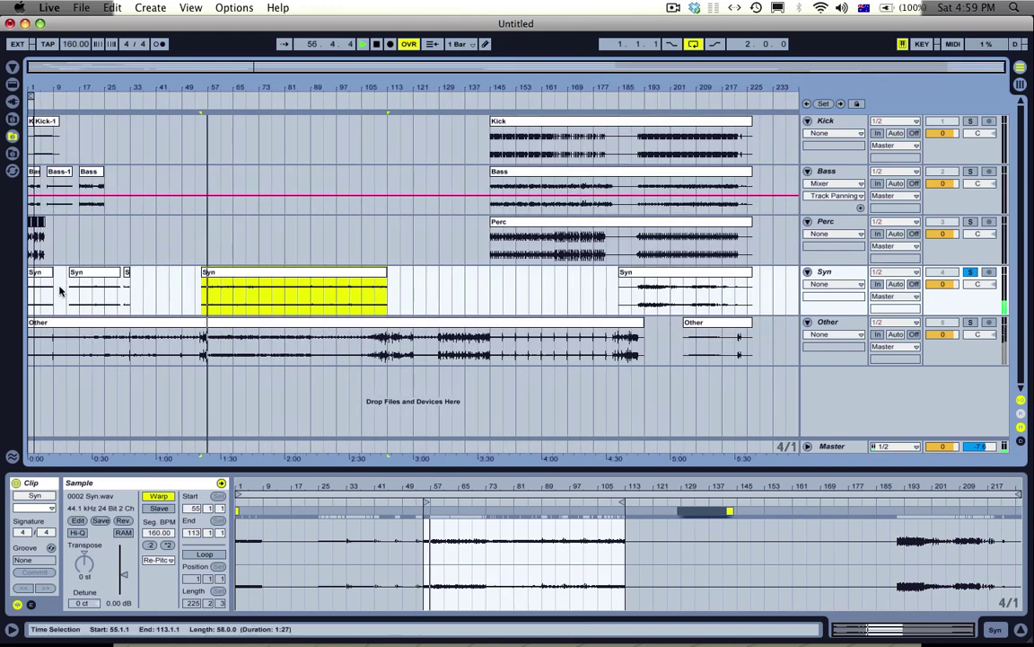
left_click(34, 274)
key("space")
key("space")
left_click_drag(213, 87, 176, 144)
left_click_drag(176, 294, 143, 297)
key("Delete")
- Audition the Syn clip from bar 57 and place the insert mark at bar 65
left_click(238, 271)
key("space")
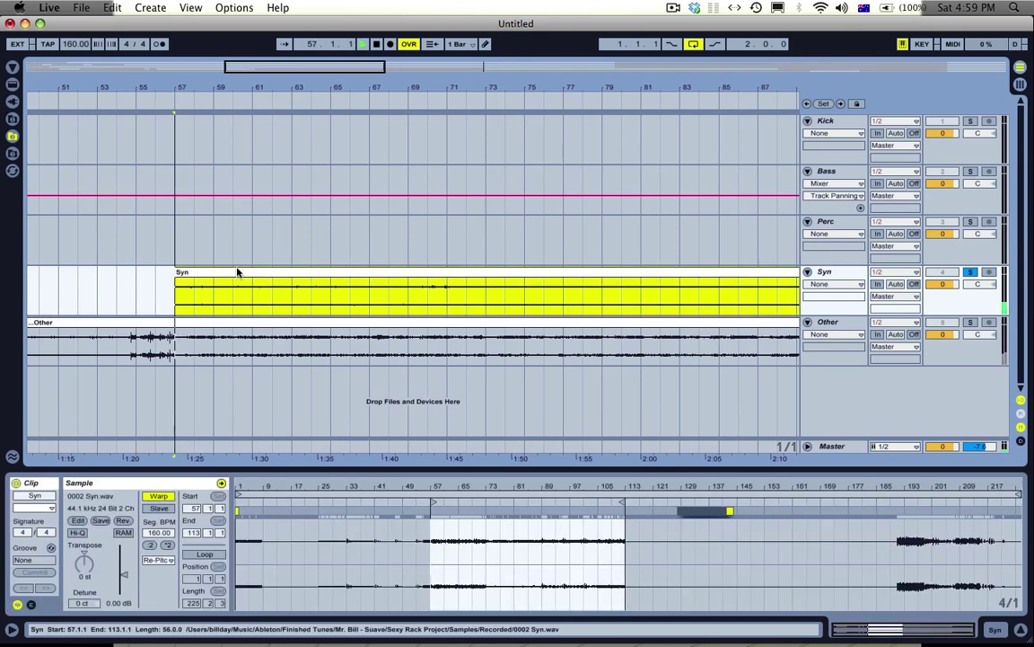
left_click_drag(289, 74, 183, 77)
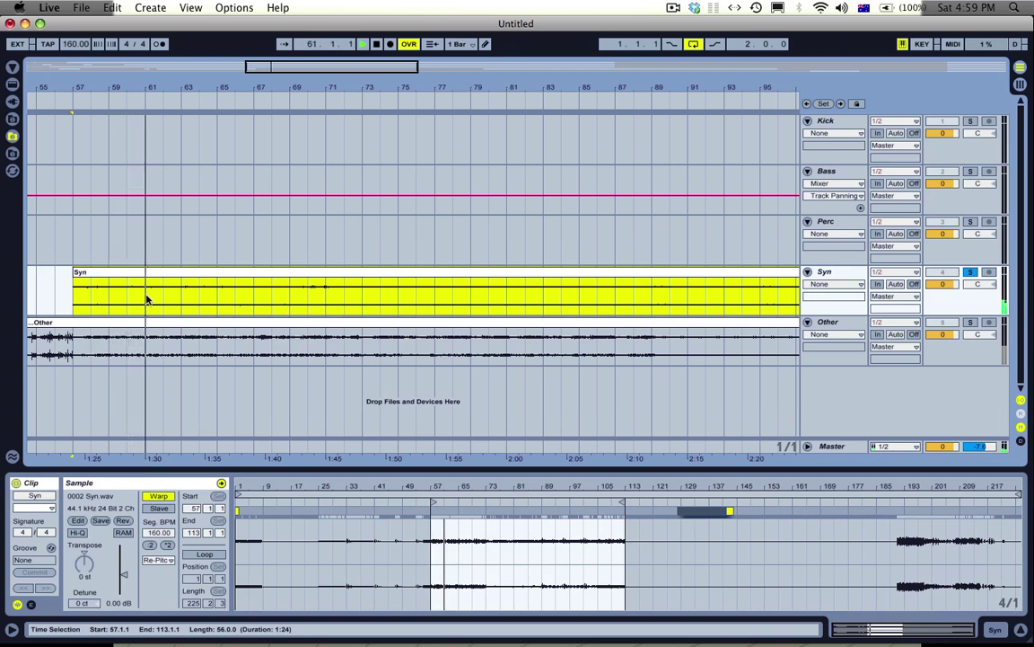
left_click(216, 296)
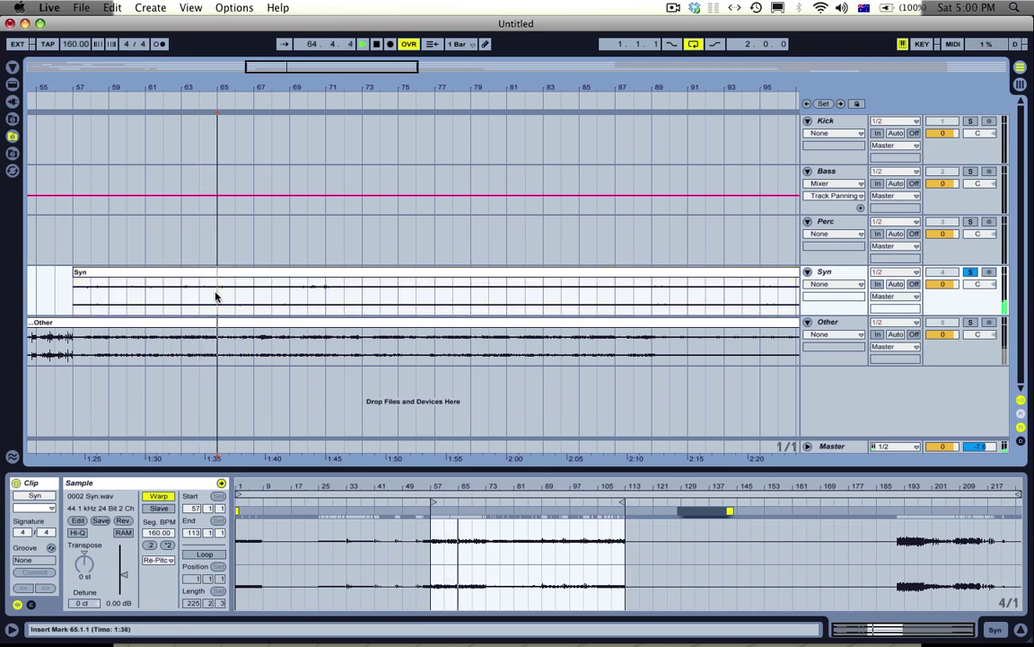
key("space")
- Consolidate bars 57 to 65 of the Syn clip with looping on and move the clip beside the short Syn clip at bar 31
left_click_drag(216, 296, 81, 295)
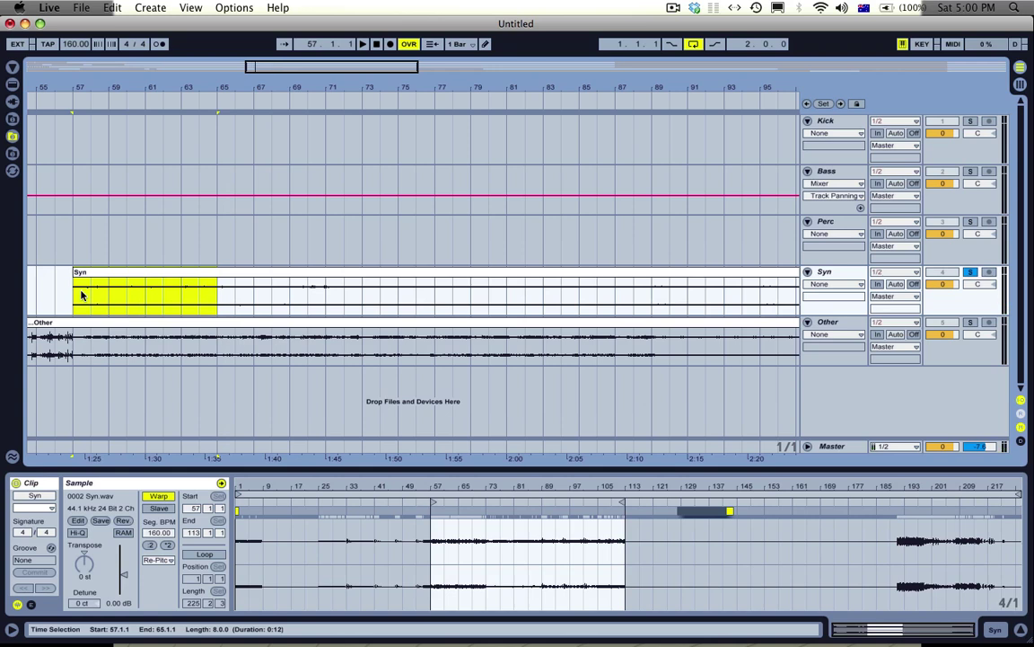
key("super+j")
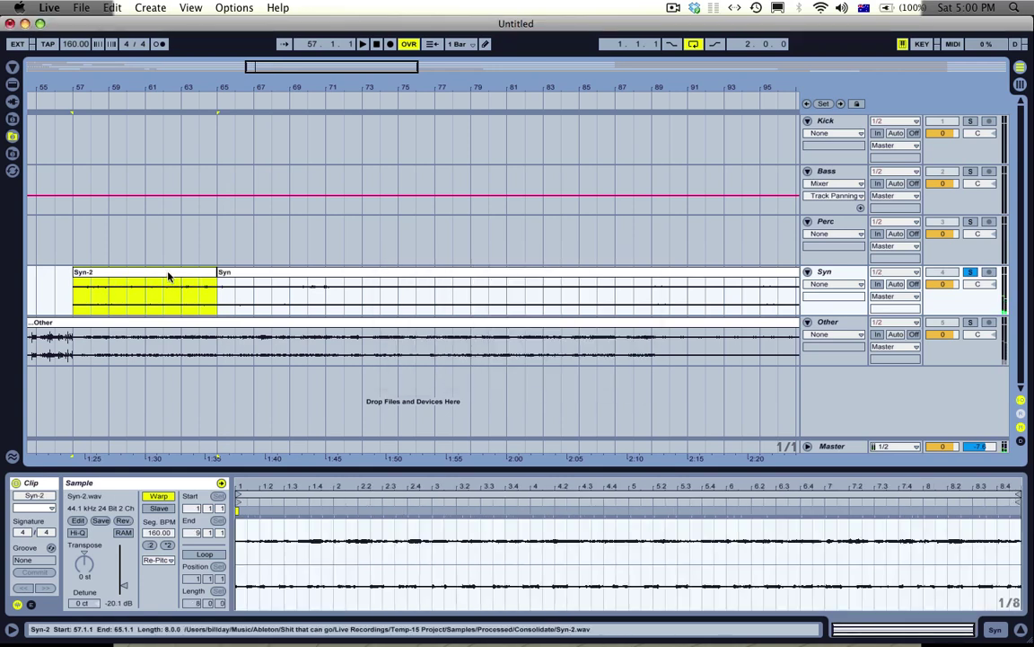
left_click(214, 555)
left_click(233, 70)
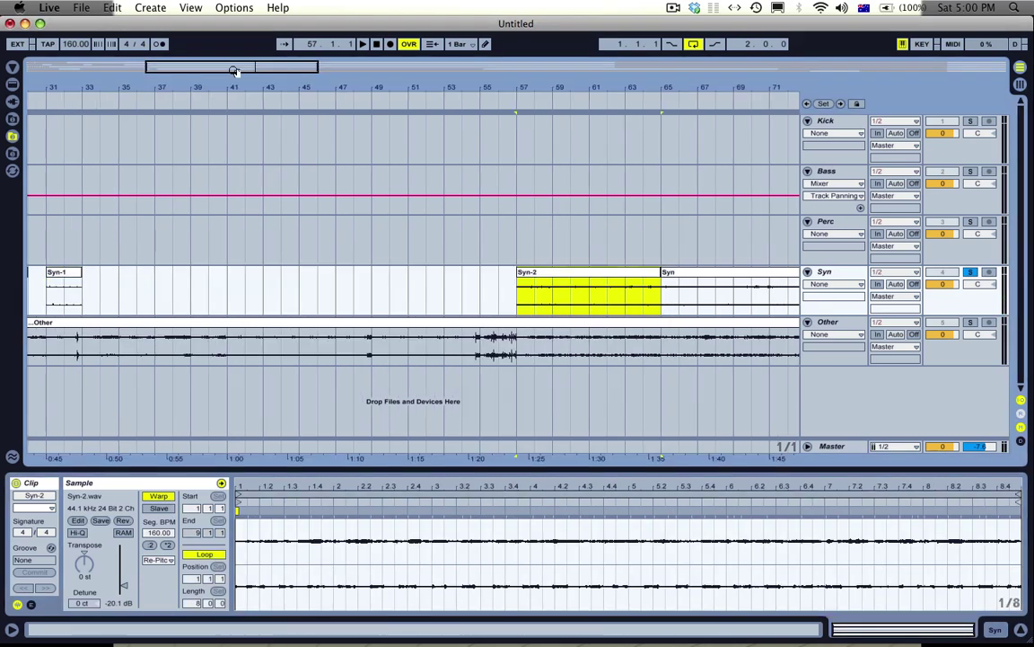
left_click_drag(526, 272, 107, 274)
- Audition the remaining Syn clip from bar 65 onward, comparing several points to find where a new section begins
left_click(721, 270)
key("space")
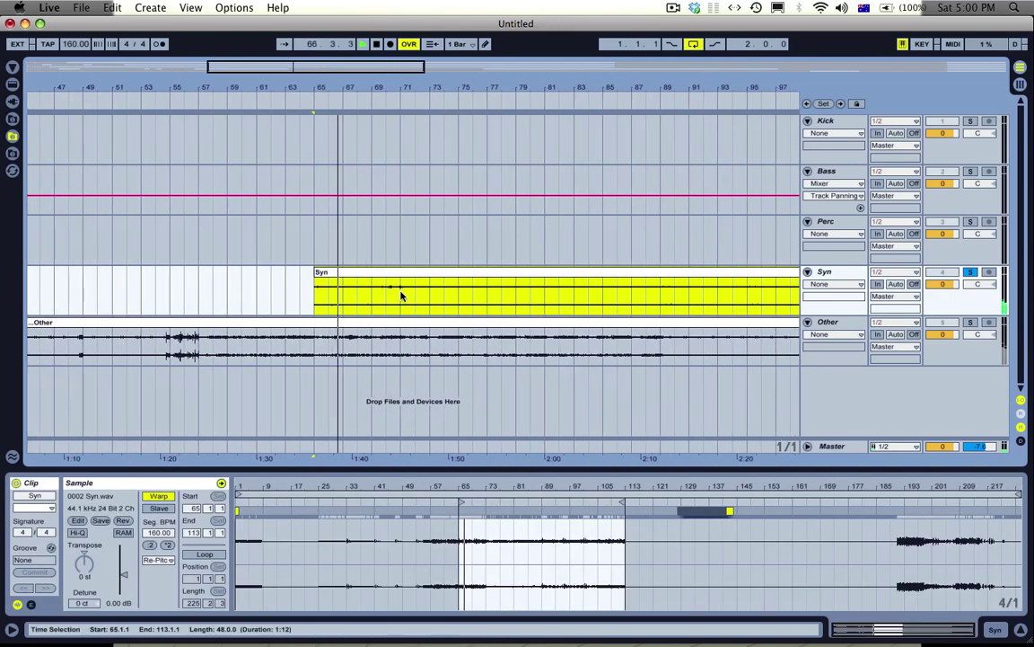
left_click(393, 294)
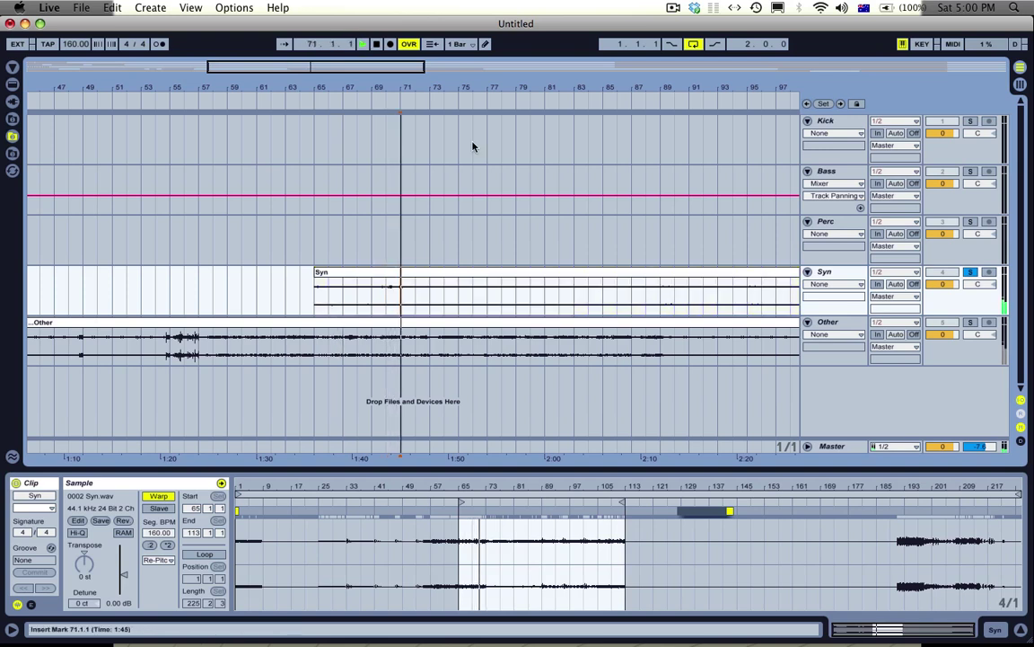
left_click_drag(383, 87, 383, 69)
left_click(410, 304)
key("space")
key("space")
key("space")
left_click(379, 282)
key("space")
left_click_drag(379, 289, 369, 291)
key("space")
key("space")
- Delete the Syn audio from bar 65 to bar 73
left_click(365, 292)
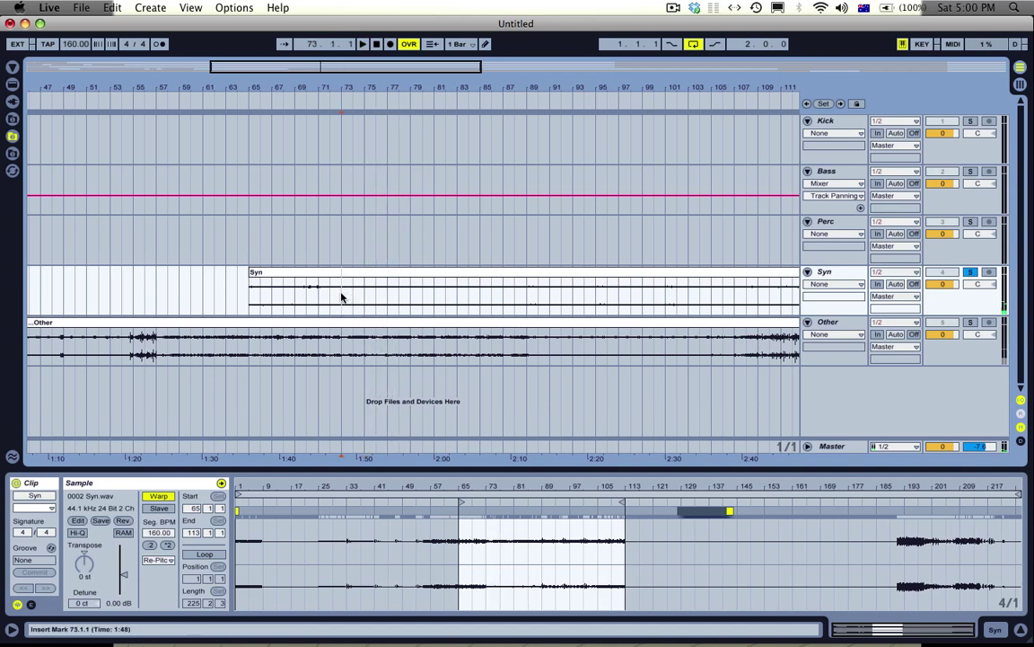
left_click_drag(335, 293, 208, 305)
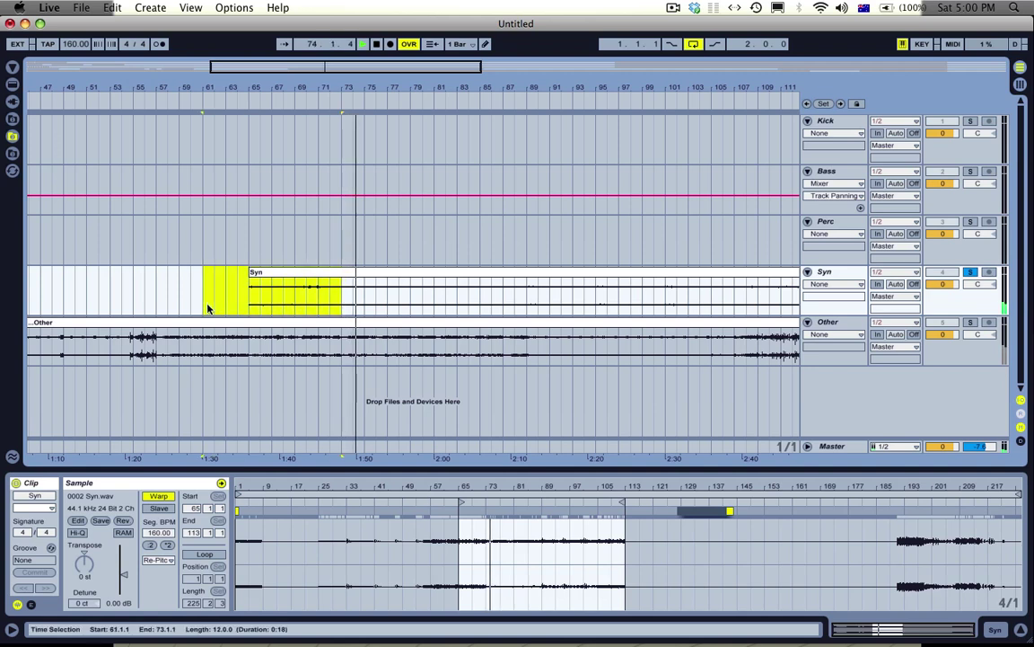
key("Delete")
- Split out bars 73 to 81 of the Syn clip, consolidate them with looping on, and move the clip toward the collected Syn clips
left_click(347, 303)
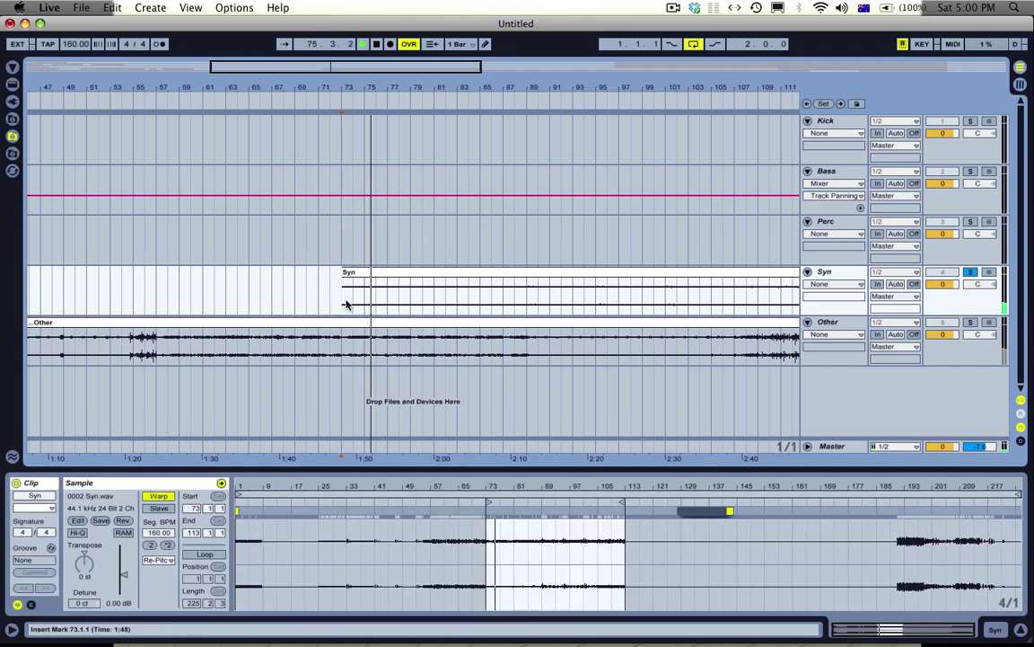
left_click_drag(347, 303, 433, 305)
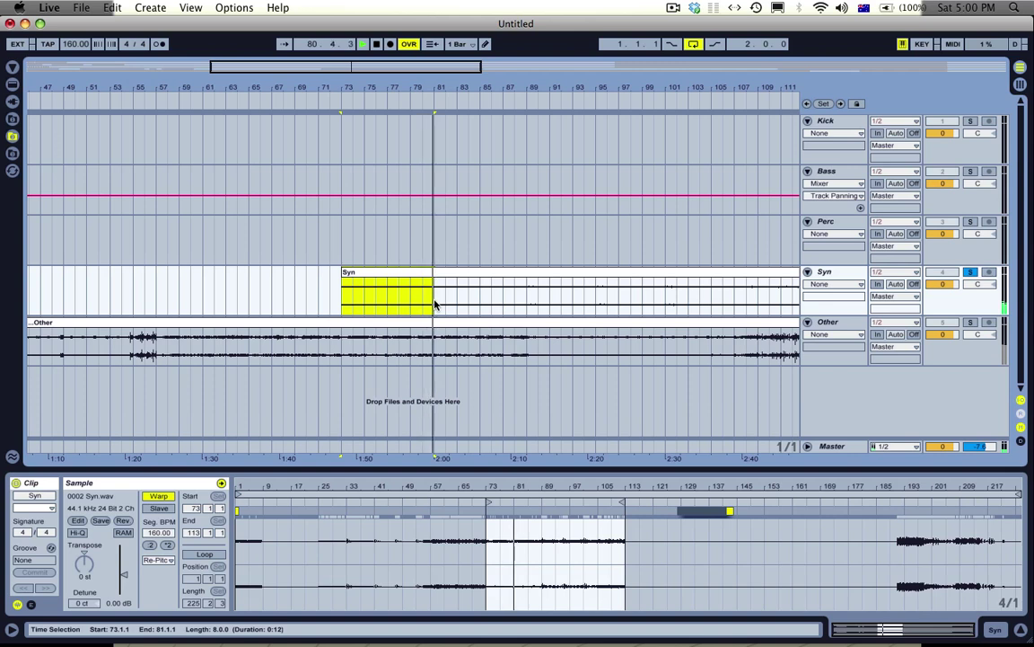
key("super+e")
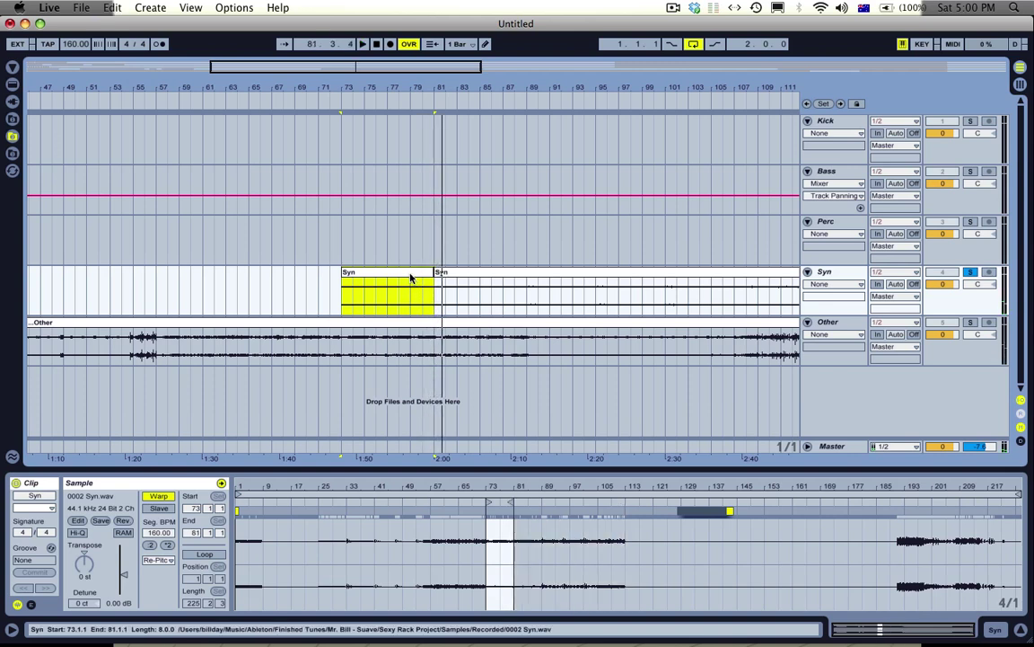
key("super+j")
left_click(204, 554)
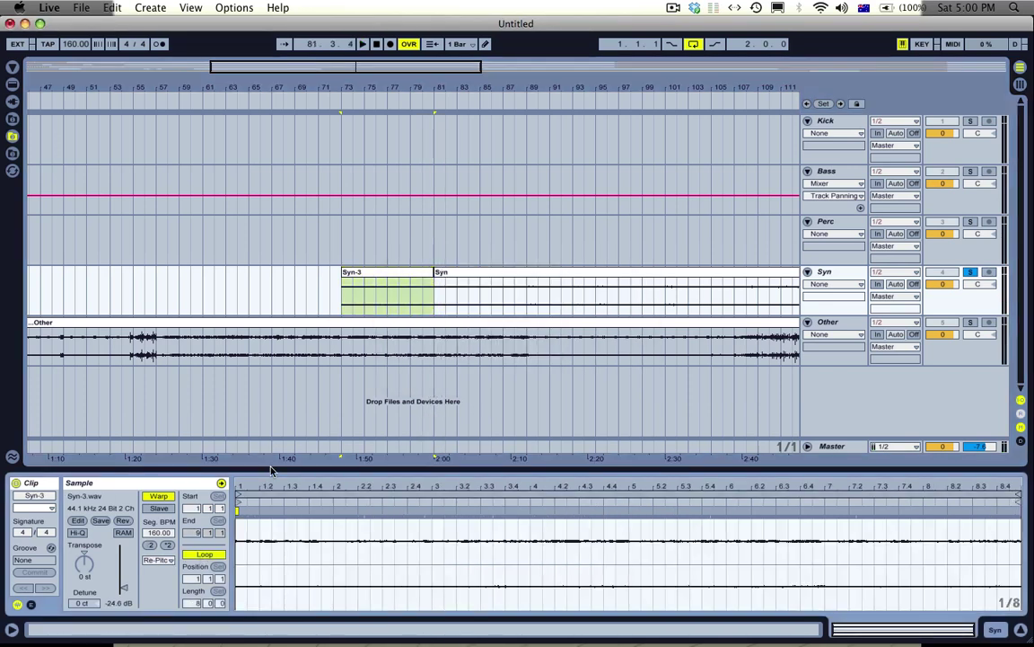
left_click_drag(392, 269, 79, 272)
- Audition the remaining Syn clip from bar 81 onward and delete its audio from bar 81 to bar 89
left_click(487, 273)
left_click_drag(626, 85, 378, 87)
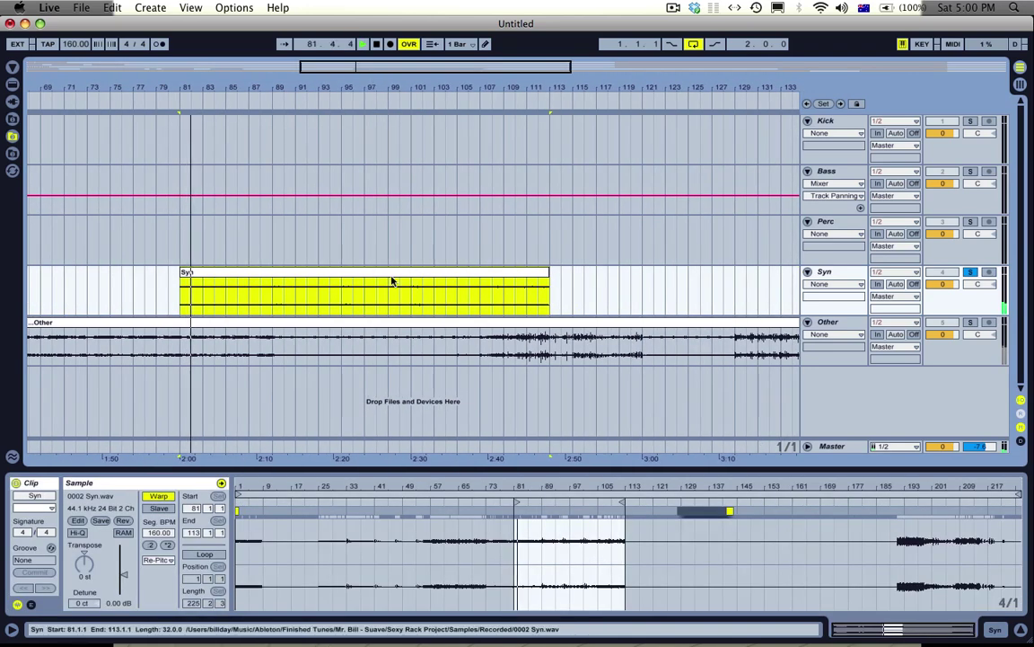
left_click(275, 298)
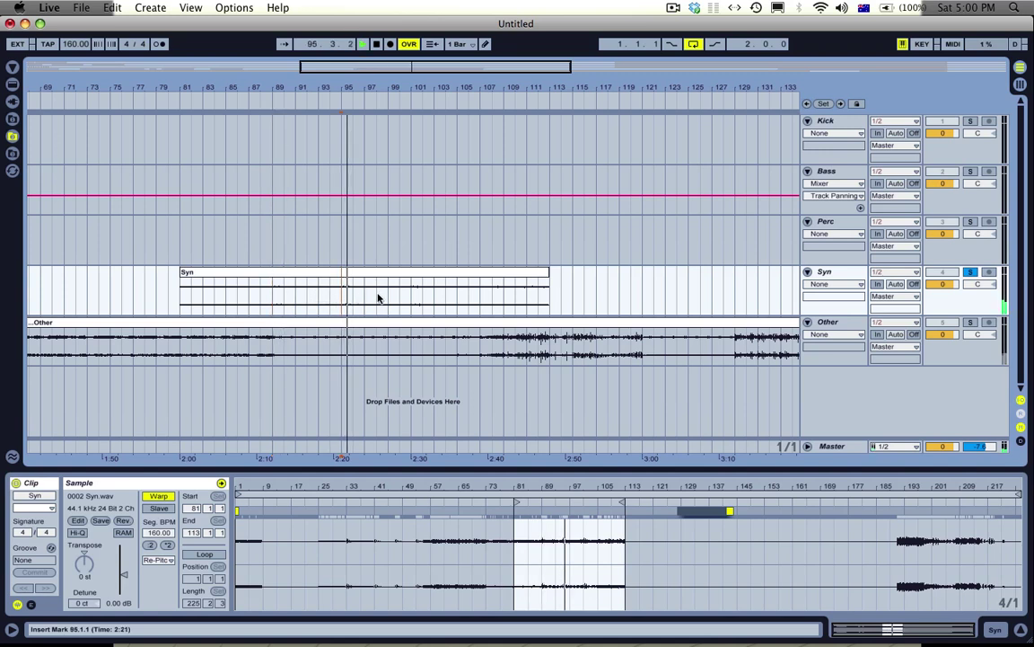
left_click_drag(270, 293, 176, 299)
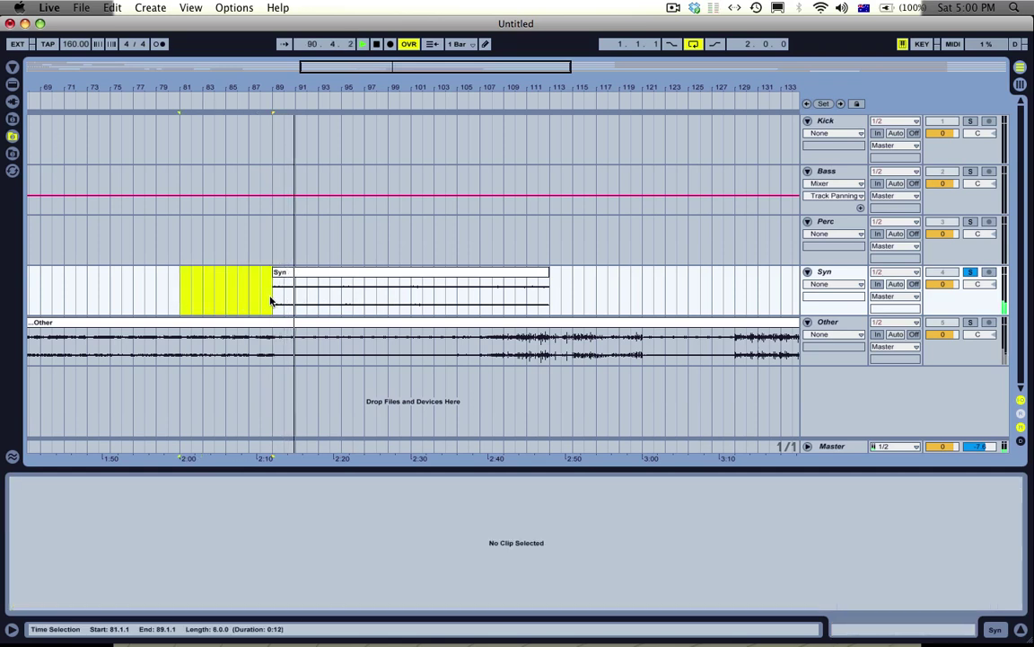
- Split out bars 89 to 97 of the Syn clip, consolidate them with looping on, and move the clip back to bar 70
left_click_drag(270, 302, 364, 295)
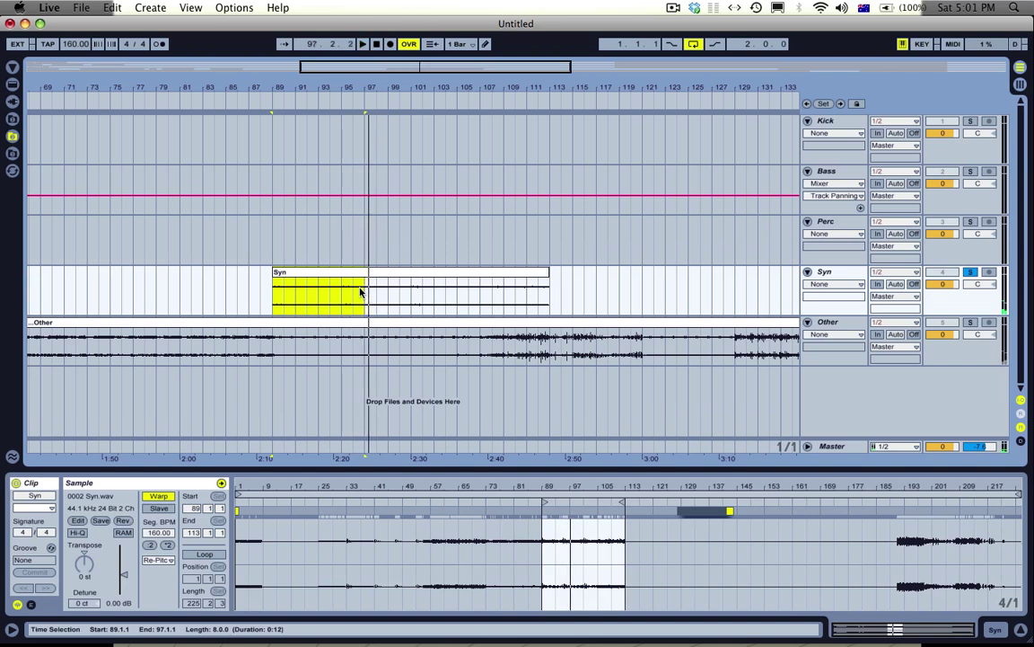
key("super+e")
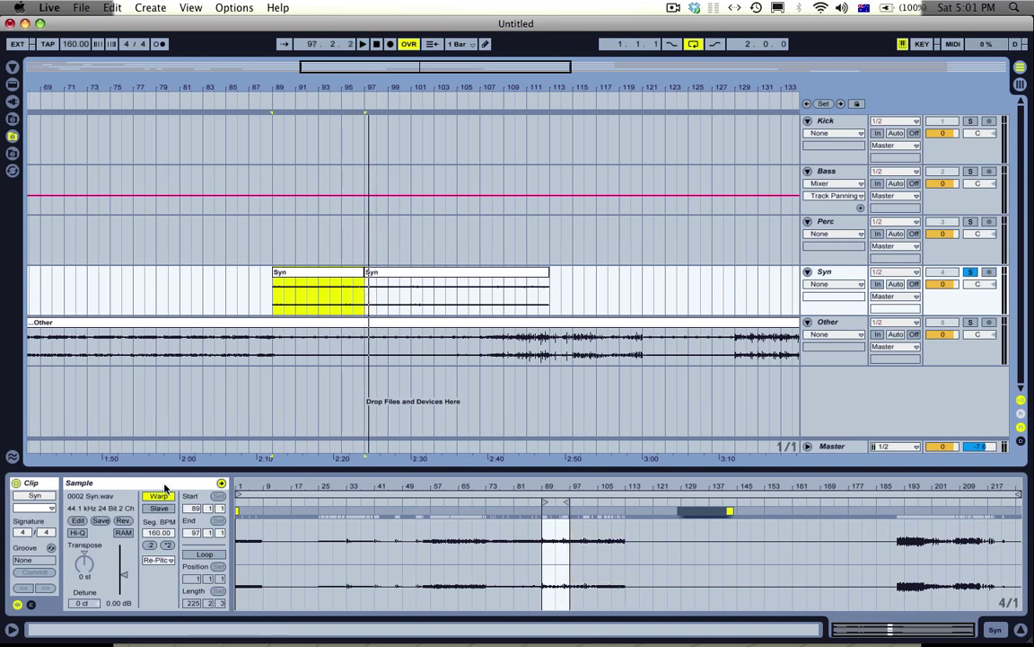
key("super+j")
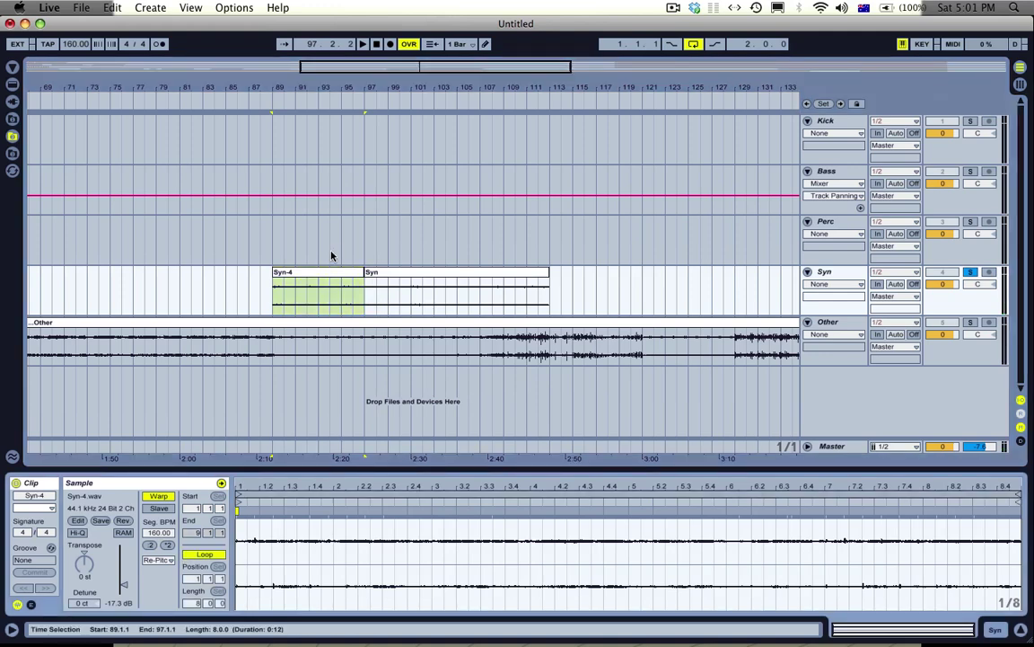
left_click_drag(282, 272, 99, 272)
left_click(414, 272)
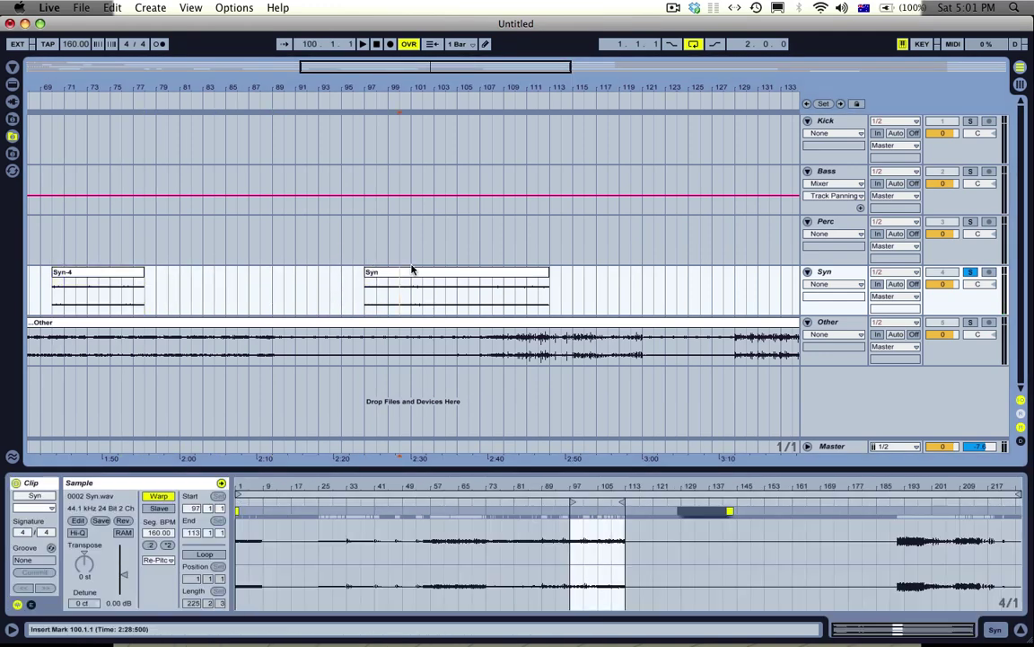
left_click(413, 273)
key("space")
key("space")
key("space")
key("Delete")
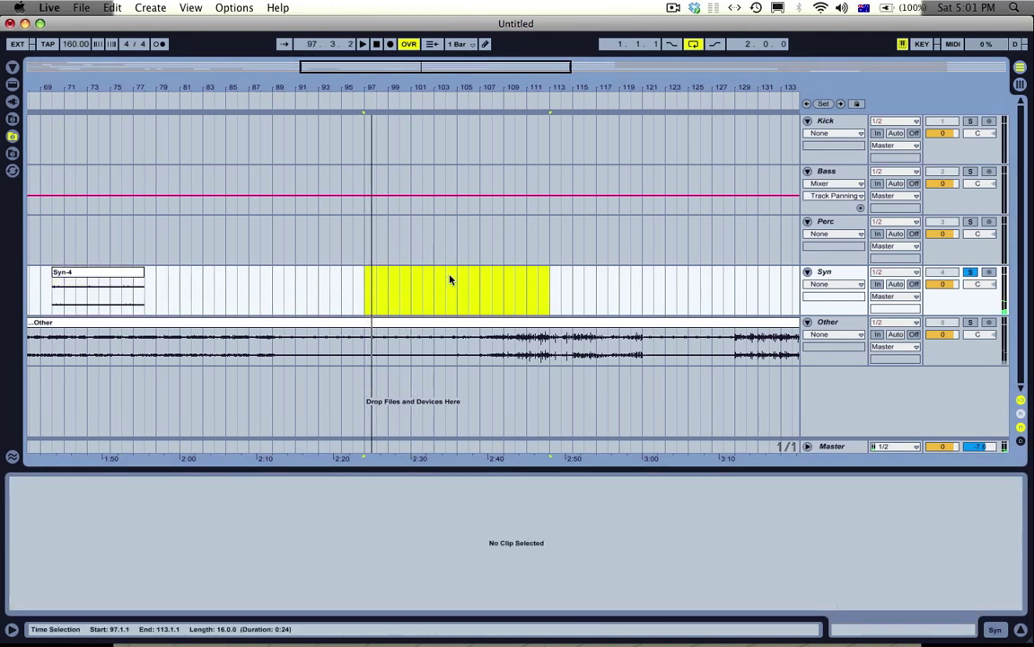
- Audition points in the Syn clip between bars 97 and 113, and delete the audio from bar 97 to bar 105
left_click(477, 295)
left_click(516, 292)
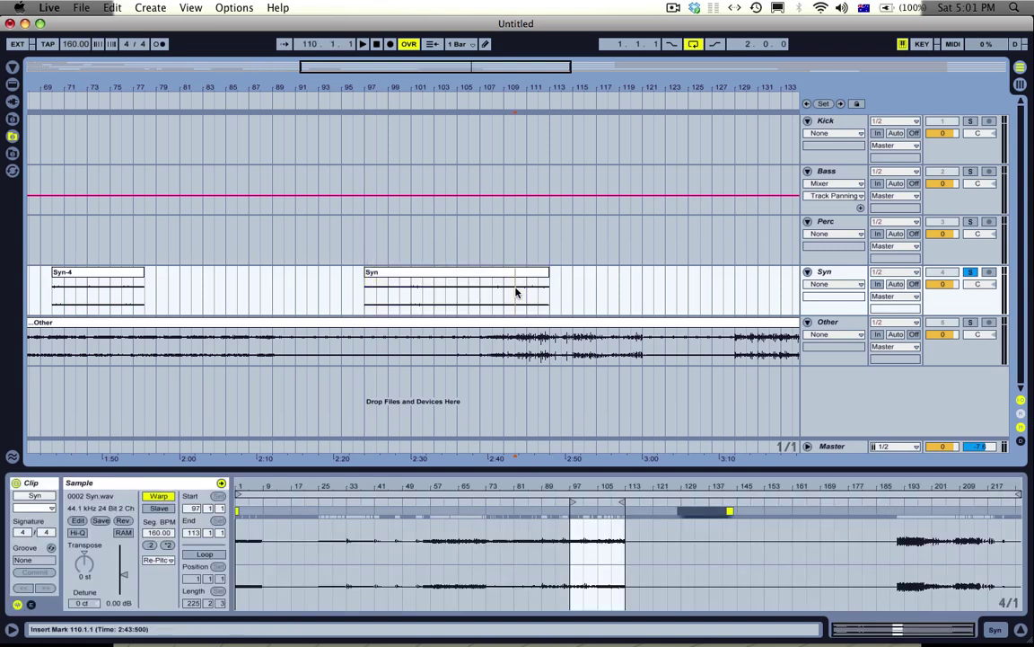
left_click(492, 296)
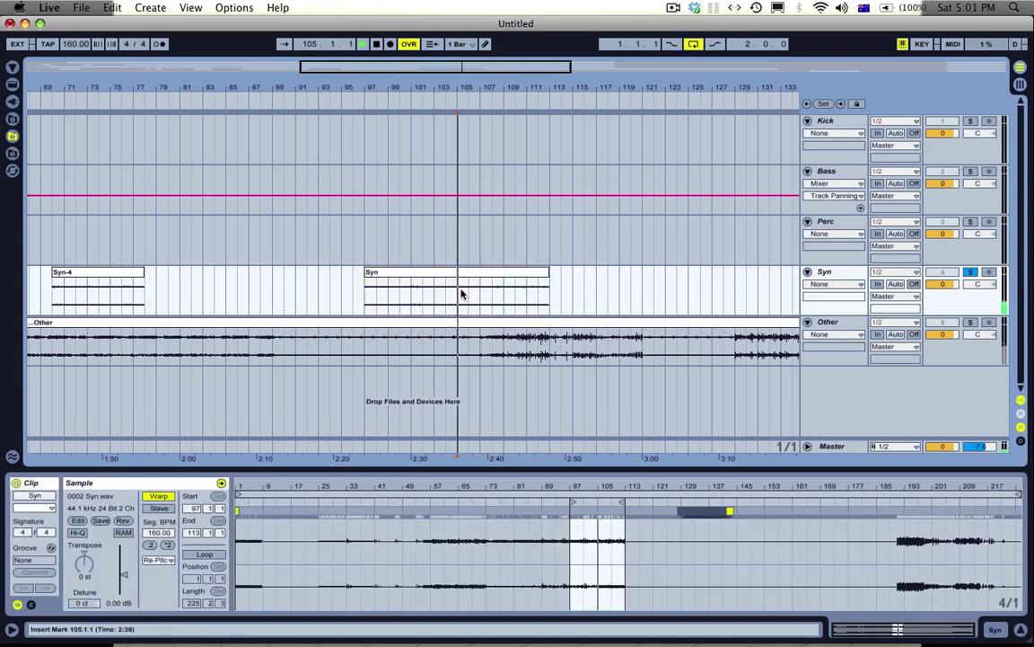
left_click_drag(459, 294, 362, 298)
key("Delete")
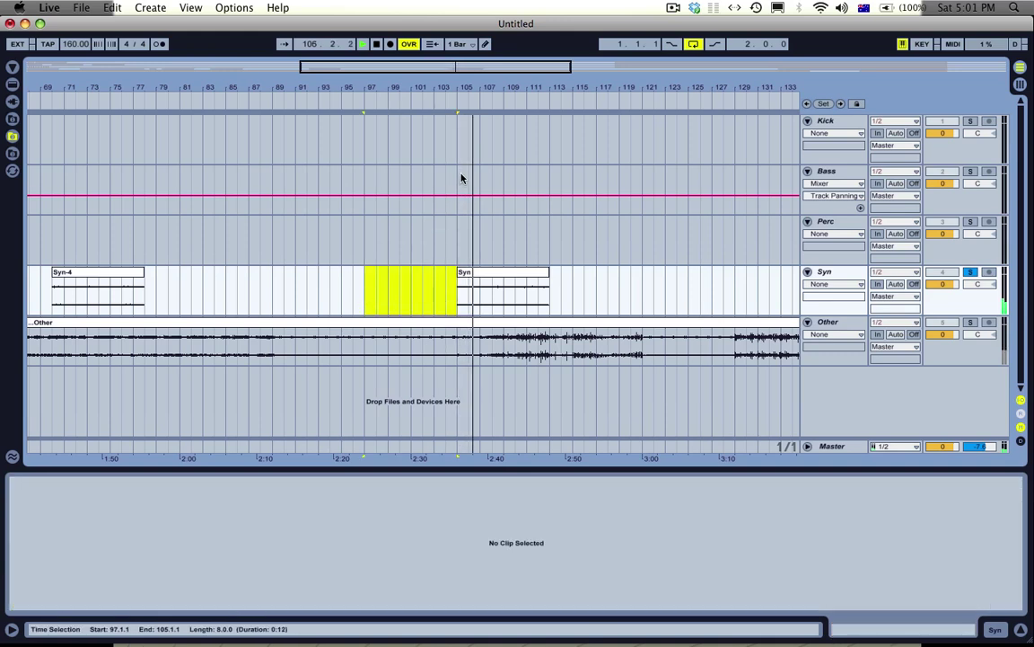
- Consolidate the Syn audio from bar 105 to bar 113 with looping on and move the clip to bar 81
left_click_drag(509, 81, 385, 72)
left_click(385, 272)
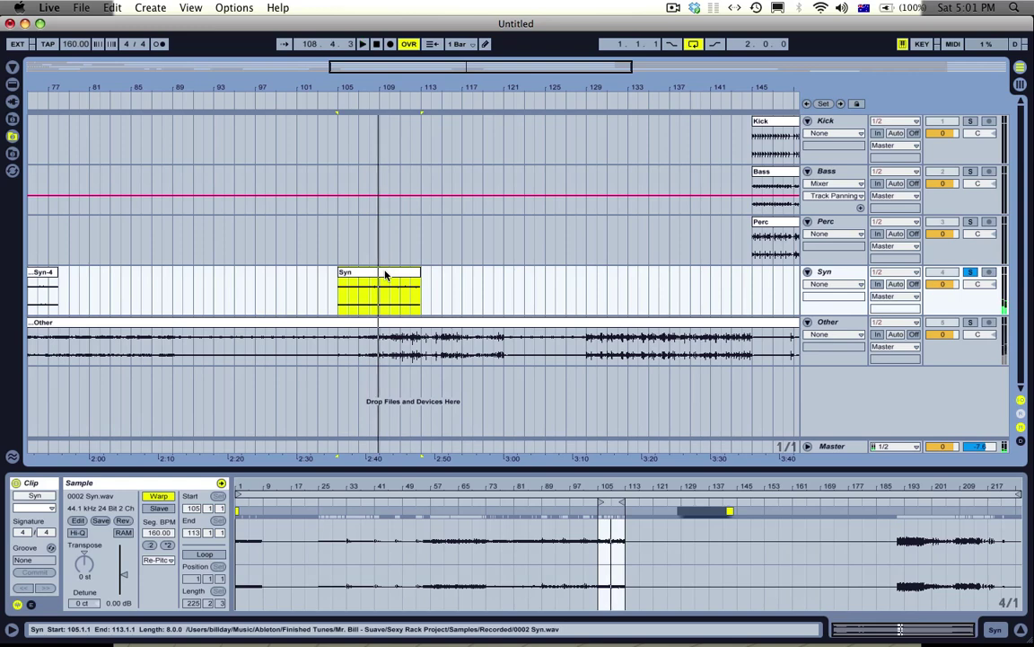
key("super+j")
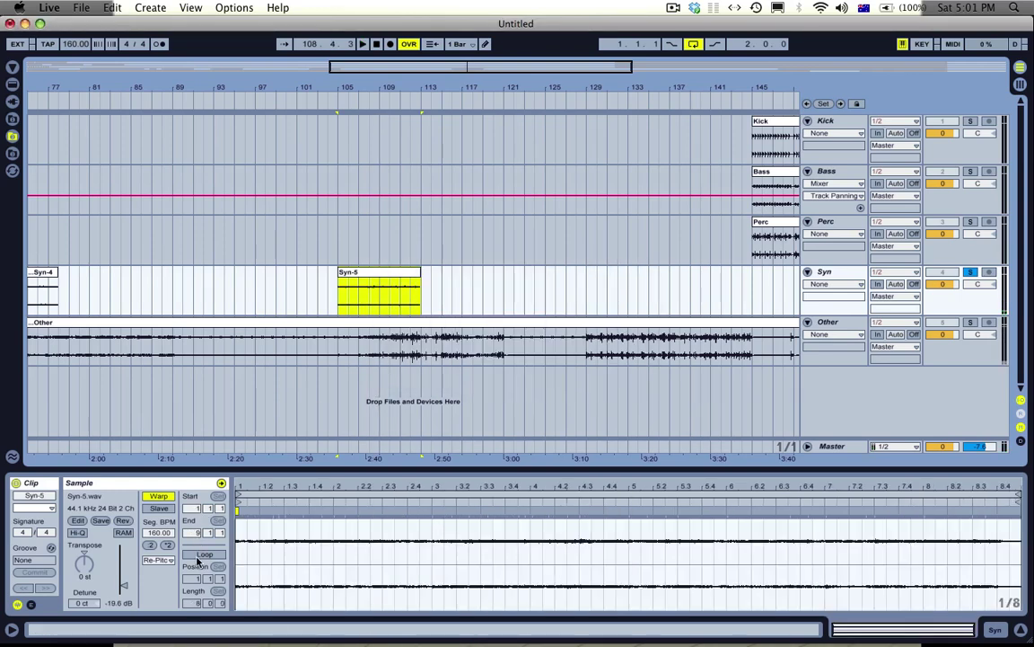
left_click_drag(388, 272, 139, 283)
left_click_drag(671, 83, 671, 63)
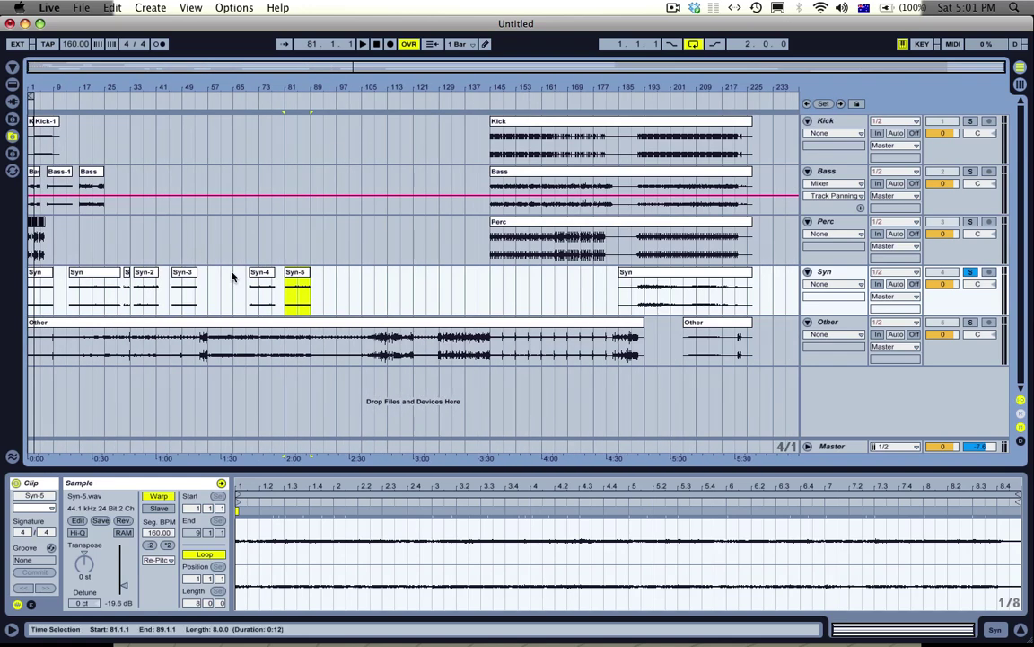
- Solo the Other track and play its long clip from bar 1 with the arrangement loop switched off
left_click(49, 346)
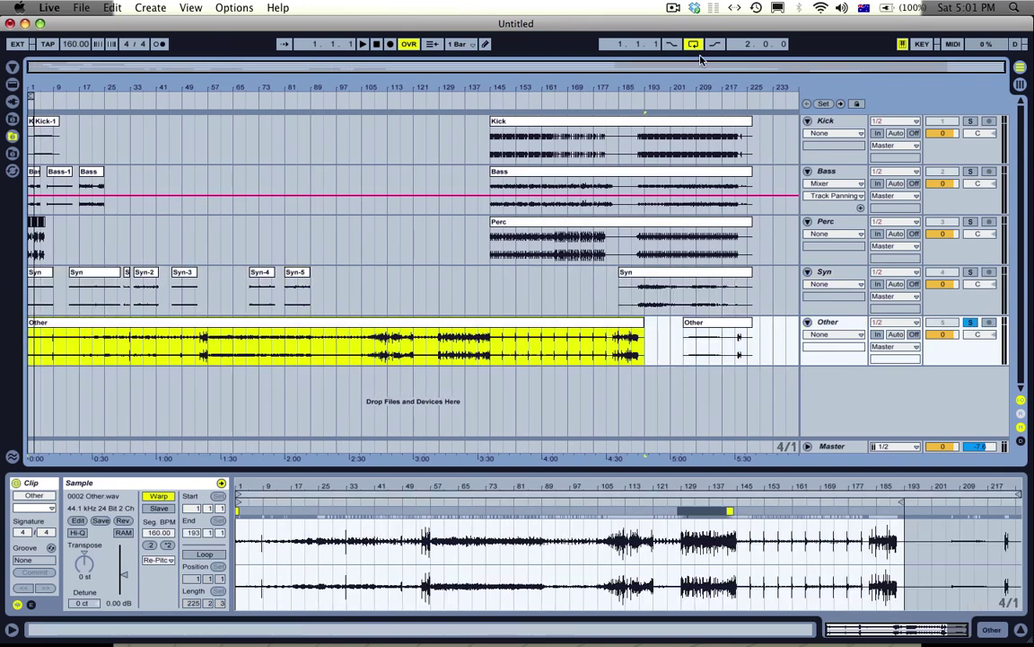
left_click(694, 44)
left_click_drag(43, 84, 44, 125)
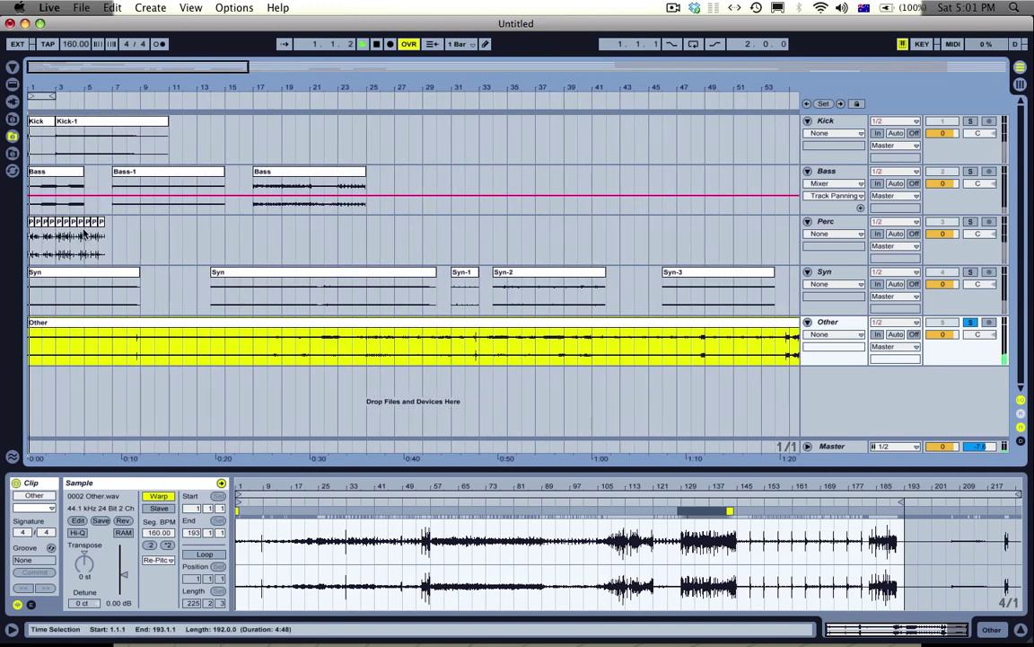
- Split out bars 1 to 9 of the Other clip and consolidate them with looping on
left_click(141, 338)
left_click_drag(141, 338, 47, 339)
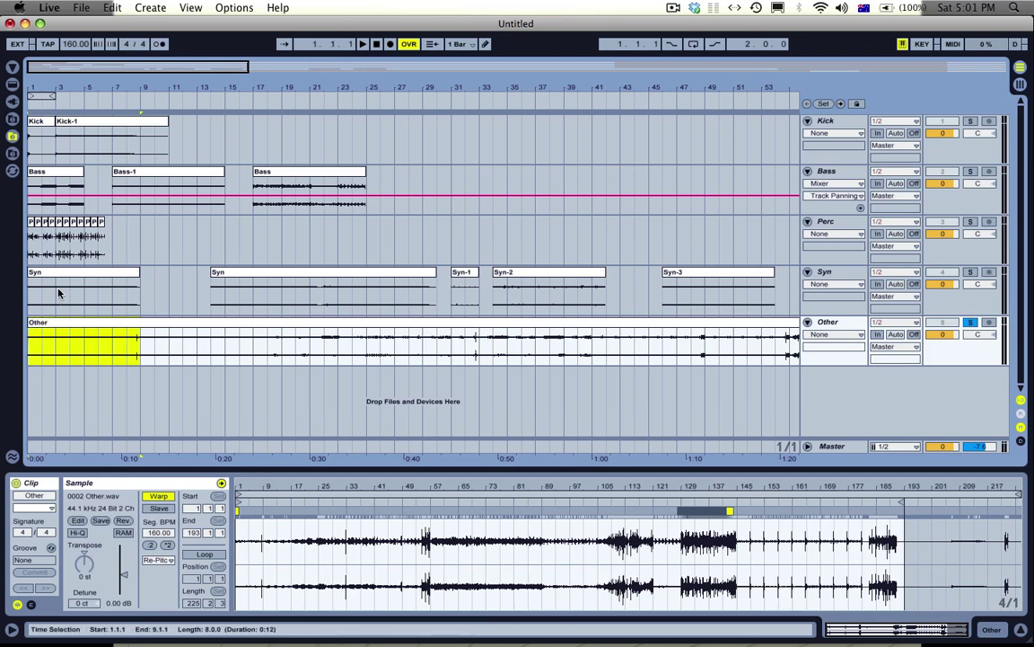
key("super+e")
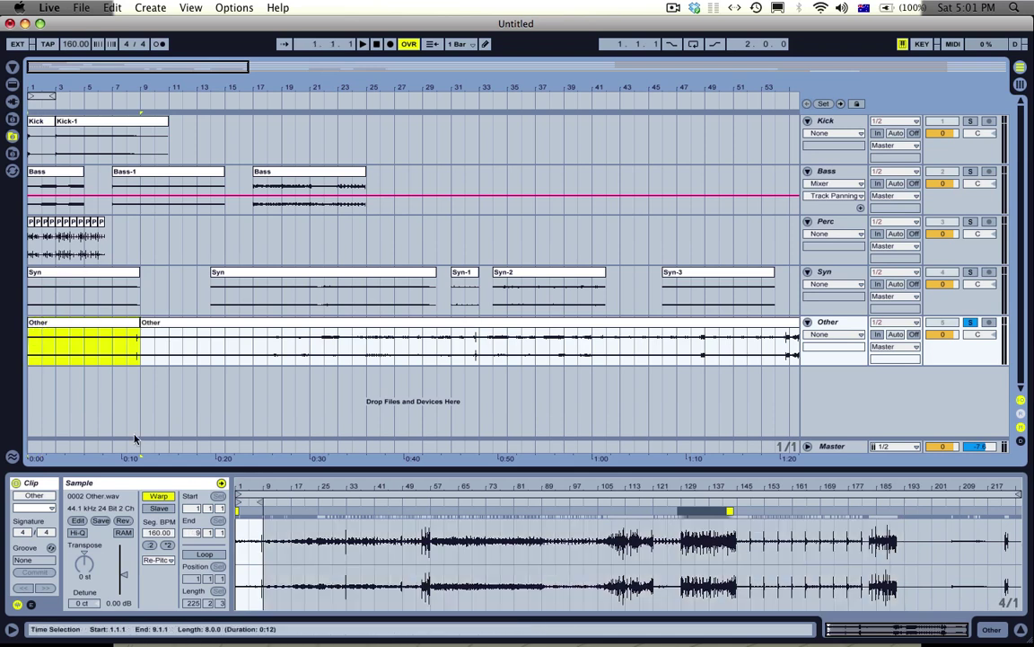
key("super+j")
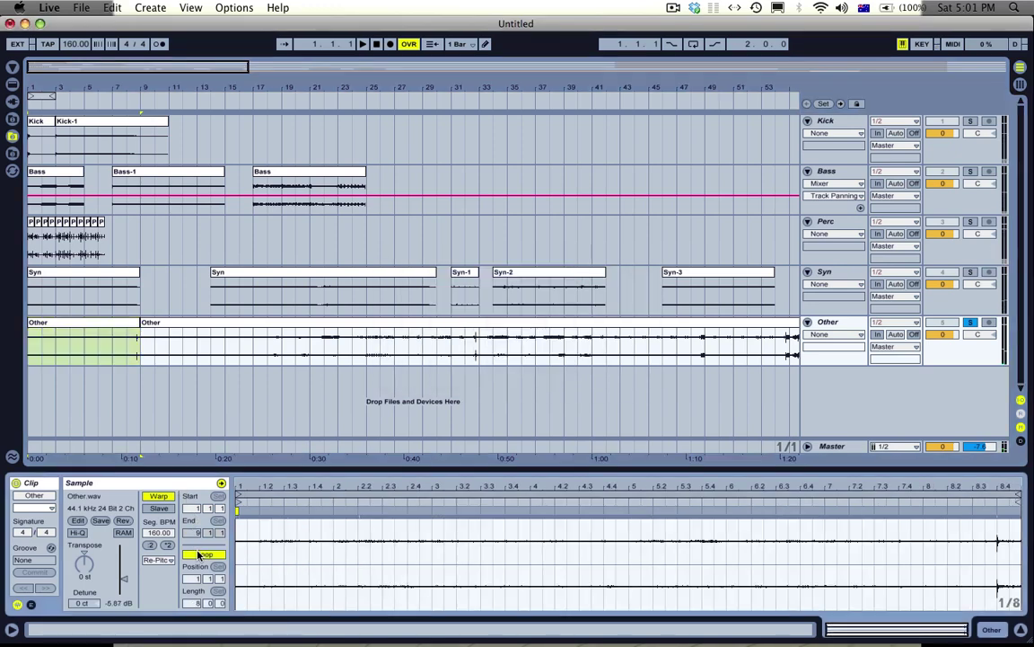
left_click(143, 320)
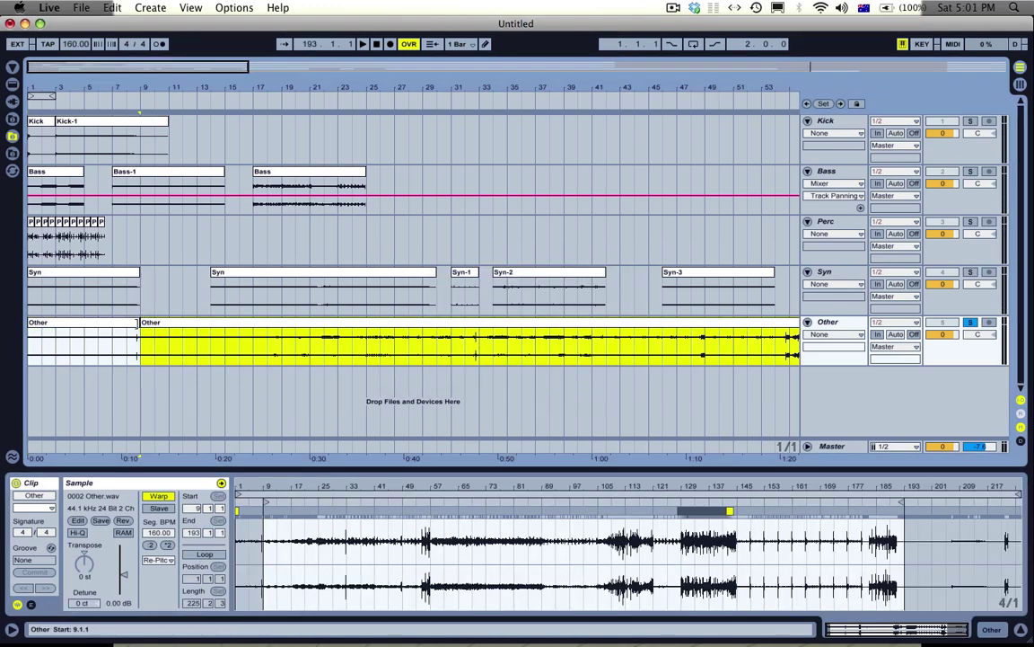
left_click(109, 321)
left_click(84, 275)
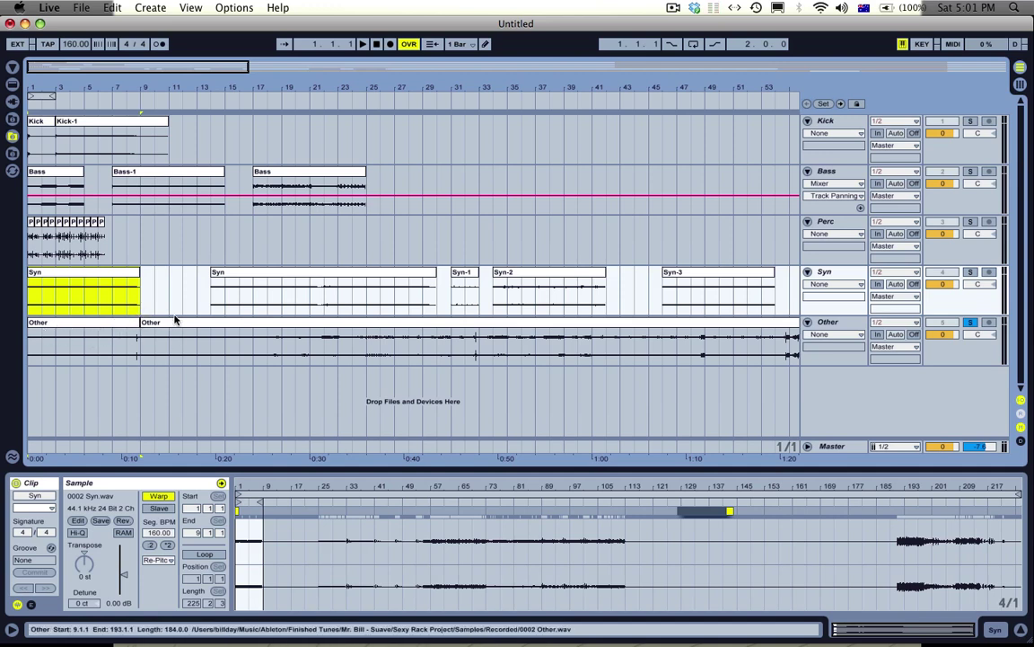
left_click(63, 328)
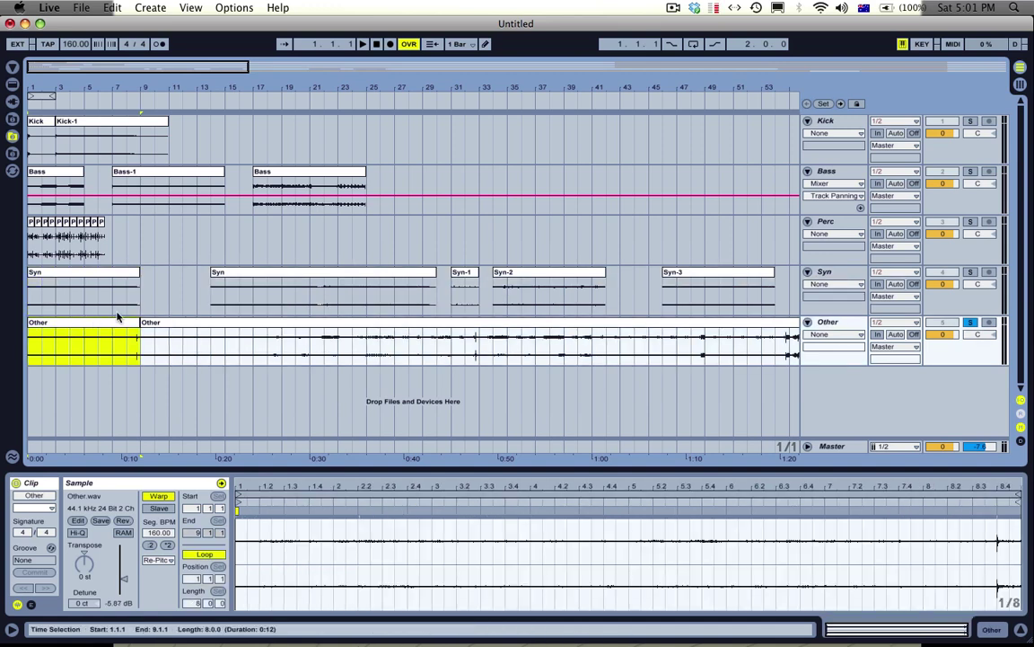
- Audition the remaining Other clip from bar 9 and delete its audio from bar 9 to bar 17
left_click(266, 321)
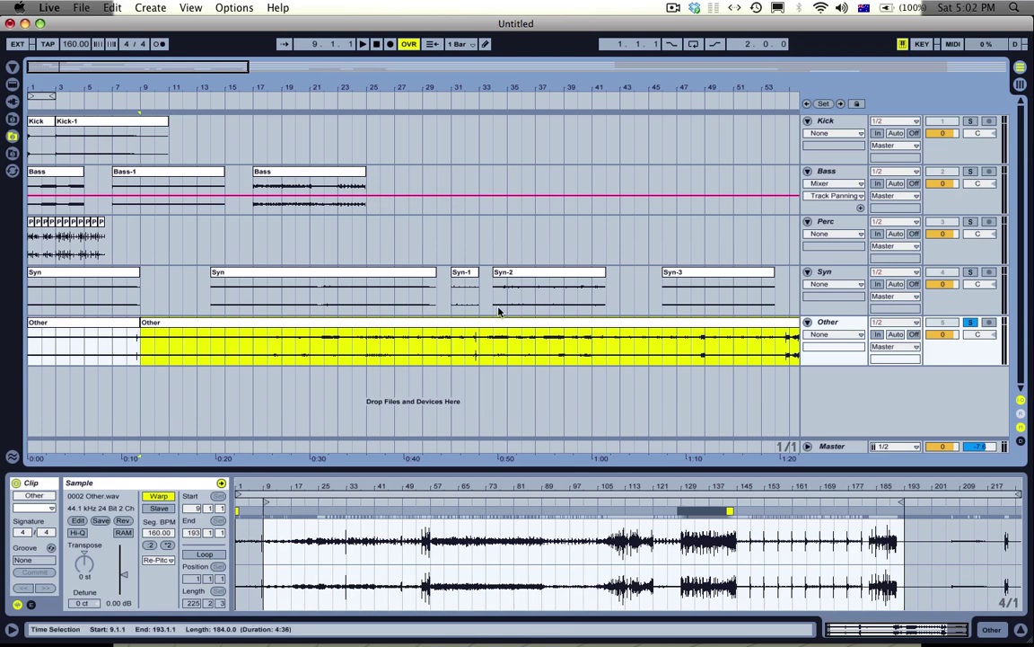
key("space")
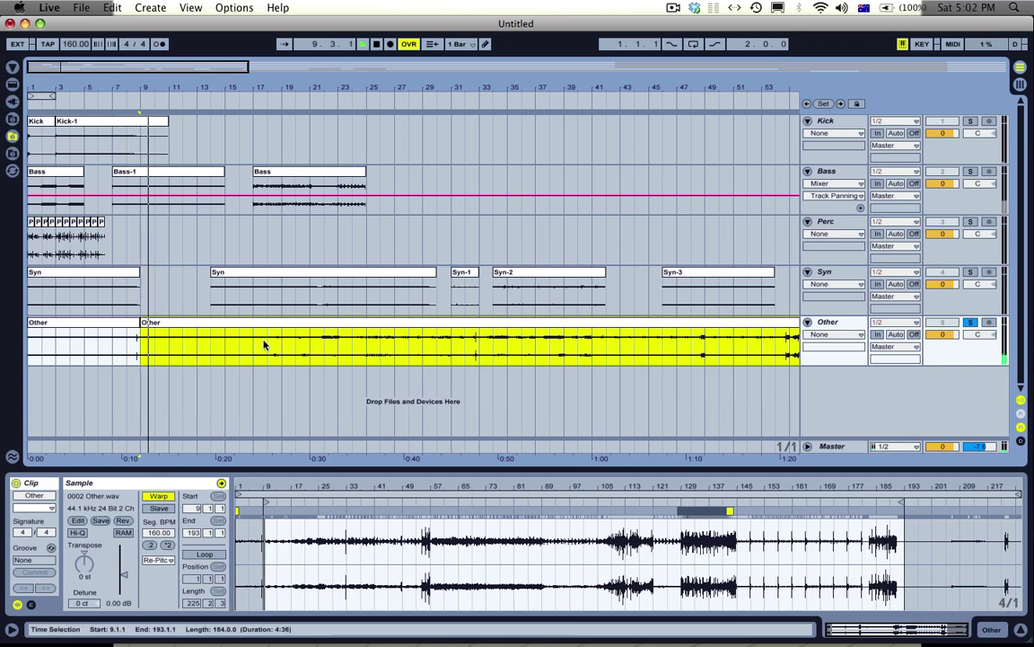
left_click(230, 351)
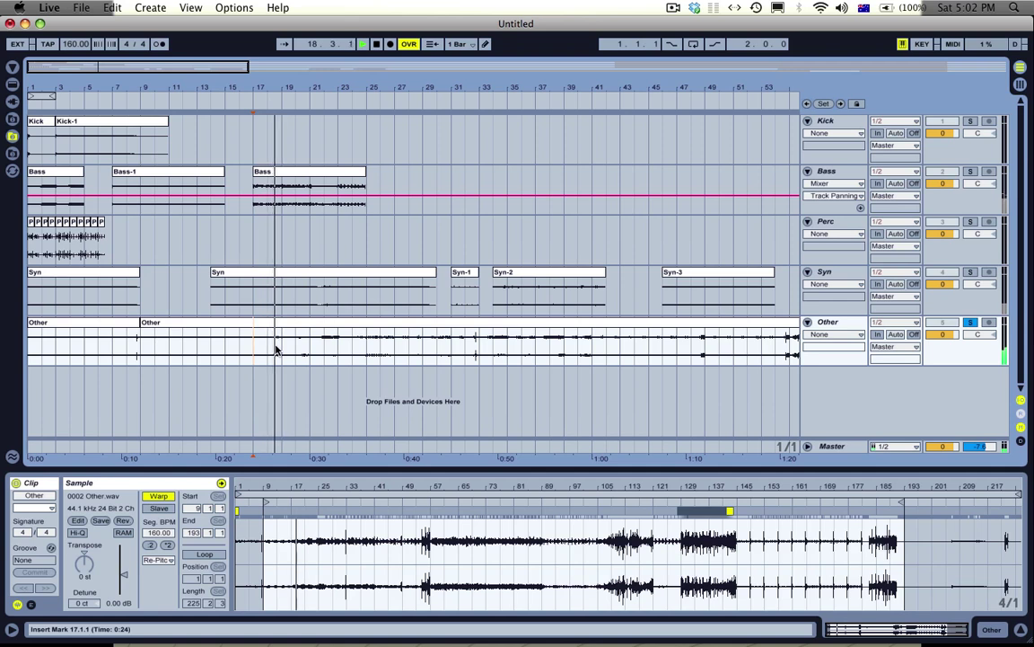
left_click_drag(255, 352, 146, 348)
key("Delete")
- Split out bars 17 to 25 of the Other clip, move them to bar 11, and consolidate them with looping on
left_click_drag(254, 355, 363, 352)
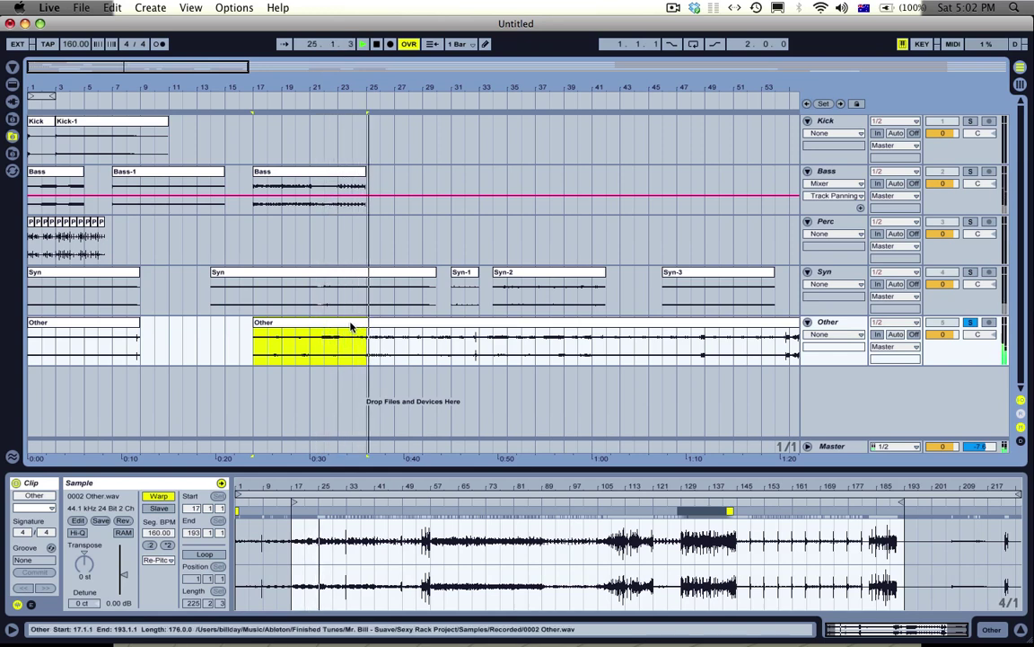
key("space")
left_click_drag(353, 329, 259, 327)
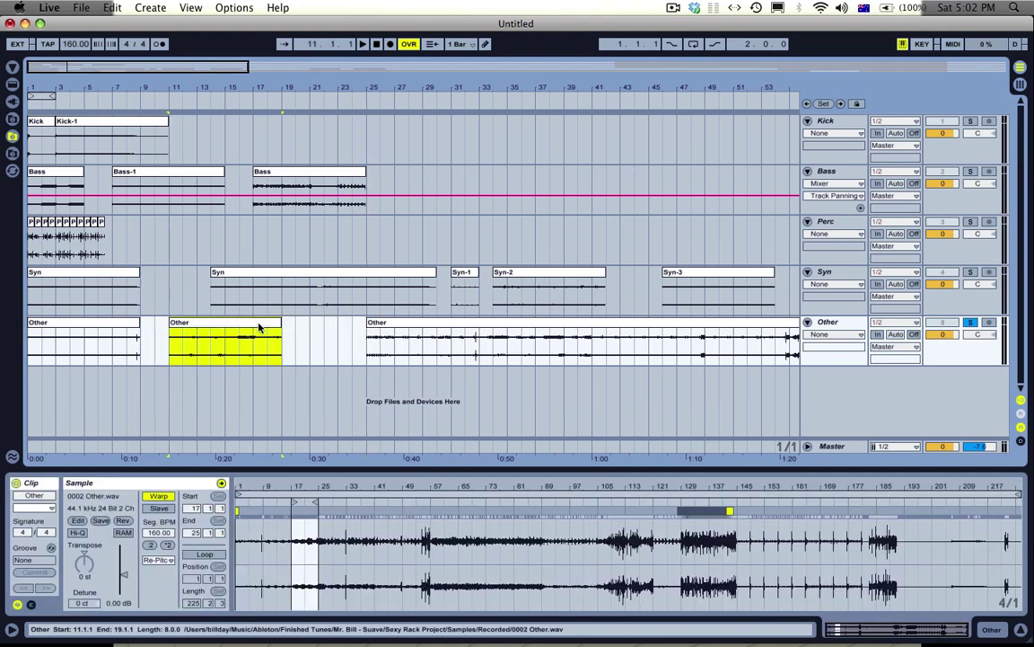
key("super+j")
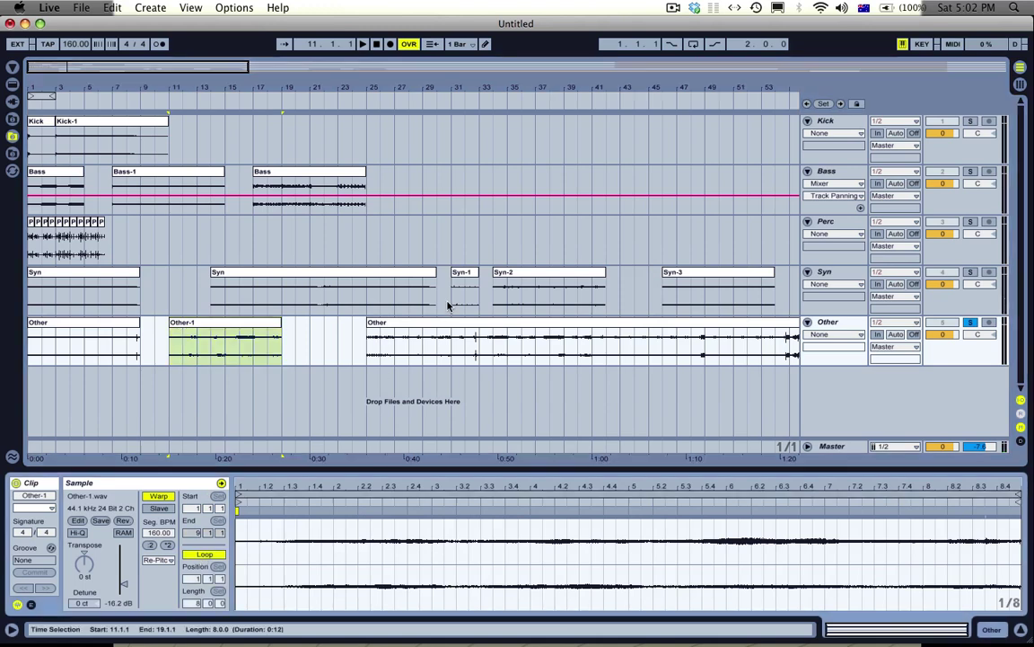
- Audition the remaining Other clip from bar 25 and split out bars 25 to 33
left_click(448, 322)
key("space")
left_click_drag(540, 83, 342, 84)
left_click(258, 346)
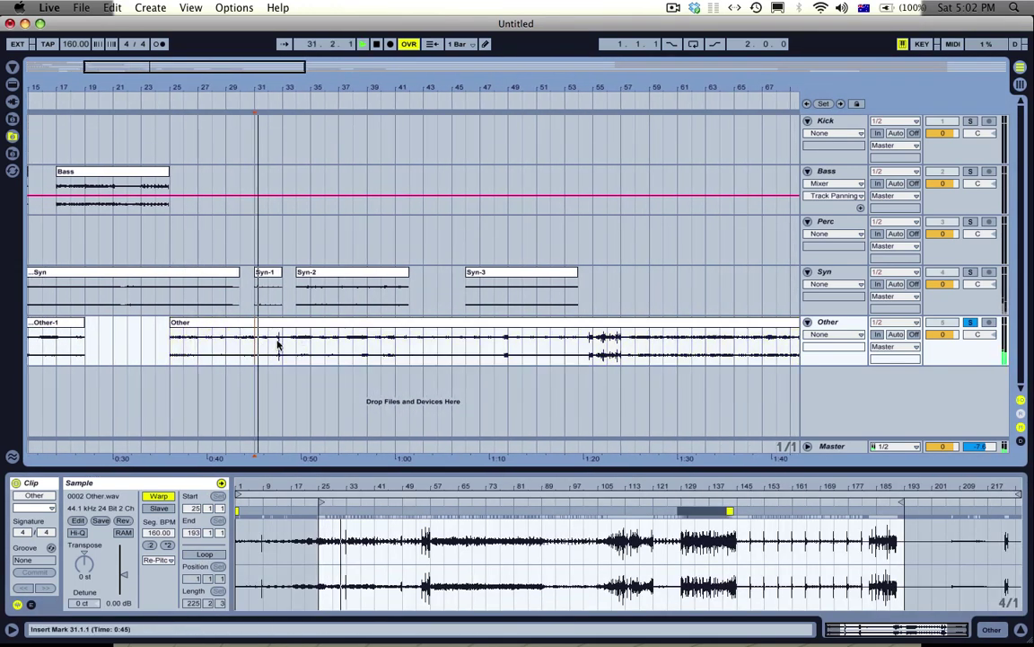
left_click_drag(278, 344, 173, 351)
key("space")
key("super+e")
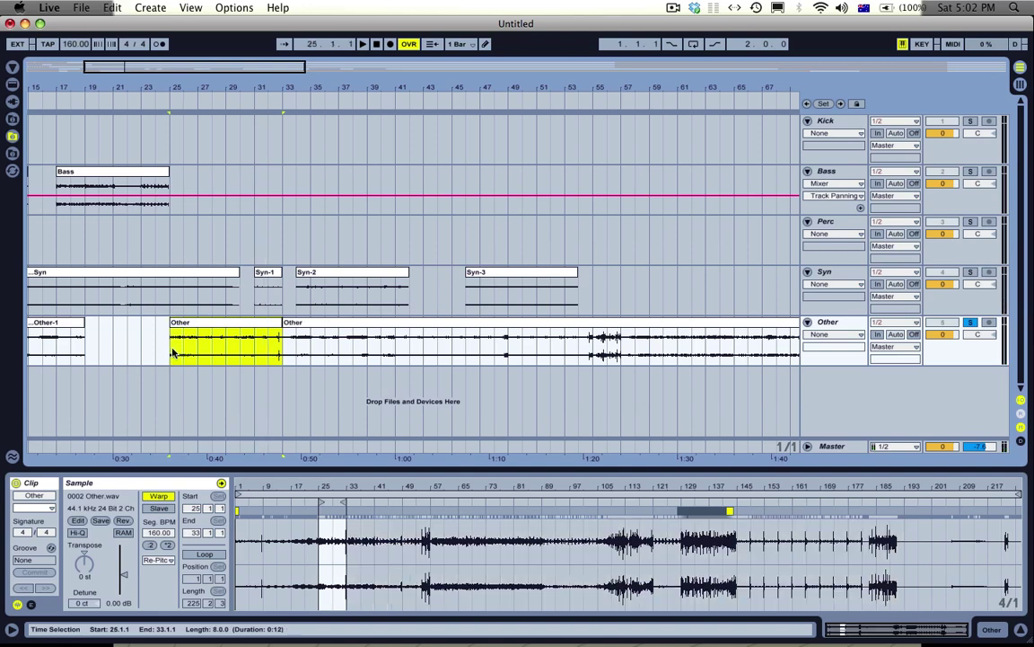
- Consolidate the split-out Other section at bar 25 with looping on and move the clip to bar 21
key("super+j")
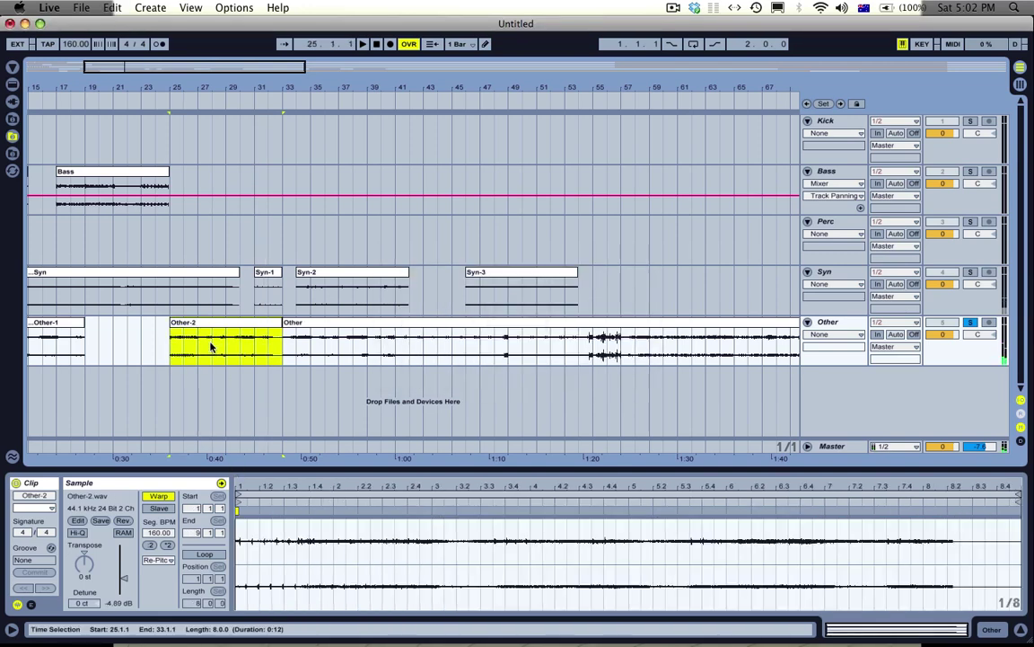
left_click(205, 554)
left_click_drag(194, 332, 162, 331)
- Audition the remaining Other clip from bar 33 and delete its audio from bar 33 to bar 41
left_click(286, 326)
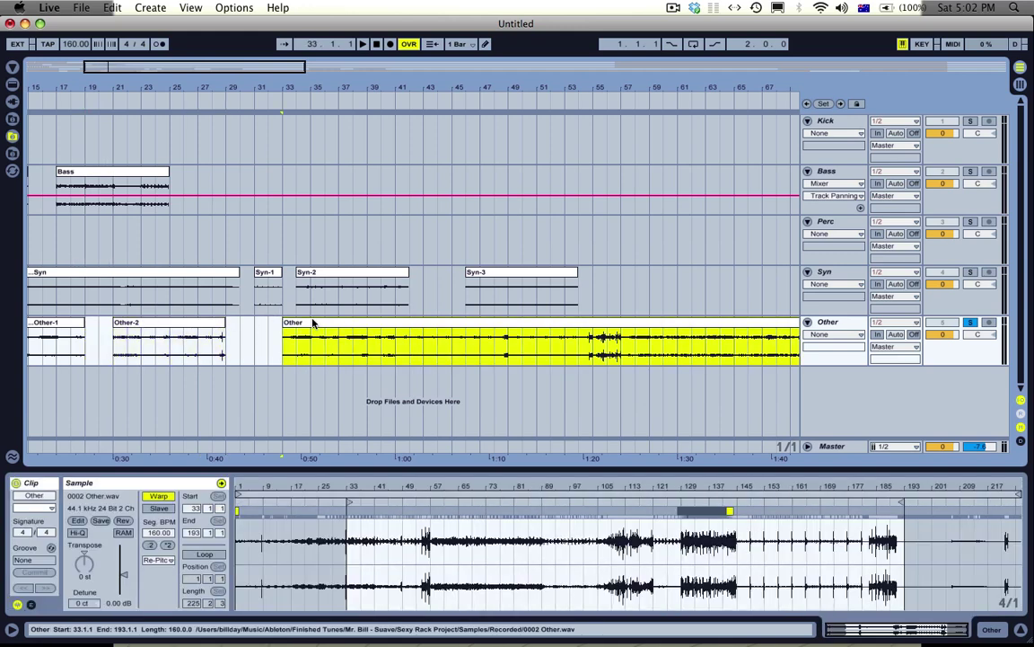
key("space")
left_click_drag(417, 89, 352, 89)
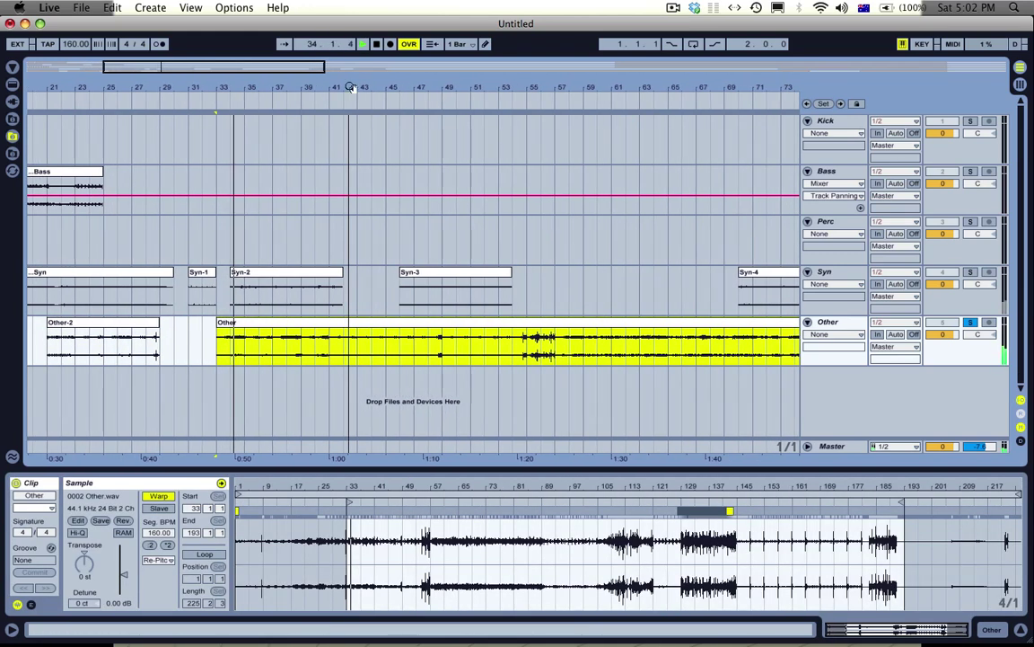
left_click(302, 349)
left_click_drag(327, 346, 243, 352)
key("space")
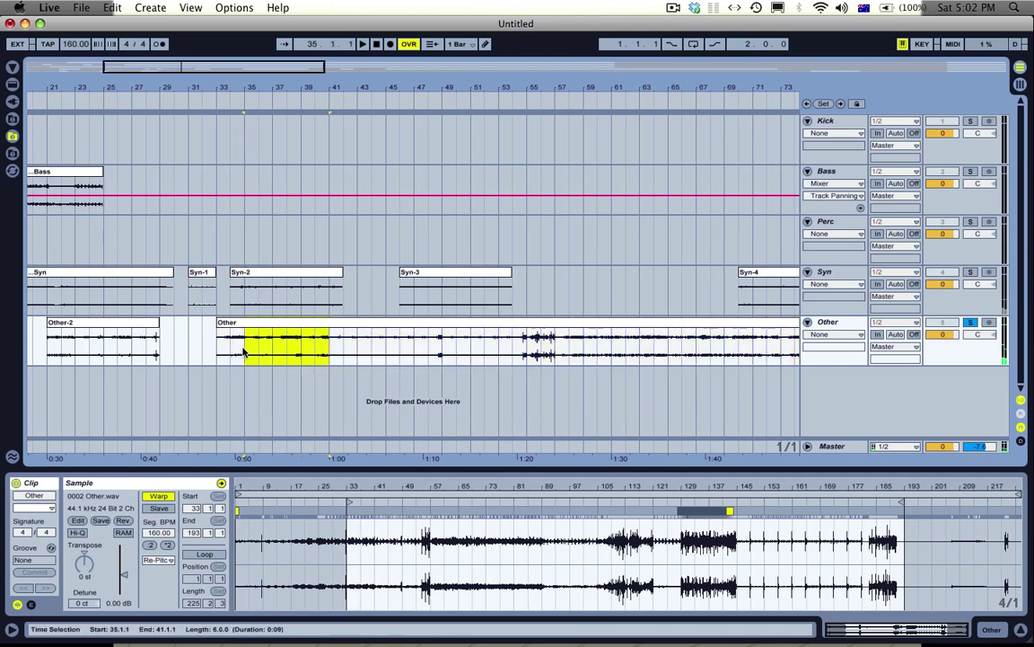
key("Delete")
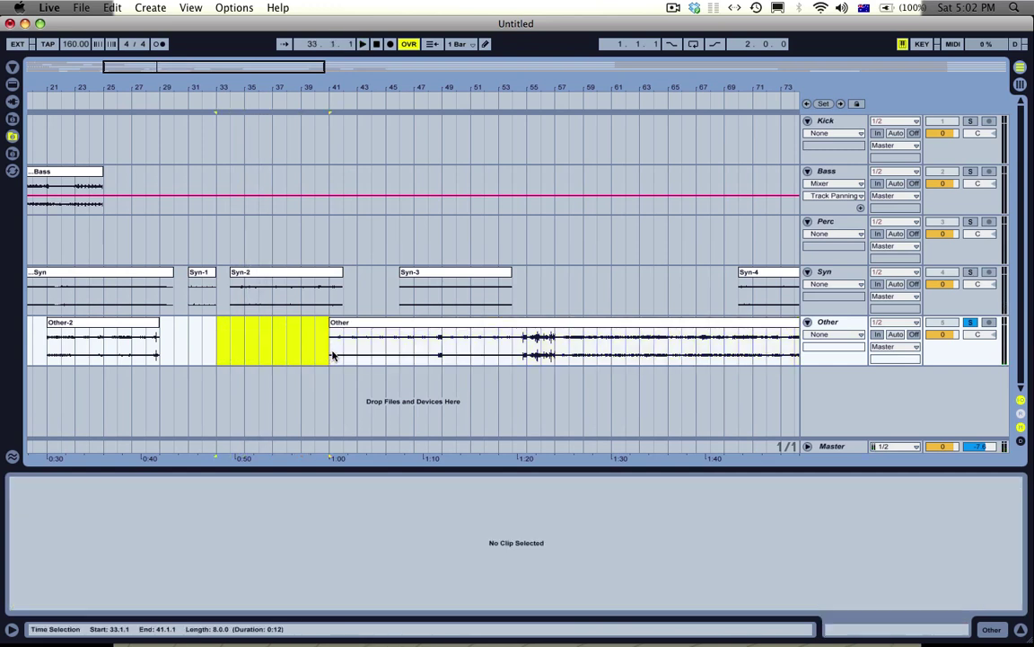
- Audition the remaining Other clip from bar 41 and split out the one-beat hit from 48.4.1 to 49.1.1
left_click(333, 355)
key("space")
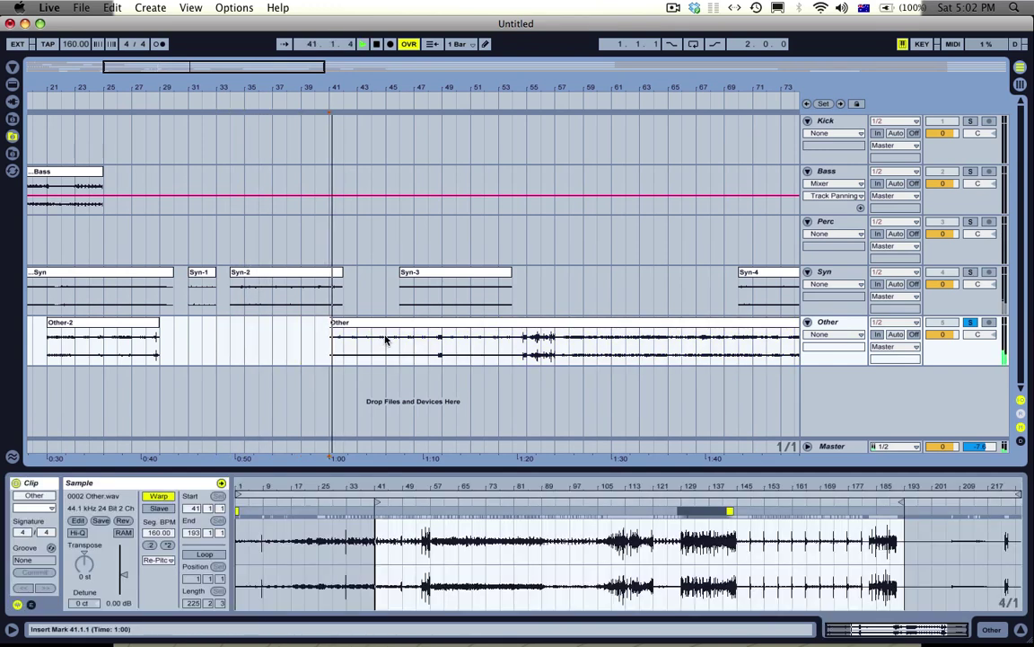
left_click(440, 341)
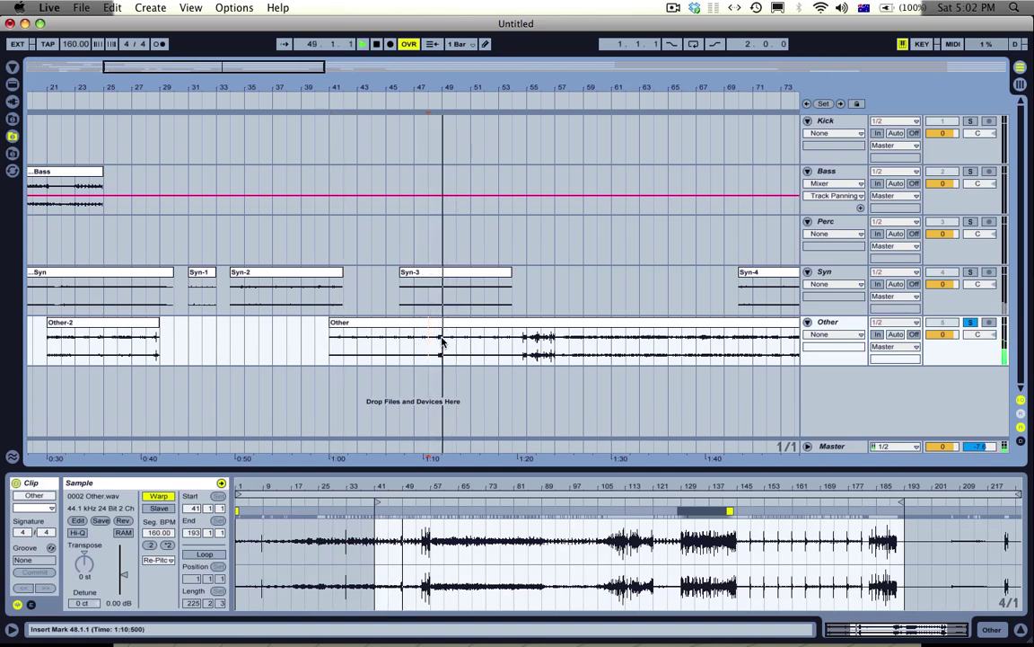
left_click_drag(455, 86, 454, 143)
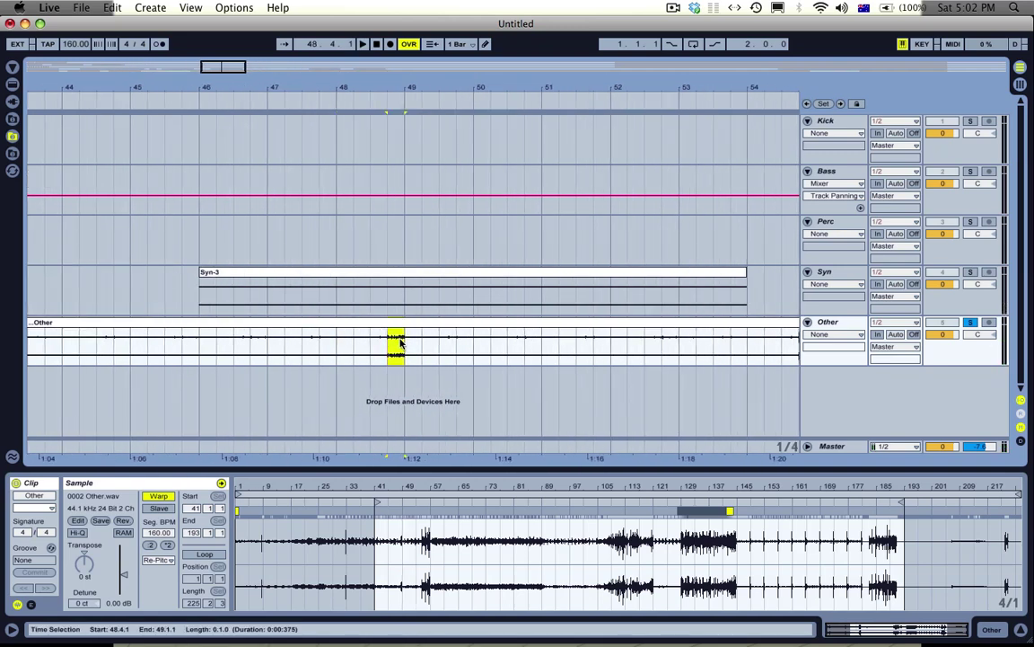
key("super+e")
- Delete the Other audio before the isolated one-beat hit and trim the remaining clip's start to 52.3.1
left_click(365, 323)
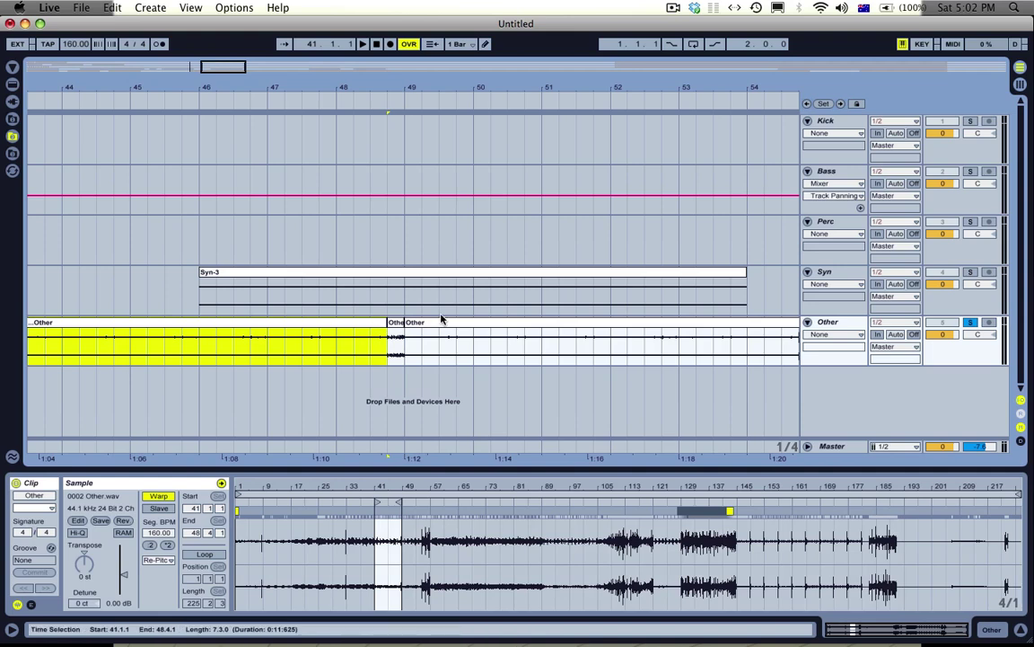
key("Delete")
left_click_drag(406, 322, 644, 324)
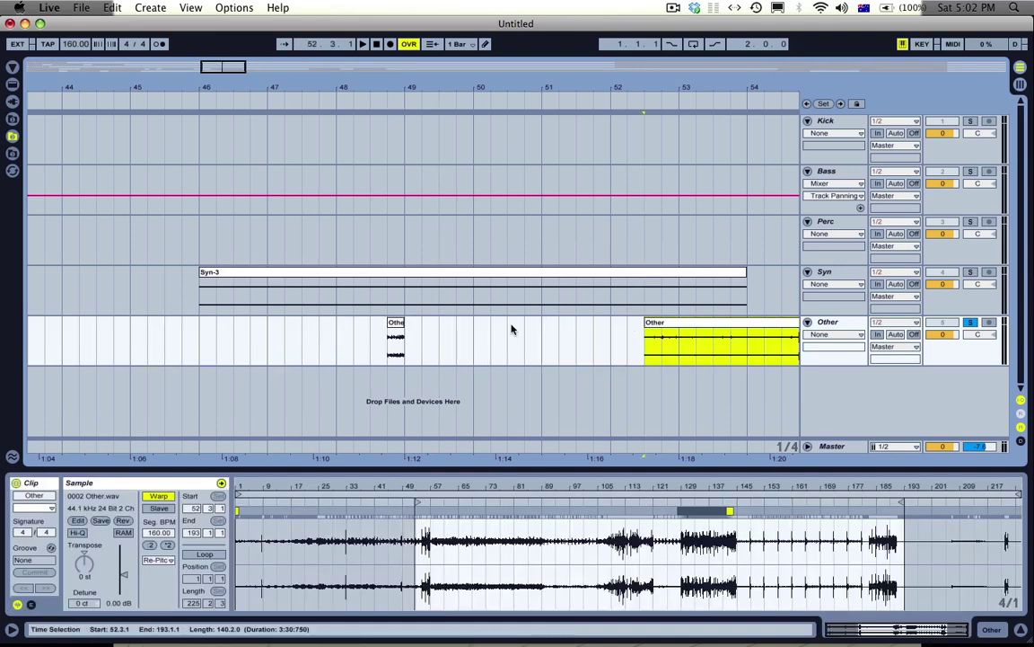
- Audition the isolated one-beat Other hit, move it to bar 35, and consolidate it
left_click(390, 322)
key("space")
key("space")
key("space")
left_click_drag(470, 88, 470, 36)
key("Delete")
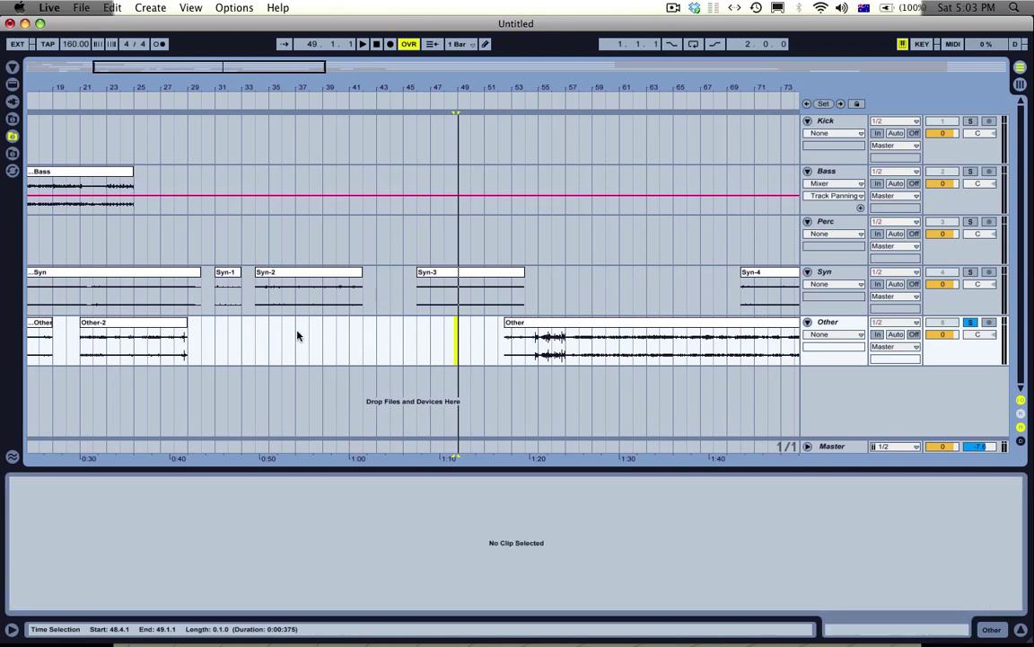
left_click(267, 340)
key("ctrl+v")
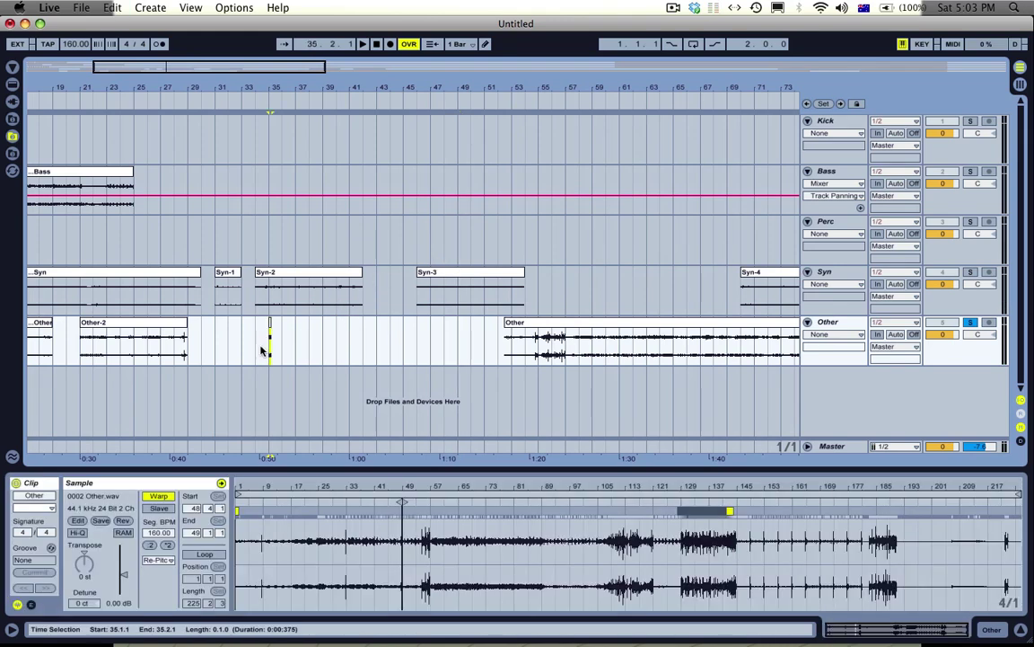
key("ctrl+j")
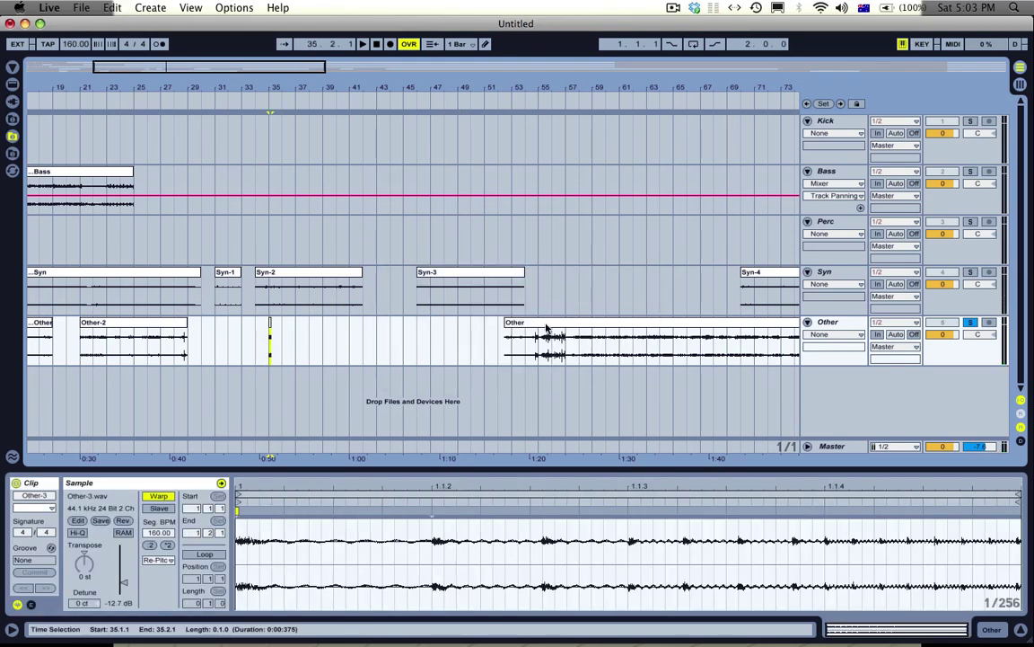
- Trim the remaining Other clip's start to bar 55 and audition its opening section
left_click_drag(557, 81, 351, 270)
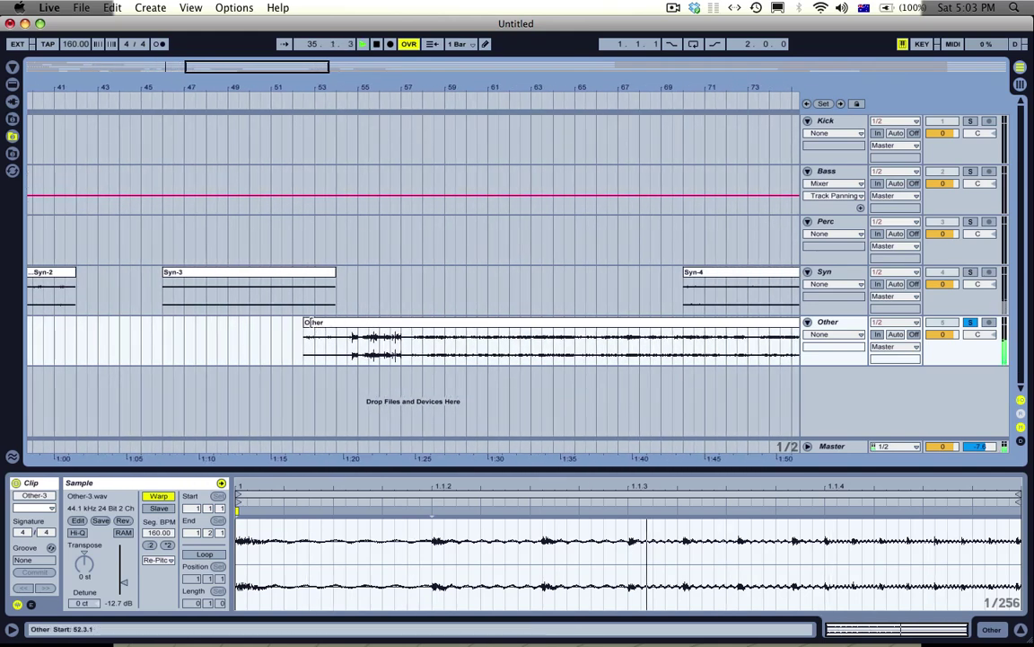
left_click_drag(304, 325, 399, 338)
left_click(359, 338)
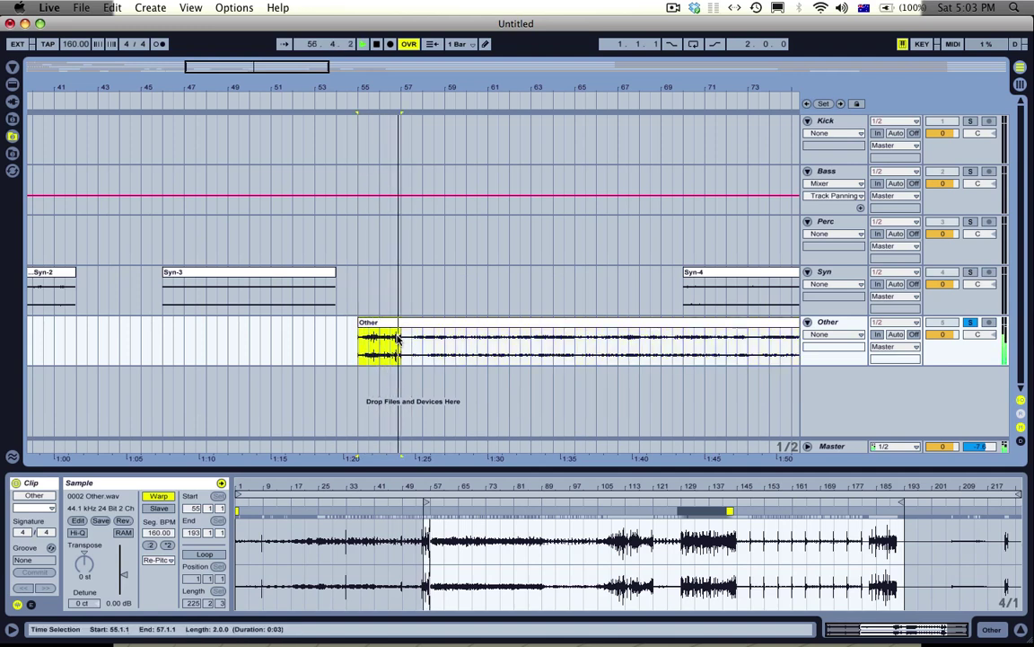
- Split out bars 55 to 57 of the Other clip, consolidate them, and move the section to about bar 42
key("super+e")
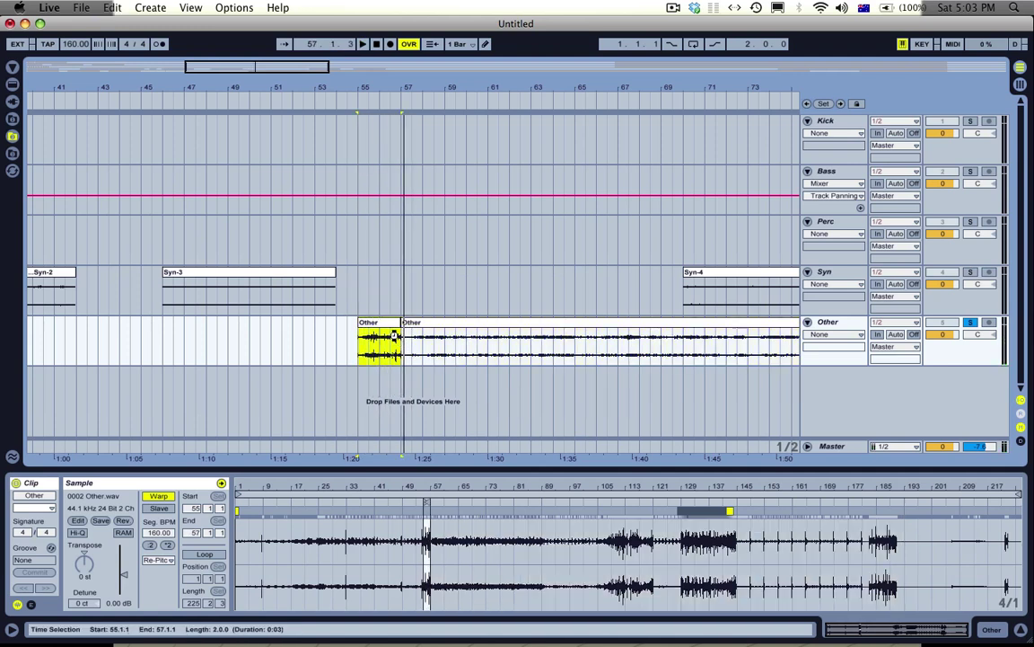
key("super+j")
left_click_drag(392, 324, 116, 338)
- Split out bars 57 to 65 of the Other clip, consolidate them with looping on, and move the section to bar 48
left_click(457, 325)
key("space")
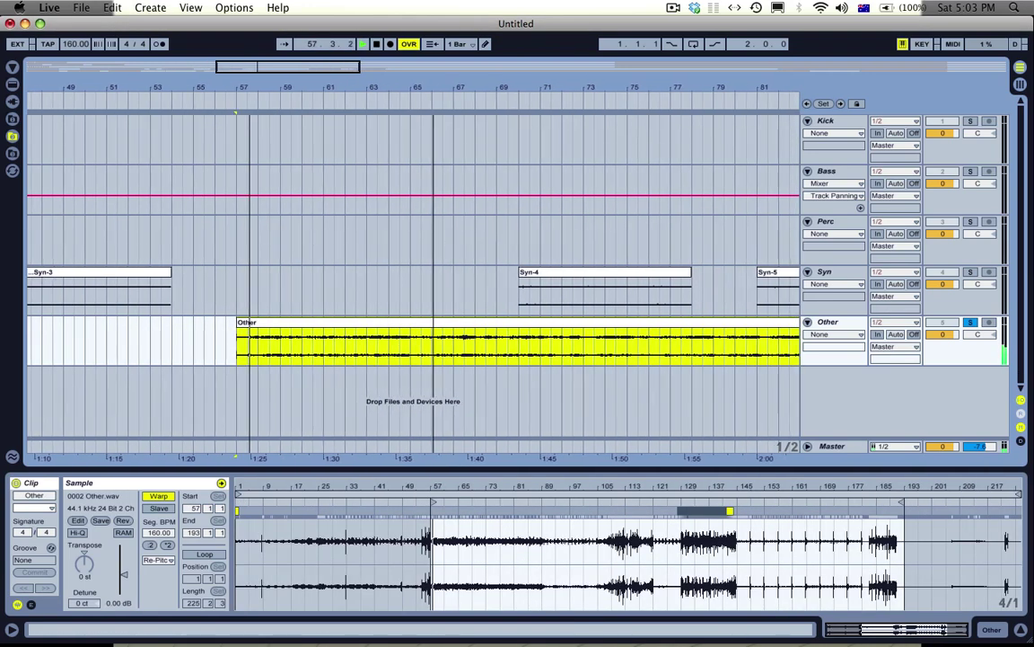
left_click_drag(374, 88, 326, 63)
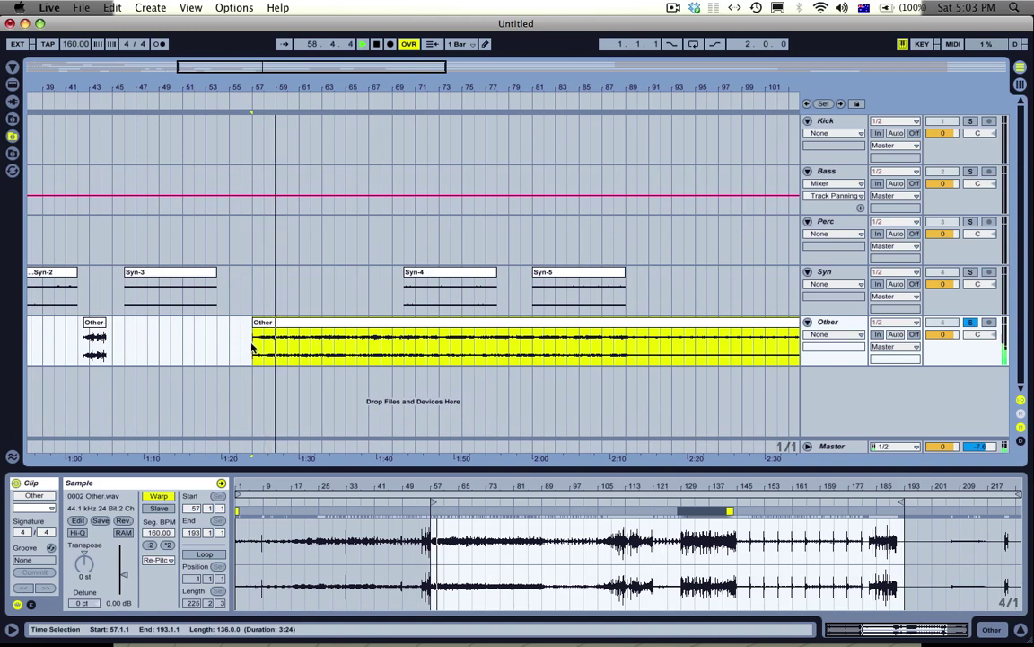
left_click_drag(252, 348, 343, 352)
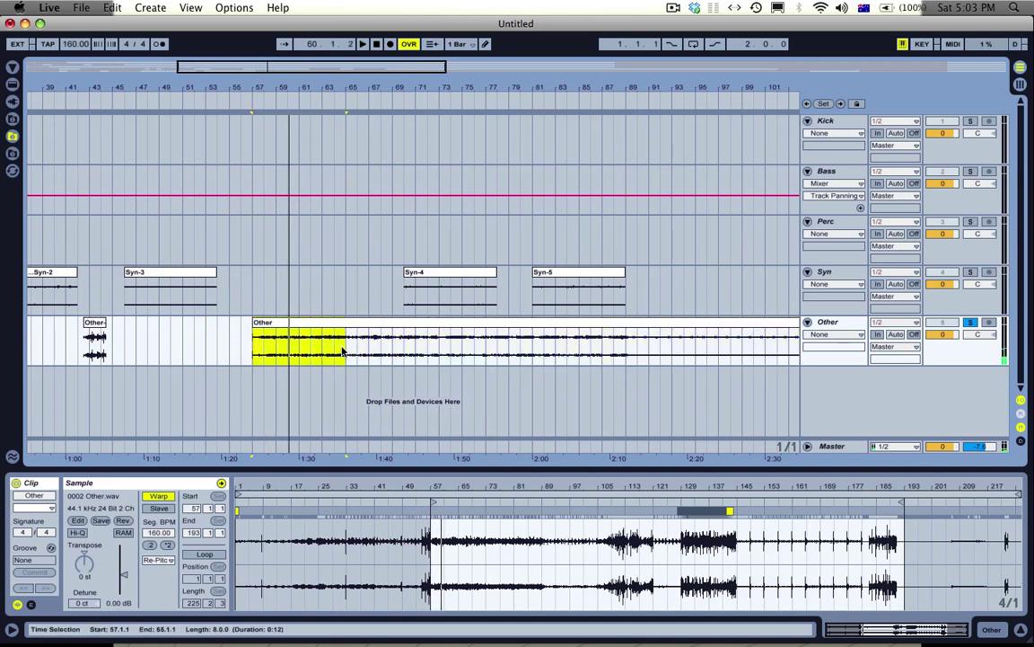
key("super+e")
key("super+j")
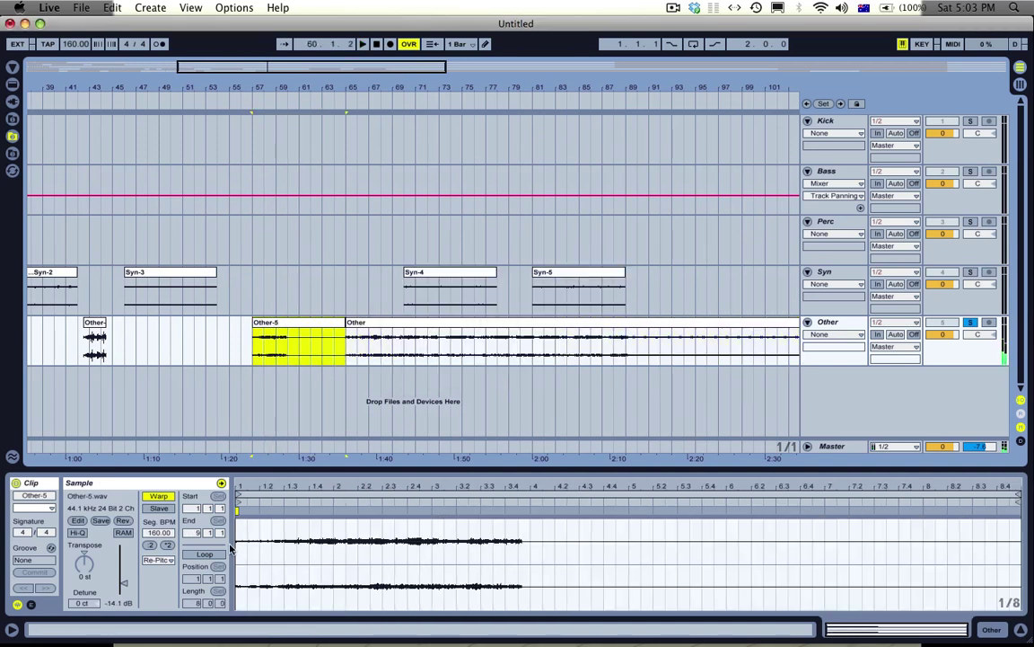
left_click_drag(299, 328, 198, 326)
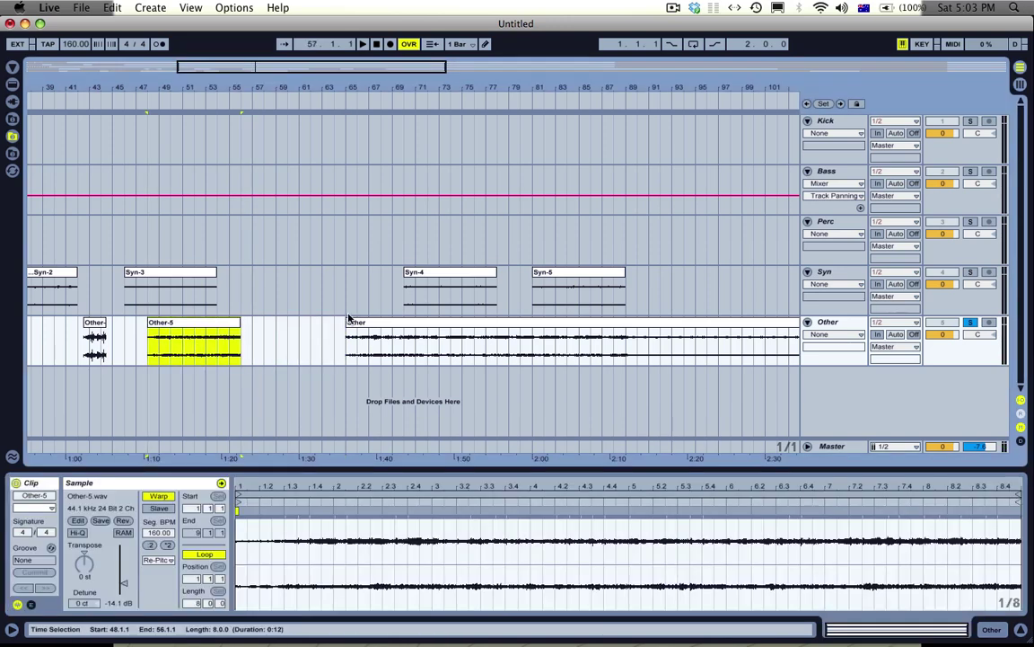
- Audition the remaining Other clip from bar 65 and delete its audio from bar 65 to bar 89
left_click(416, 331)
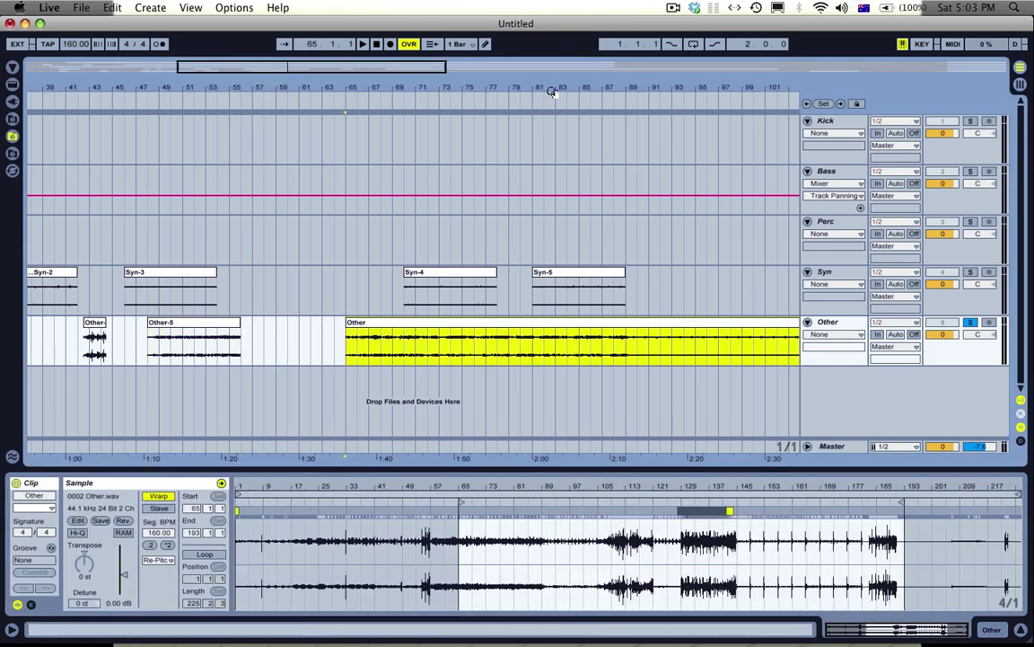
scroll(413, 269, "right", 5)
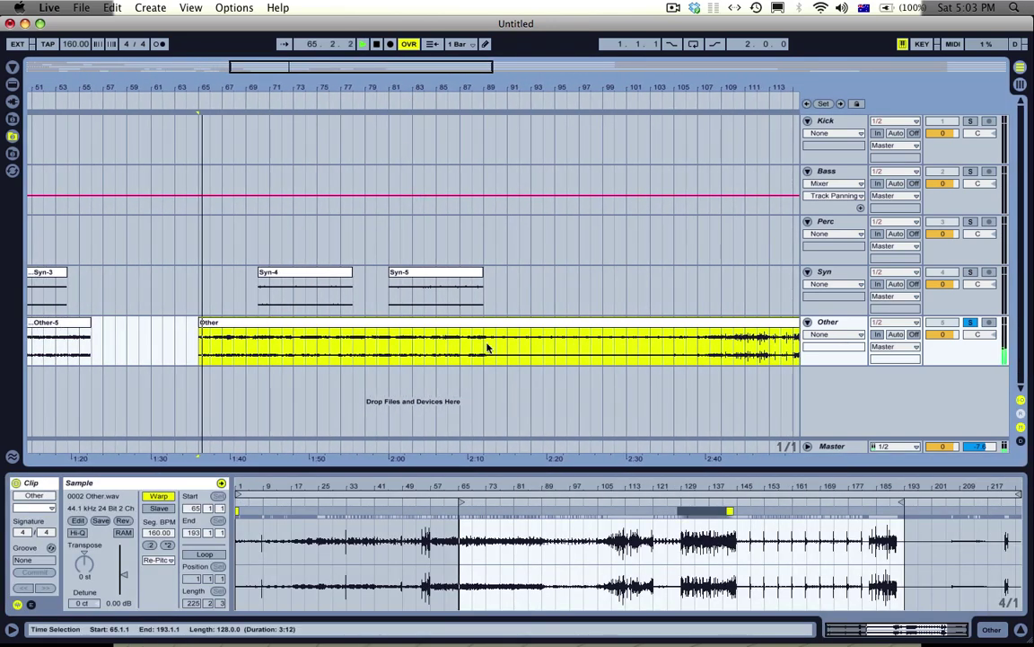
left_click(484, 347)
left_click_drag(487, 345, 202, 337)
key("super+e")
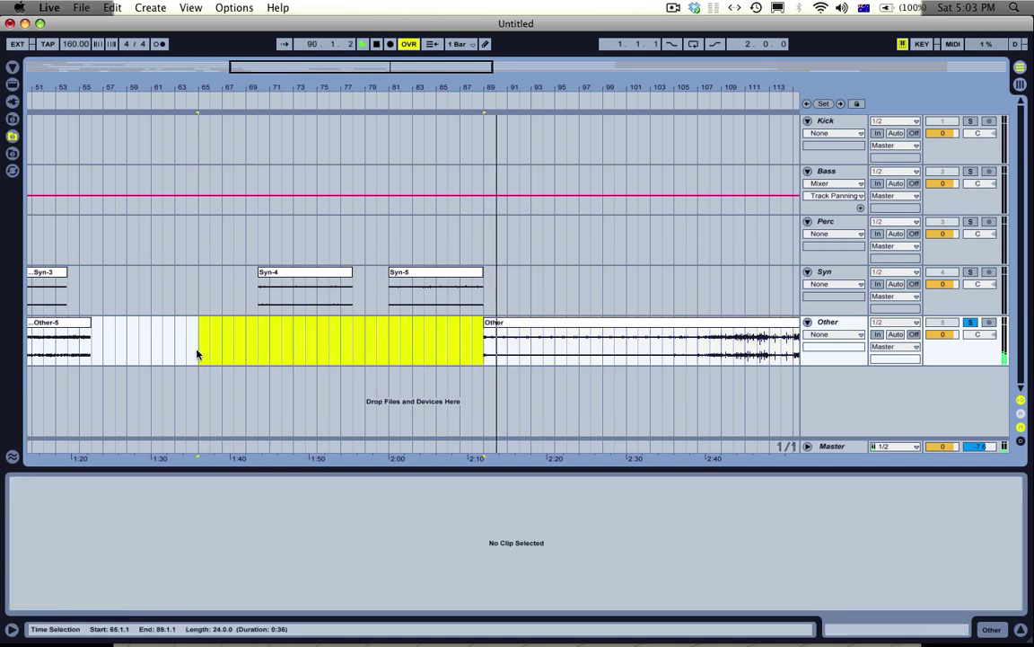
- Split out bars 89 to 97 of the Other clip, consolidate them with looping on, and move the section to bar 71
scroll(50, 350, "right", 15)
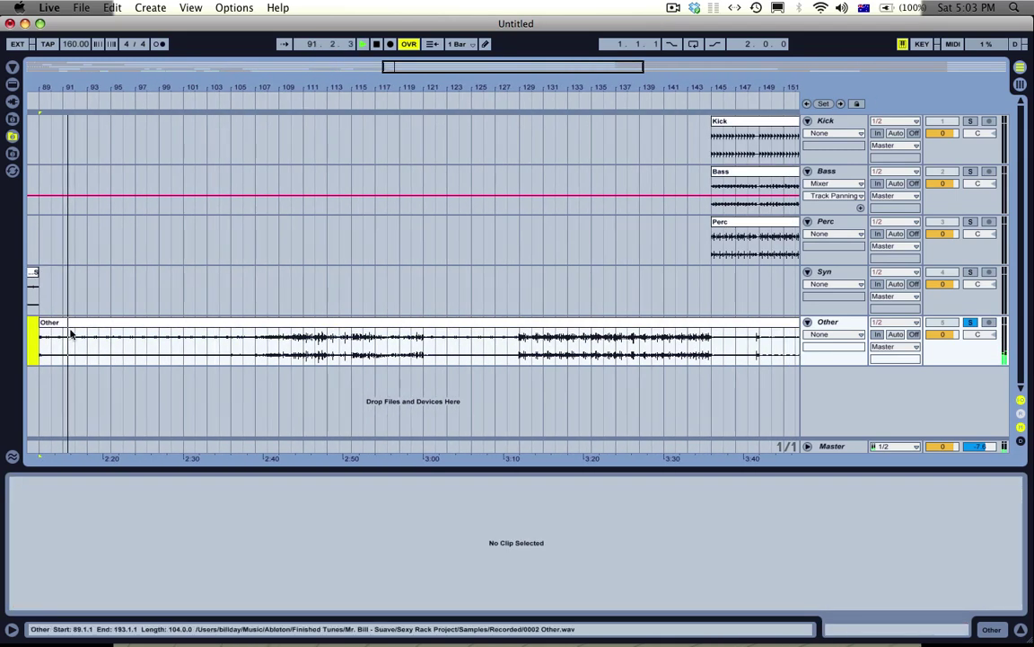
left_click_drag(36, 351, 136, 350)
key("super+e")
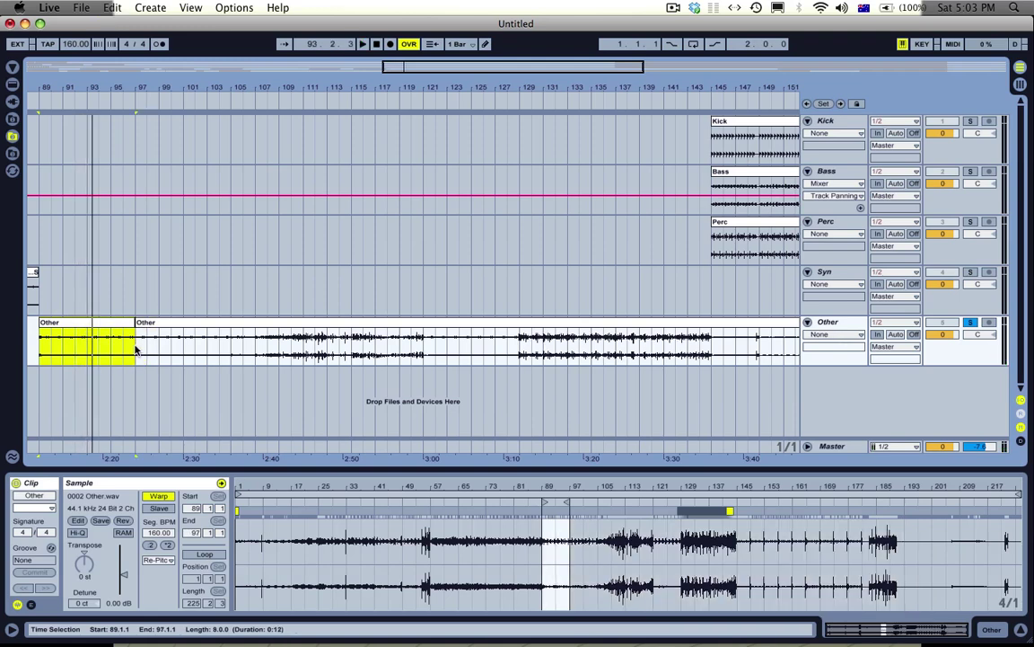
key("super+j")
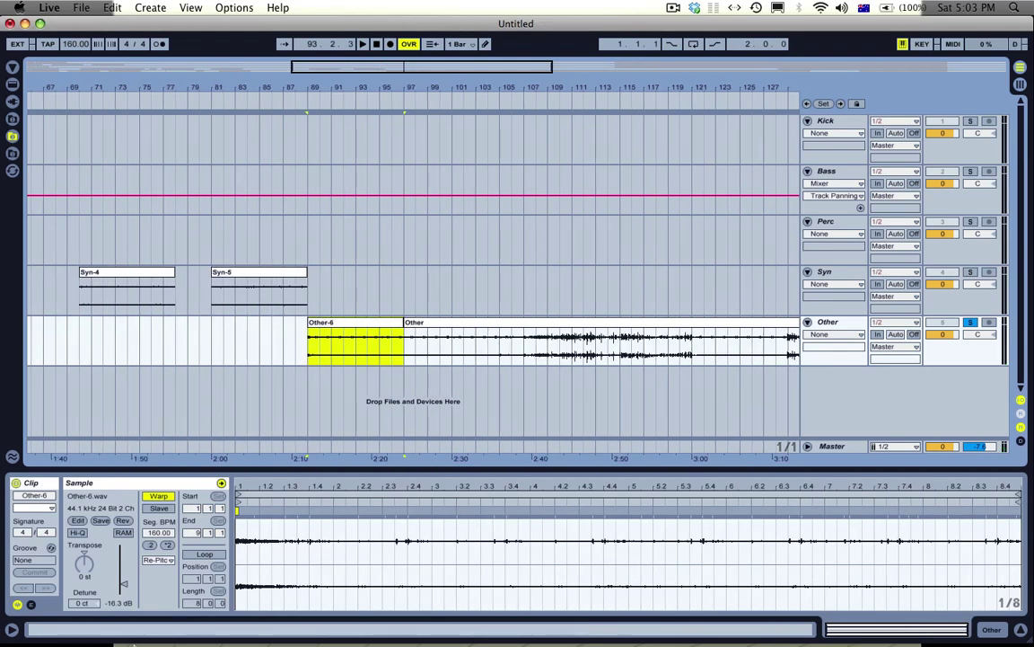
left_click(193, 555)
left_click_drag(367, 335, 274, 333)
left_click_drag(377, 333, 169, 337)
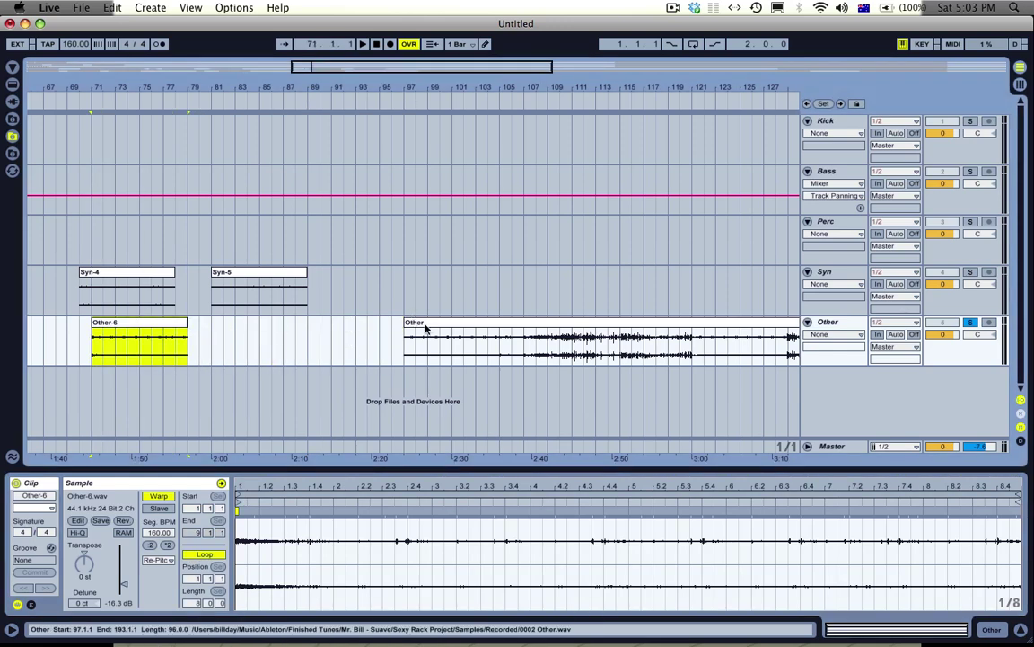
- Audition the remaining Other clip from bar 97 and delete its audio up to bar 105
left_click(427, 330)
left_click_drag(579, 81, 458, 81)
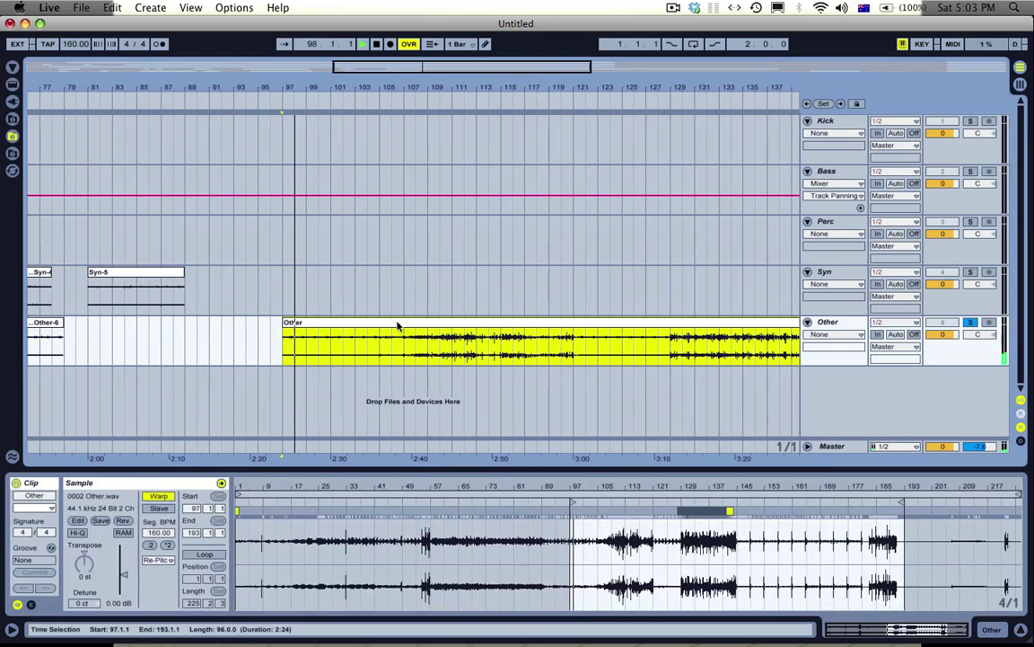
left_click(403, 342)
key("space")
key("space")
left_click_drag(403, 342, 280, 347)
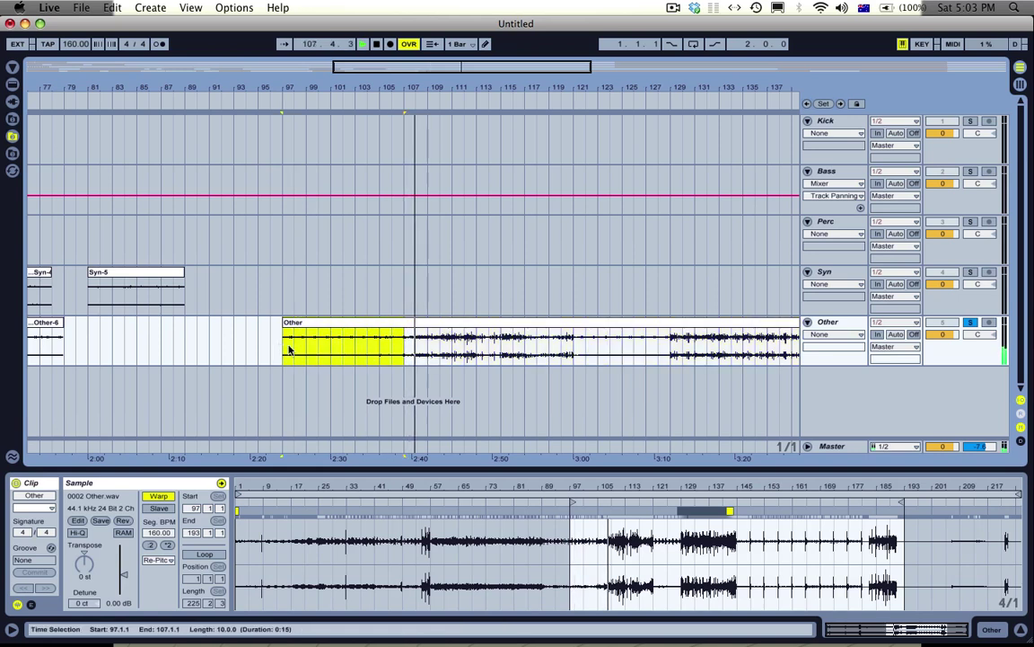
left_click(374, 351)
left_click(261, 350, "shift")
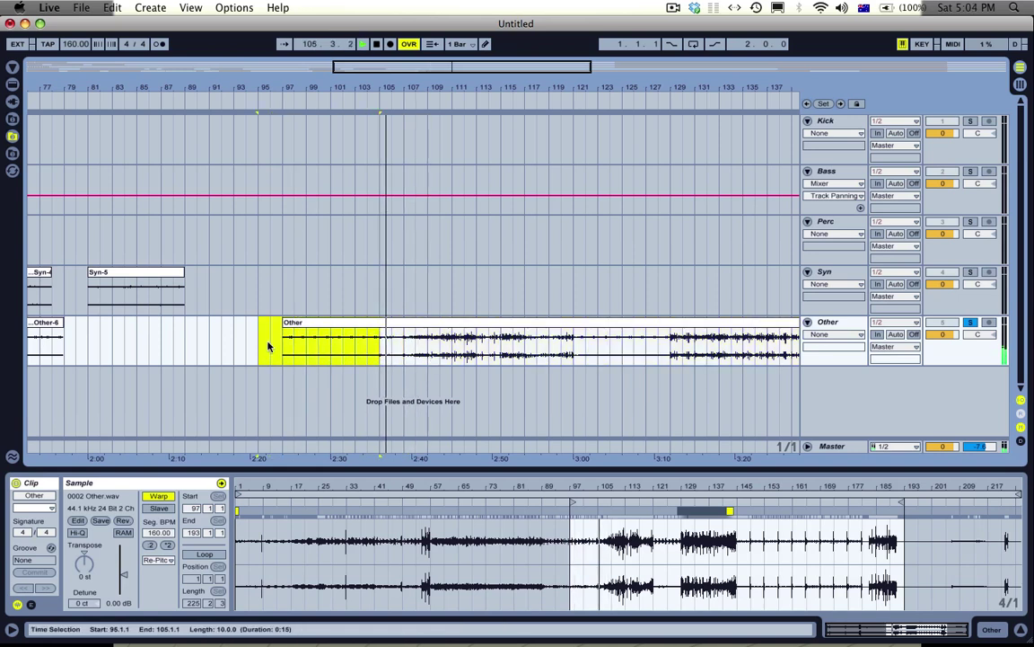
key("Delete")
- Split out bars 105 to 121 of the Other clip, consolidate them, and move the section to bar 83
left_click_drag(380, 350, 577, 352)
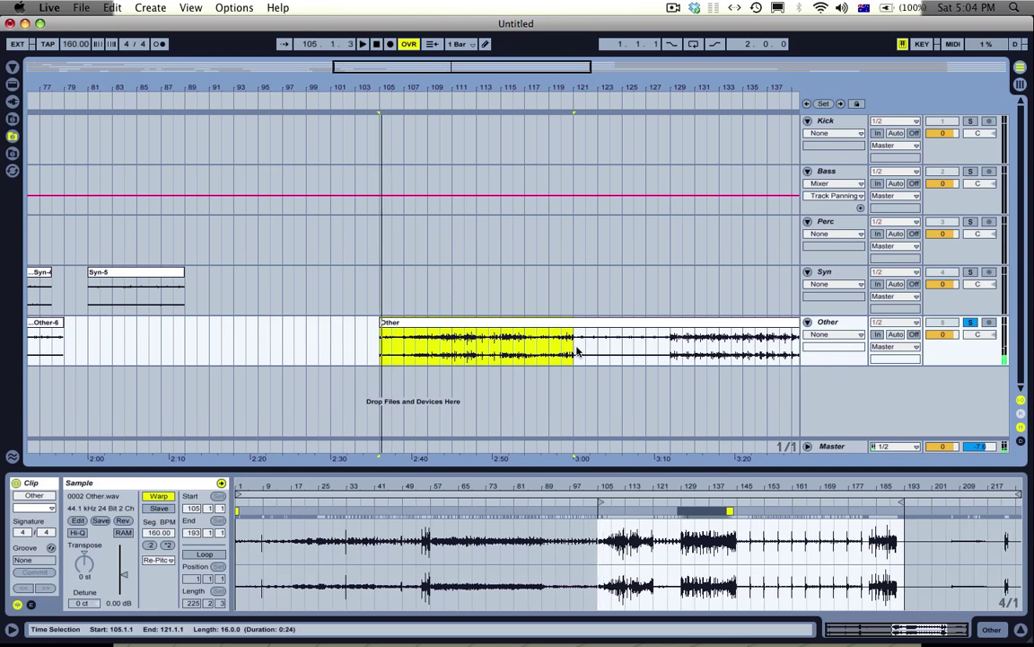
key("super+e")
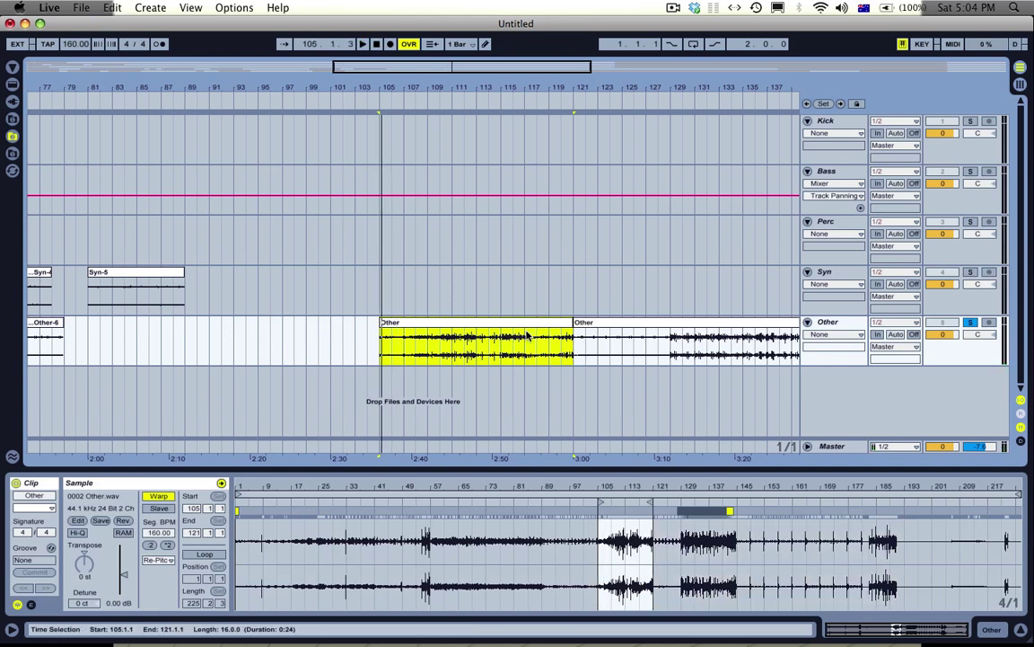
right_click(529, 340)
left_click(619, 290)
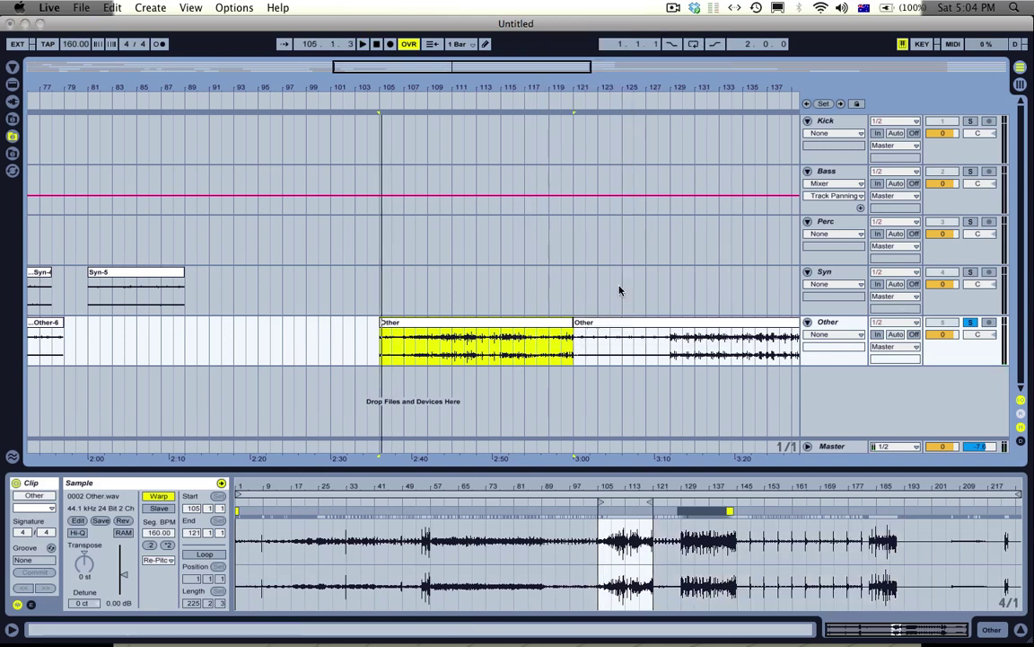
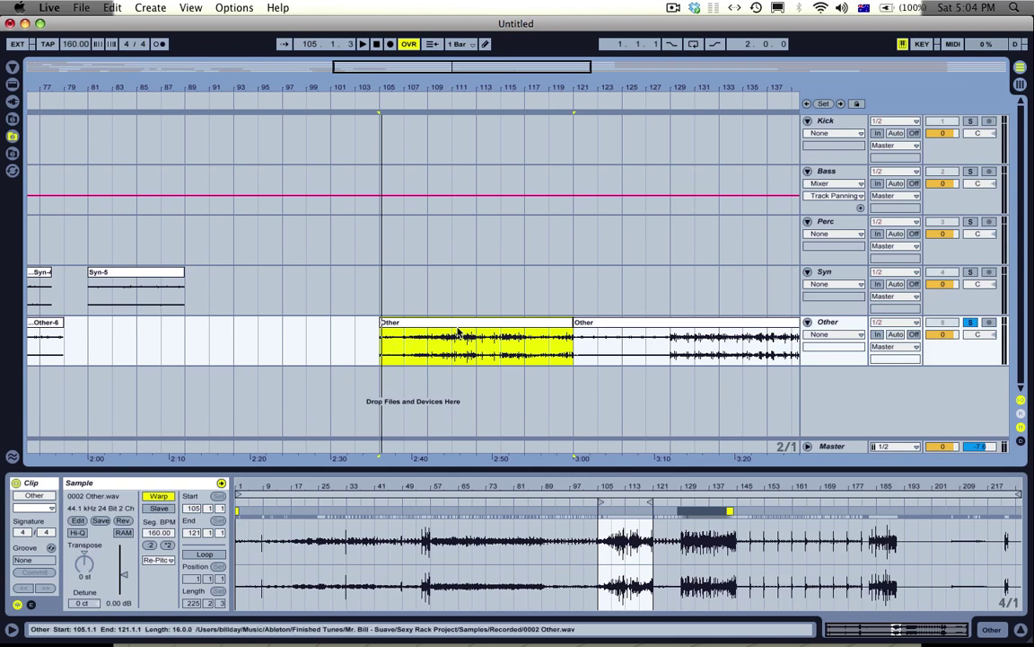
key("super+j")
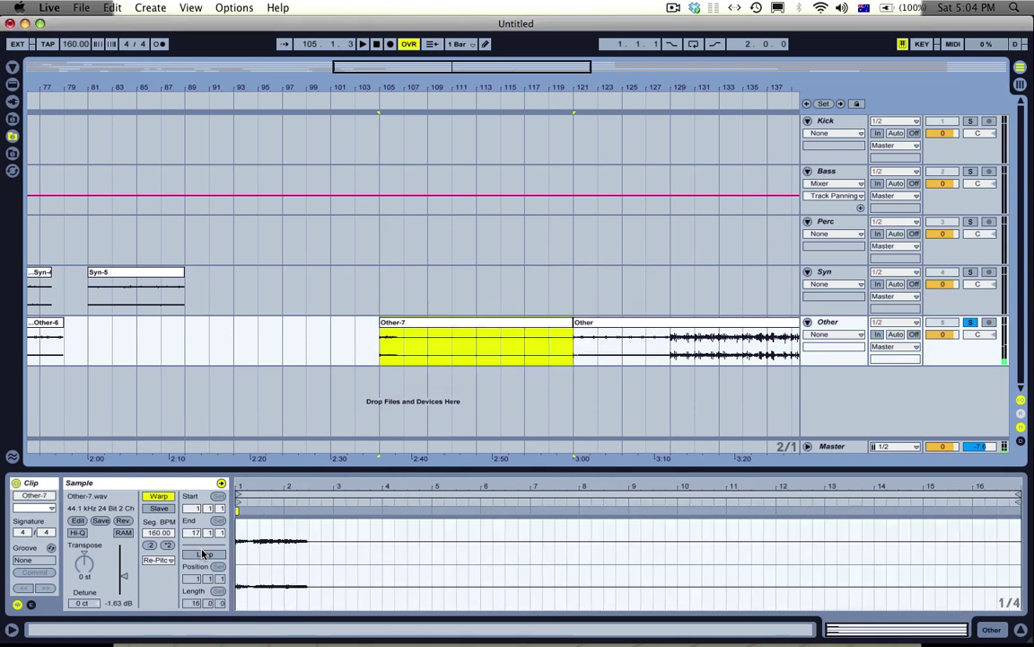
left_click_drag(438, 330, 183, 330)
- Split out bars 121 to 129 of the Other clip, consolidate them with looping on, and move the section to bar 105
left_click(624, 325)
key("space")
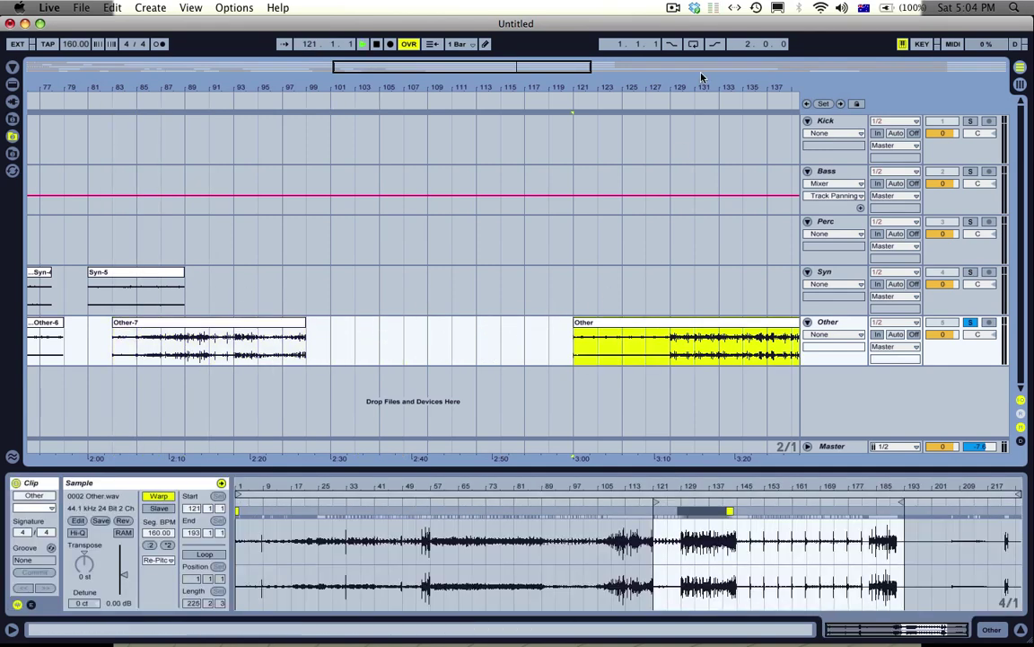
left_click_drag(702, 79, 496, 83)
left_click_drag(461, 348, 360, 348)
key("space")
key("super+j")
left_click(204, 554)
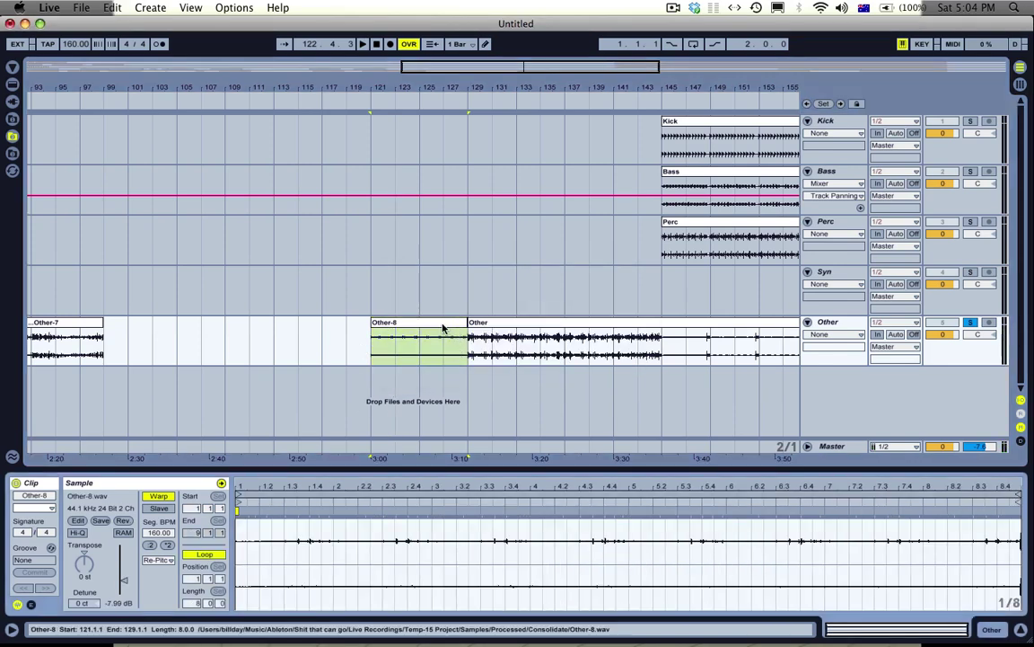
left_click_drag(455, 334, 263, 334)
- Audition the remaining Other clip from bar 129 and split out bars 129 to 145
left_click(573, 314)
left_click(568, 330)
left_click(570, 324)
key("space")
left_click_drag(661, 349, 460, 344)
key("space")
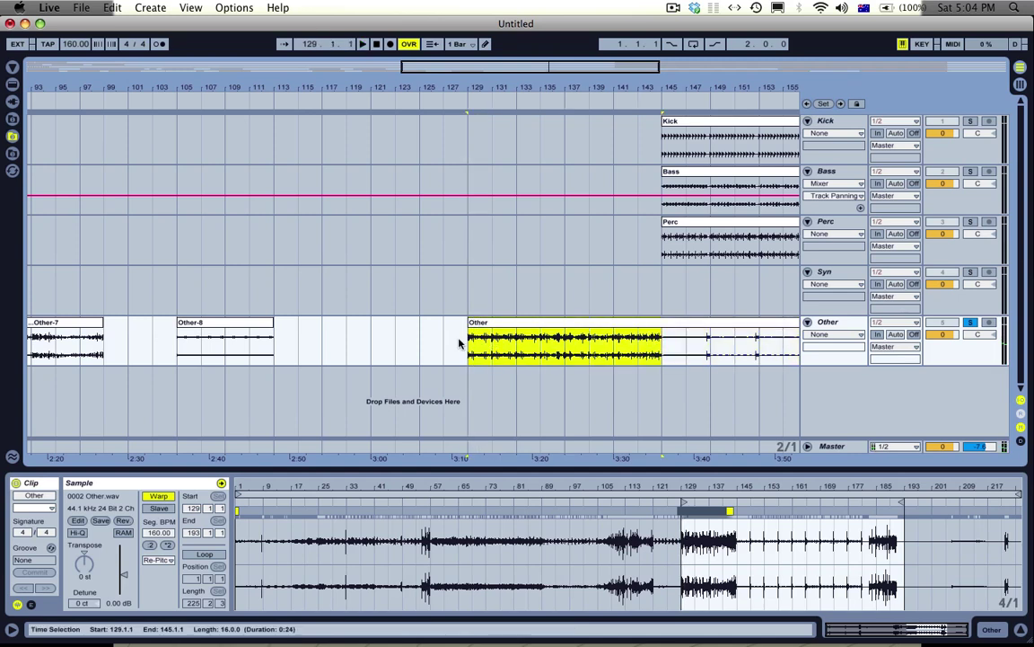
key("ctrl+e")
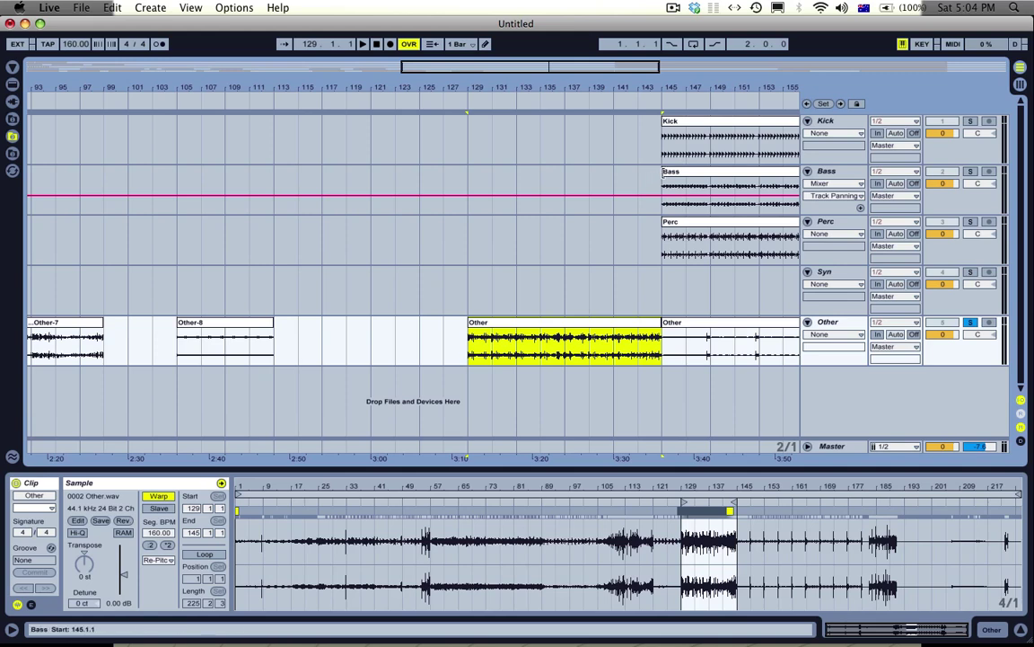
- Try extending the Bass and Other clips back to bar 127 and audition them from there
left_click_drag(660, 177, 447, 187)
left_click(473, 312)
left_click_drag(469, 321, 446, 321)
key("space")
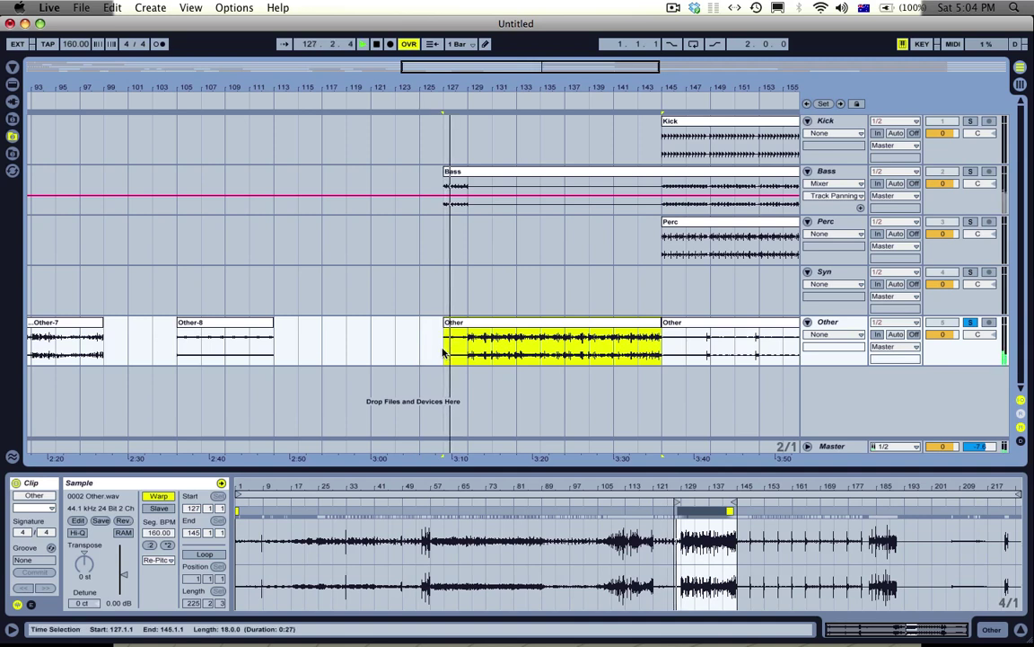
- Turn off the Other track's solo and clear the Bass audio before bar 145 and the Other audio before bar 129
left_click(975, 323)
left_click_drag(450, 350, 661, 198)
left_click_drag(460, 348, 686, 203)
key("Delete")
left_click(482, 213)
key("Delete")
- Consolidate bars 129 to 145 of the Other clip and turn on looping for the section
left_click(626, 320)
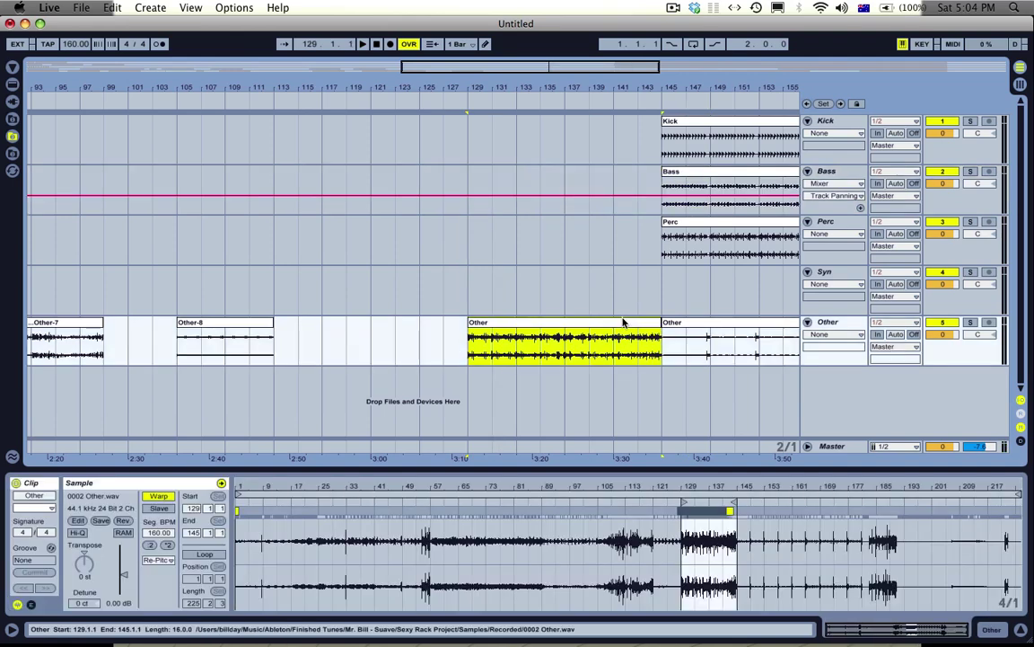
key("super+j")
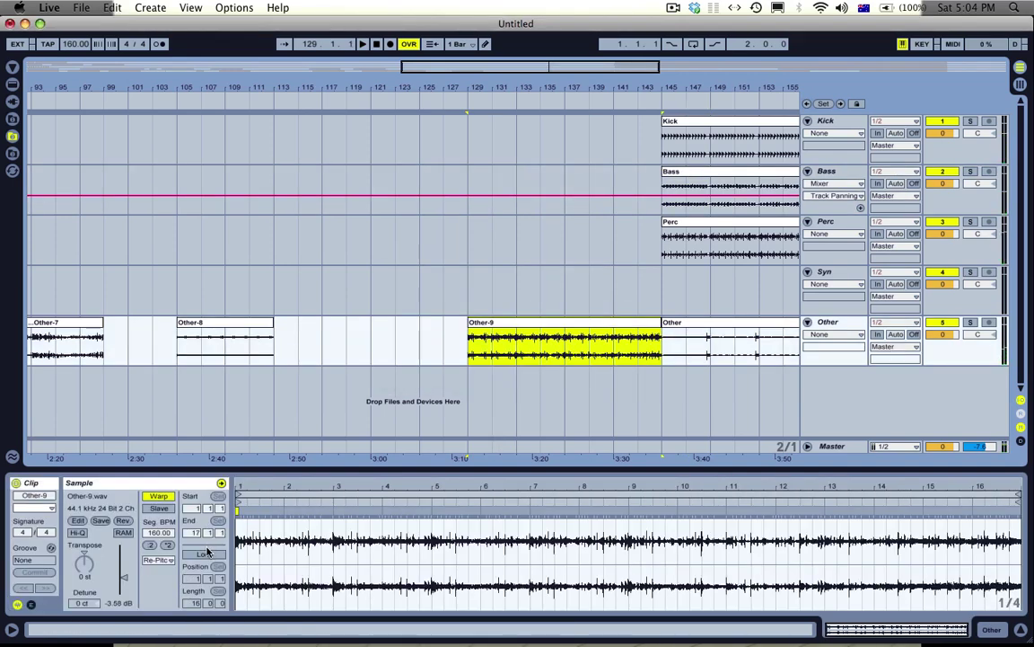
left_click(206, 553)
- Move the consolidated Other section to bar 117 and delete the remaining audio on all tracks from bar 137 to 231
left_click_drag(356, 80, 287, 169)
left_click_drag(468, 328, 766, 129)
key("Delete")
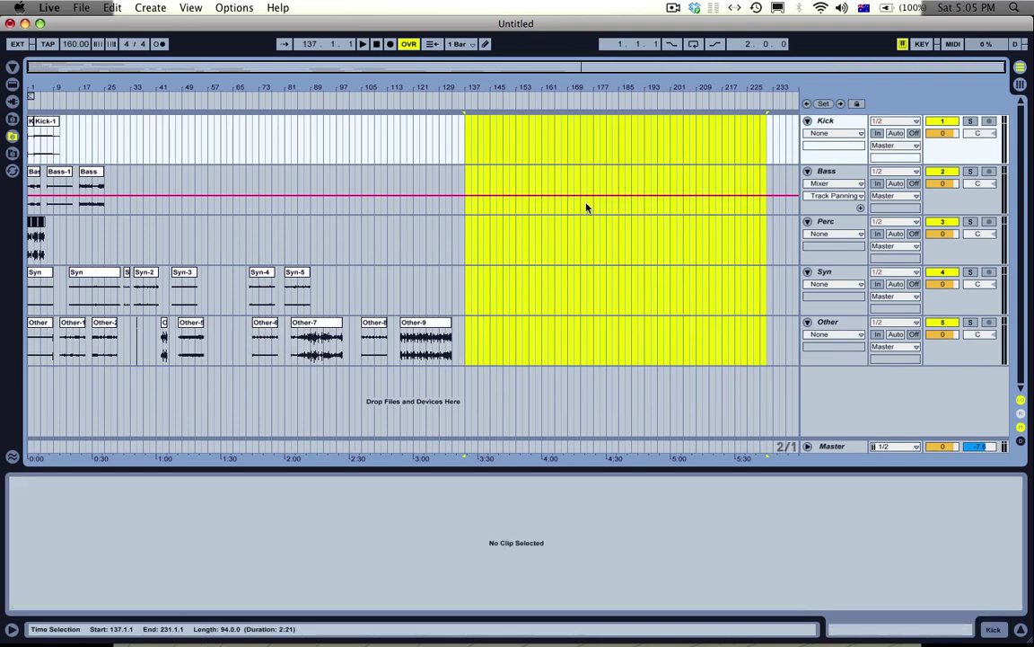
- Rename the first Kick clip "Trigger kick" and the second Kick clip "Verb Kick"
left_click_drag(32, 92, 180, 232)
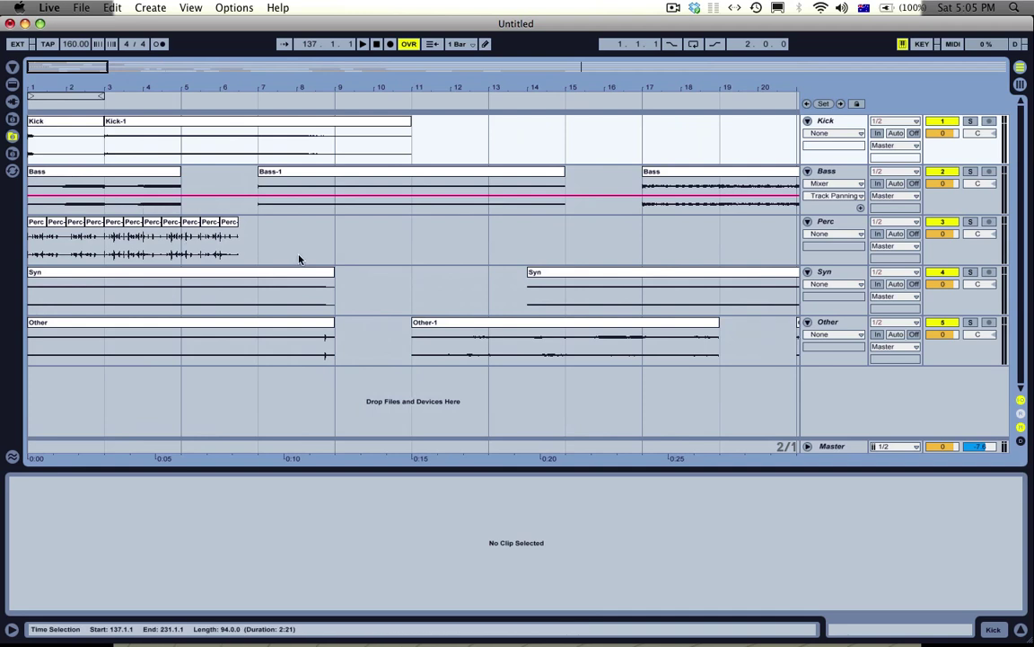
left_click(80, 127)
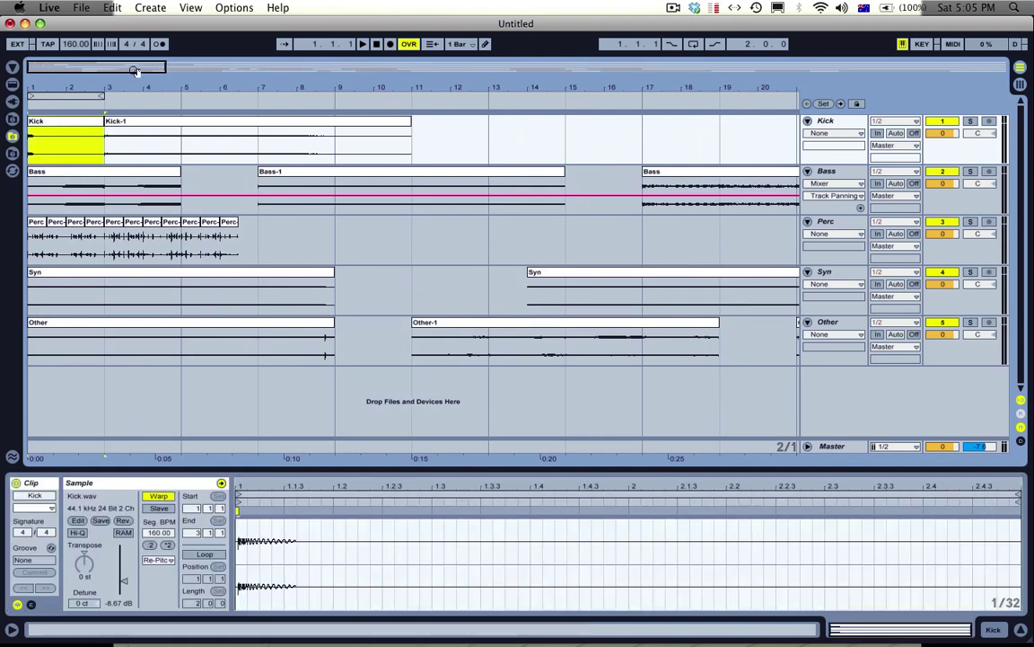
key("super+r")
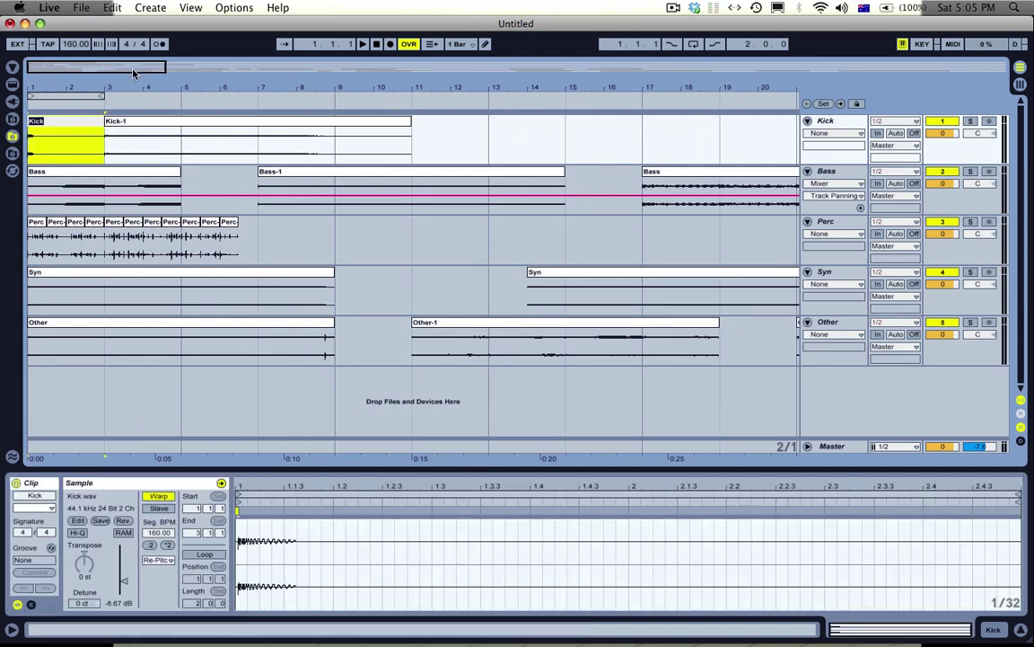
type("Trigger kick")
key("Return")
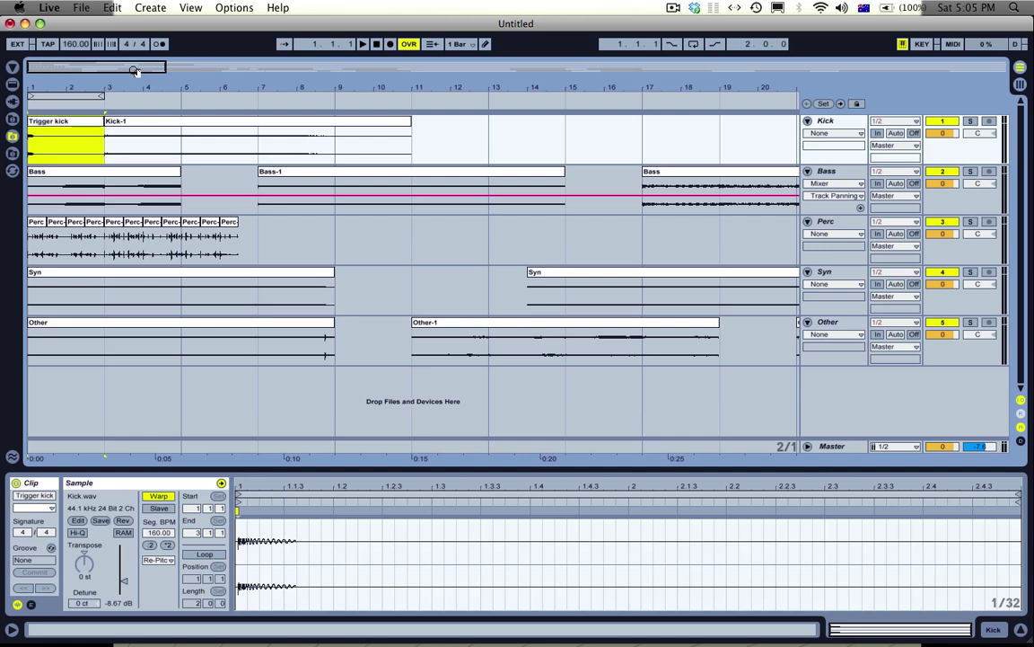
left_click(176, 123)
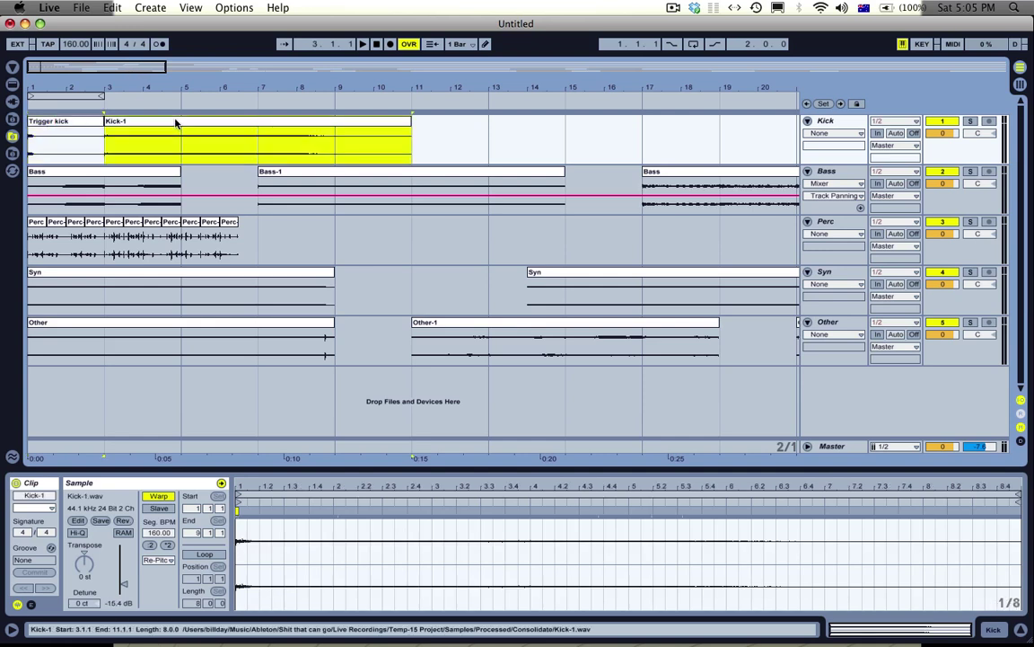
key("super+r")
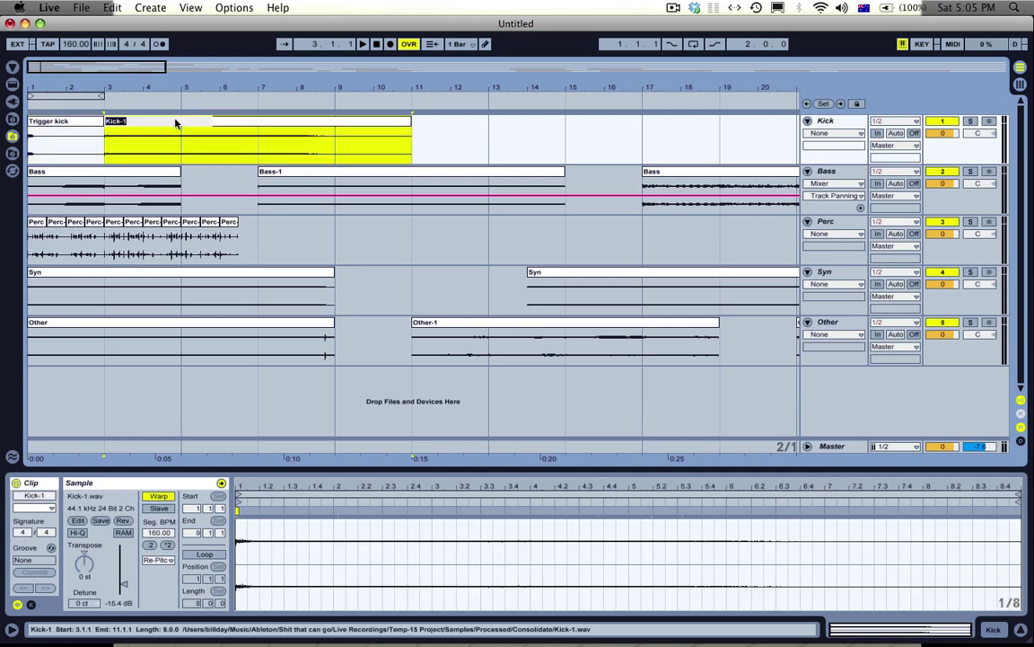
type("Verb Kick")
key("Return")
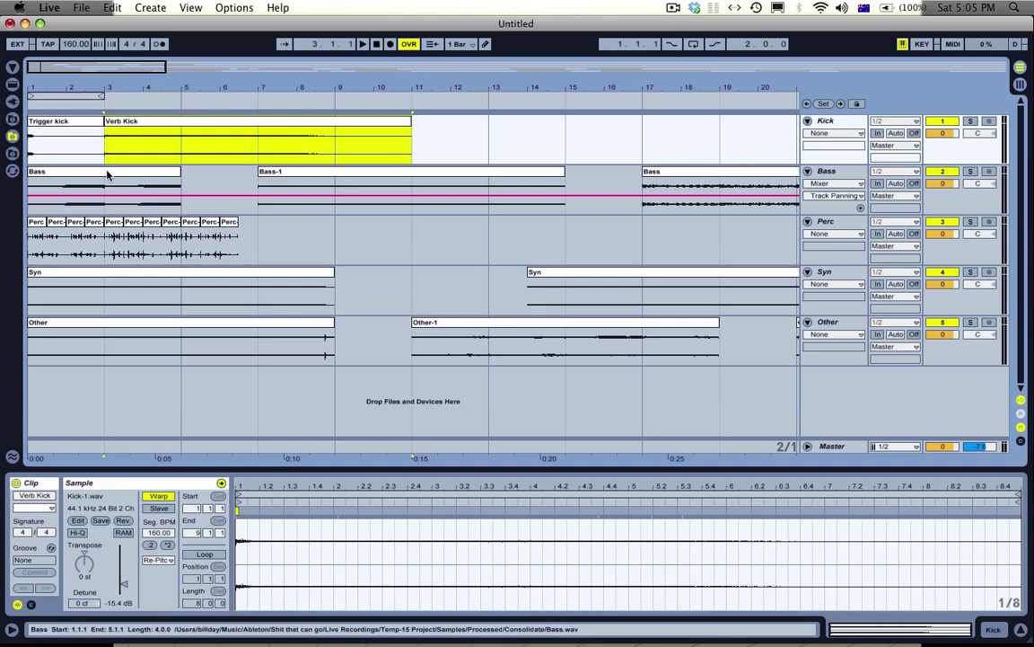
- Rename the first Bass clip "Bass 1" and the Bass clip at bar 7 "Sine Bass"
left_click(108, 177)
key("super+r")
type("Bass 1")
key("Return")
left_click(263, 172)
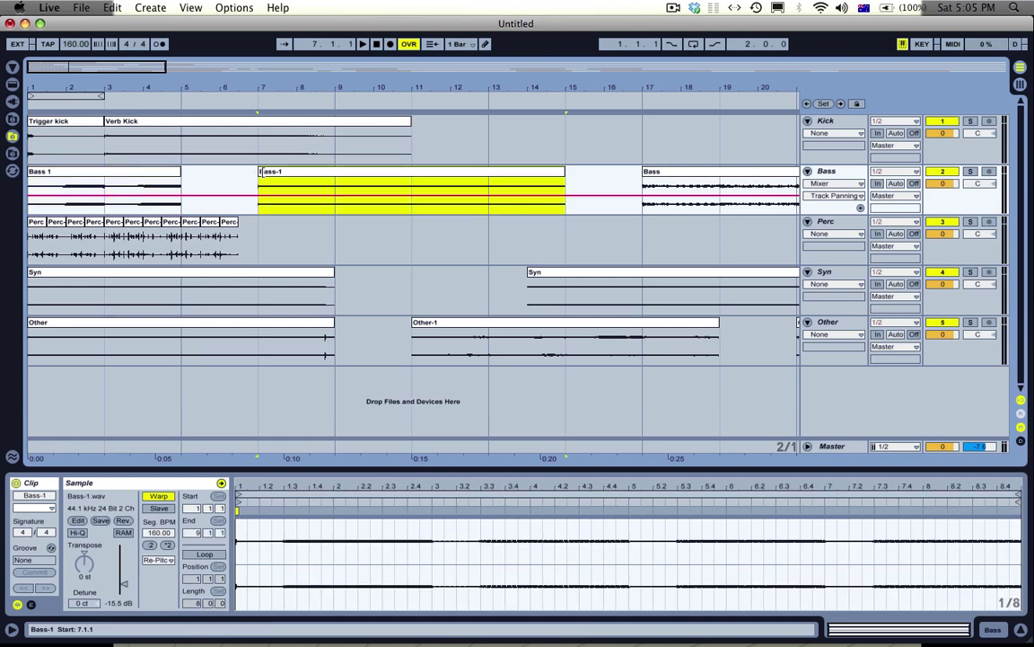
key("super+r")
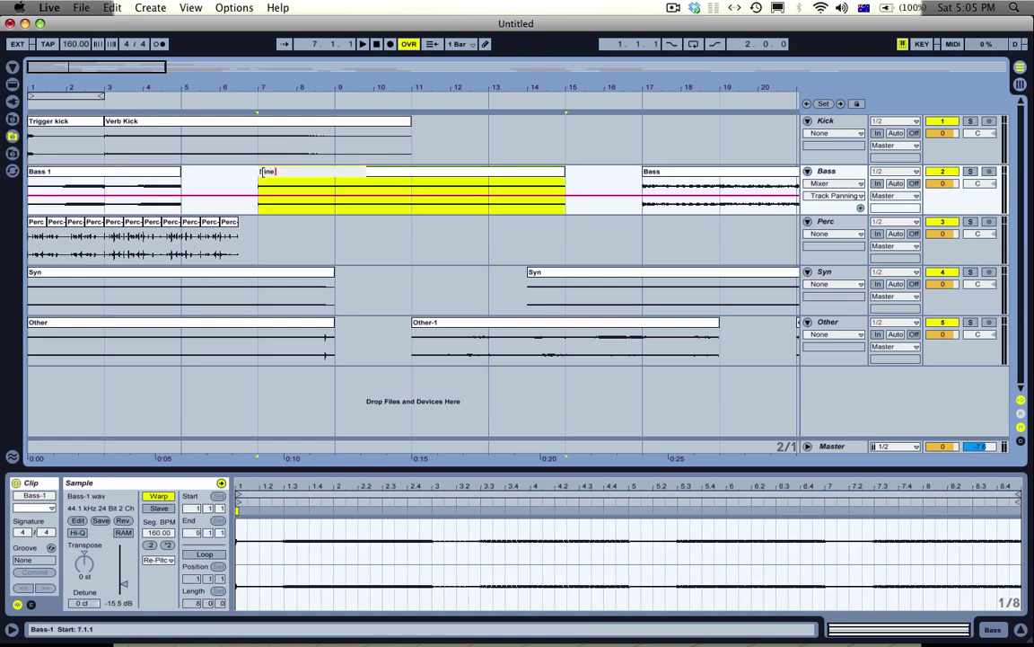
type("Sine Bass")
key("Return")
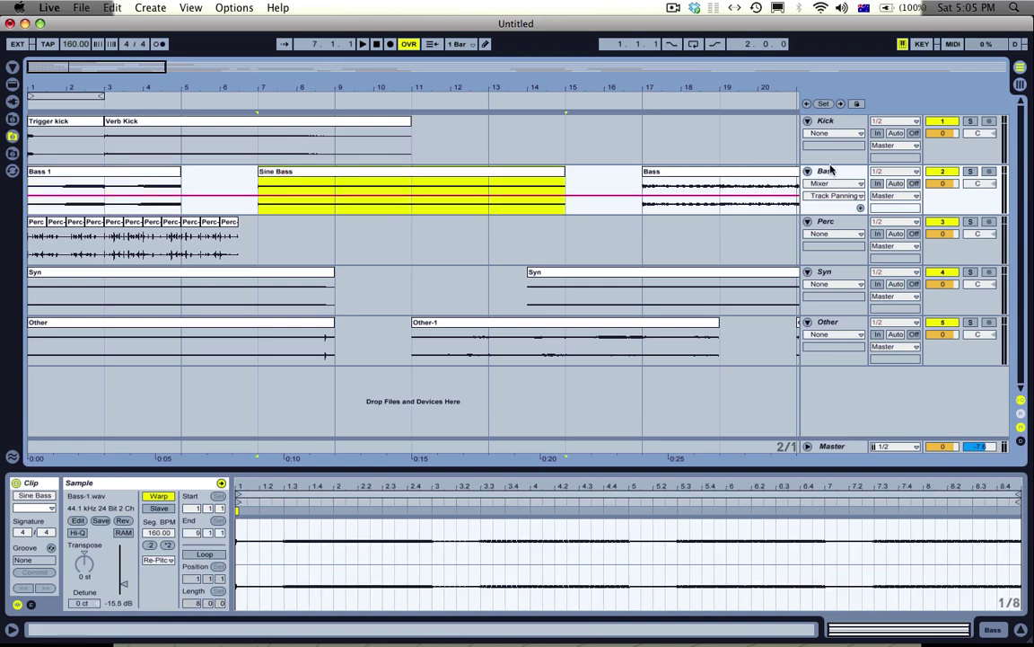
- Rename the Bass clip at bar 17 "Dubstep Bass"
left_click(757, 171)
key("super+r")
type("b")
key("Return")
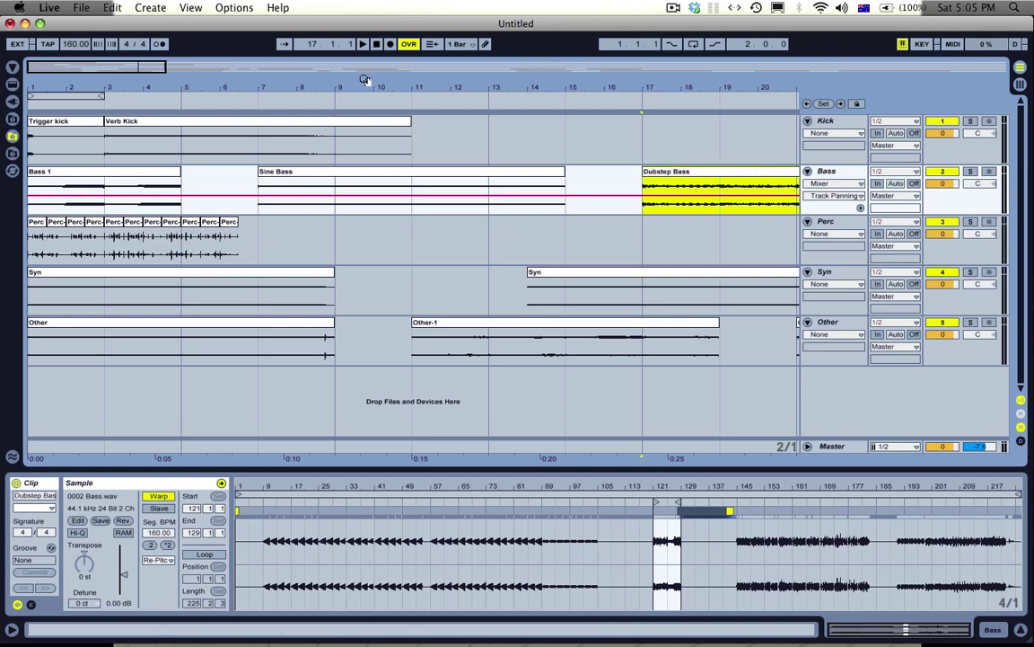
- Solo the Syn track, audition its first clip at bar 1, and rename that clip "Intro"
left_click_drag(365, 81, 145, 81)
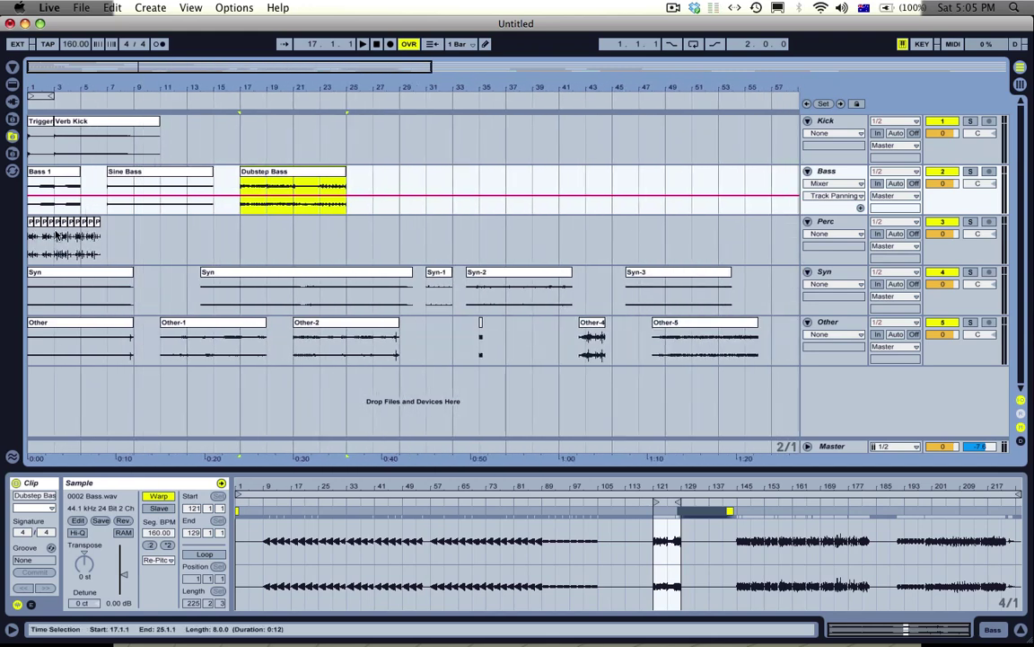
left_click(84, 278)
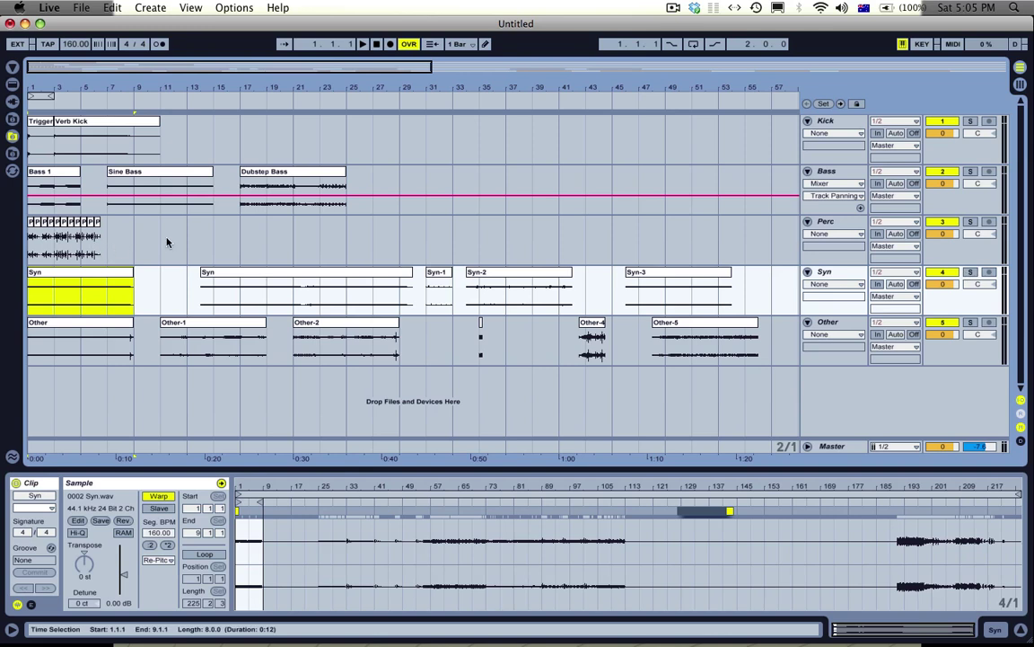
left_click(970, 271)
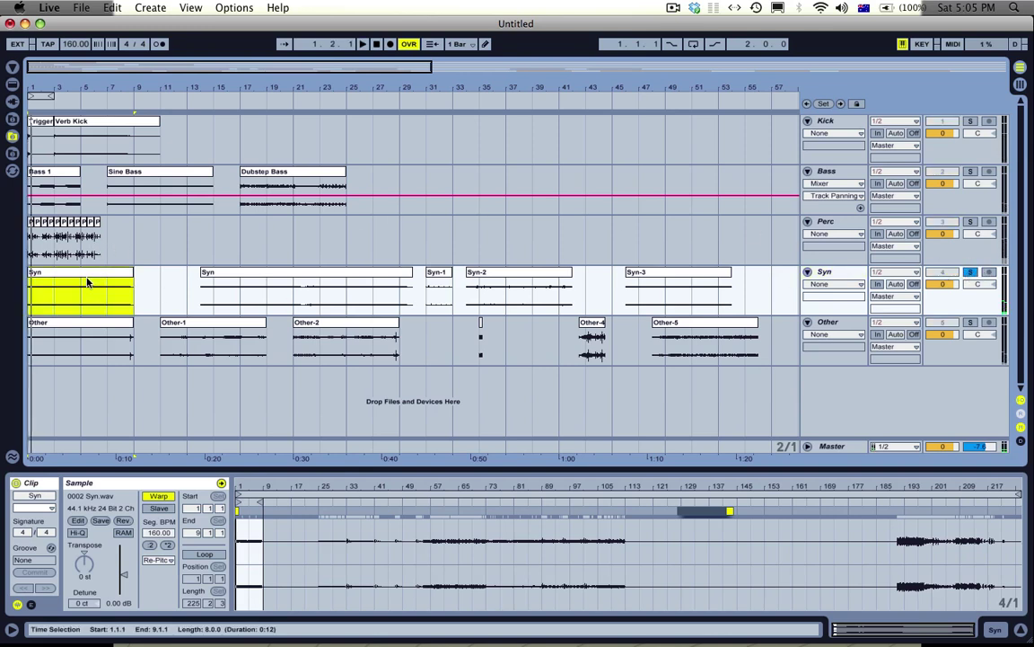
key("super+r")
type("Intro")
key("Return")
- Rename the first clip on the Other track "intro"
left_click(53, 329)
key("super+r")
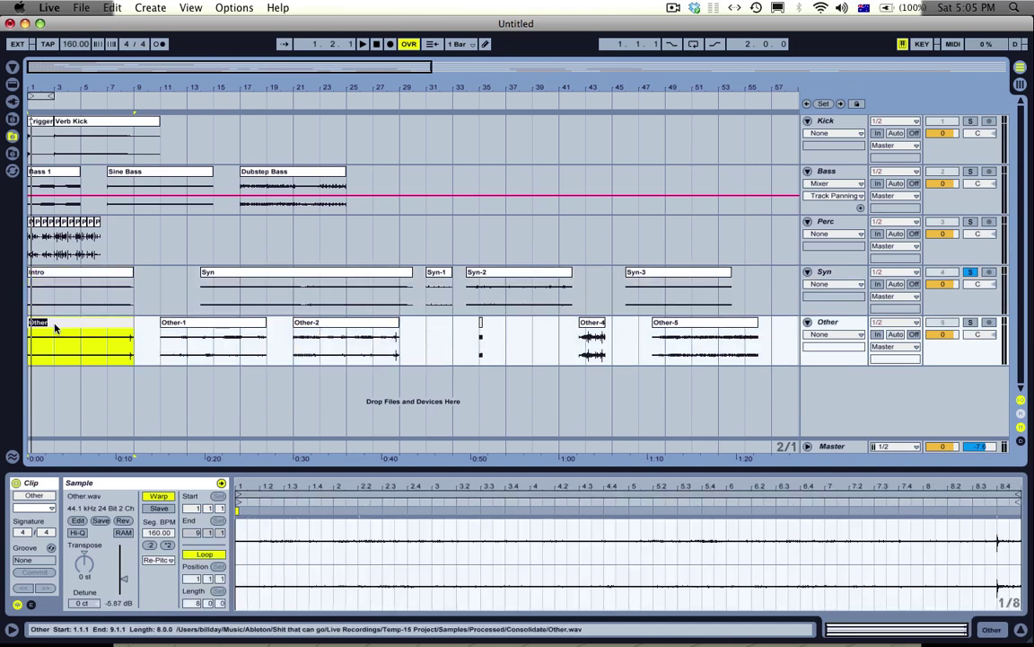
type("Intro")
key("Return")
- Audition the Other clip at bar 11 with all track solos off and rename it "Melody FX1"
left_click(199, 331)
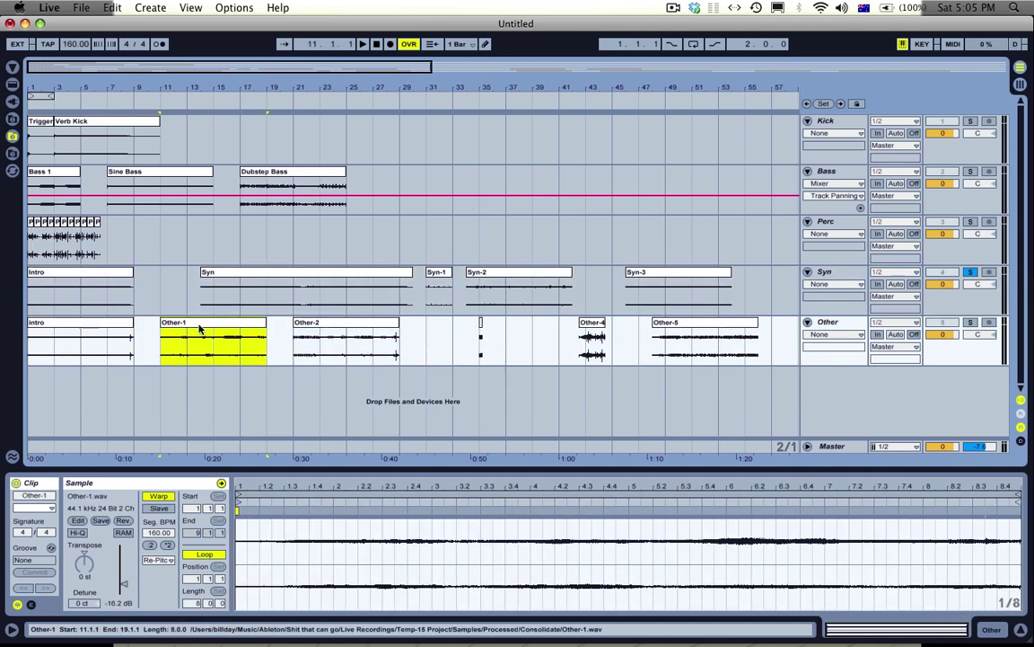
key("space")
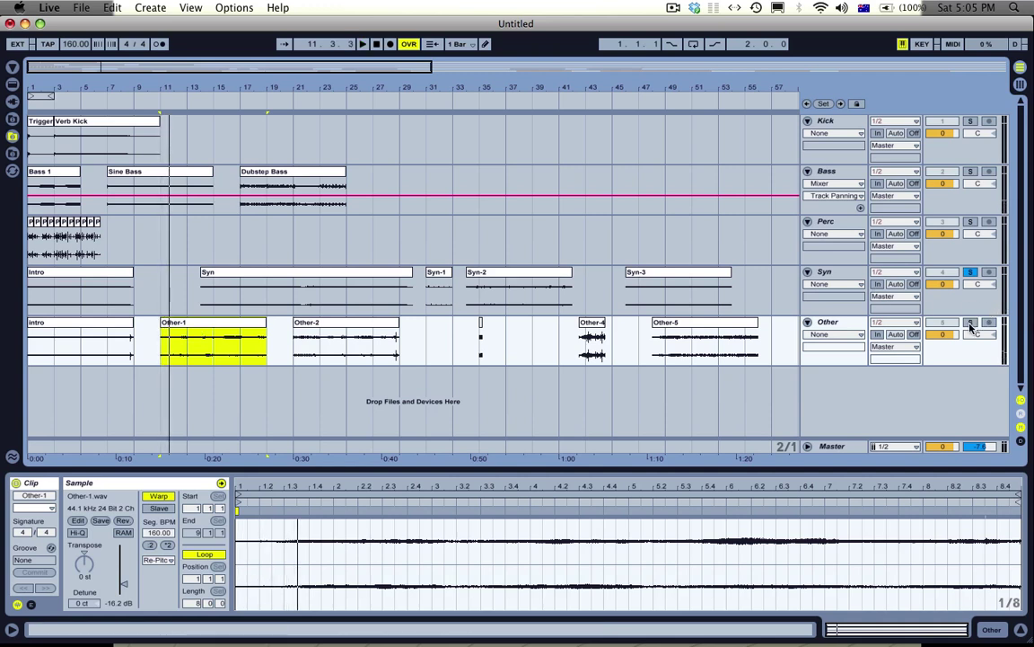
double_click(970, 323)
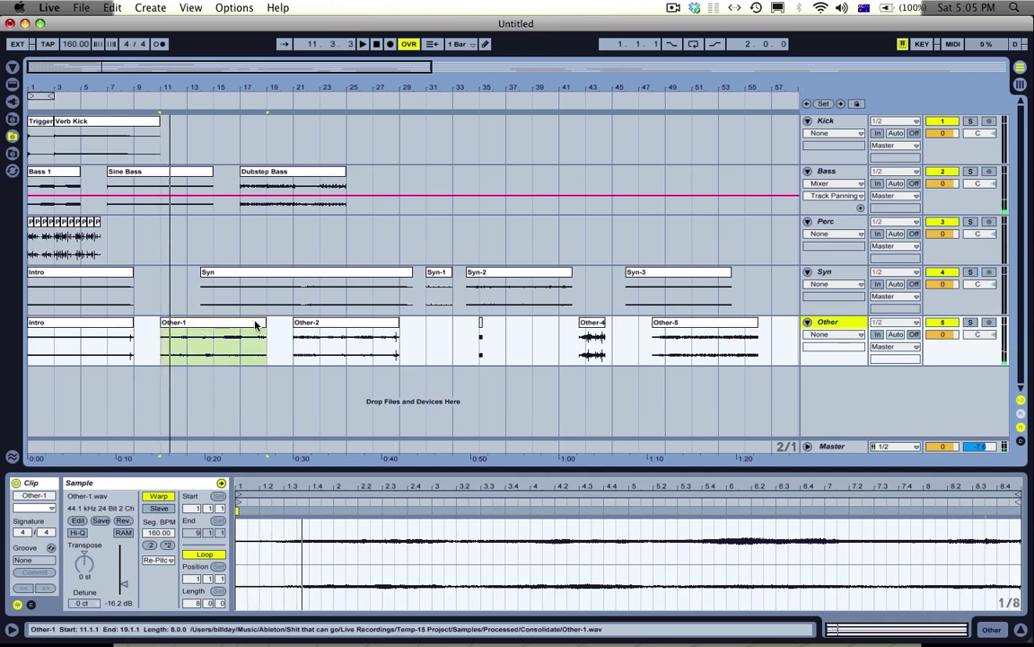
left_click(255, 325)
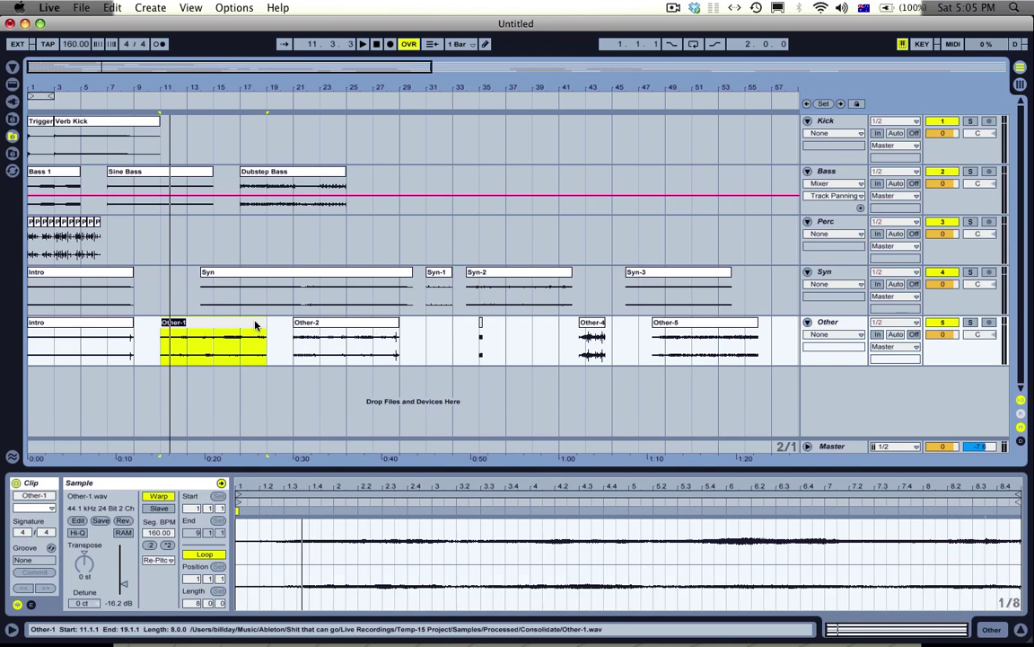
type("Melody FX1")
key("Return")
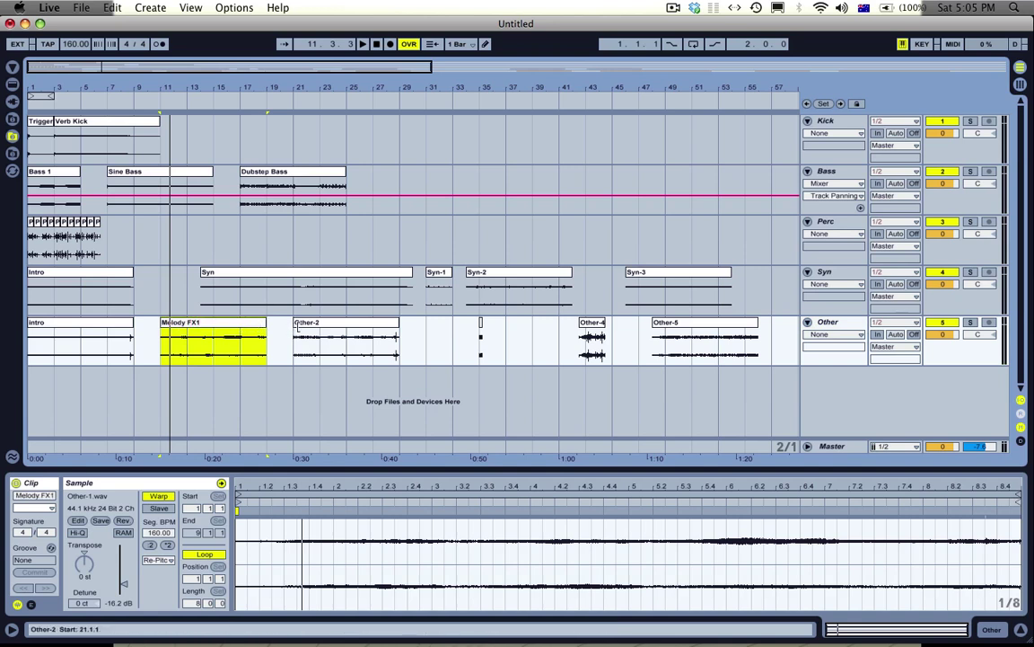
- Rename the Other clip at bar 21 "Melody FX2"
left_click(298, 331)
key("super+r")
type("Fal")
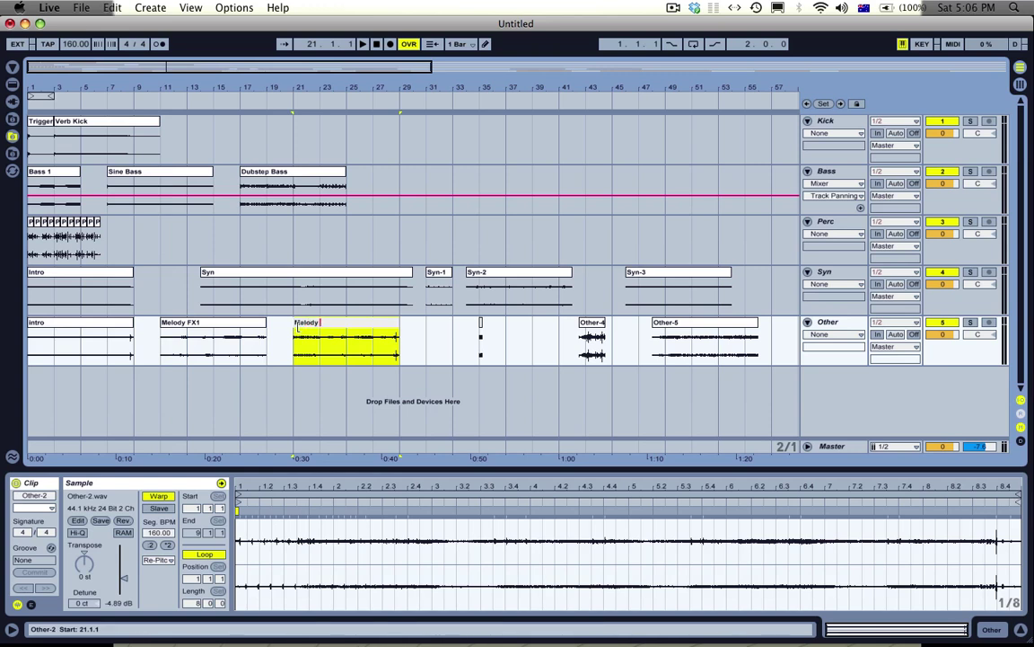
type("ody FX2")
key("Return")
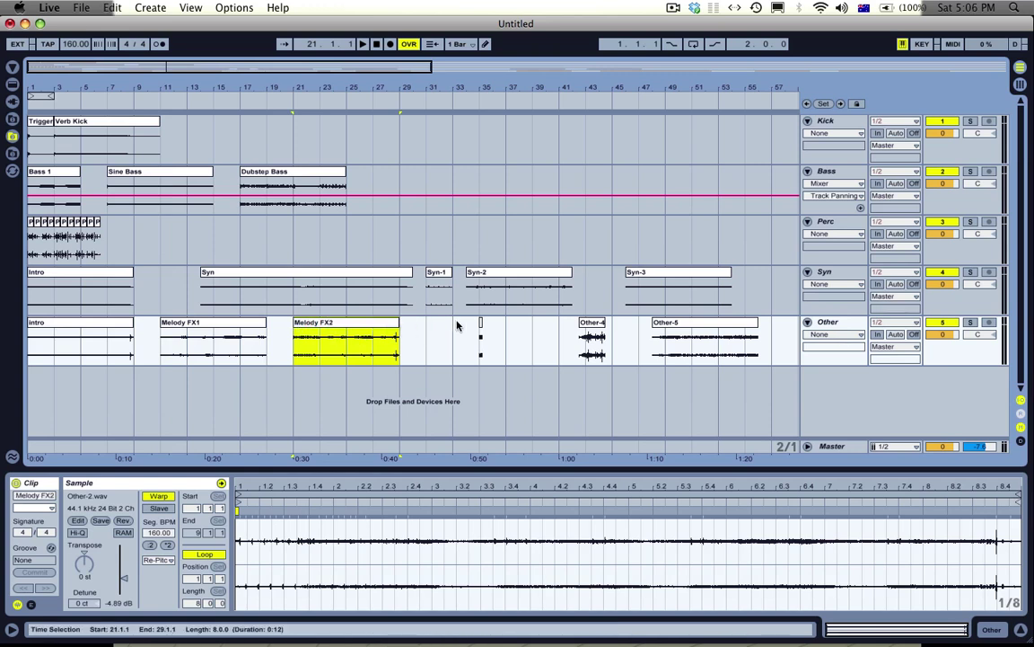
- Rename the very short Other clip at bar 35 "Glitch 1"
left_click_drag(501, 86, 501, 270)
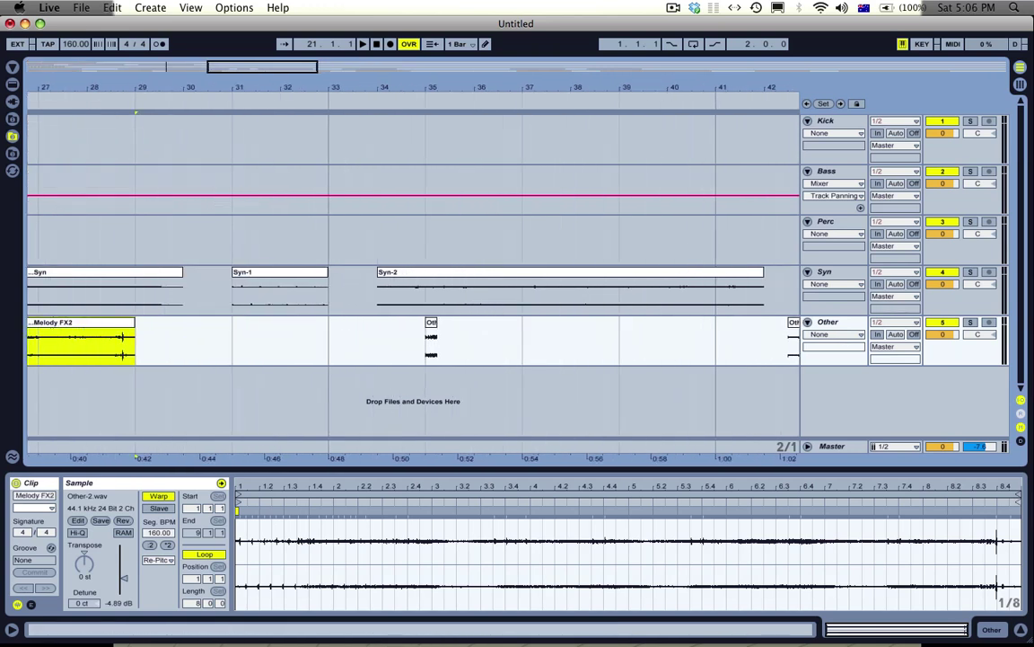
left_click(431, 330)
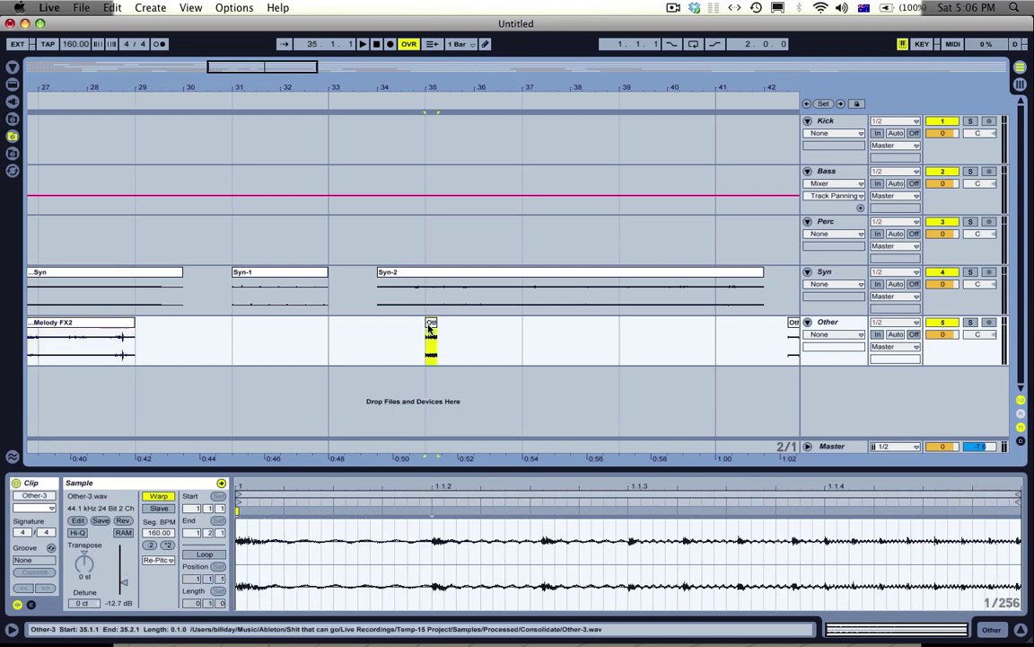
left_click_drag(444, 81, 242, 31)
type("Glitch 1")
key("Return")
- Rename the two-bar Other clip starting in bar 42 "Master 1"
left_click(683, 341)
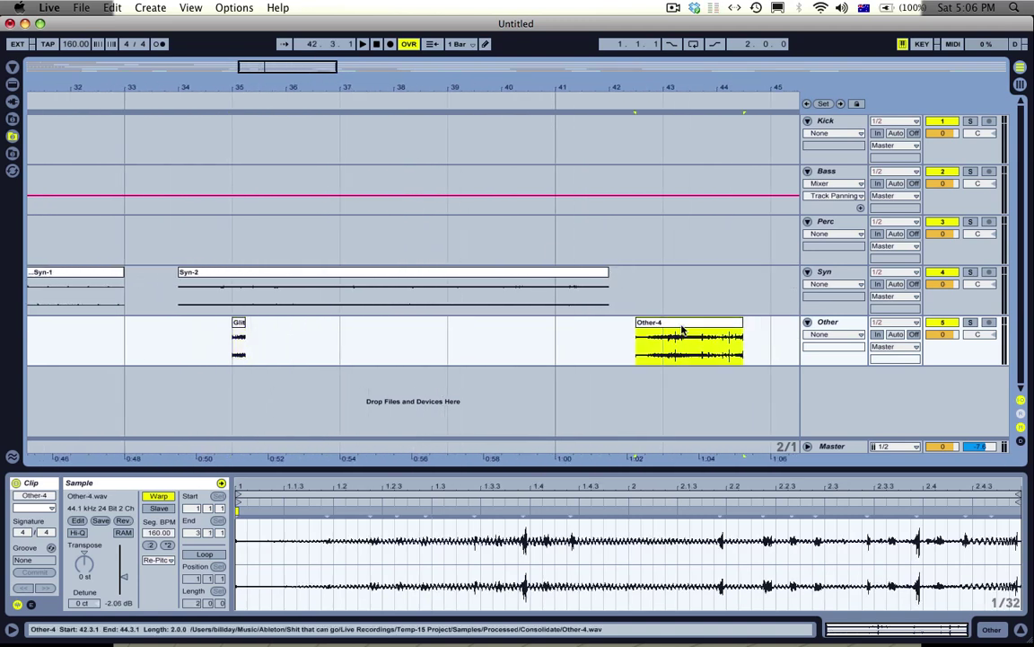
key("super+r")
type("Ma")
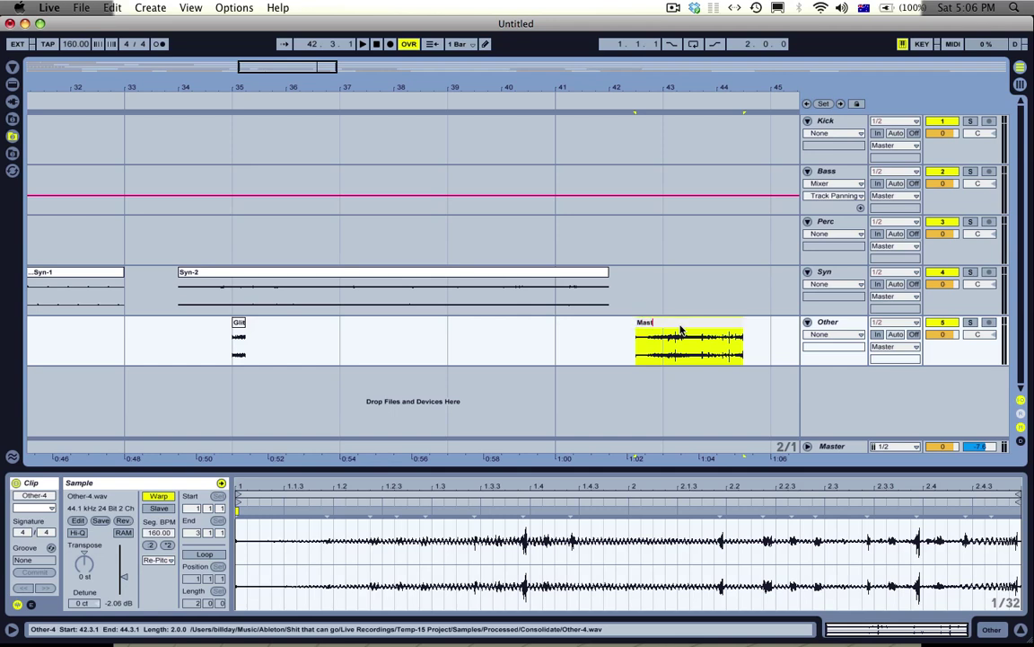
type("ster 1")
key("Return")
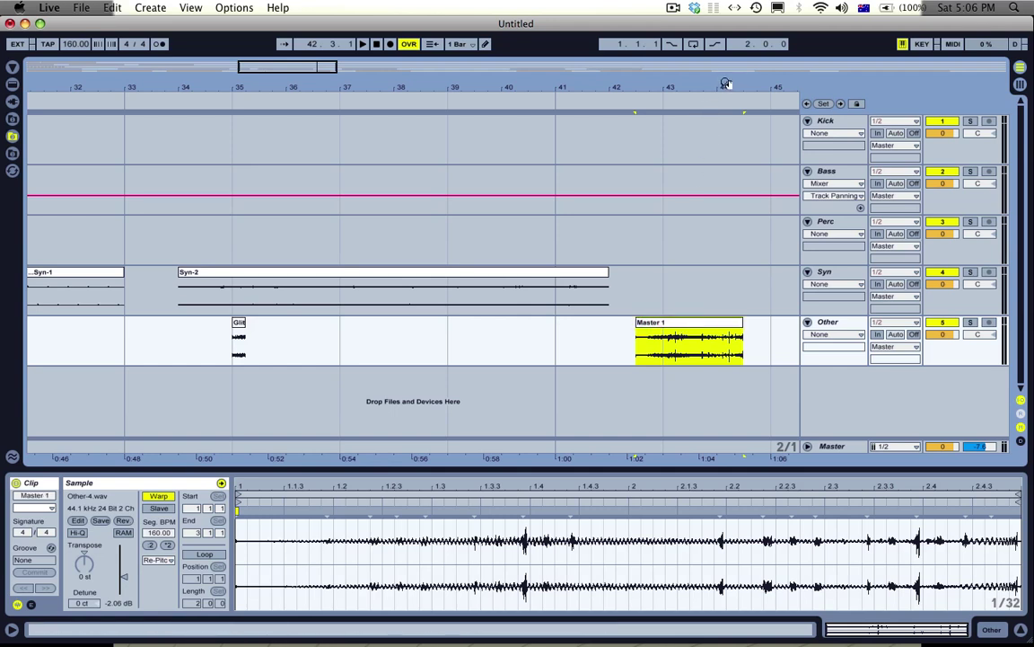
- Rename the Other clip at bar 48 "Dubtep Master"
left_click_drag(726, 84, 303, 62)
left_click(475, 330)
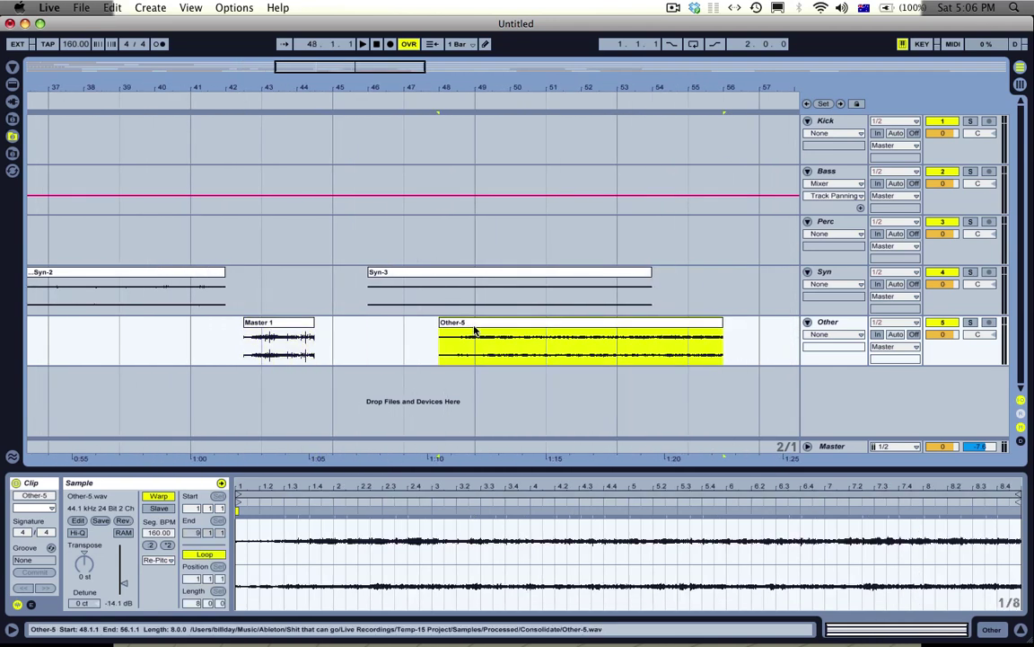
key("super+r")
type("Dubtep Master")
key("Return")
- Solo the Syn track, audition the Syn clip at bar 46, and rename it "Ochestral"
left_click(485, 280)
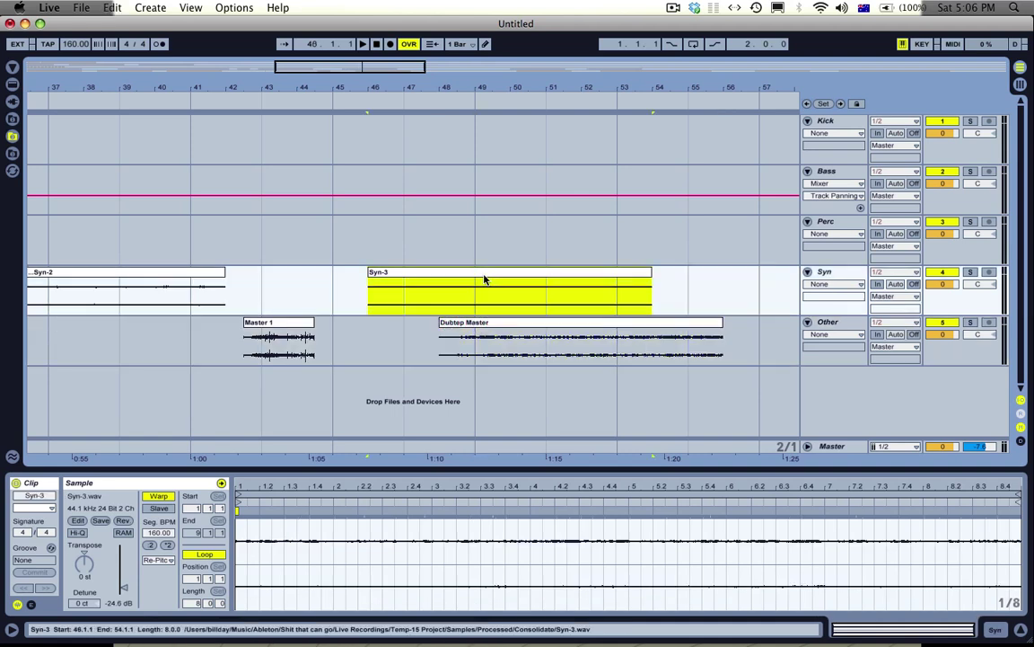
left_click(970, 273)
key("space")
left_click(584, 279)
key("super+r")
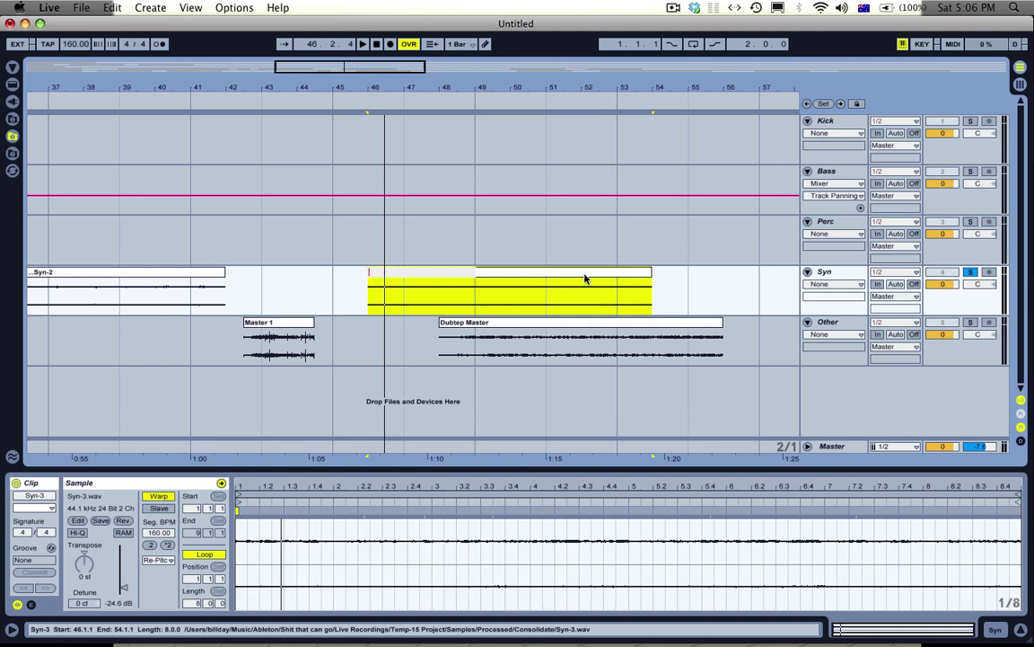
type("Orchestral")
key("Return")
- Audition the Syn clip at bar 70 and rename it "Orch 2"
left_click_drag(619, 81, 619, 27)
left_click(453, 271)
key("space")
key("space")
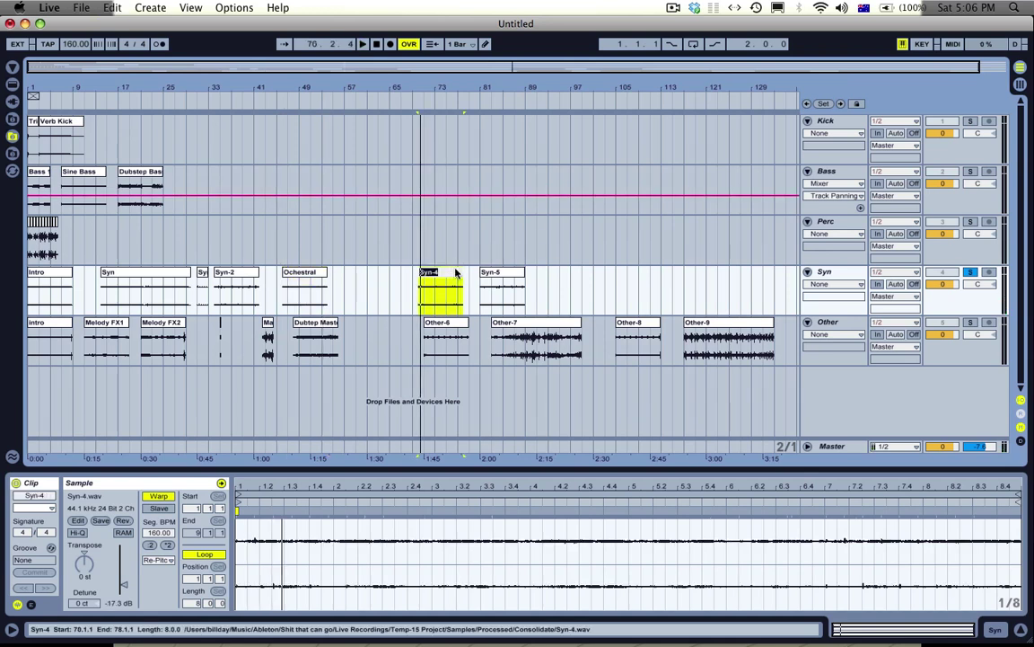
type("2")
- Audition the Syn clip at bar 81 and rename it "Harpshichord"
left_click(494, 275)
key("space")
key("space")
key("super+r")
type("Harpshicho")
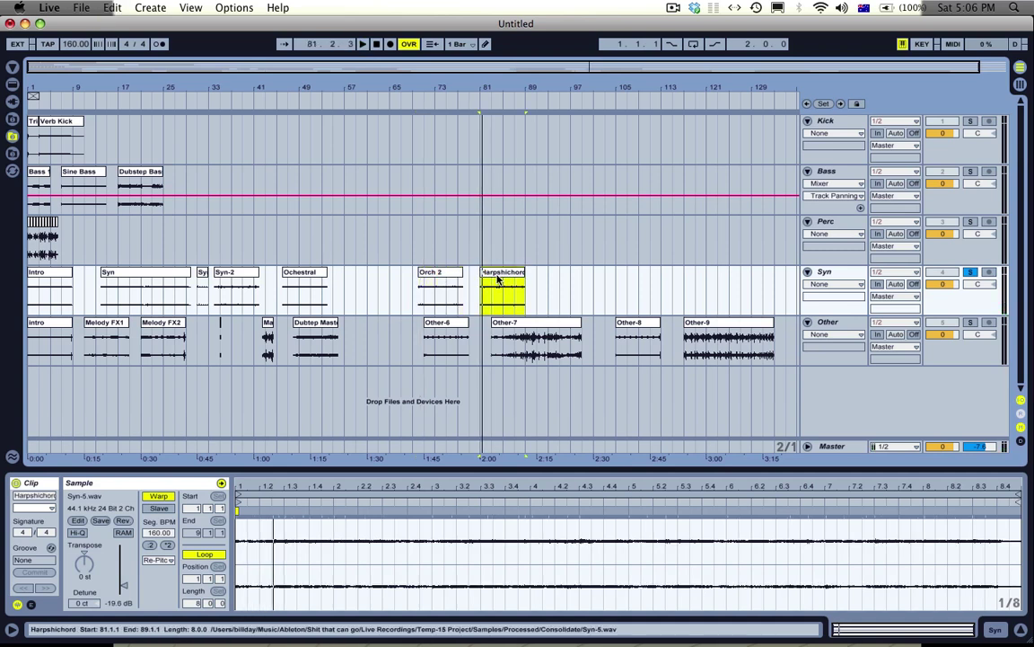
type("rd")
- Play the 16-bar Other clip starting at bar 83 and rename it "Dubstep Master"
left_click(523, 325)
key("space")
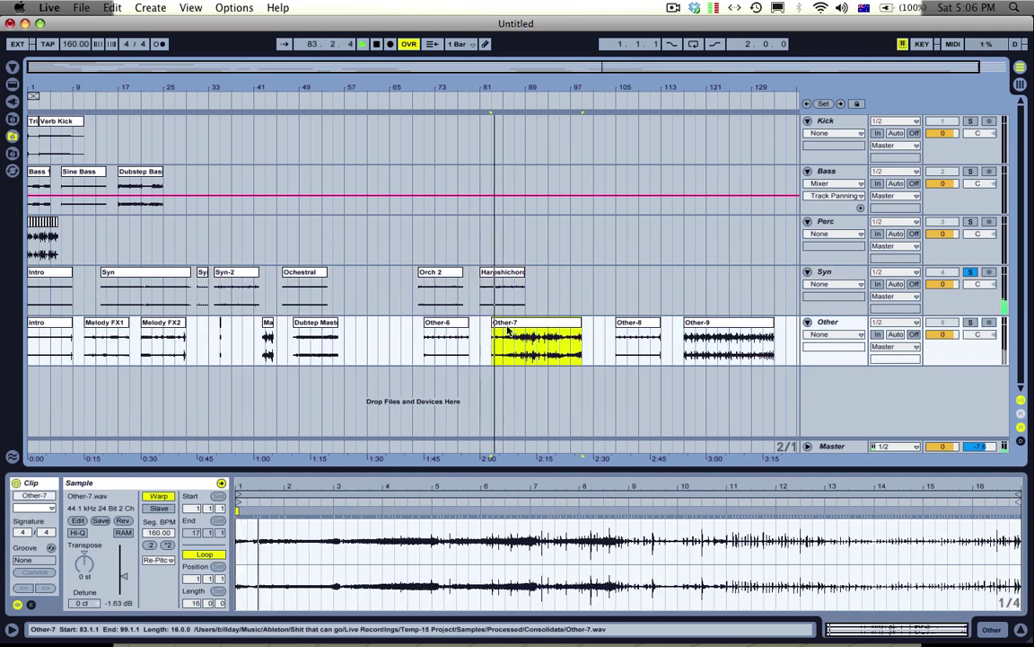
key("space")
key("super+r")
type("Culstep Master")
key("Return")
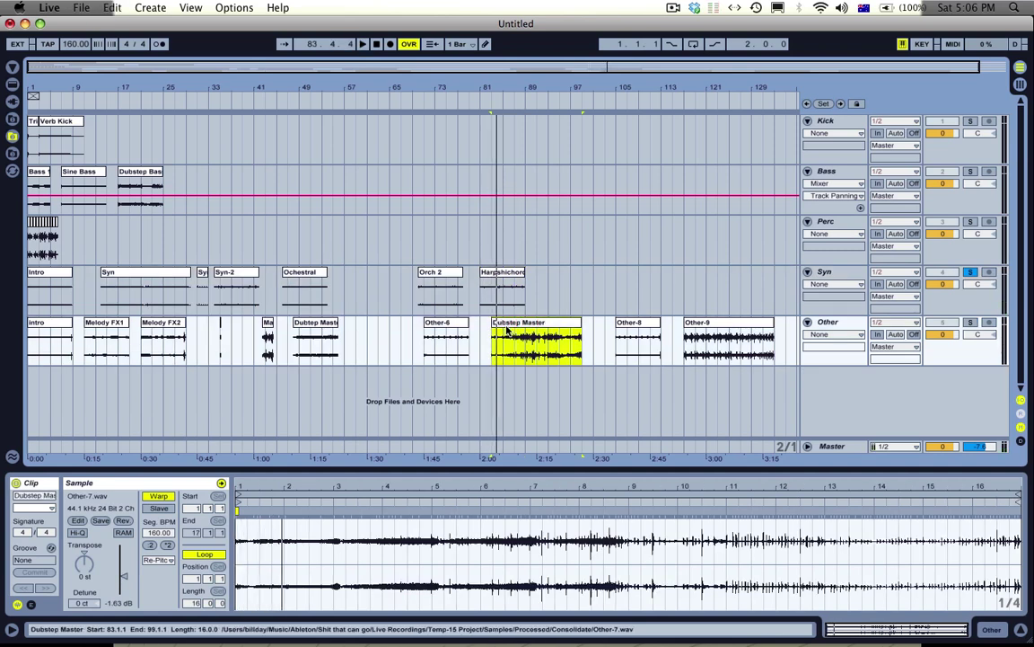
- Solo the Other track, compare its clips at bars 48 and 83 by ear, and rename the bar 83 clip "Master Break"
left_click(319, 336)
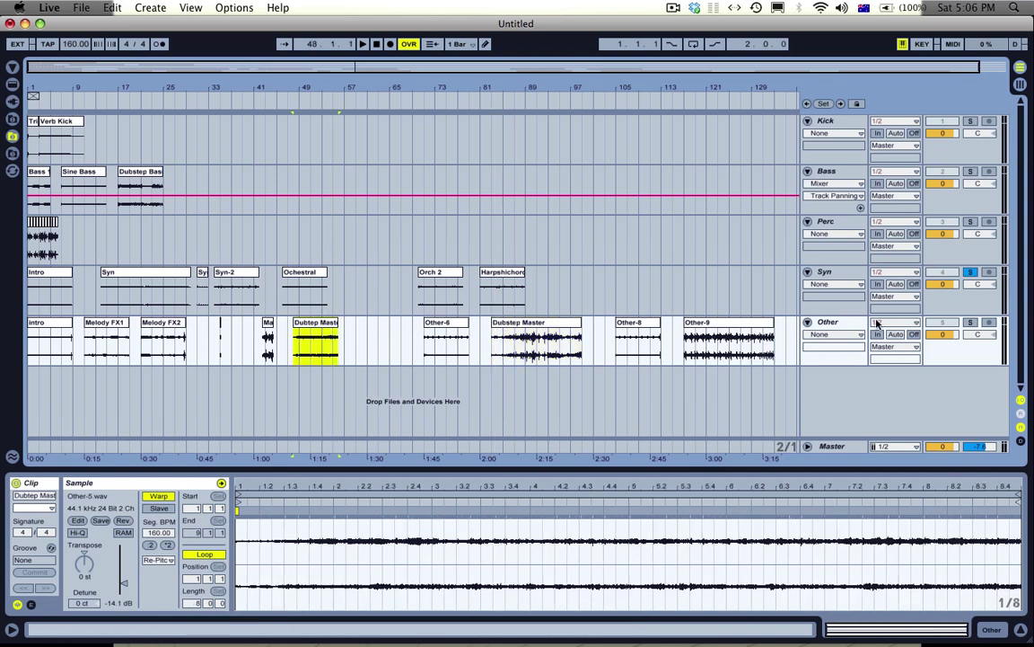
left_click(970, 322)
key("space")
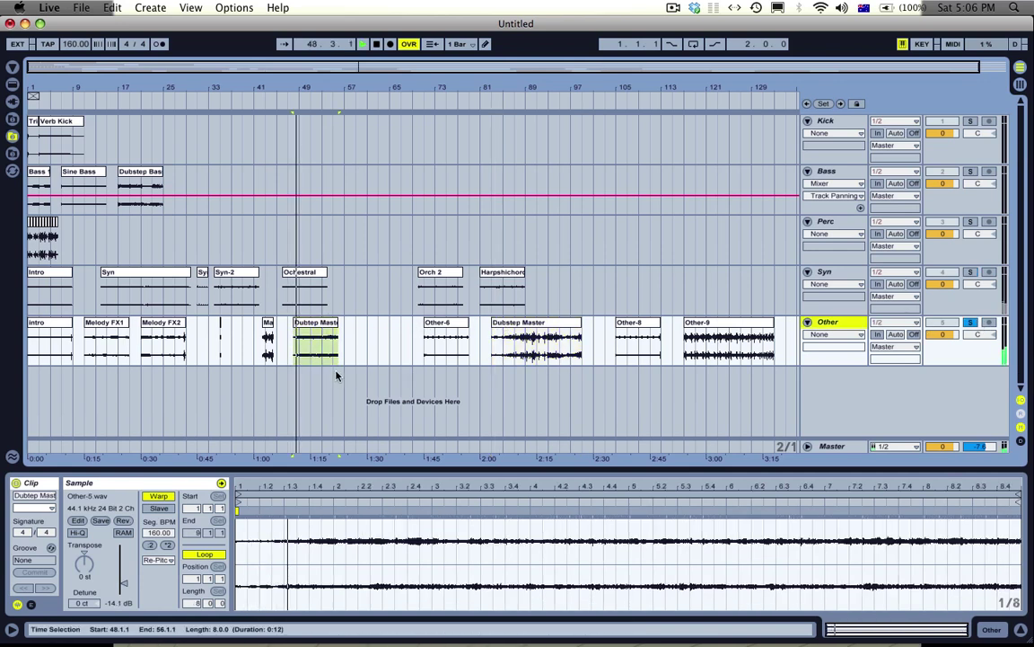
left_click(550, 342)
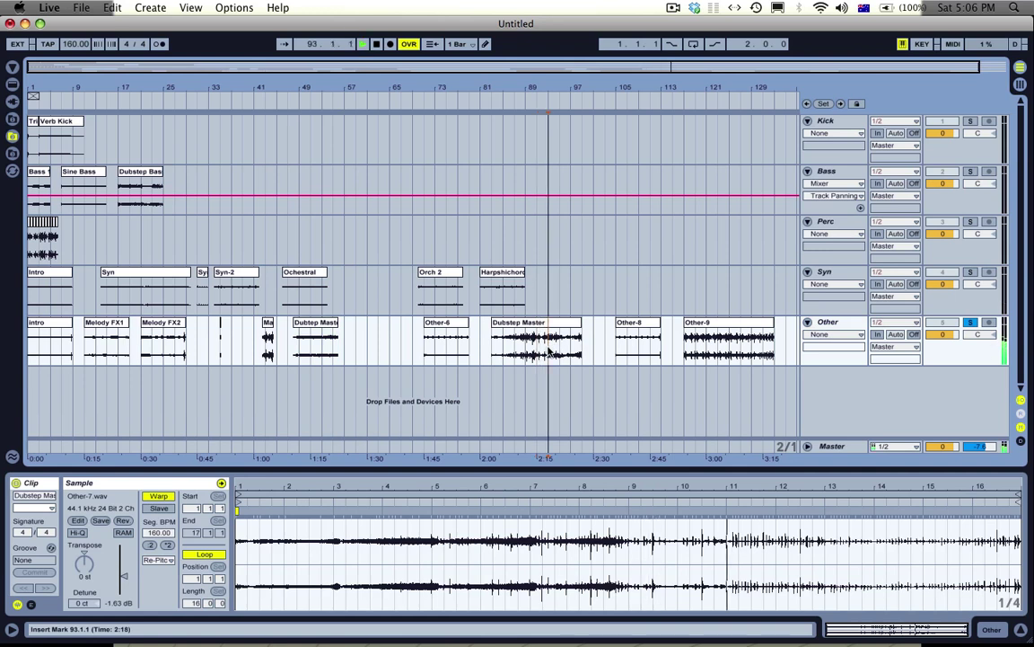
key("space")
left_click(548, 323)
key("super+r")
type("B")
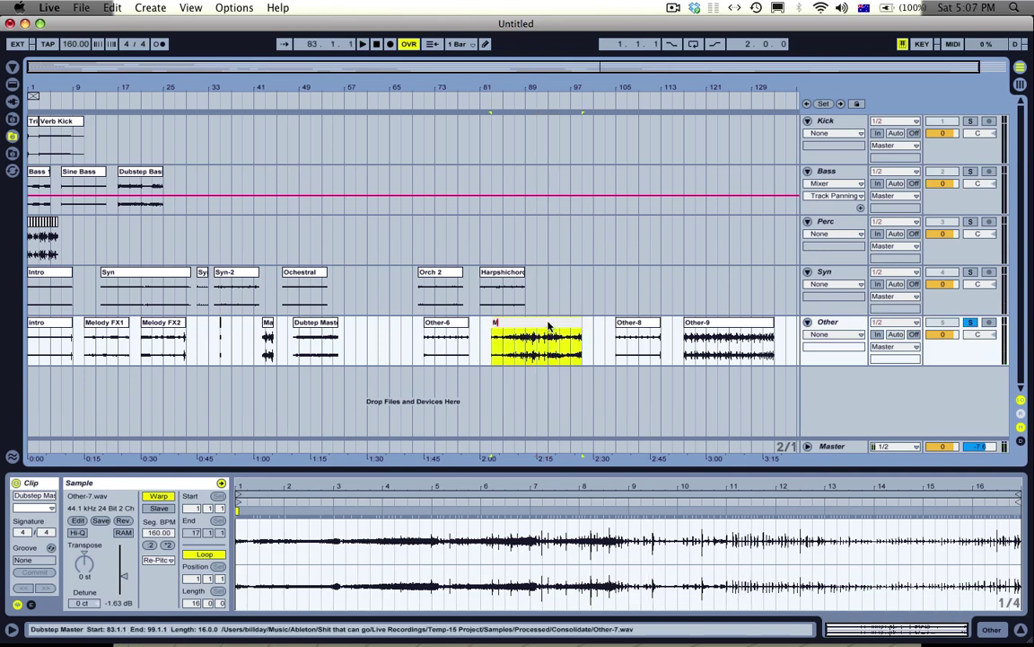
type("aster Break")
key("Return")
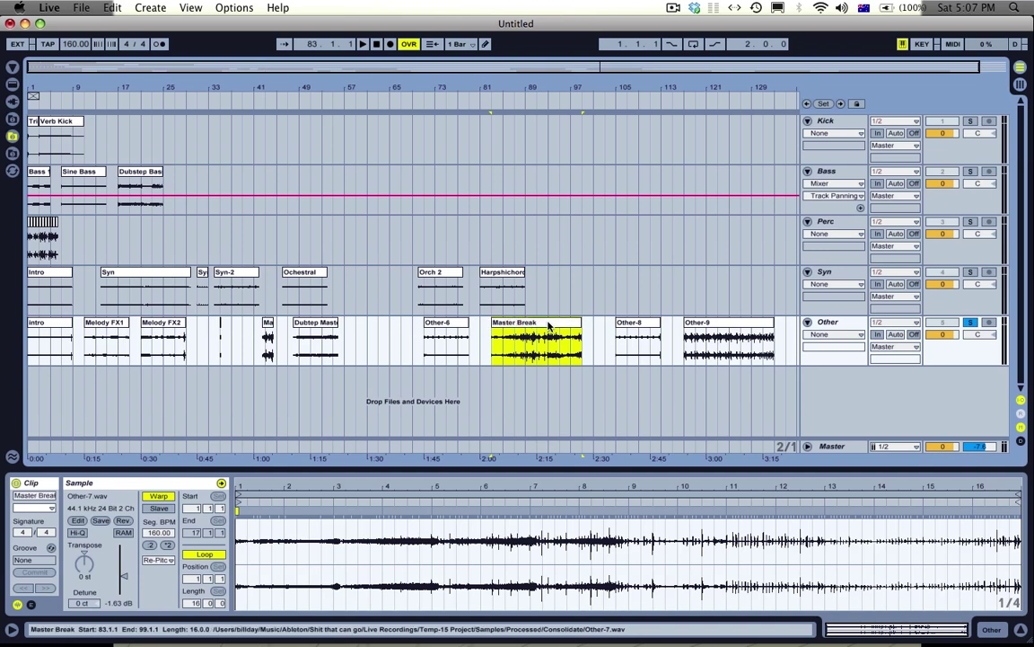
- Audition the Other clip at bar 48 again and rename it "Orch fx"
left_click(325, 325)
key("space")
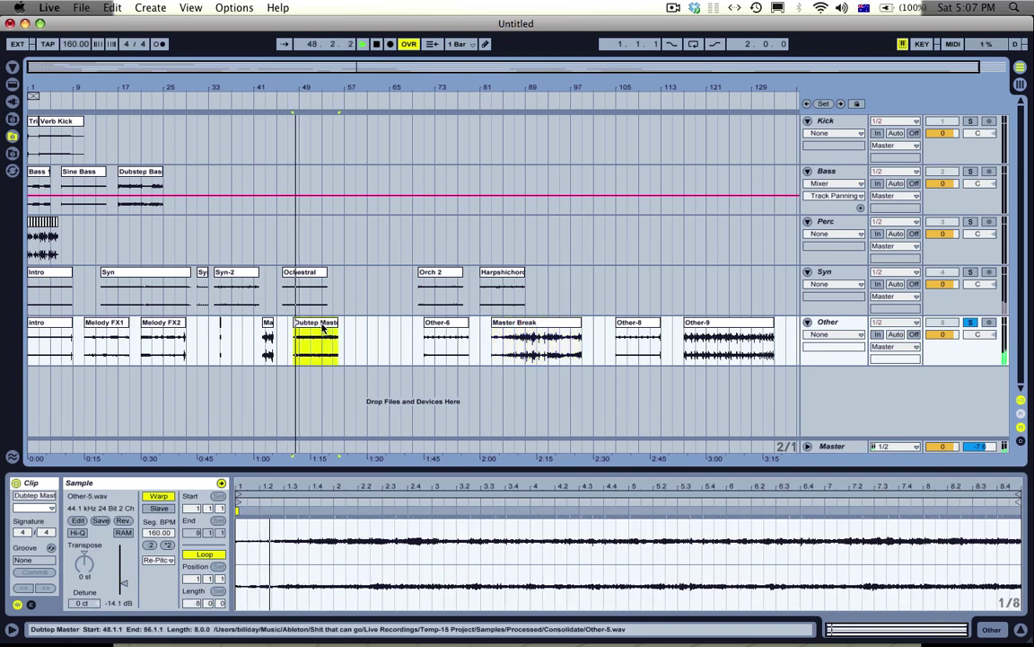
left_click(318, 333)
key("space")
key("space")
left_click(318, 325)
key("space")
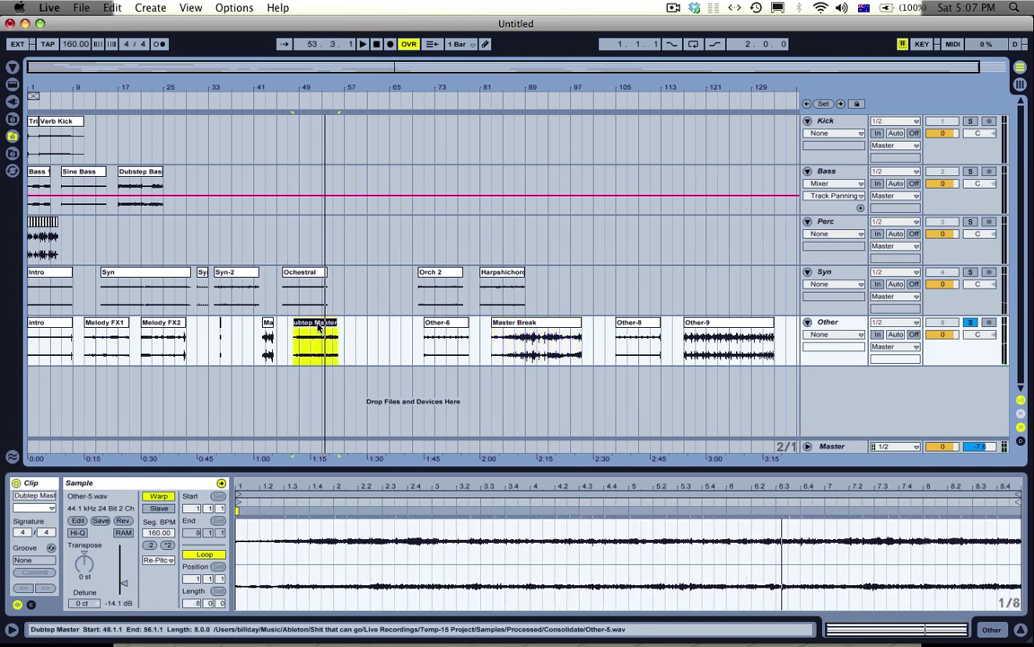
key("super+r")
type("Orch fx")
key("Return")
- Audition the Other clip at bar 71 and rename it "Click / Pop"
left_click(428, 328)
key("space")
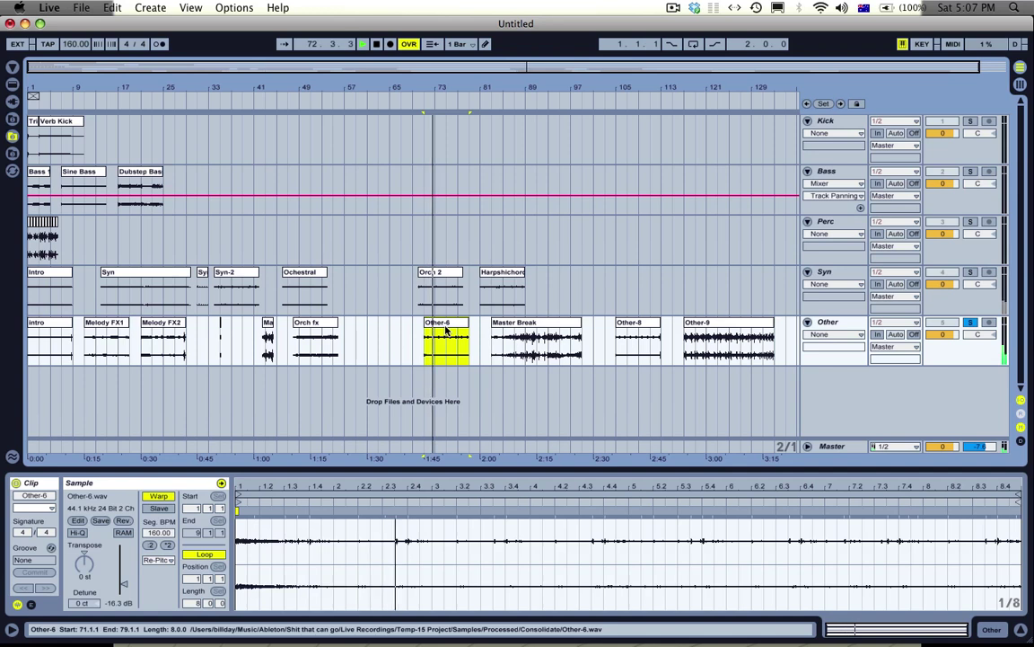
key("space")
key("super+r")
type("O")
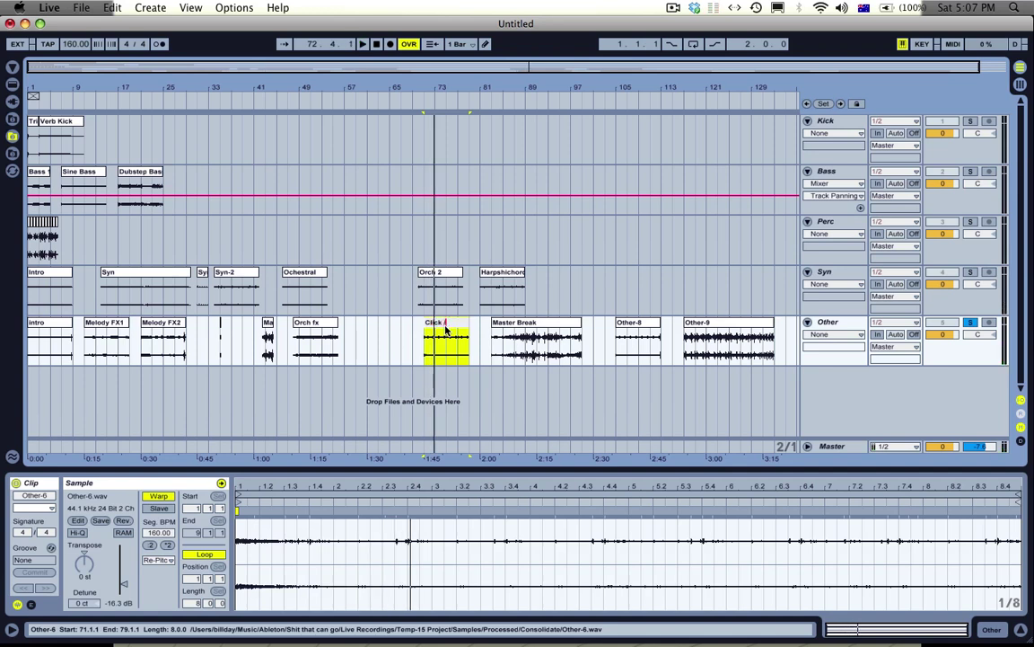
type("lick / Pop")
key("Return")
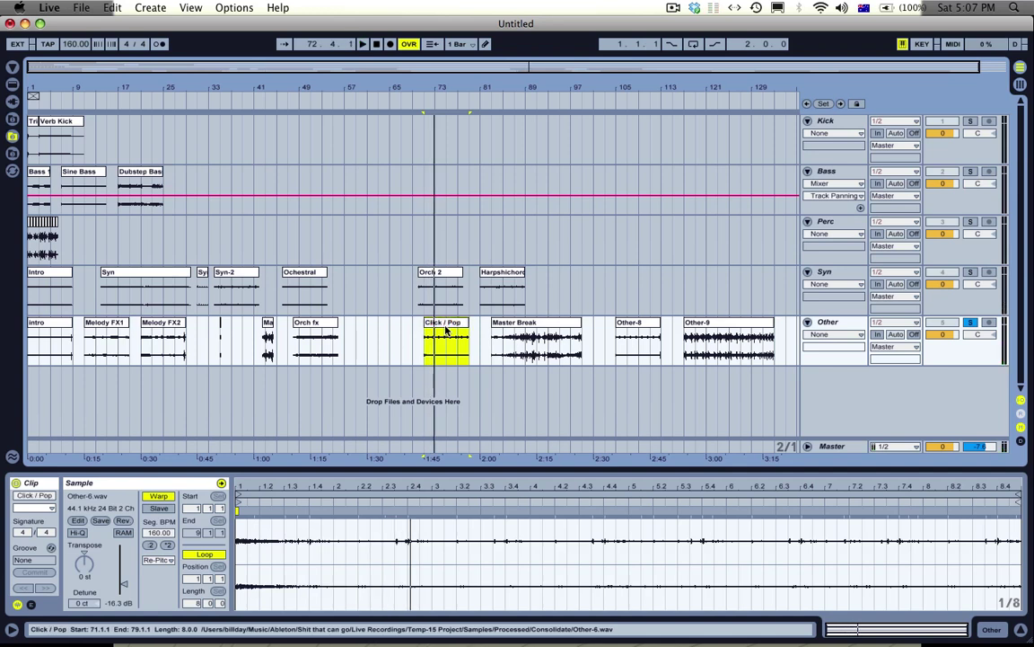
- Audition the Other clip at bar 105 and rename it "Click / Pop 2"
left_click(653, 322)
key("space")
key("space")
key("super+r")
type("Click / Pop 2")
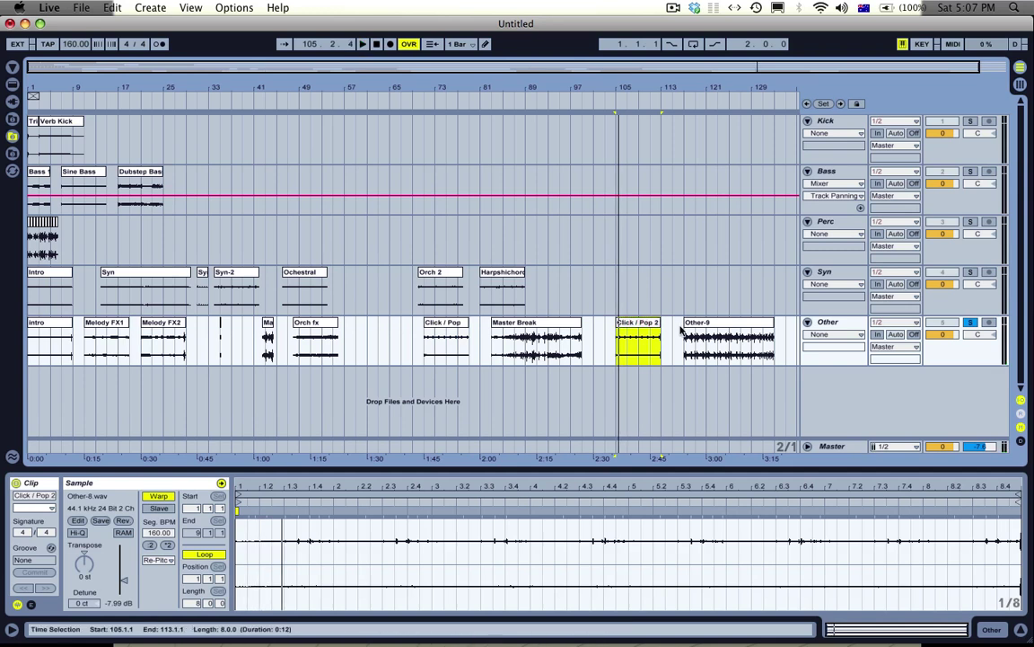
key("Return")
- Audition the last Other clip, at bar 117, and rename it "Dubstep MAster"
left_click(696, 328)
key("space")
key("space")
key("super+r")
type("Duubstep MAster")
key("Return")
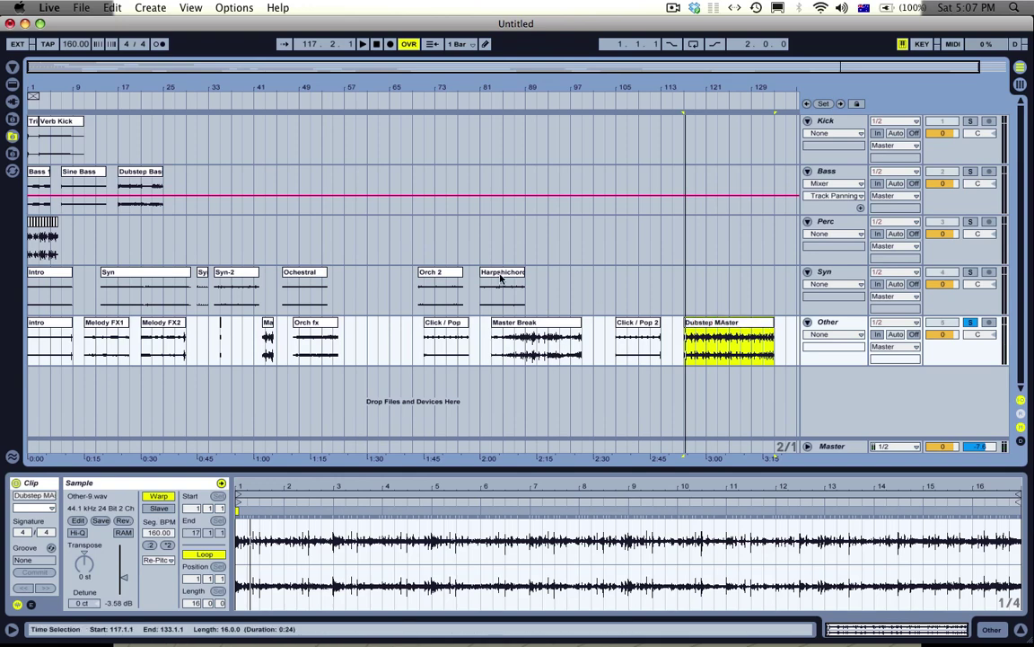
- Solo the Syn track, audition the Syn clip at bar 34, and rename it "Port Melody"
left_click(230, 274)
key("space")
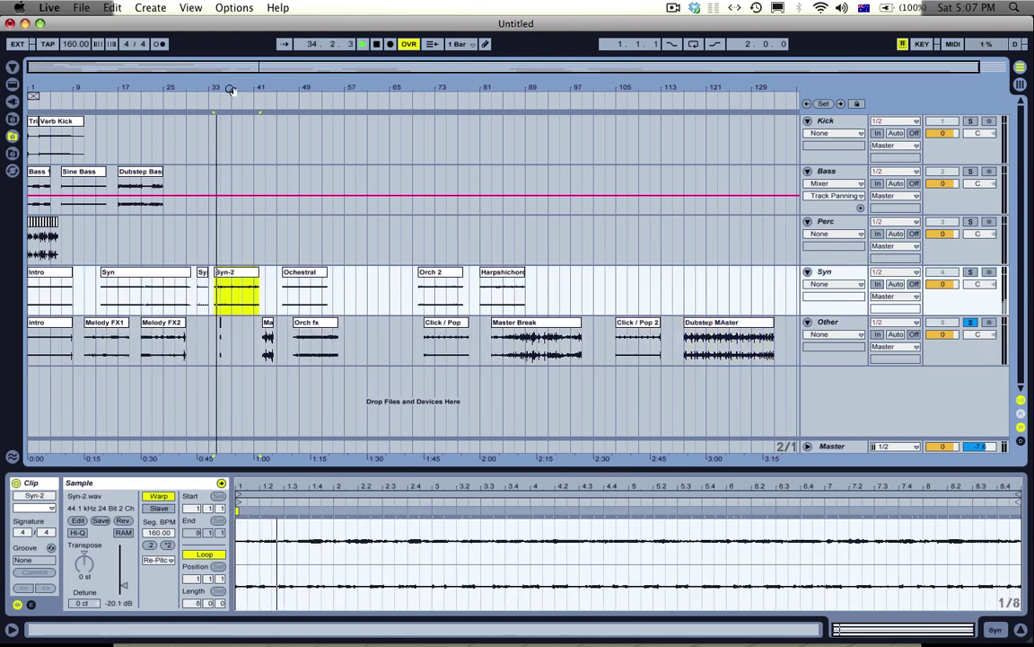
left_click_drag(230, 91, 236, 157)
left_click(971, 272)
key("space")
key("space")
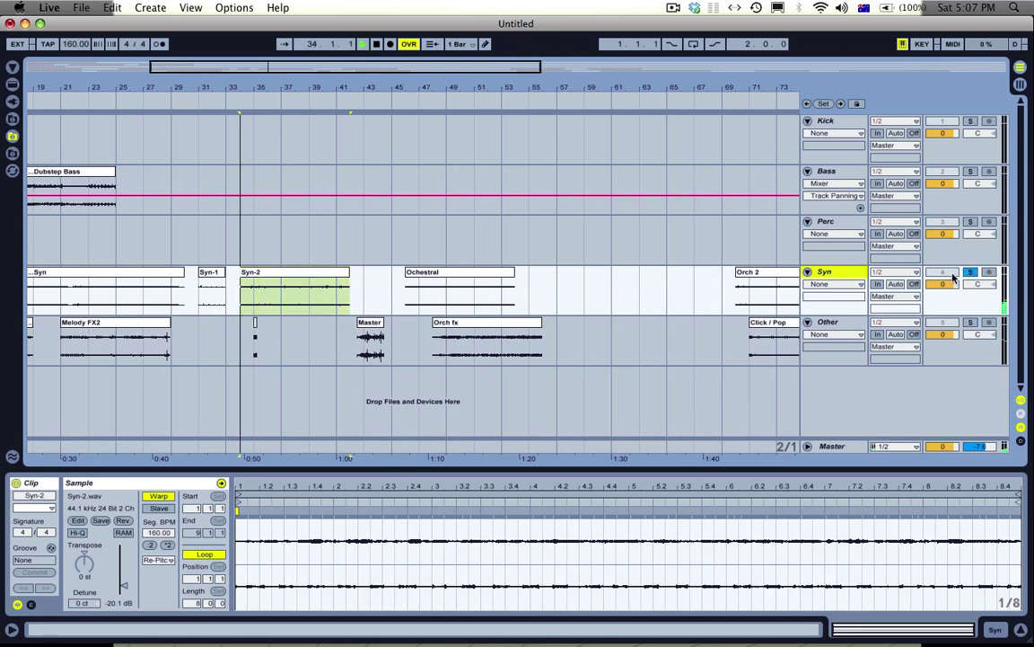
left_click(269, 274)
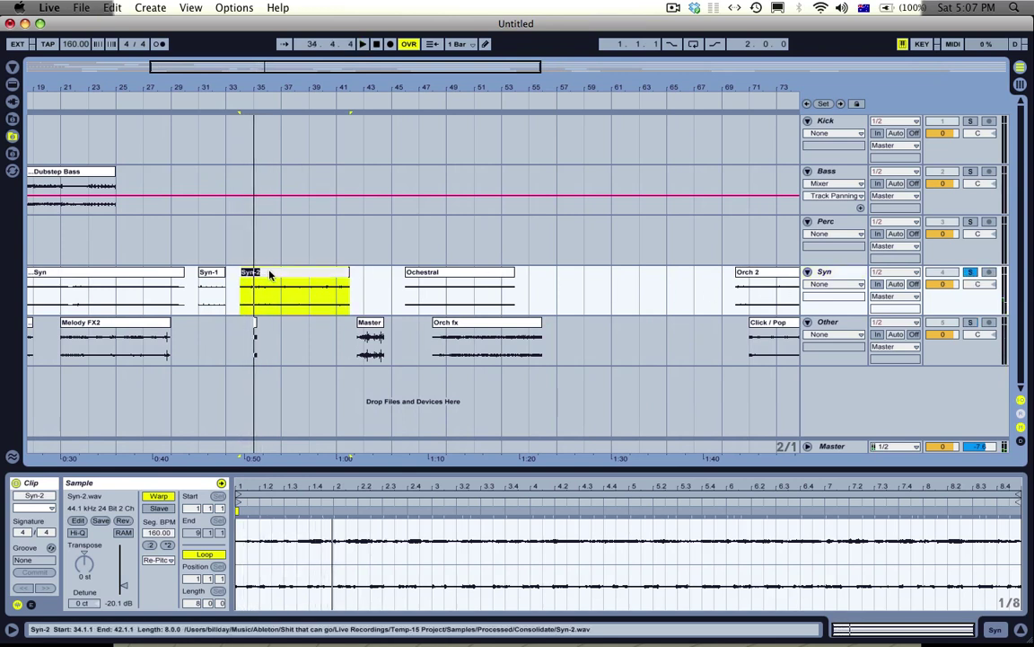
type("M")
type("ort Melody")
key("Return")
- Rename the two-bar Syn clip at bar 31 "Beeeps"
left_click(207, 272)
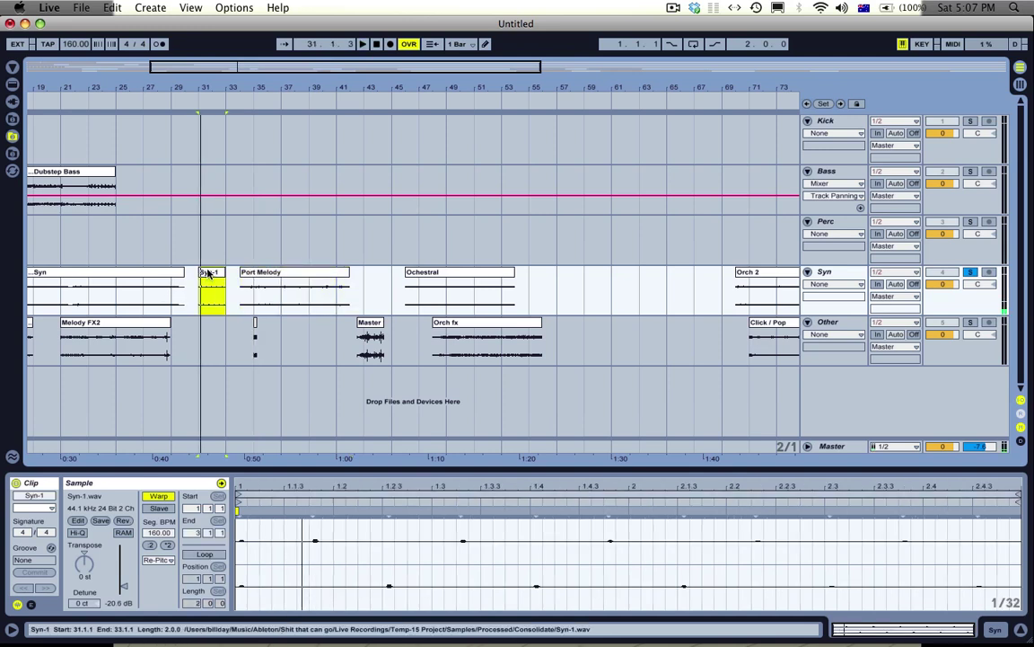
key("super+r")
type("Beeeps")
key("Return")
- Rename the 16-bar Syn clip at bar 14 "Melody 1"
left_click(180, 272)
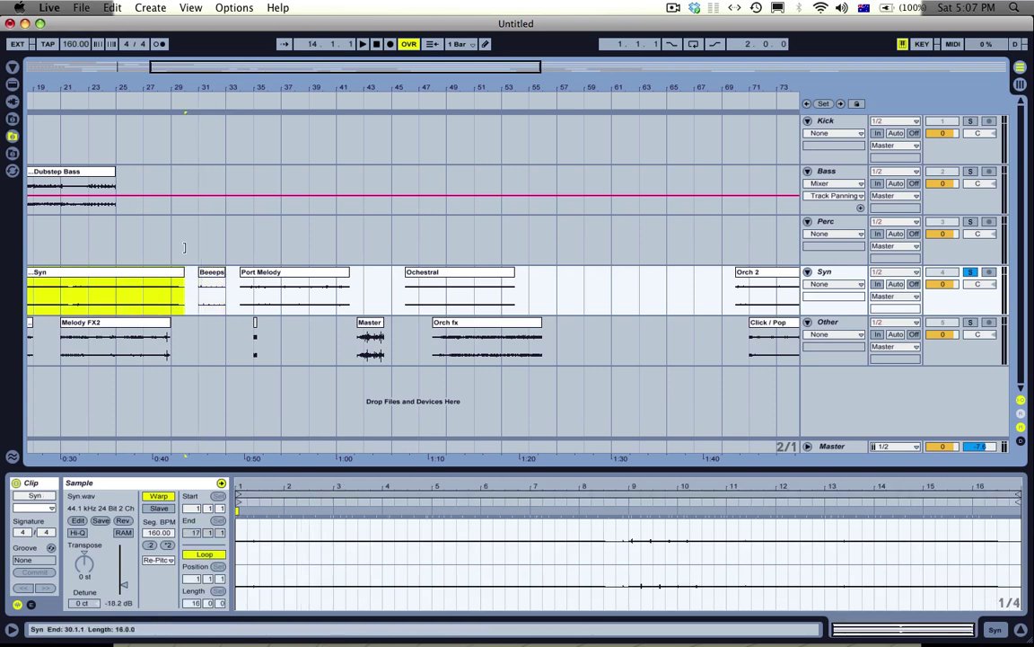
left_click_drag(204, 93, 416, 93)
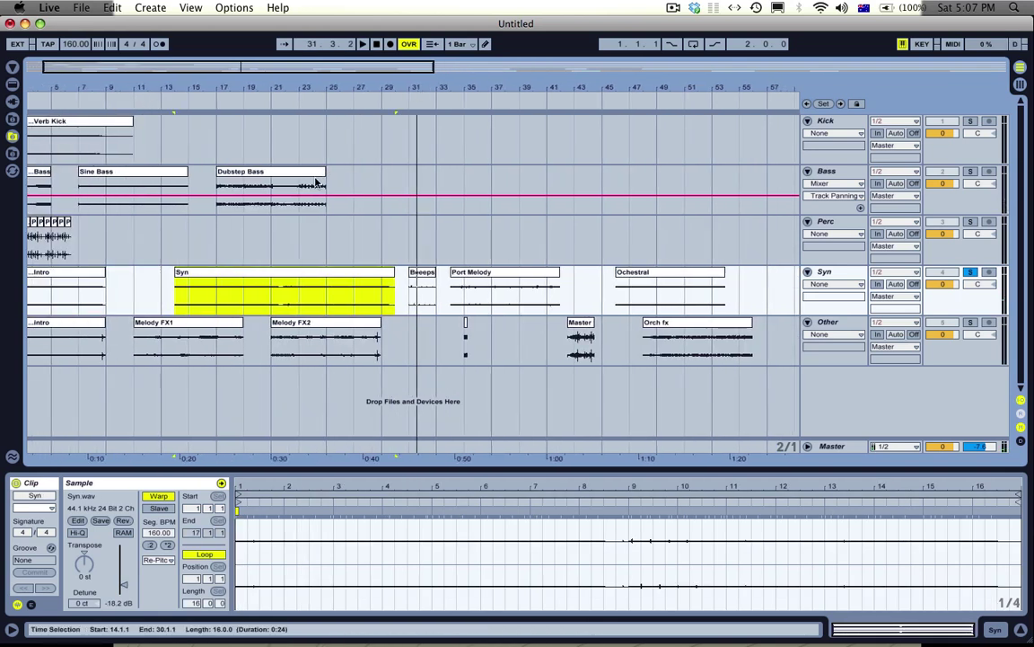
key("super+r")
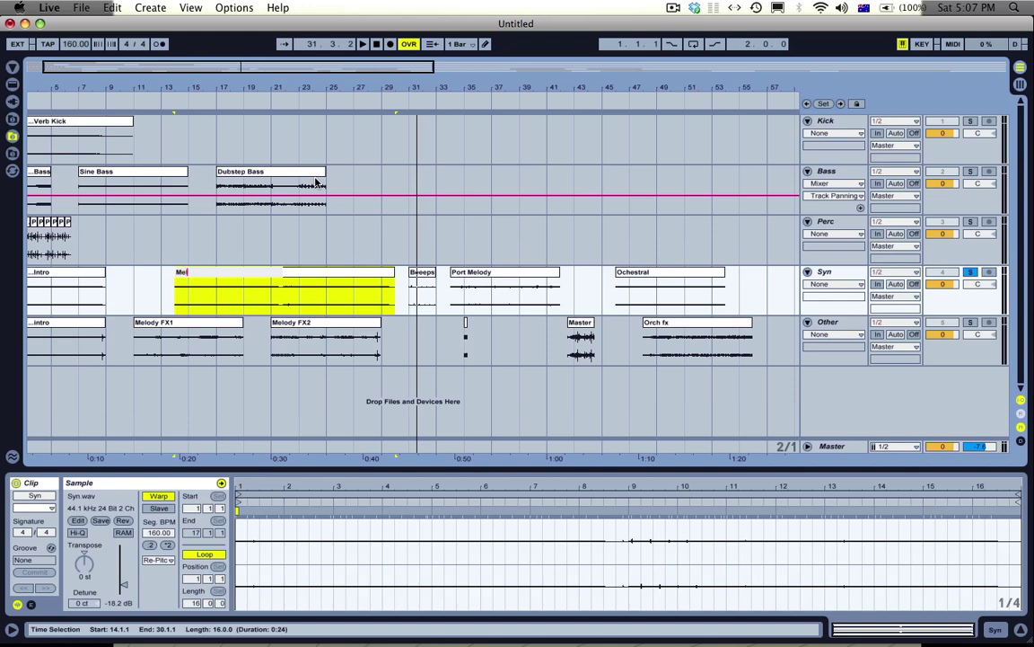
type("Melody 1")
key("Return")
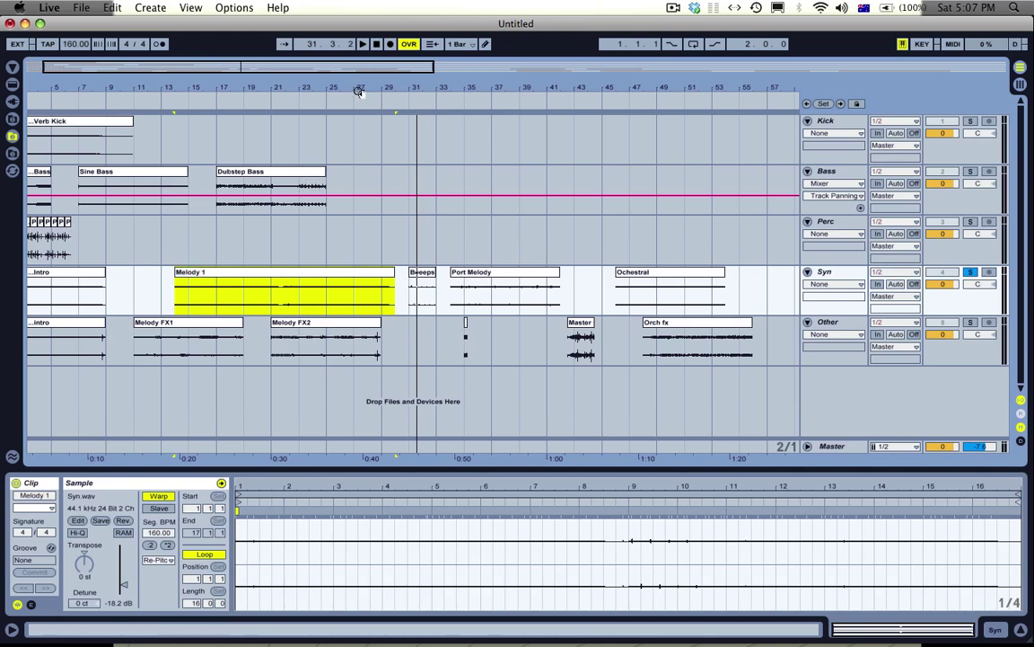
- Cut all clips from the Arrangement and paste them into the Session View, starting at the Kick track's first slot
left_click_drag(358, 92, 162, 81)
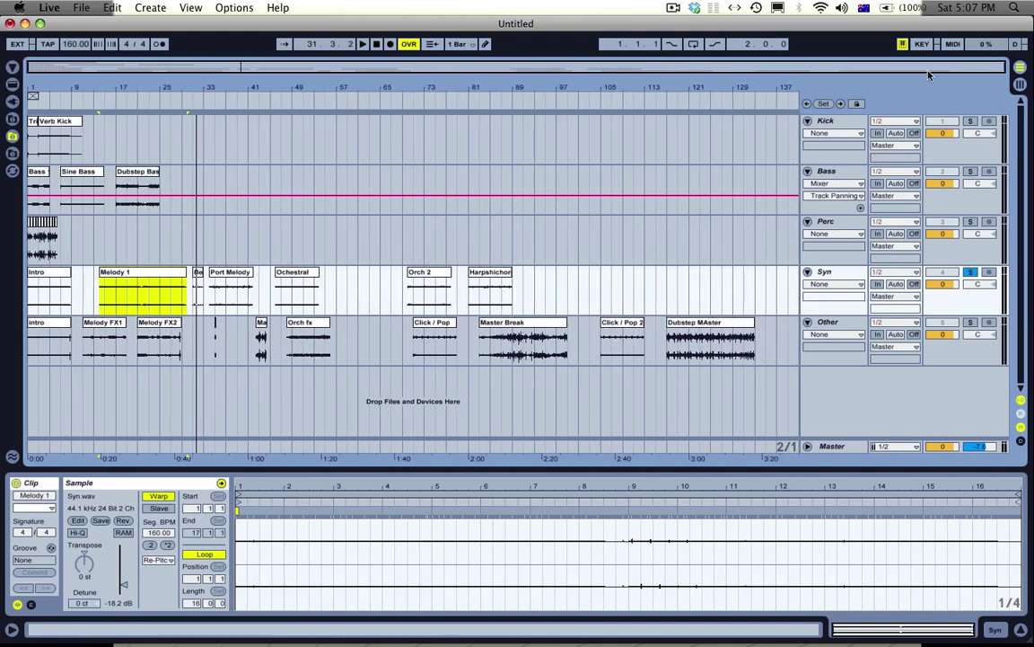
left_click_drag(756, 134, 3, 355)
key("super+x")
key("Tab")
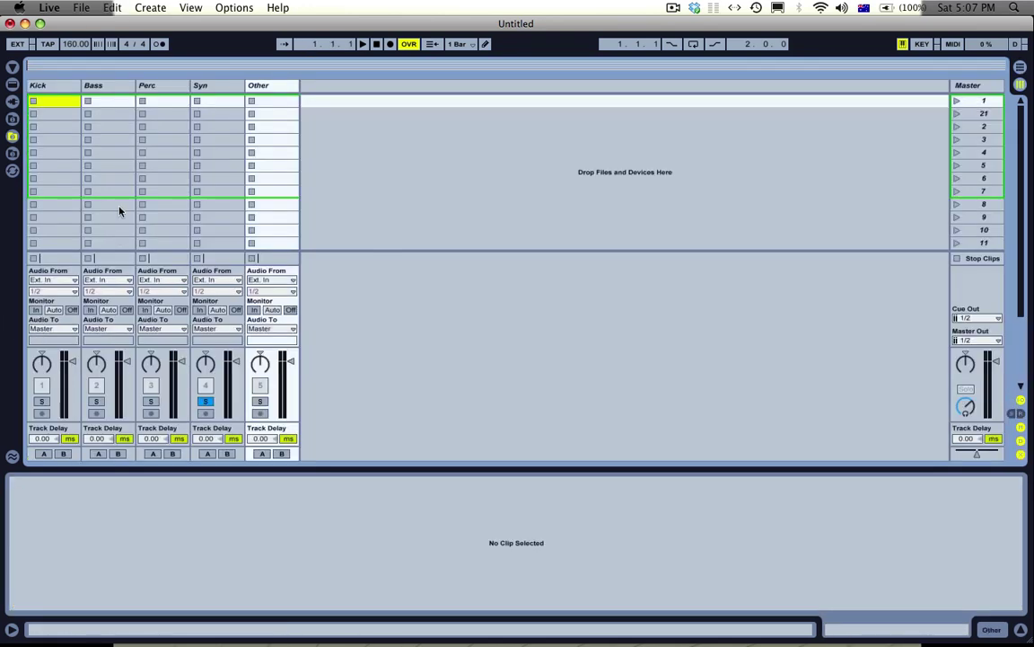
left_click(56, 106)
key("super+v")
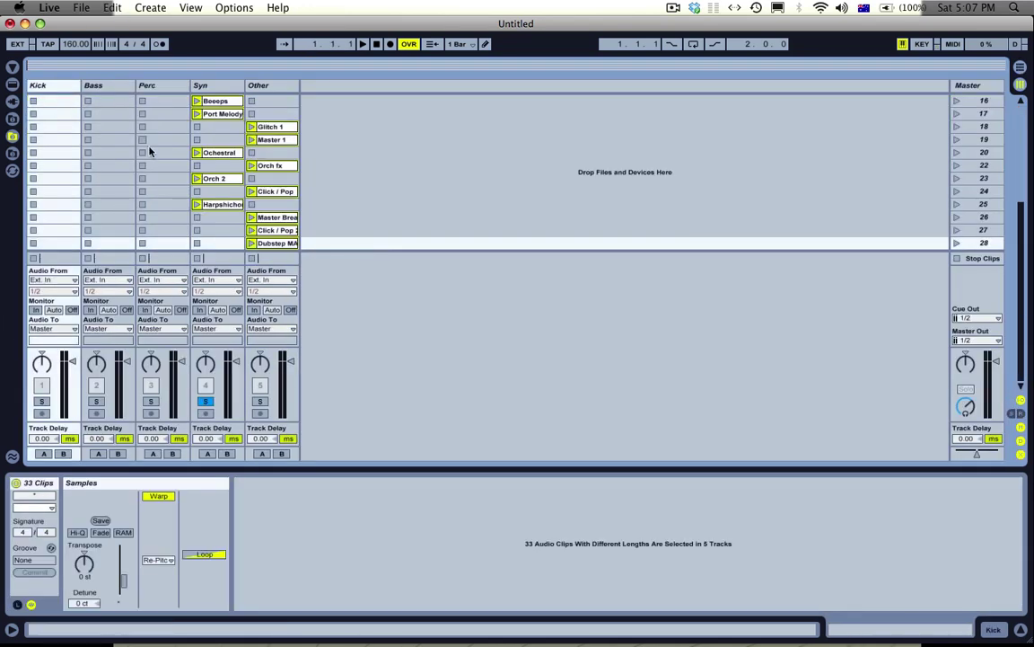
- Hide the clip details to enlarge the session grid and unsolo the Syn track
scroll(170, 172, "up", 5)
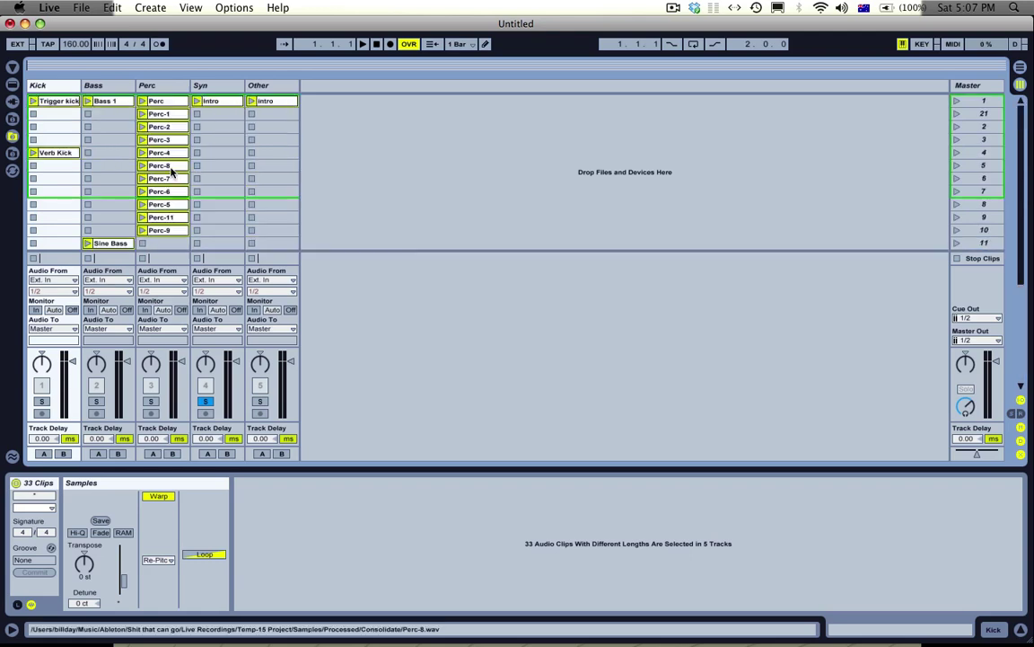
left_click(381, 469)
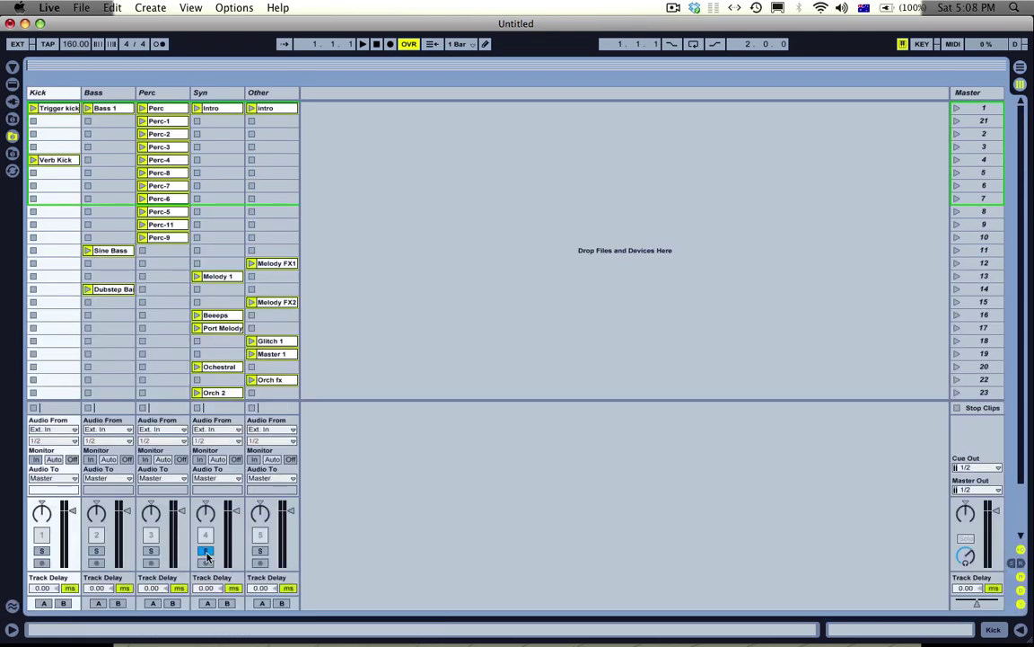
left_click(164, 315)
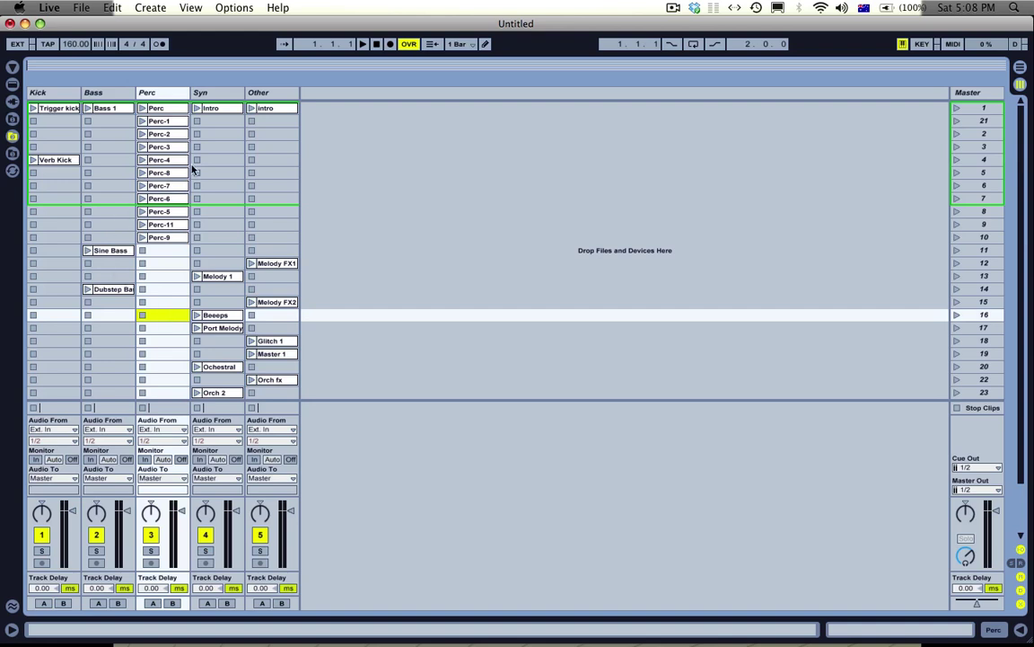
- Colour all the Perc clips yellow-green
left_click(157, 108)
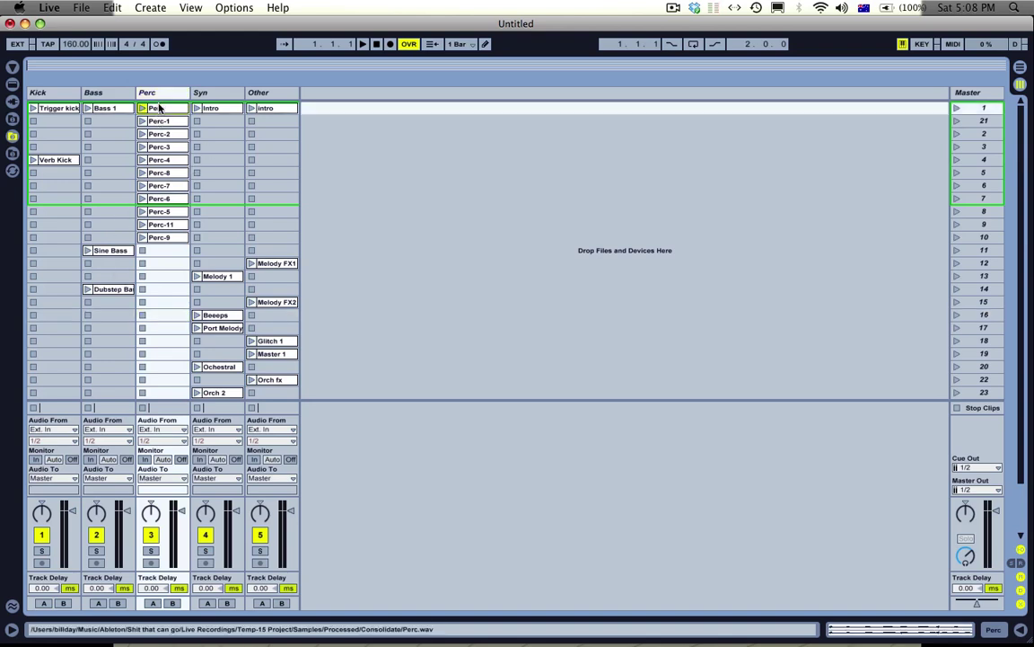
left_click(160, 263, "shift")
right_click(165, 112)
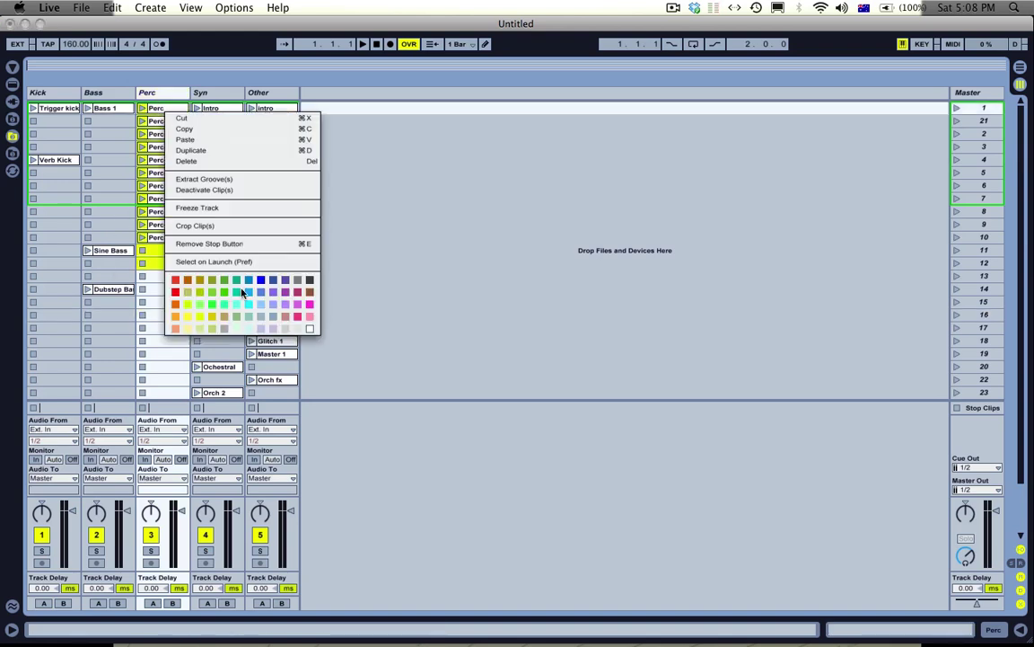
left_click(187, 304)
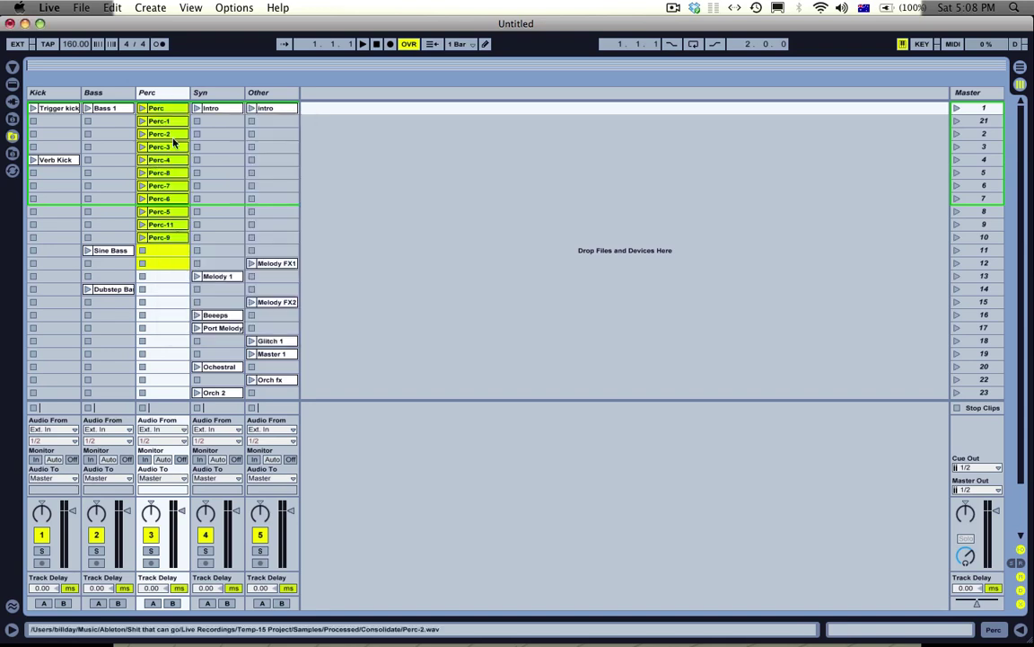
- Check the sample details of the Perc-8 and Perc-9 clips, and hide the clip details again
left_click(160, 173)
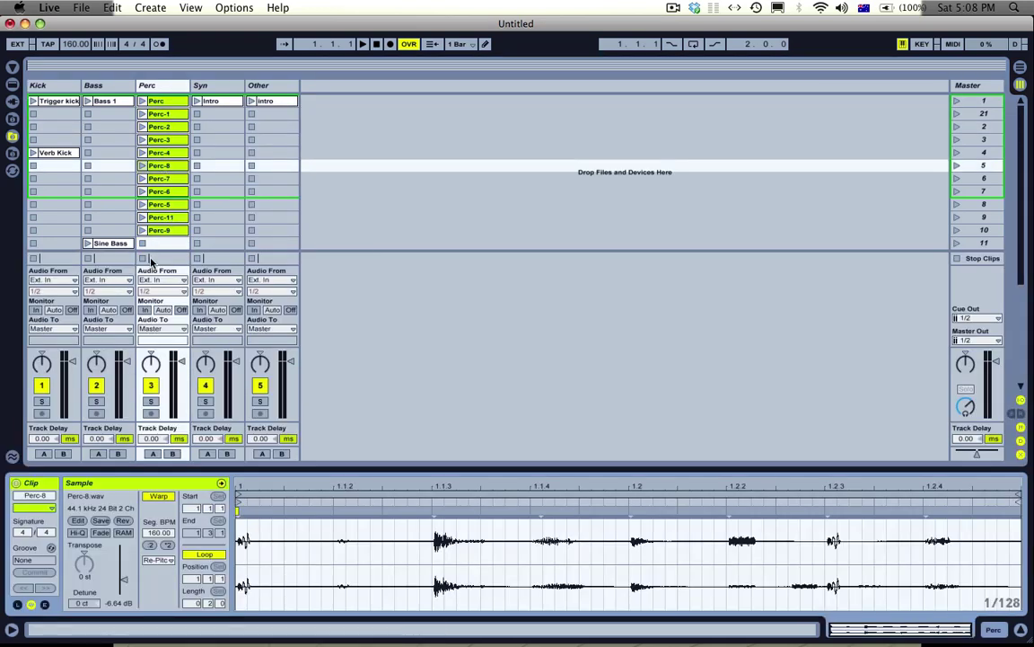
left_click(161, 230)
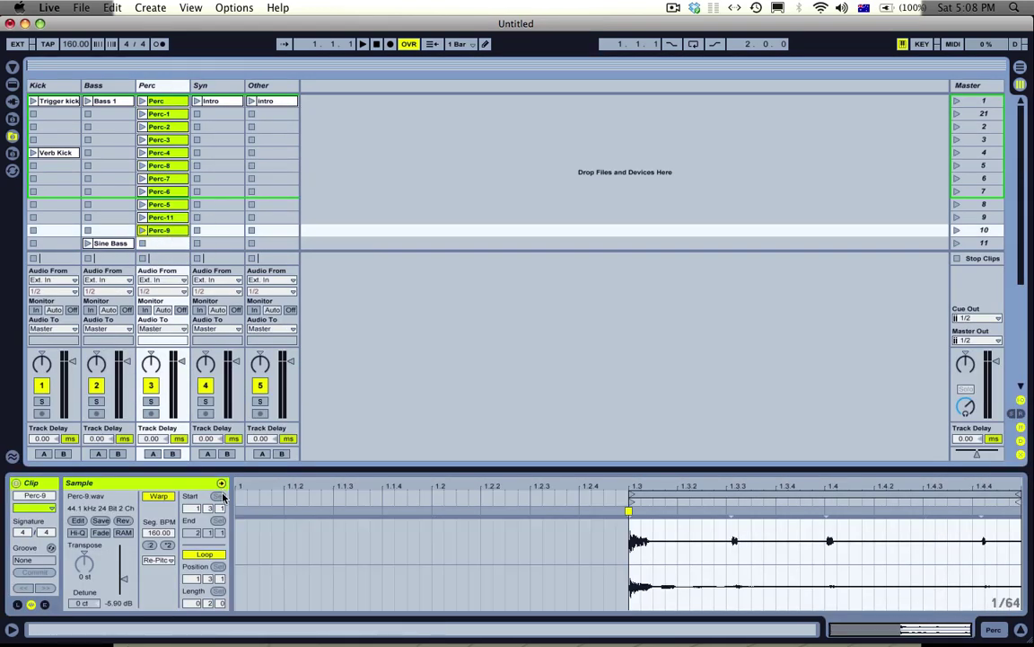
double_click(228, 470)
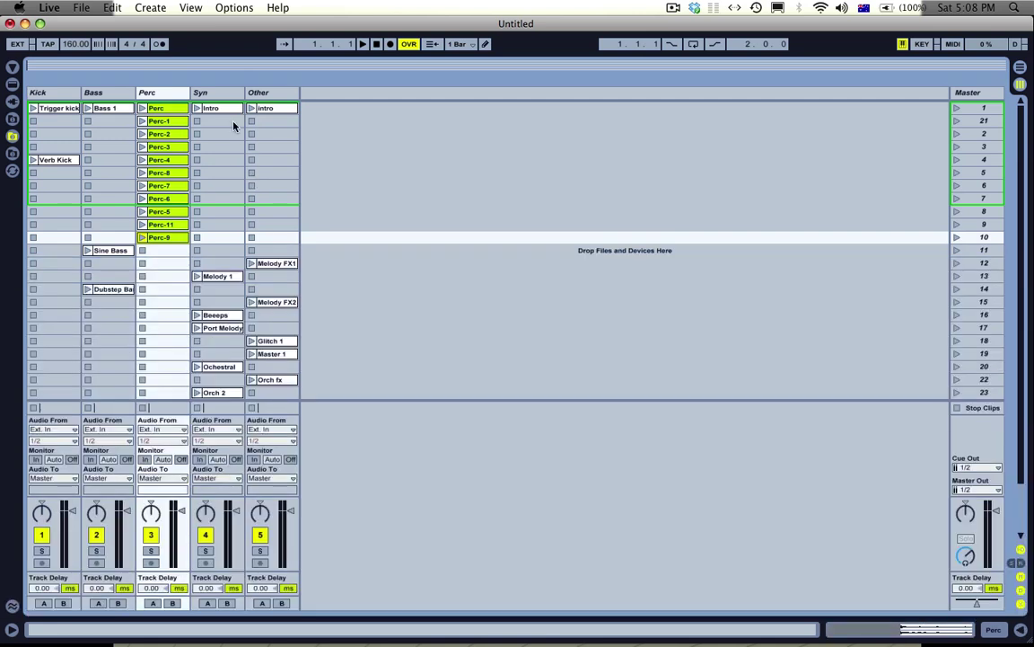
- Colour the Intro clips on the Syn and Other tracks turquoise
left_click_drag(278, 127, 239, 106)
right_click(237, 107)
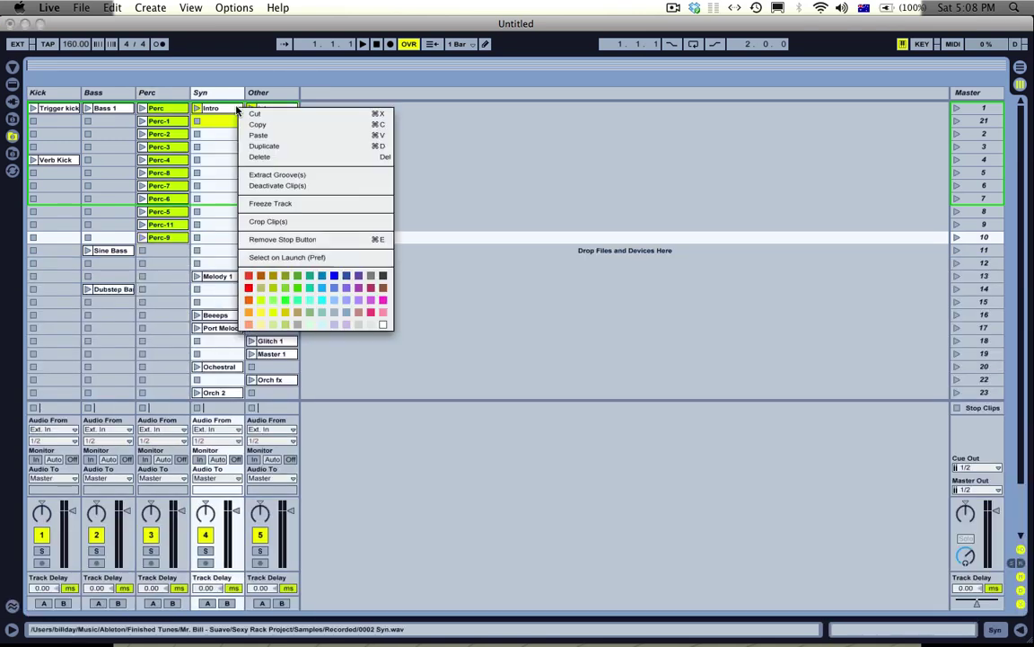
left_click(311, 307)
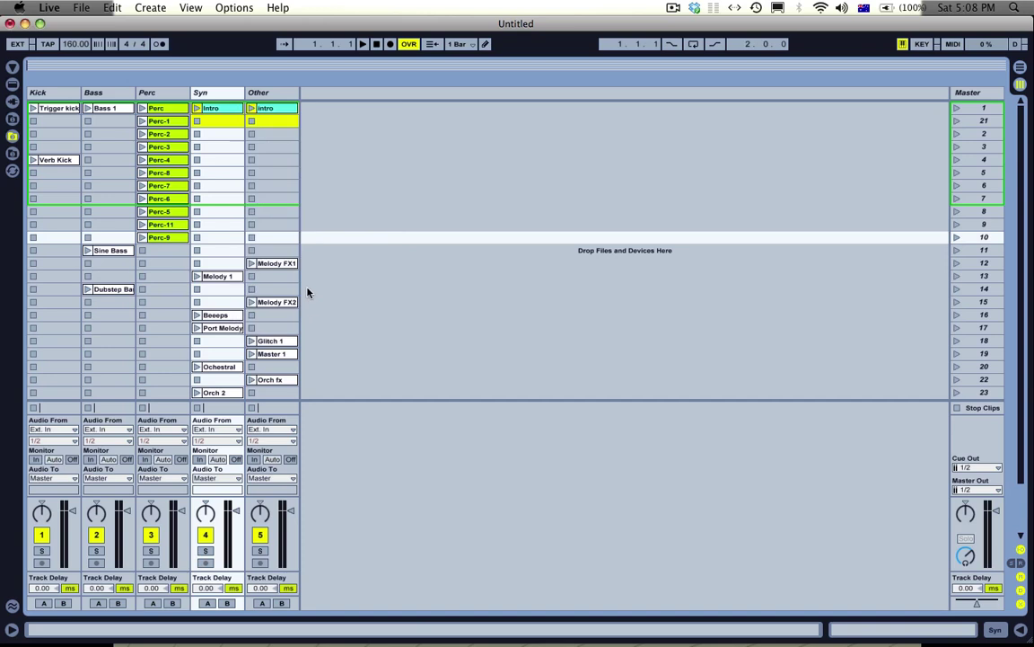
left_click(231, 110)
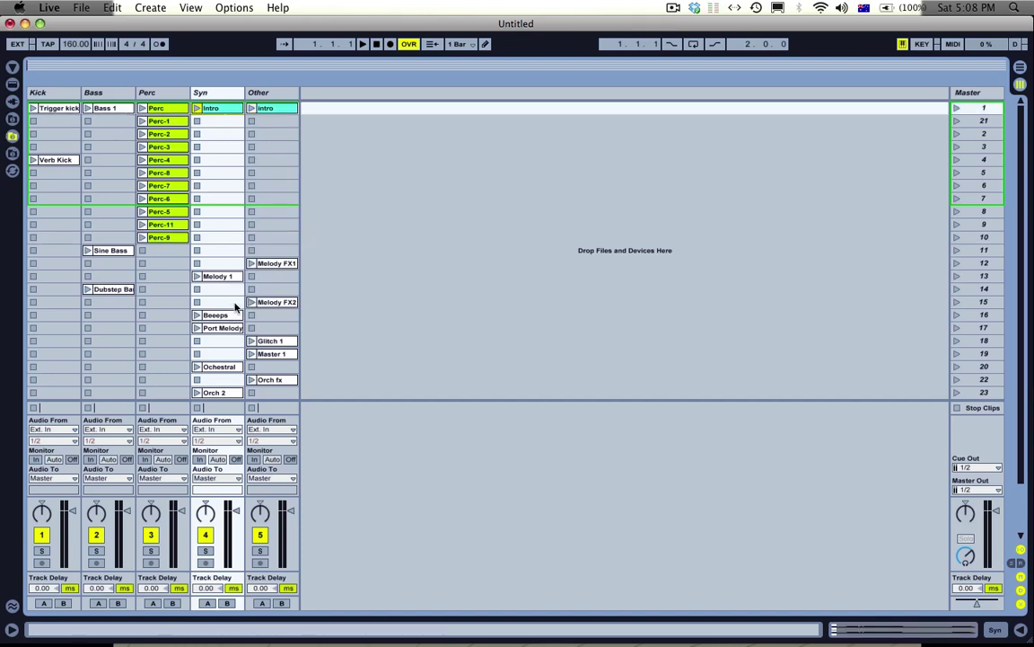
- Colour the Trigger kick and Verb Kick clips on the Kick track light grey
left_click(59, 159)
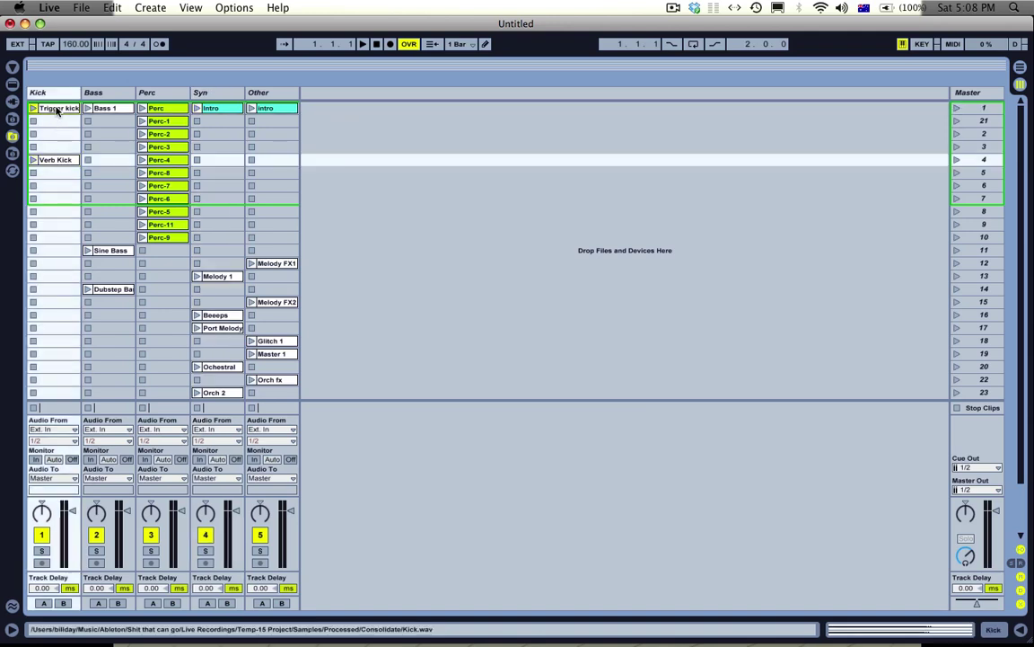
right_click(50, 107)
left_click(49, 106)
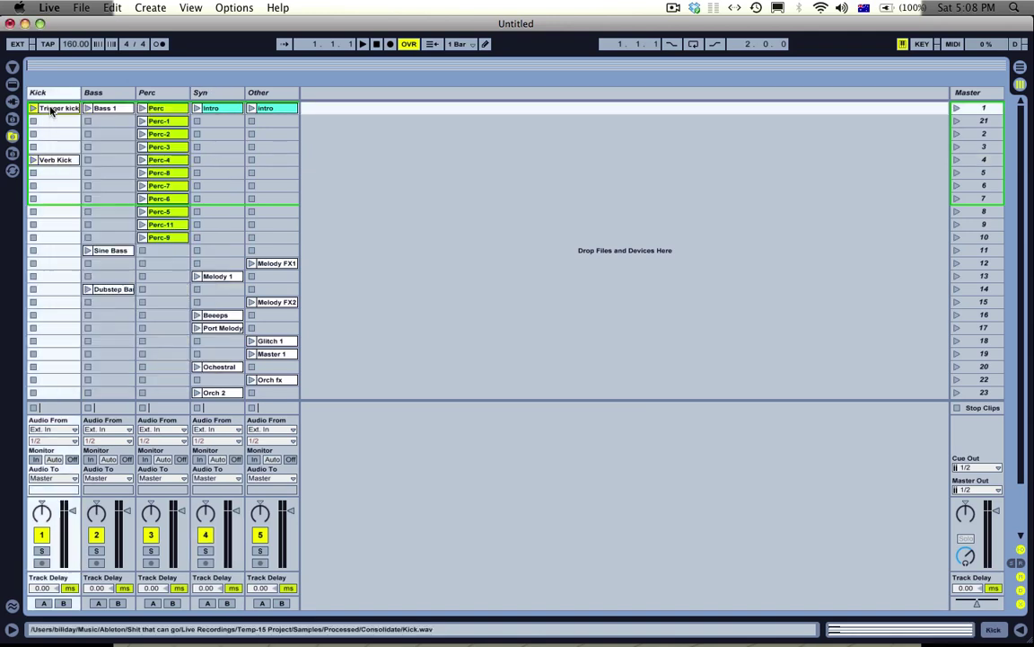
left_click(58, 173)
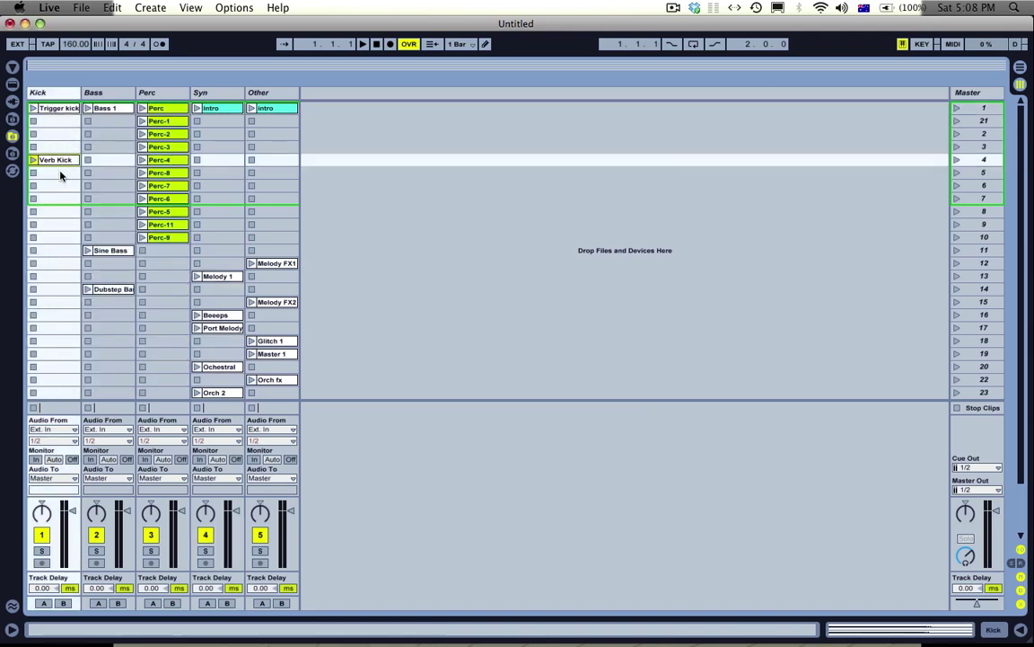
left_click(62, 108, "shift")
right_click(63, 107)
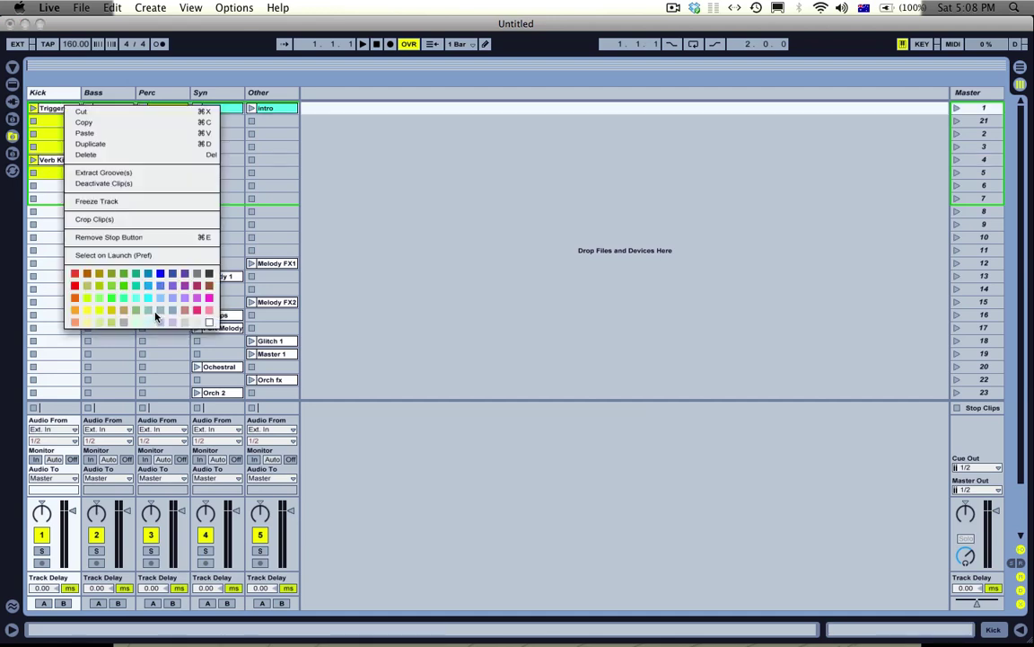
left_click(183, 299)
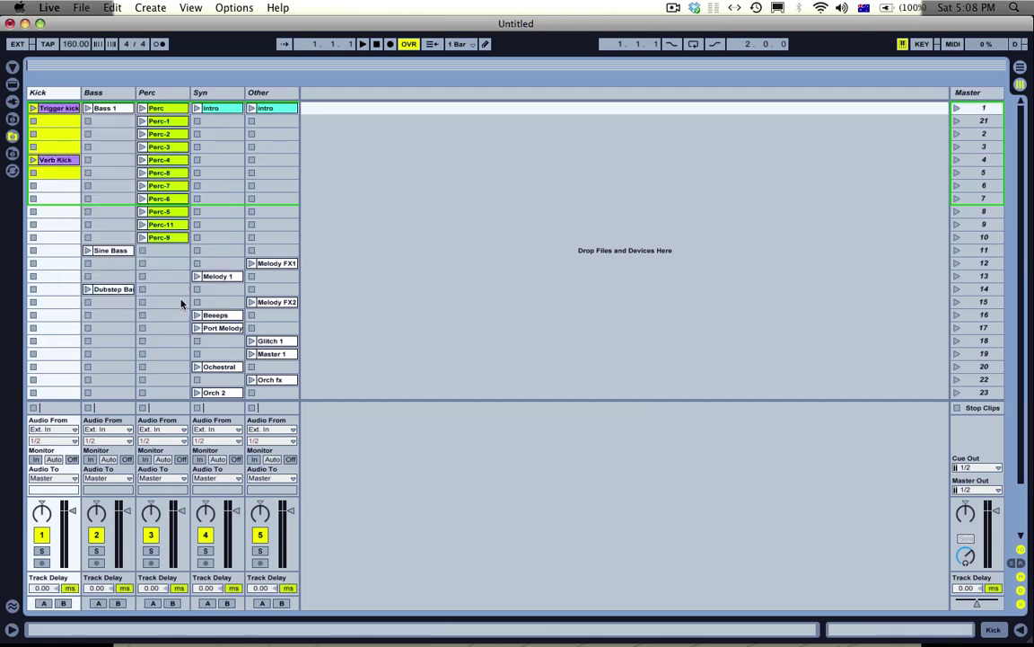
right_click(77, 162)
left_click(203, 373)
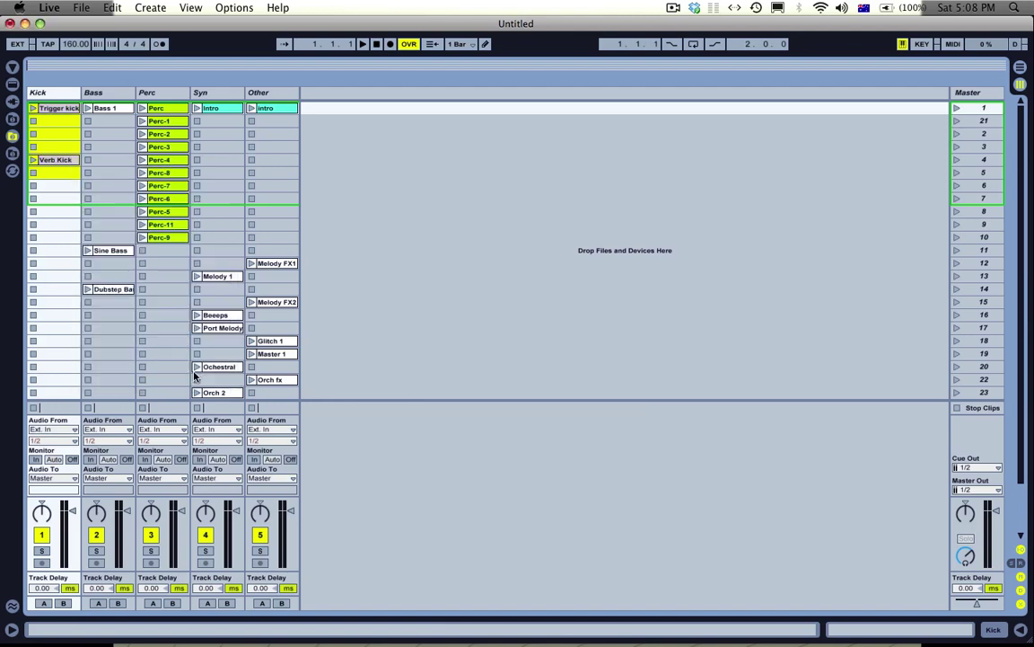
- Move Sine Bass and the dubstep bass clip directly beneath Bass 1, and colour all three Bass clips pale green
left_click_drag(109, 249, 108, 120)
left_click_drag(109, 288, 121, 141)
left_click_drag(114, 163, 109, 107)
right_click(110, 107)
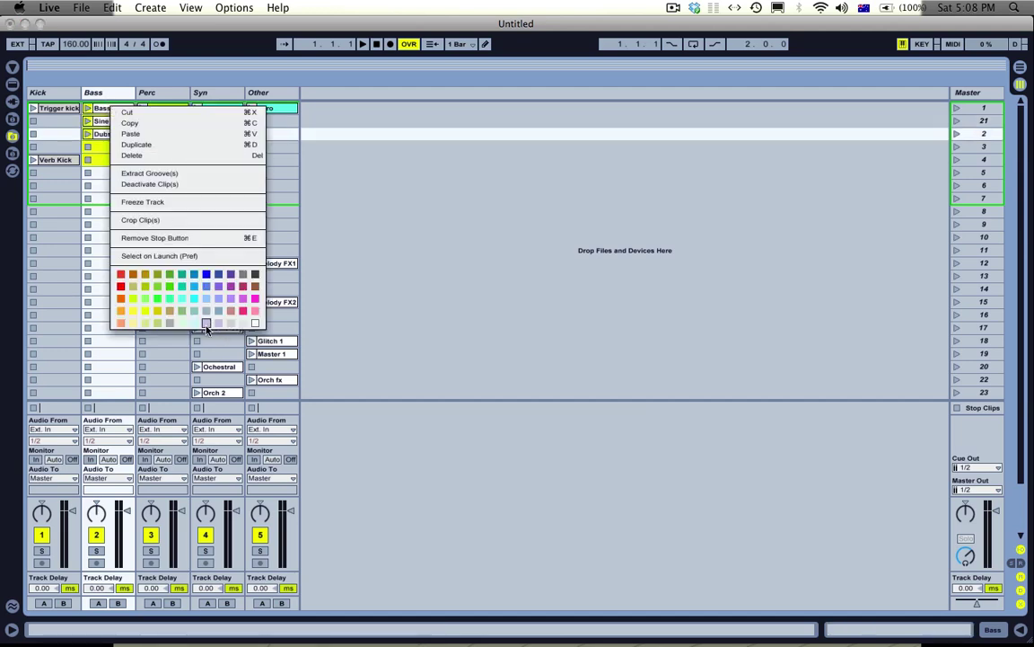
left_click(181, 325)
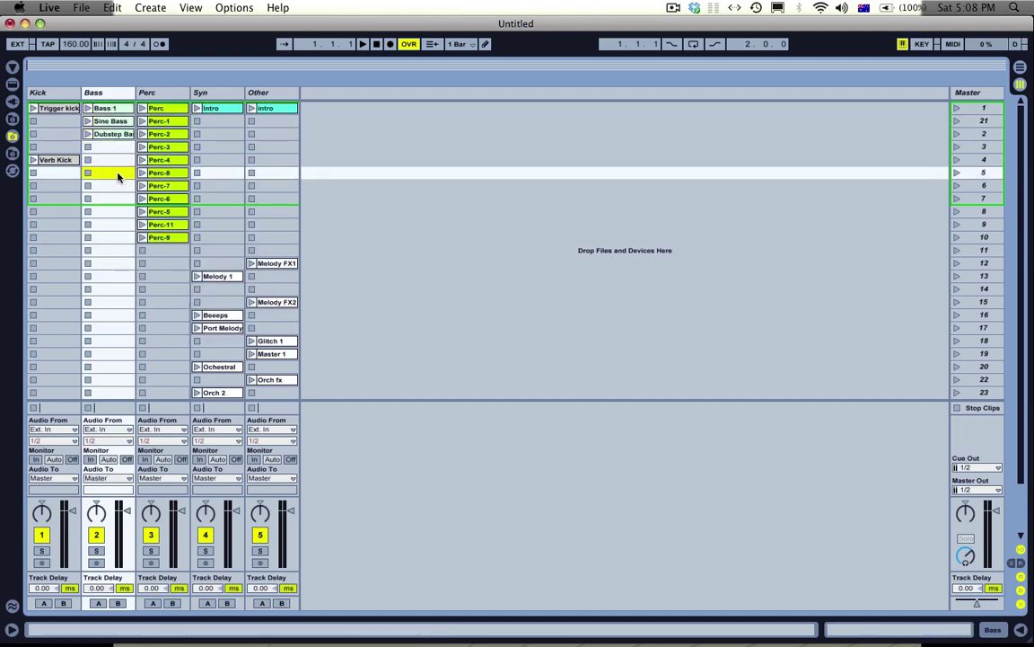
- Move Melody 1 and Melody FX1 directly beneath the Intro clips and colour both bright green
left_click_drag(217, 276, 233, 124)
left_click_drag(288, 263, 286, 131)
left_click(286, 132)
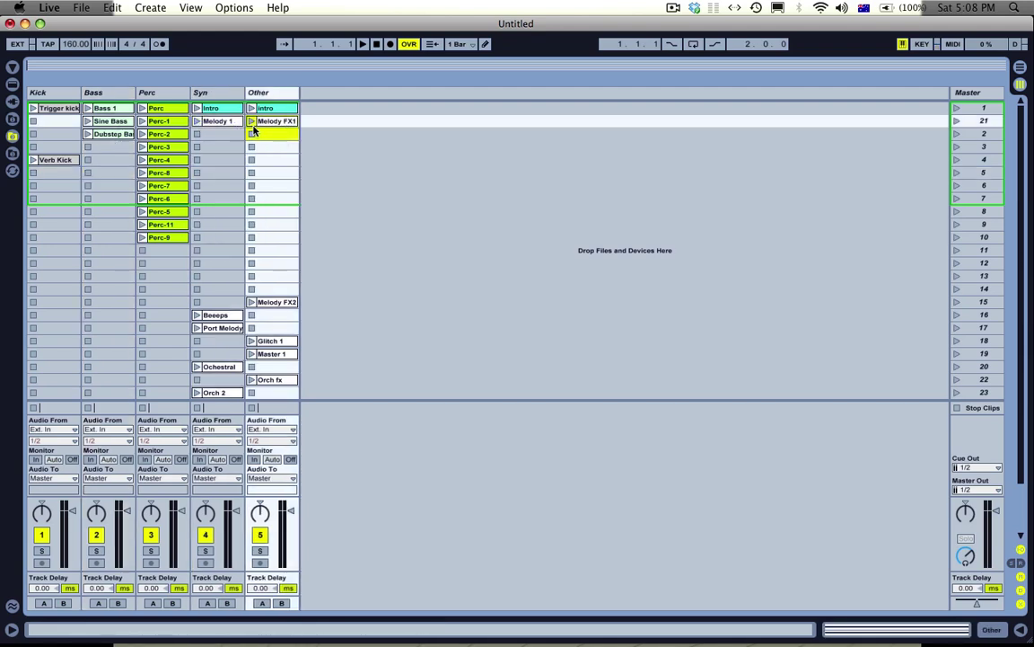
left_click(229, 133)
right_click(236, 131)
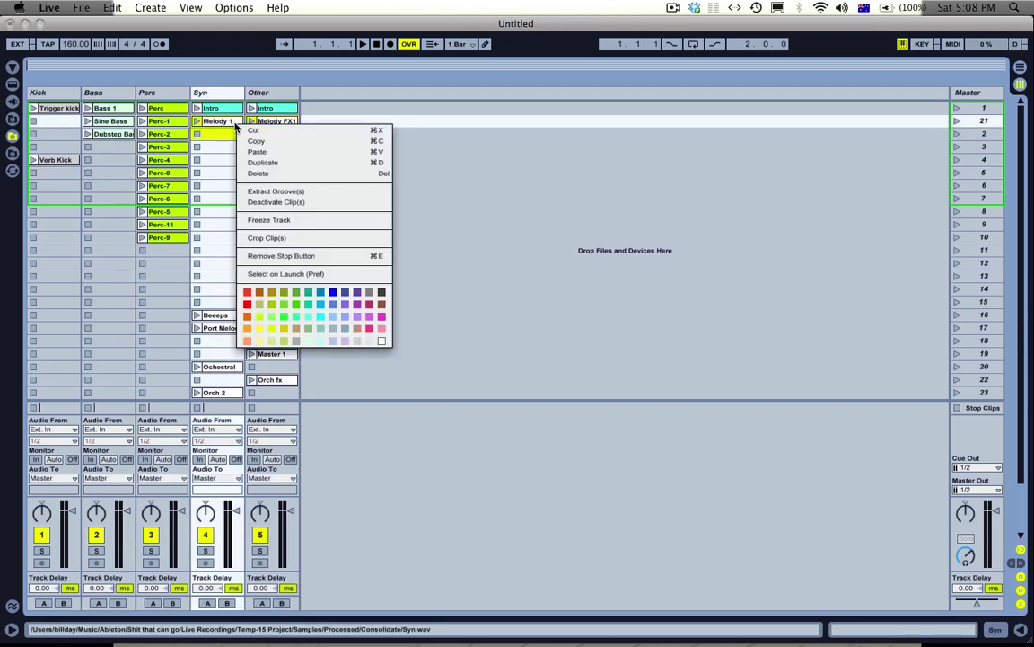
left_click(287, 323)
- Place Melody FX2 and Port Melody side by side in scene 2 and colour both yellow
left_click_drag(285, 310, 280, 137)
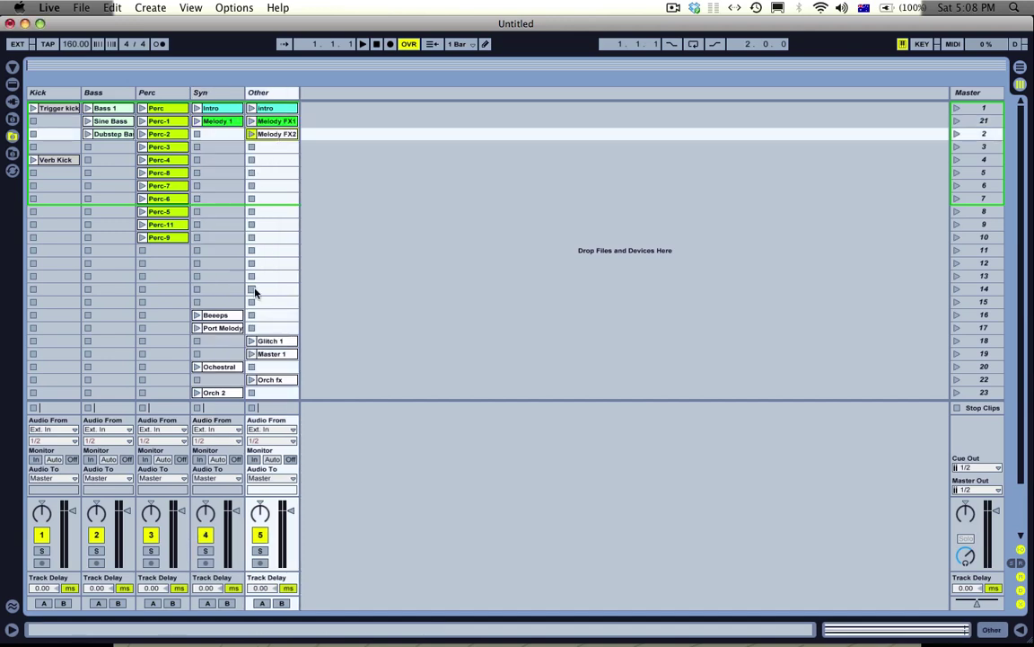
left_click_drag(215, 328, 205, 134)
right_click(236, 135)
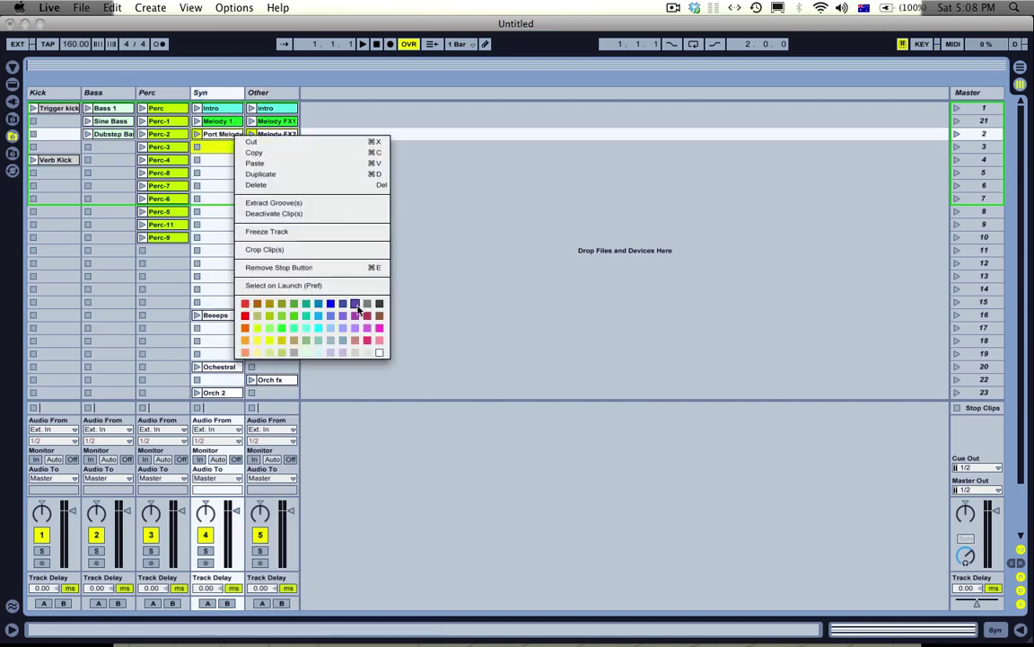
left_click(257, 339)
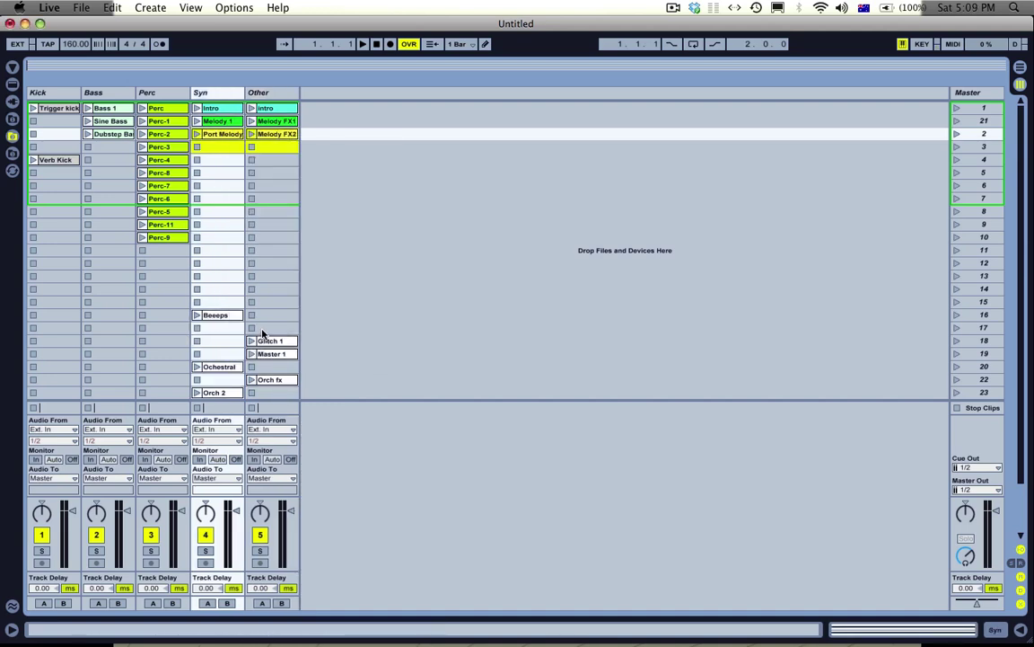
- Move Beeeps and Glitch 1 to scene 3 on their own tracks and colour both pale grey
left_click_drag(229, 316, 225, 148)
right_click(226, 148)
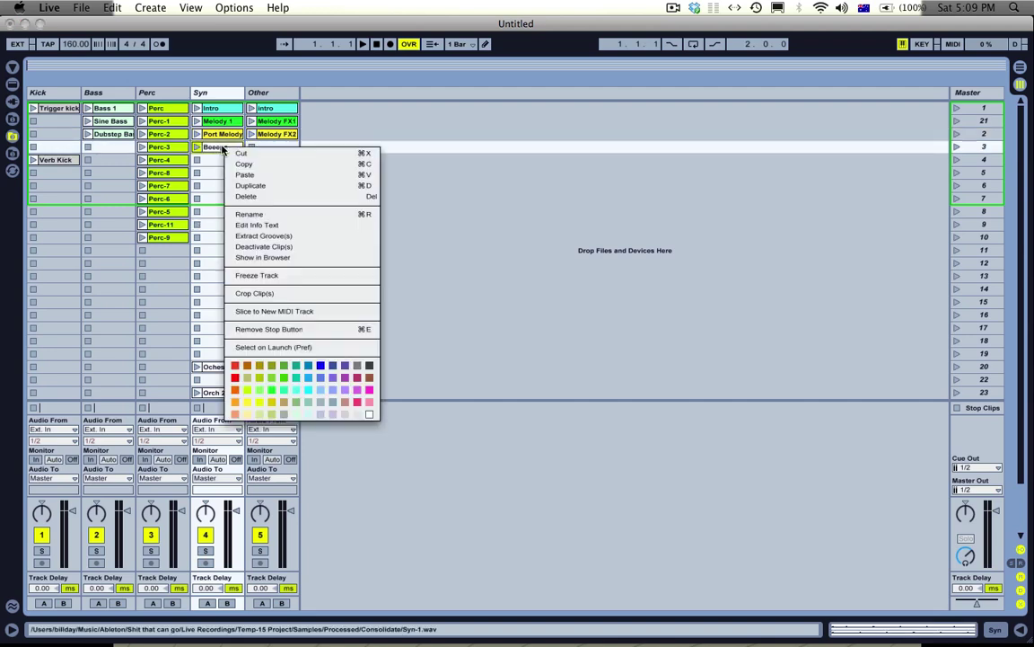
left_click(346, 414)
left_click_drag(269, 341, 272, 148)
right_click(274, 148)
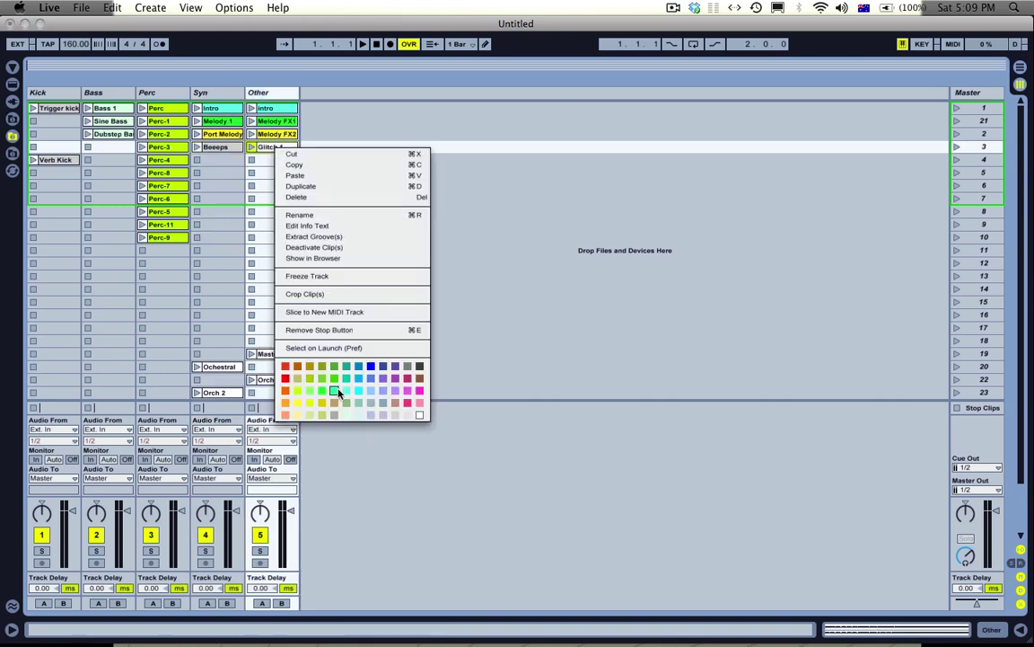
left_click(383, 414)
- Move the Master 1 clip on the Other track to scene 4 and colour it red
left_click_drag(261, 353, 275, 162)
right_click(275, 161)
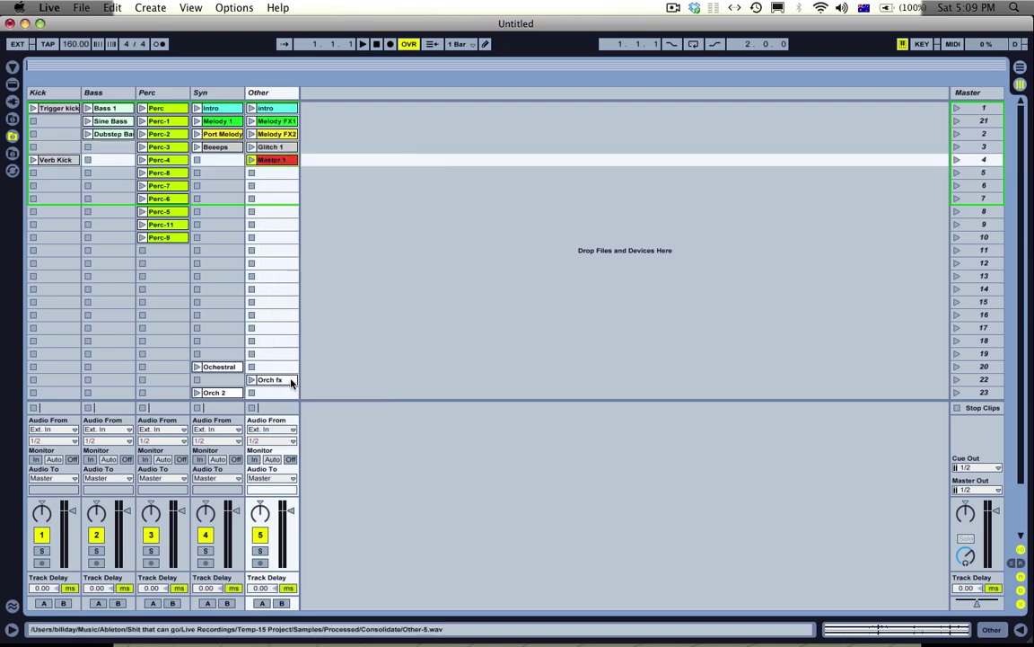
left_click(288, 392)
- Move the remaining uncoloured Syn and Other clips up as a block, placing Ochestral in scene 6
scroll(265, 368, "down", 5)
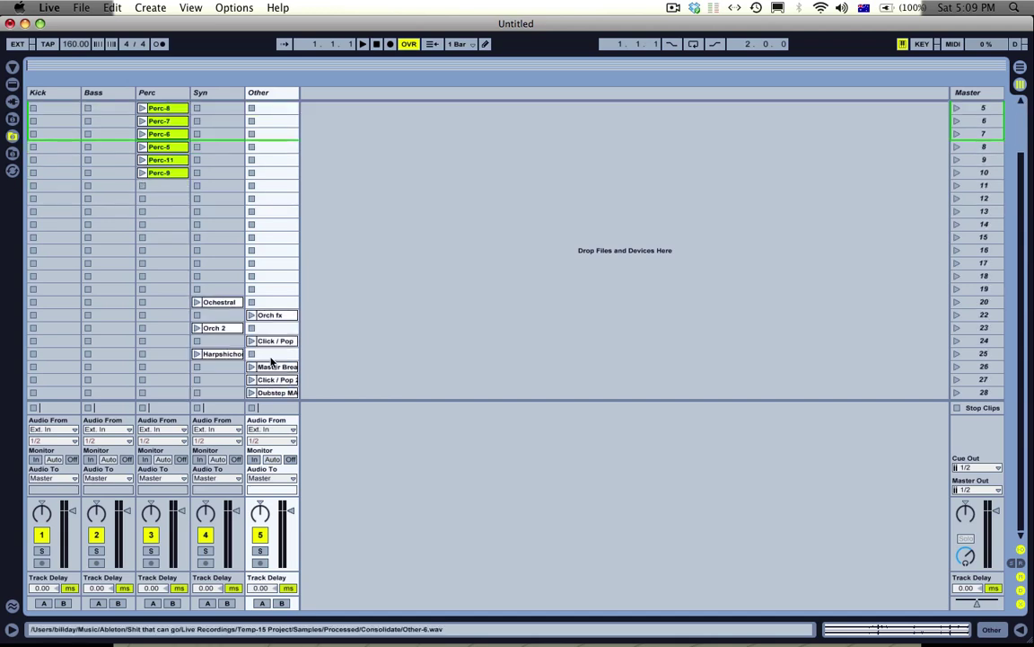
left_click_drag(231, 384, 216, 142)
left_click(220, 172)
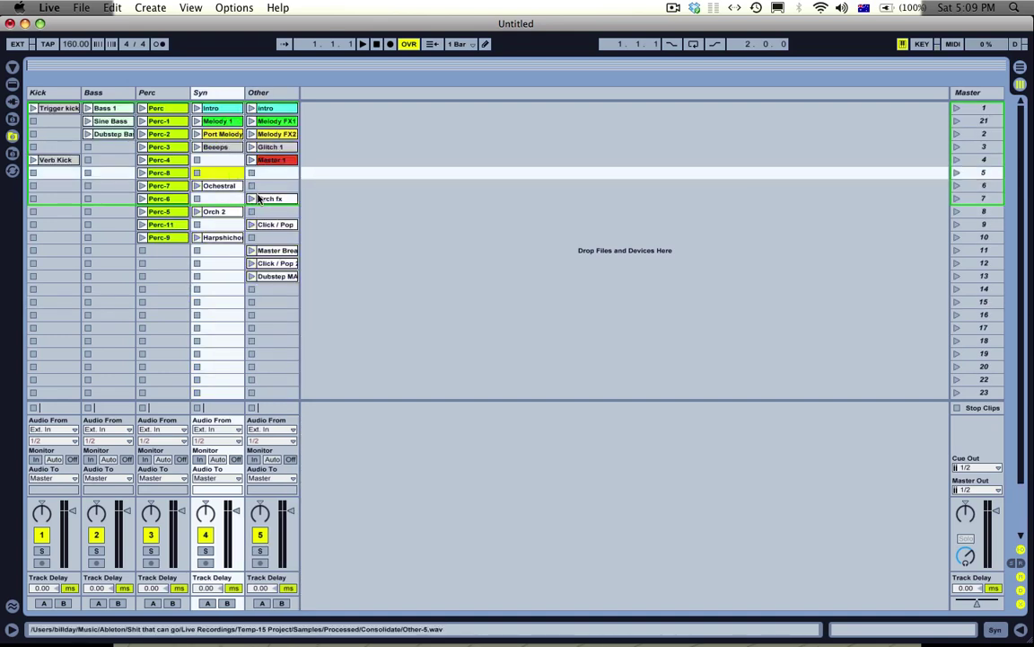
- Move Orch fx beside Ochestral in scene 6 and colour both clips slate blue
left_click_drag(275, 197, 238, 185)
right_click(239, 186)
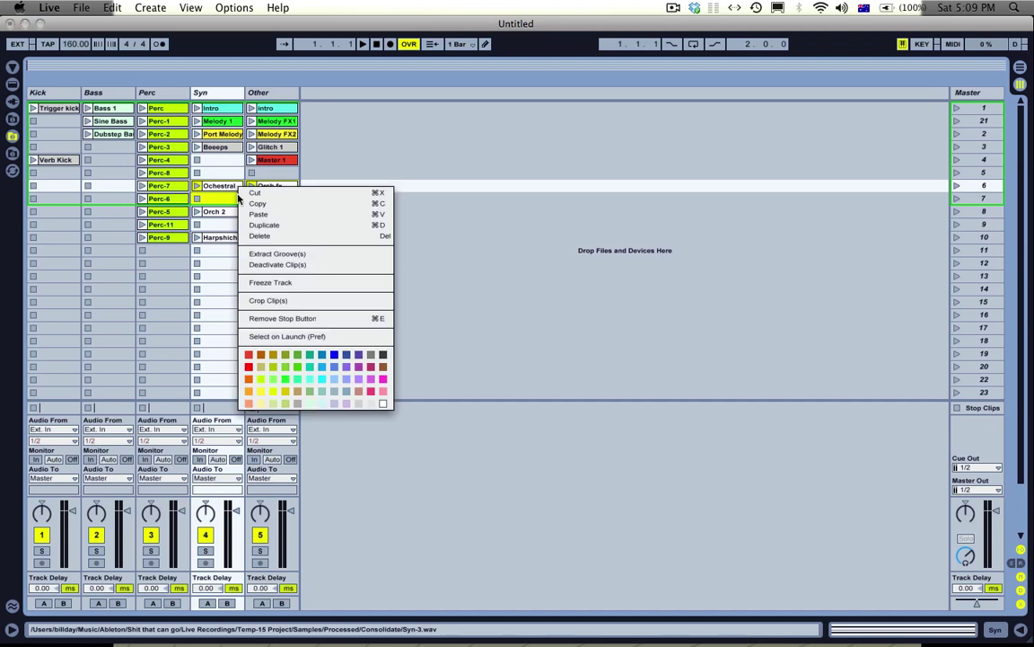
left_click(341, 392)
- Try moving the Ochestral and Orch fx clips up to scene 4, and undo the change
left_click_drag(215, 185, 217, 166)
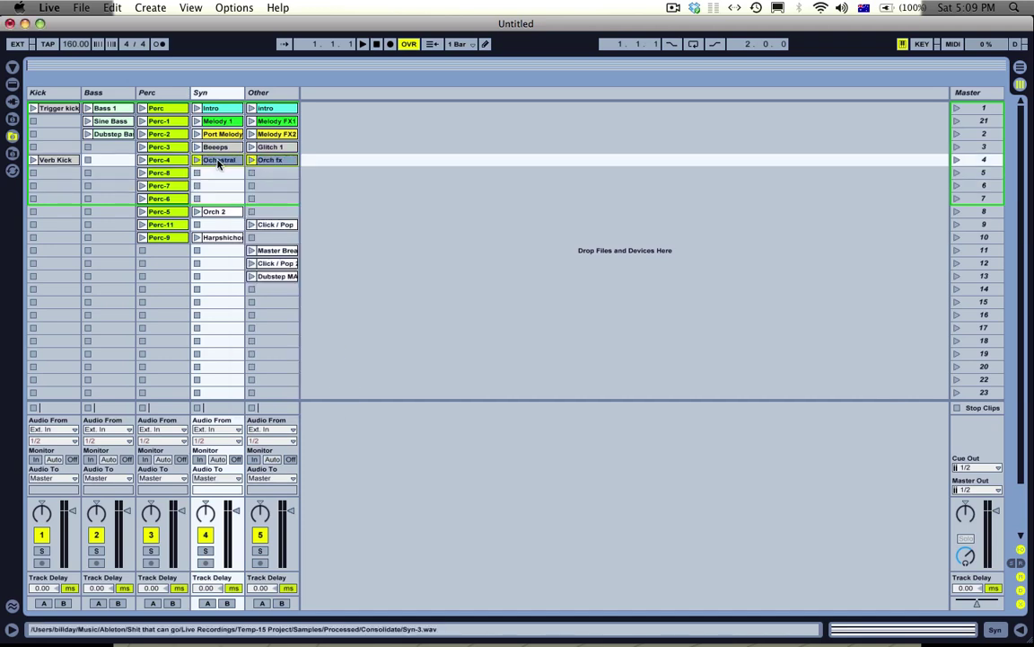
key("Delete")
key("super+z")
key("super+z")
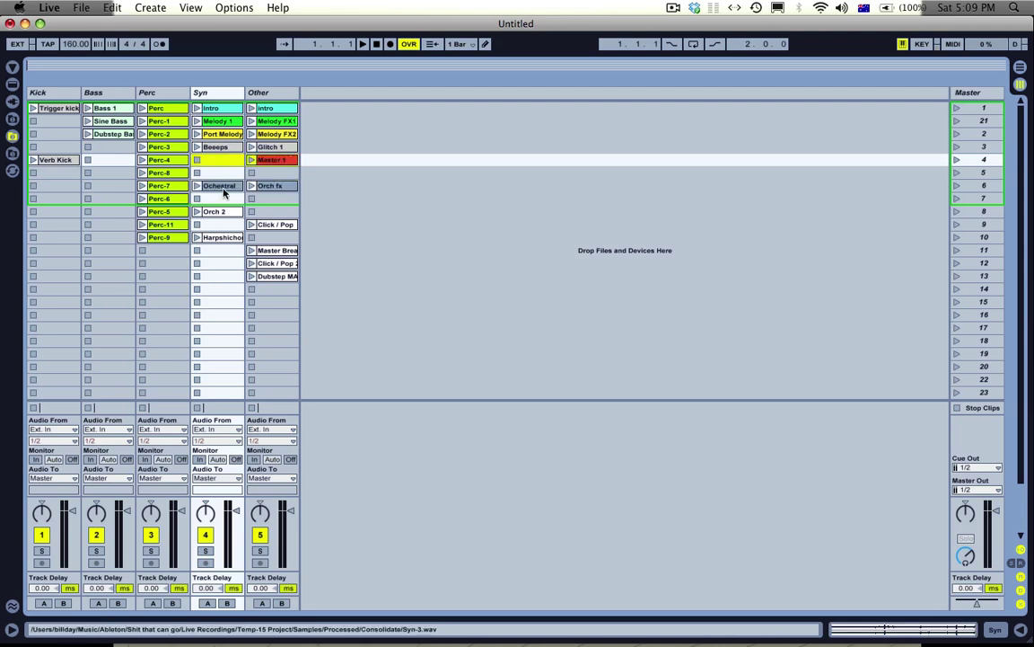
- Move Ochestral and Orch fx to scene 5, with Orch 2 in scene 6 and the harpsichord clip in scene 7
left_click_drag(225, 188, 252, 173)
left_click_drag(224, 220, 223, 186)
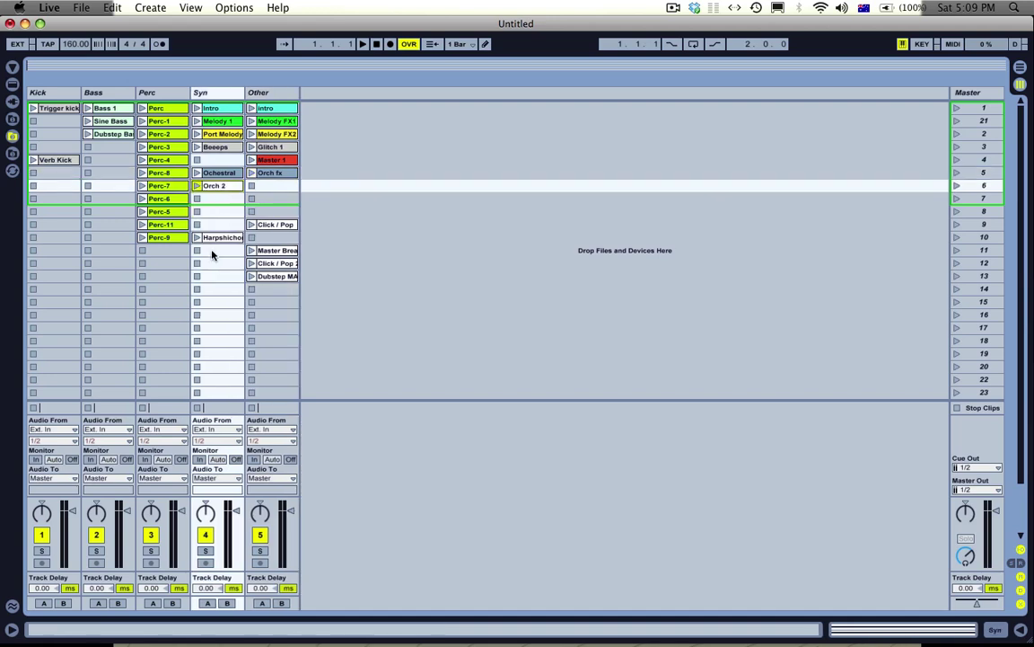
left_click_drag(215, 238, 220, 200)
- Move Click / Pop to scene 6 and the master break clip to scene 7, colouring the master break clip red
left_click_drag(280, 226, 282, 196)
left_click_drag(262, 251, 280, 199)
right_click(279, 202)
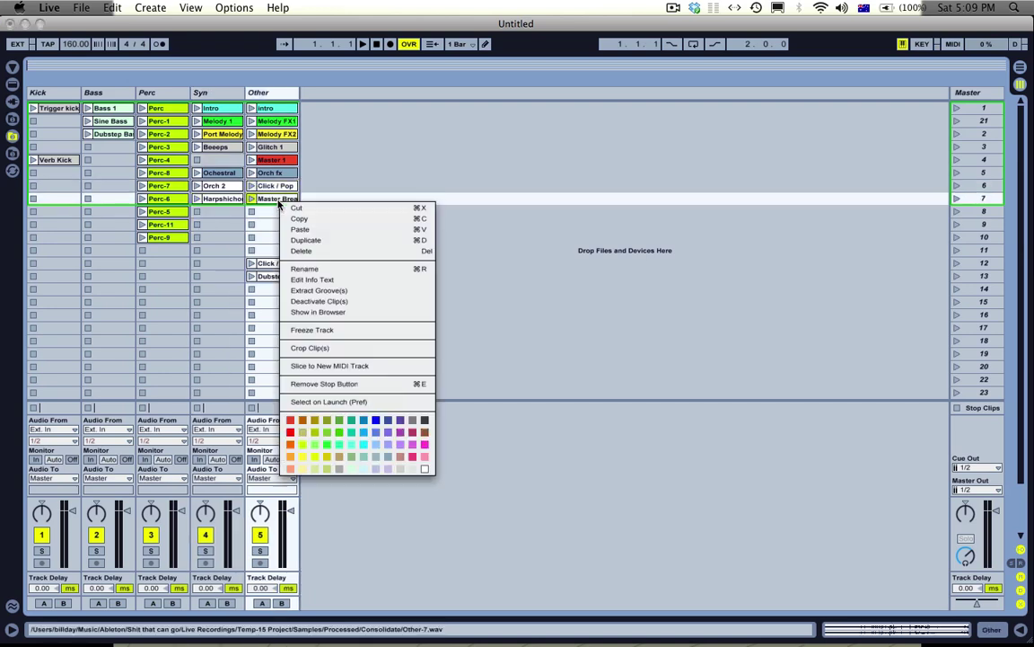
left_click(290, 432)
- Move the second Click / Pop clip to scene 8 and the dubstep master clip to scene 9, colouring the dubstep master clip red
left_click_drag(277, 267, 280, 212)
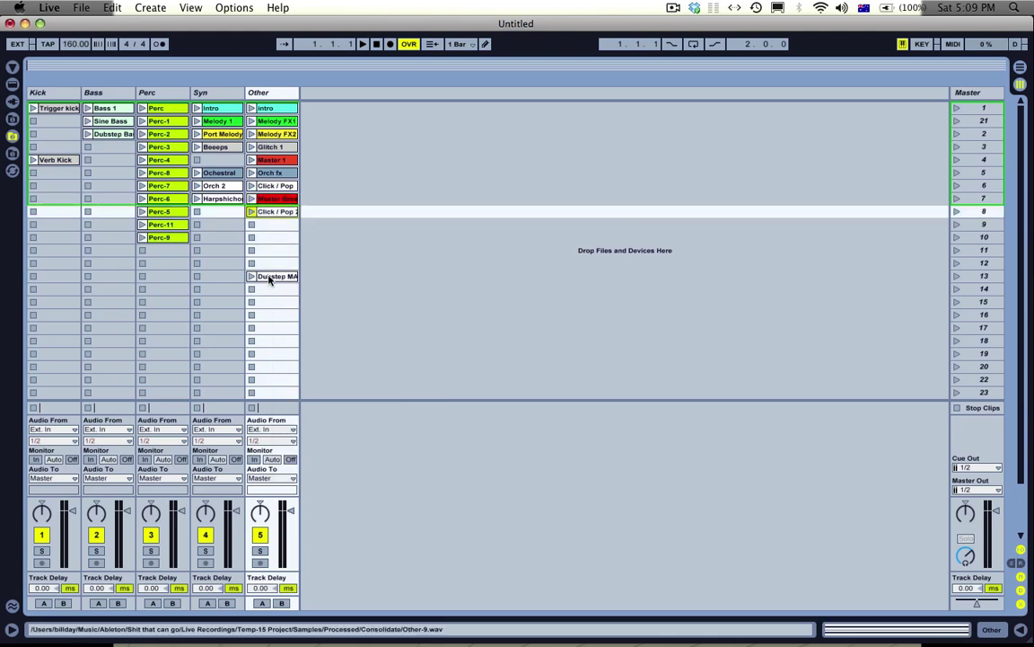
left_click_drag(277, 276, 274, 224)
right_click(274, 224)
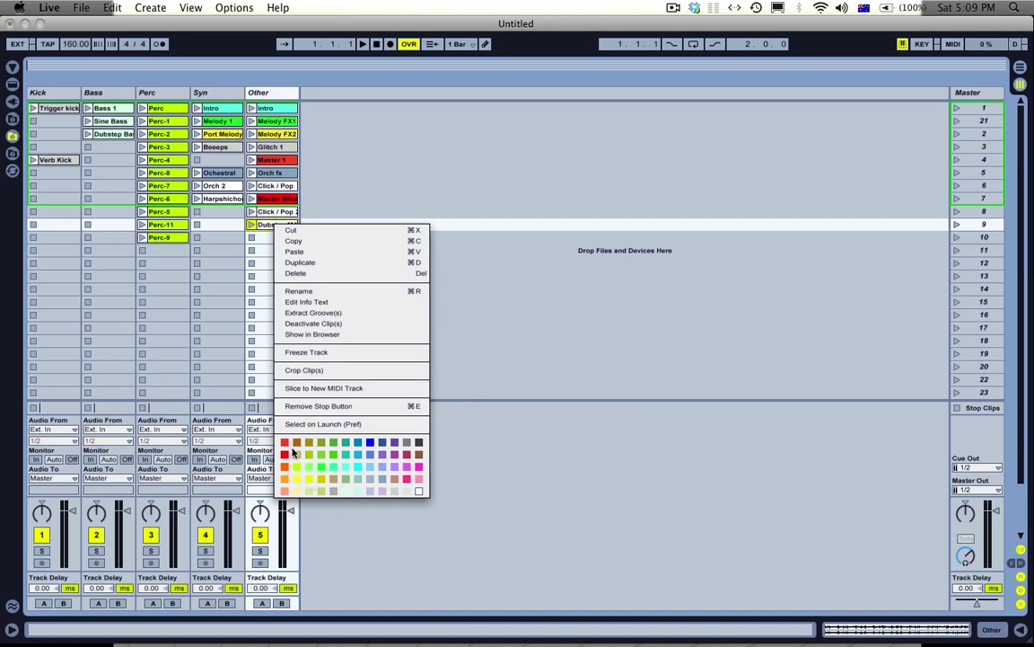
left_click(289, 458)
left_click(269, 250)
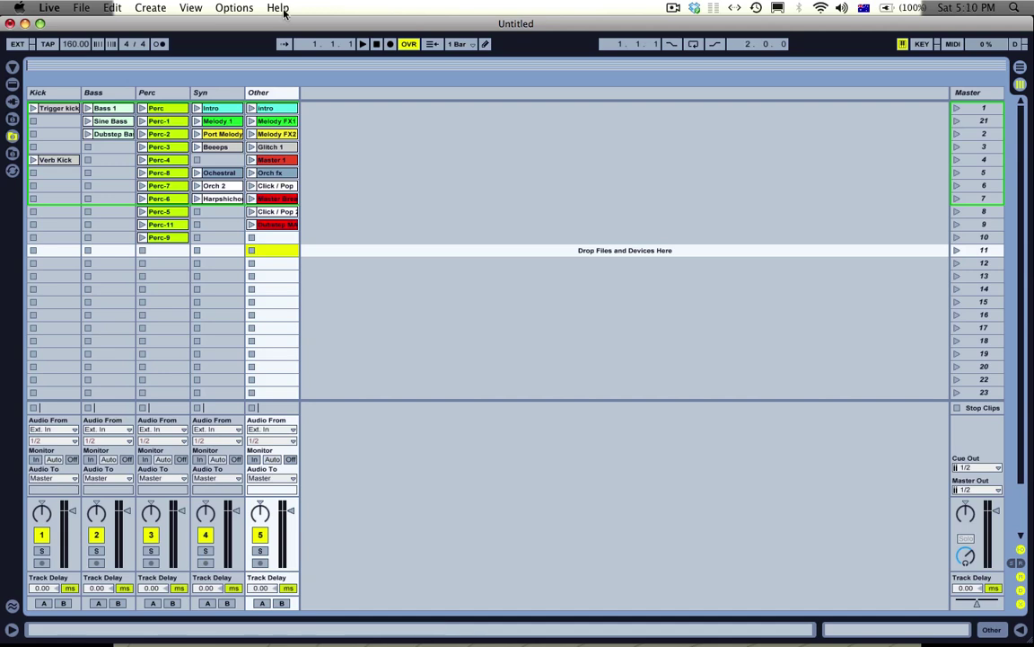
- Set the global launch quantization to 1/8 and stop the transport
left_click(456, 46)
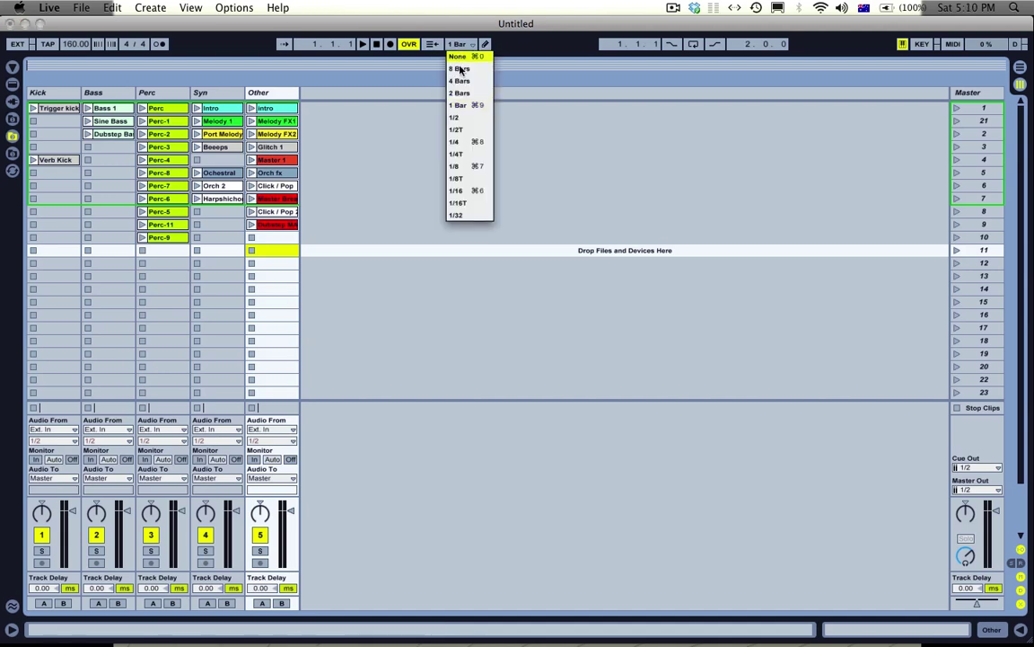
left_click(455, 167)
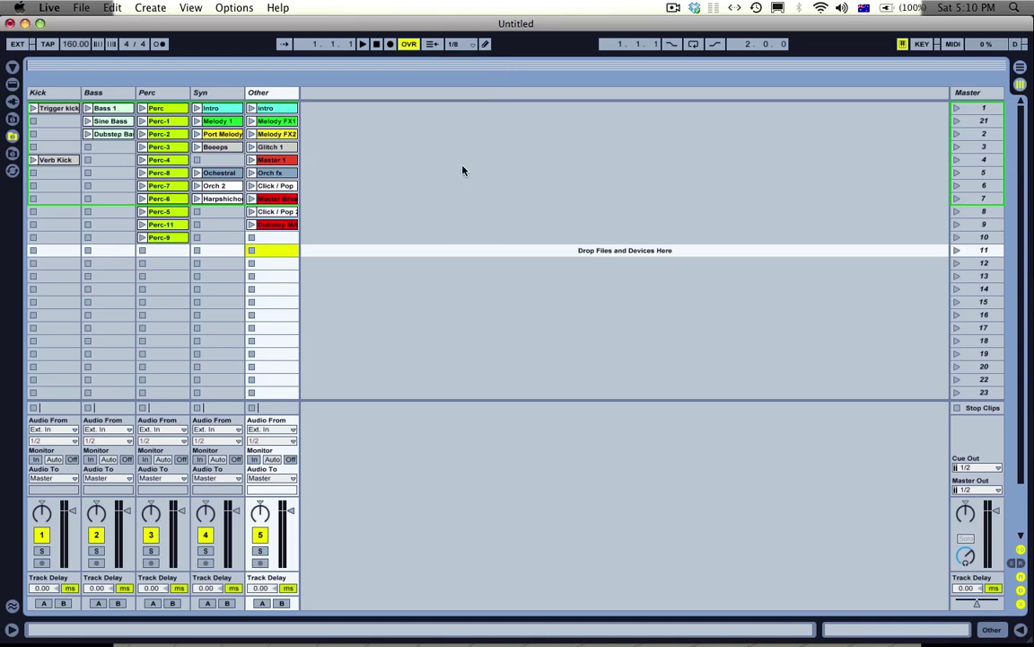
left_click(377, 44)
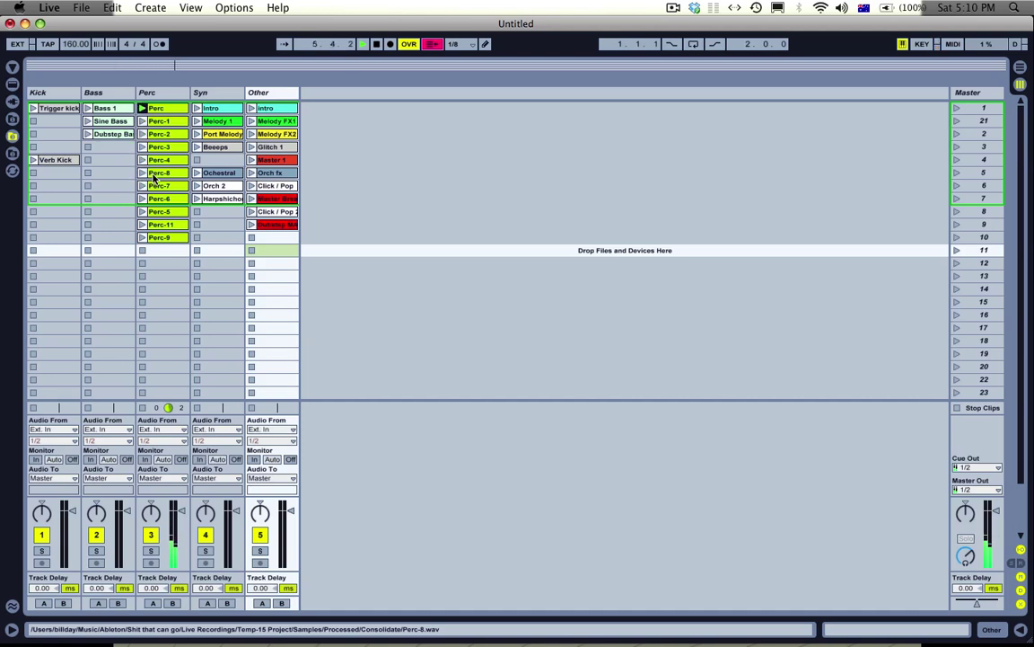
- Stop all playing clips and return the transport to the start, with the clip details hidden
left_click(144, 250)
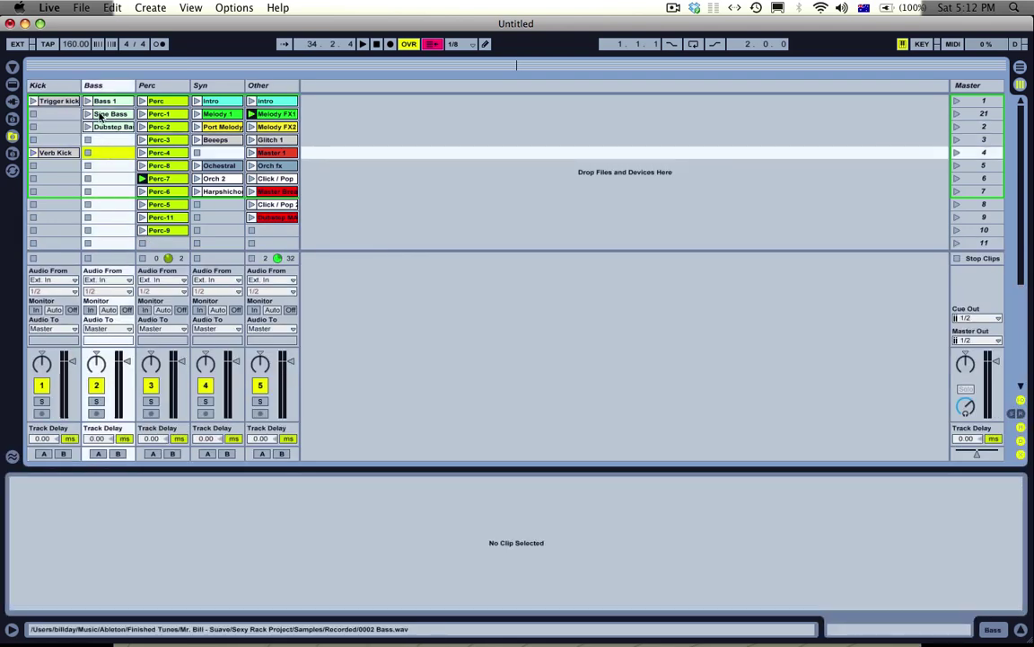
left_click(971, 258)
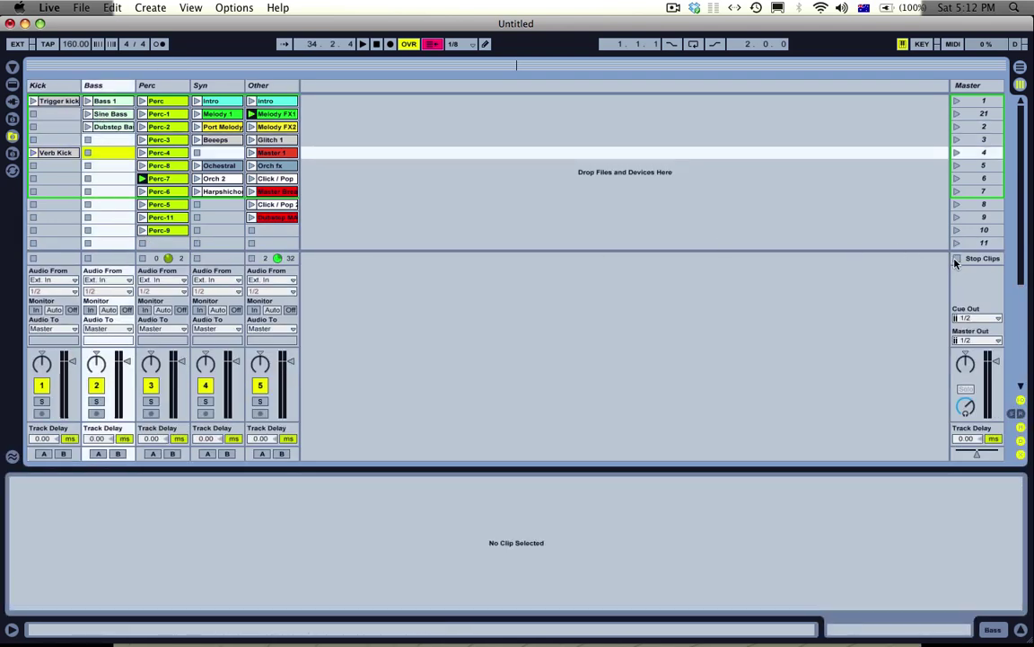
double_click(342, 468)
left_click(256, 262)
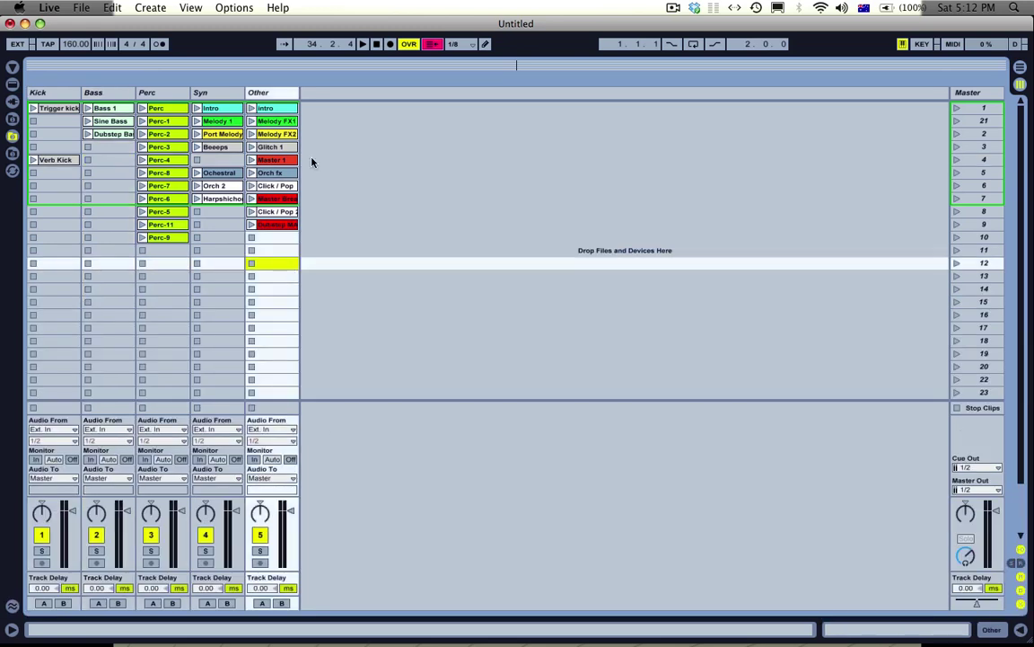
left_click(377, 44)
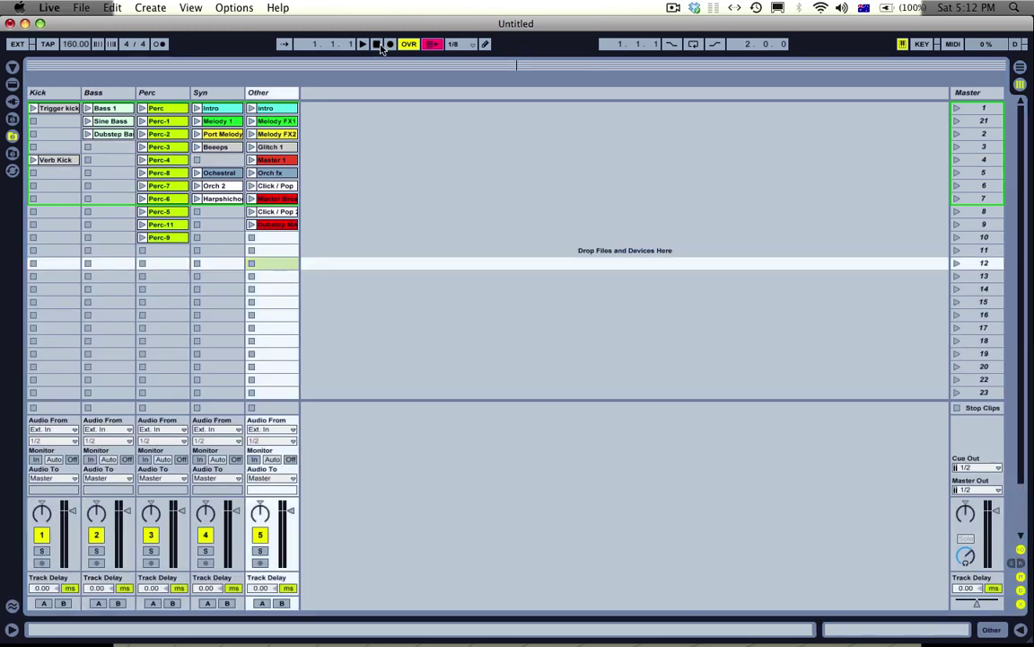